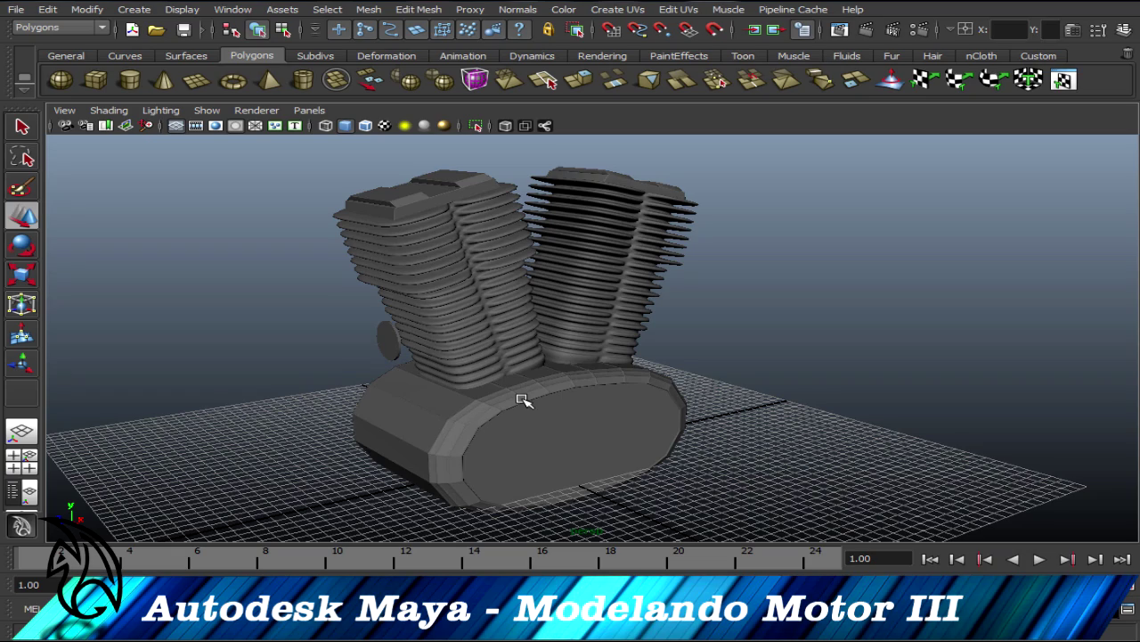
Inspect the engine and test-scale the pCube5 fin block along Z, undoing the change.
{"action": "mouse_move", "coordinate": [521, 368]}
{"action": "left_mouse_down", "text": "alt"}
{"action": "mouse_move", "coordinate": [624, 466]}
{"action": "mouse_move", "coordinate": [778, 394]}
{"action": "mouse_move", "coordinate": [530, 400]}
{"action": "mouse_move", "coordinate": [546, 388]}
{"action": "left_mouse_up", "text": "alt"}
{"action": "mouse_move", "coordinate": [385, 372]}
{"action": "left_mouse_down", "text": "alt"}
{"action": "mouse_move", "coordinate": [433, 390]}
{"action": "mouse_move", "coordinate": [416, 354]}
{"action": "left_mouse_up", "text": "alt"}
{"action": "left_click", "coordinate": [410, 350]}
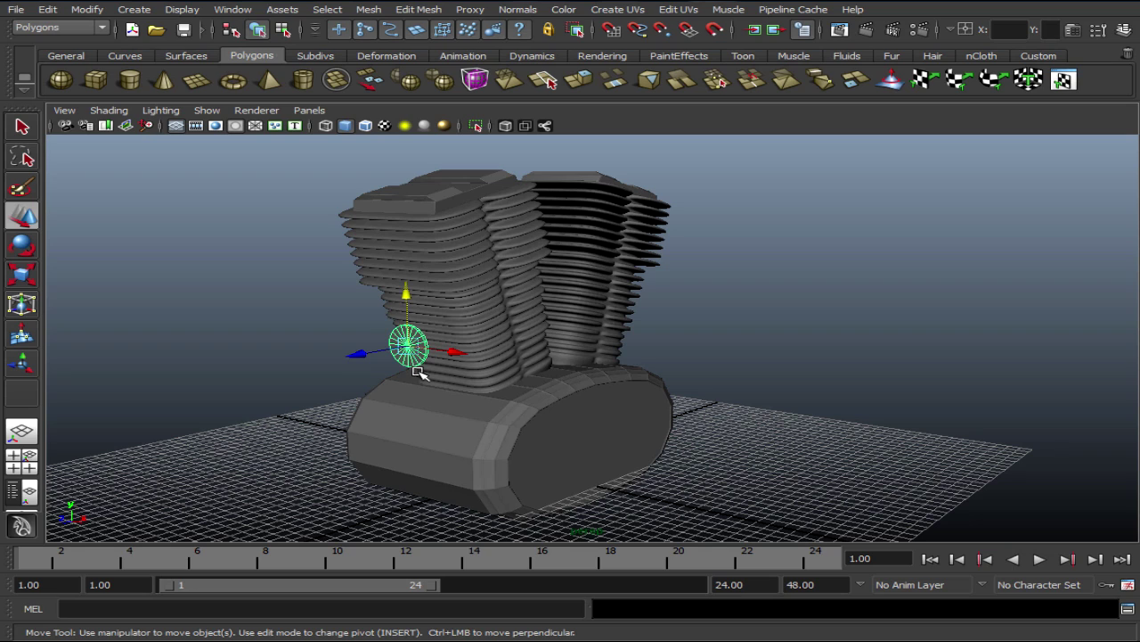
{"action": "left_click_drag", "start_coordinate": [544, 303], "coordinate": [490, 312], "text": "alt"}
{"action": "left_click", "coordinate": [465, 278]}
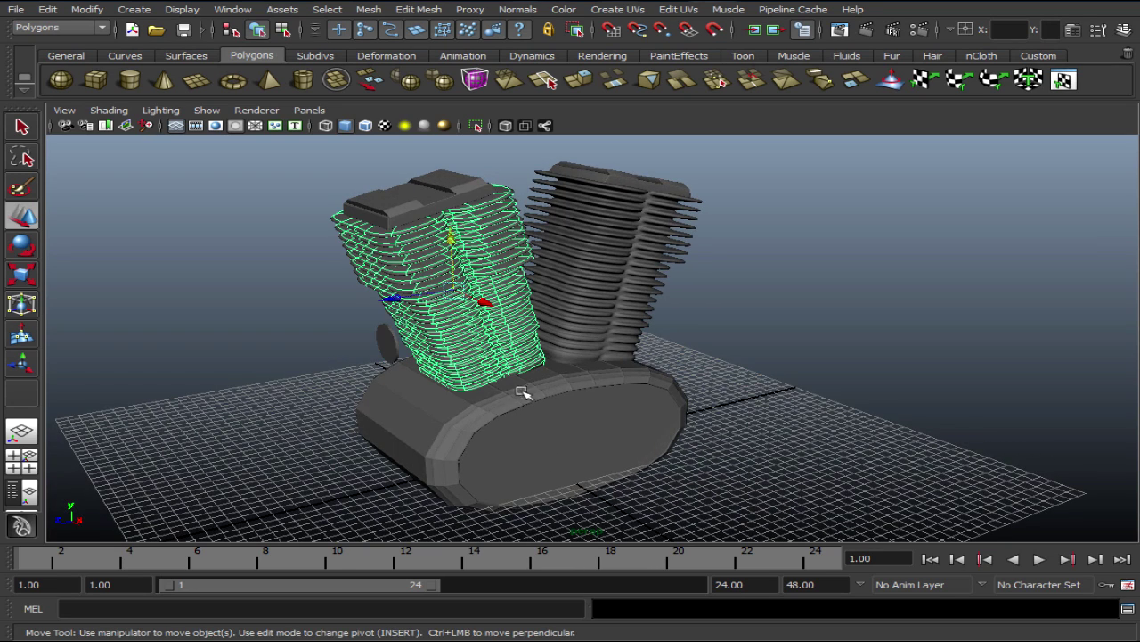
{"action": "key", "text": "r"}
{"action": "mouse_move", "coordinate": [540, 256]}
{"action": "left_mouse_down", "text": "alt"}
{"action": "mouse_move", "coordinate": [566, 256]}
{"action": "mouse_move", "coordinate": [473, 338]}
{"action": "left_mouse_up", "text": "alt"}
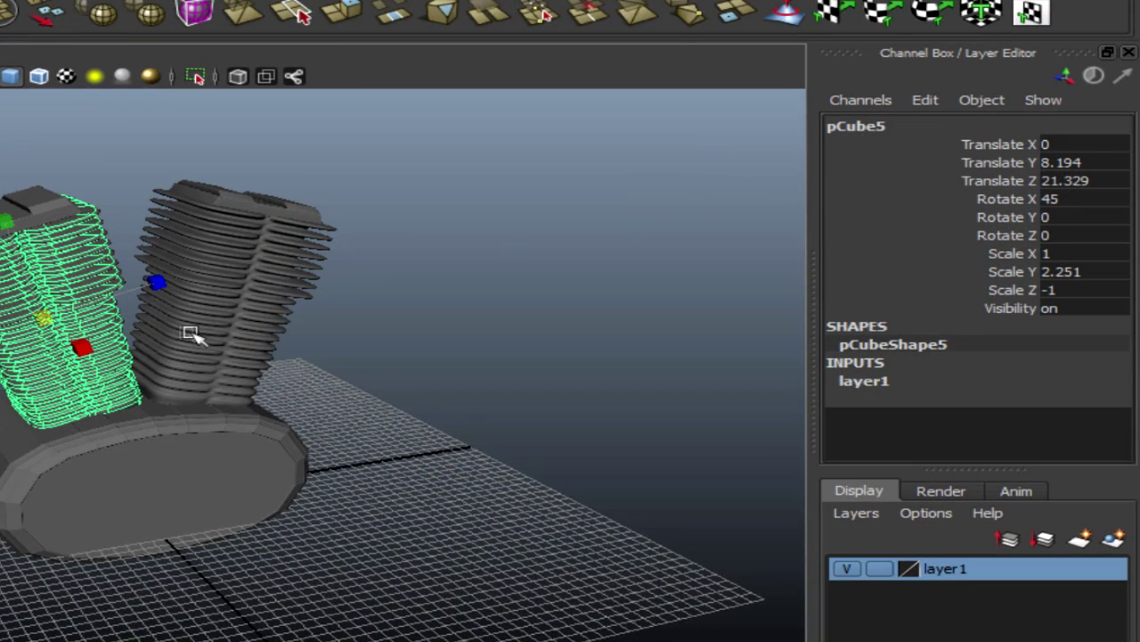
{"action": "left_click_drag", "start_coordinate": [160, 380], "coordinate": [179, 422], "text": "alt"}
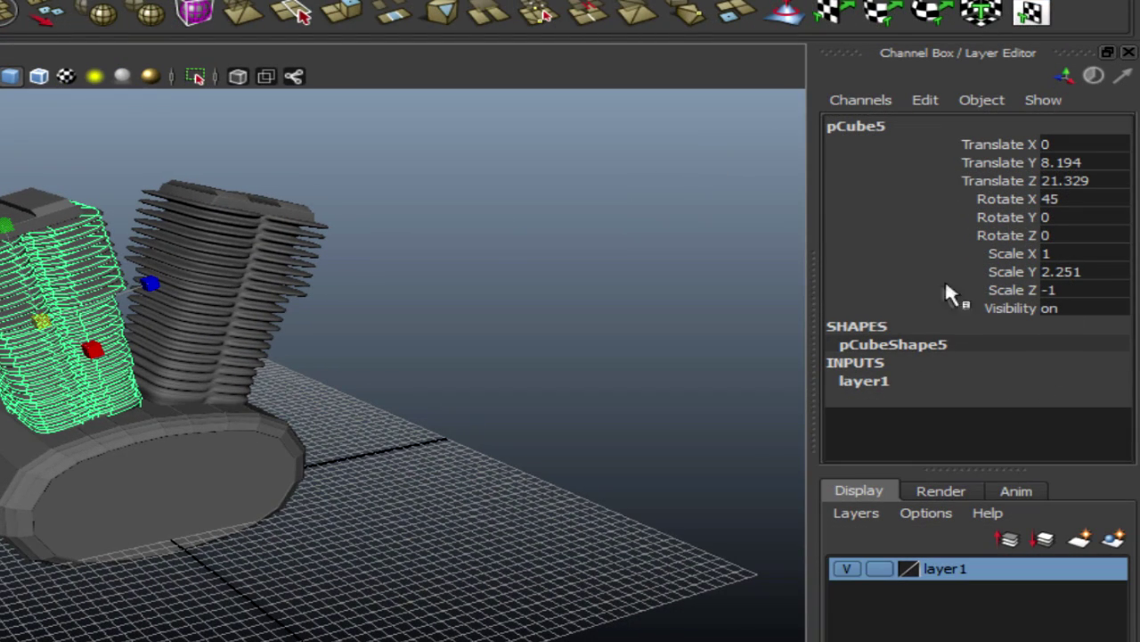
{"action": "left_click_drag", "start_coordinate": [140, 294], "coordinate": [160, 295]}
{"action": "key", "text": "ctrl+z"}
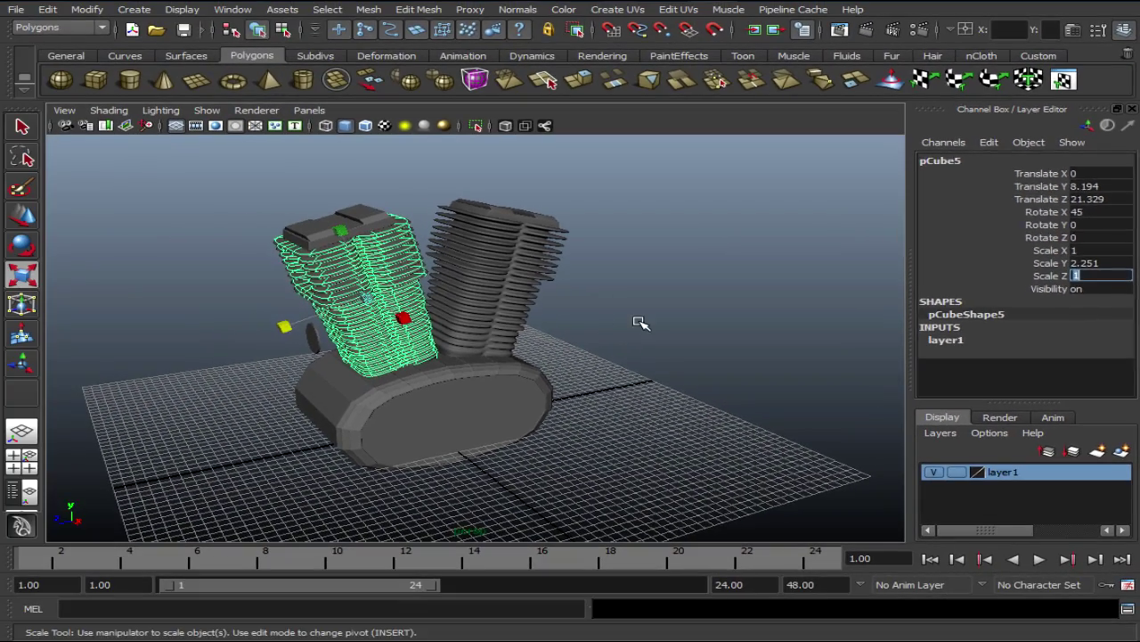
{"action": "left_click", "coordinate": [641, 323]}
{"action": "mouse_move", "coordinate": [642, 323]}
{"action": "left_mouse_down", "text": "alt"}
{"action": "mouse_move", "coordinate": [453, 378]}
{"action": "mouse_move", "coordinate": [507, 359]}
{"action": "mouse_move", "coordinate": [288, 365]}
{"action": "mouse_move", "coordinate": [608, 359]}
{"action": "mouse_move", "coordinate": [386, 377]}
{"action": "mouse_move", "coordinate": [448, 401]}
{"action": "mouse_move", "coordinate": [466, 442]}
{"action": "left_mouse_up", "text": "alt"}
Raise pCylinder1 to Translate Y 23.476 and tilt it to about 101° on X.
{"action": "left_click", "coordinate": [466, 443]}
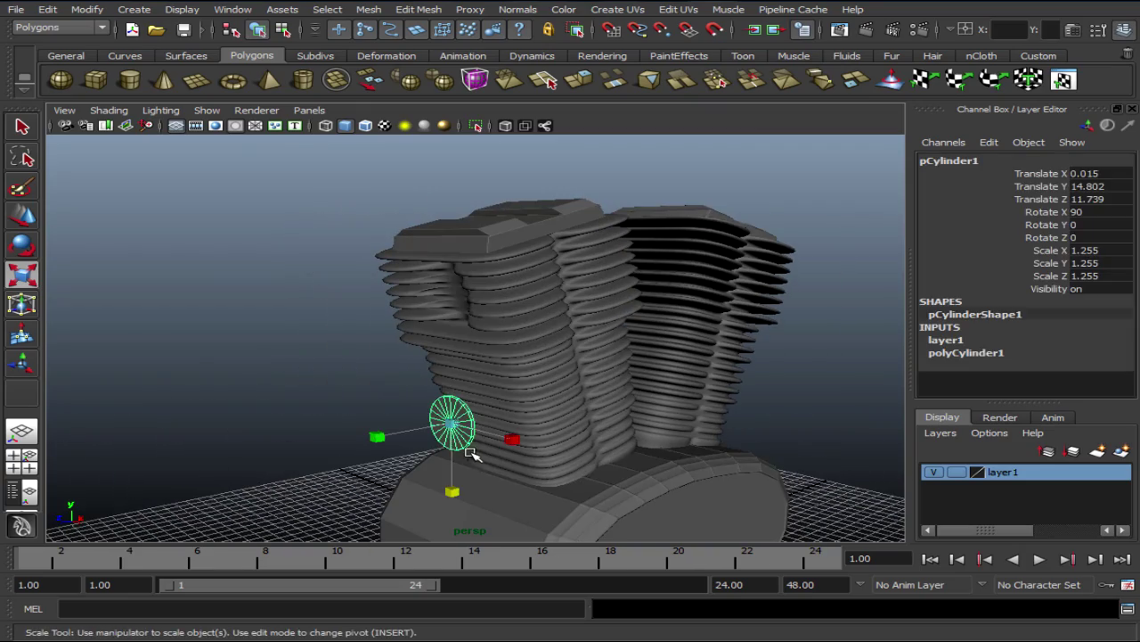
{"action": "key", "text": "w"}
{"action": "mouse_move", "coordinate": [464, 387]}
{"action": "left_mouse_down"}
{"action": "mouse_move", "coordinate": [463, 246]}
{"action": "mouse_move", "coordinate": [547, 357]}
{"action": "mouse_move", "coordinate": [591, 351]}
{"action": "mouse_move", "coordinate": [583, 310]}
{"action": "left_mouse_up"}
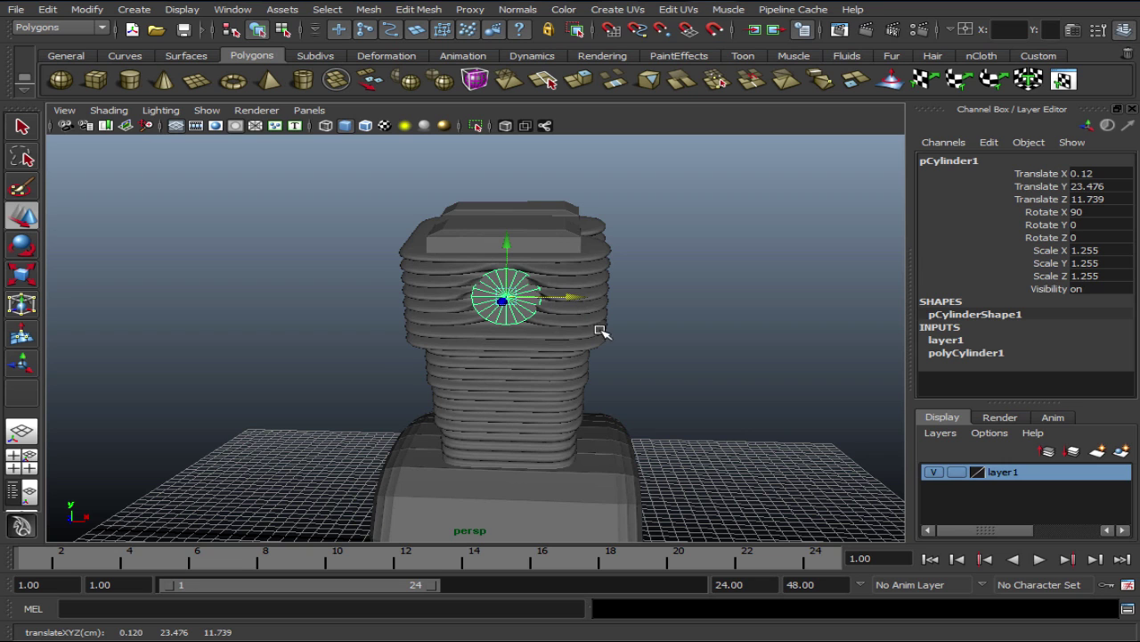
{"action": "left_click_drag", "start_coordinate": [601, 353], "coordinate": [499, 356], "text": "alt"}
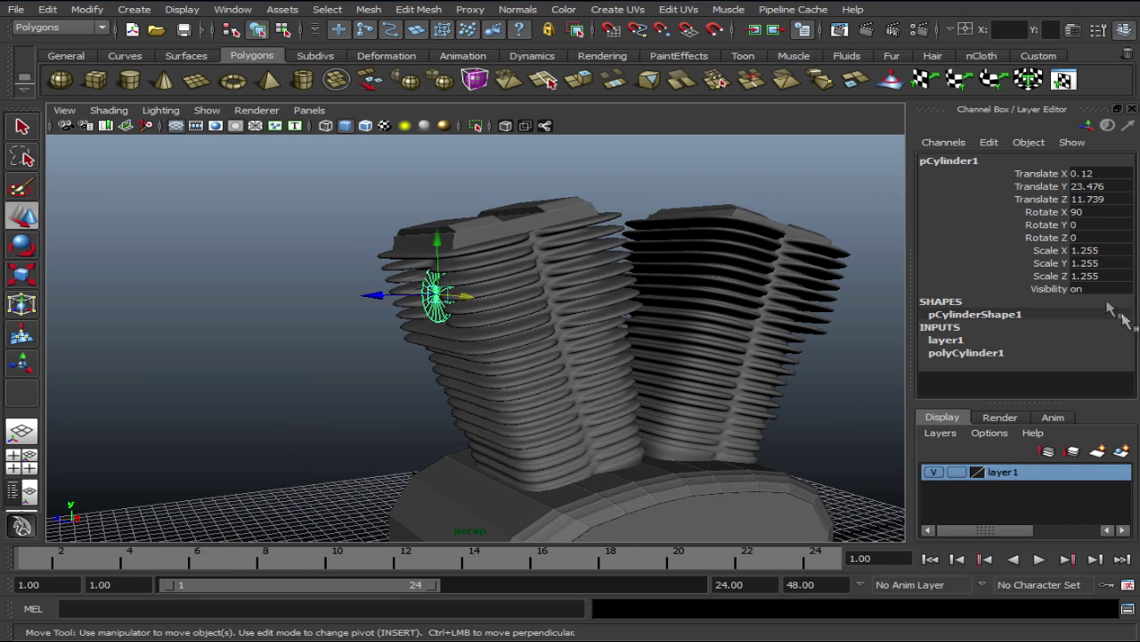
{"action": "key", "text": "r"}
{"action": "key", "text": "e"}
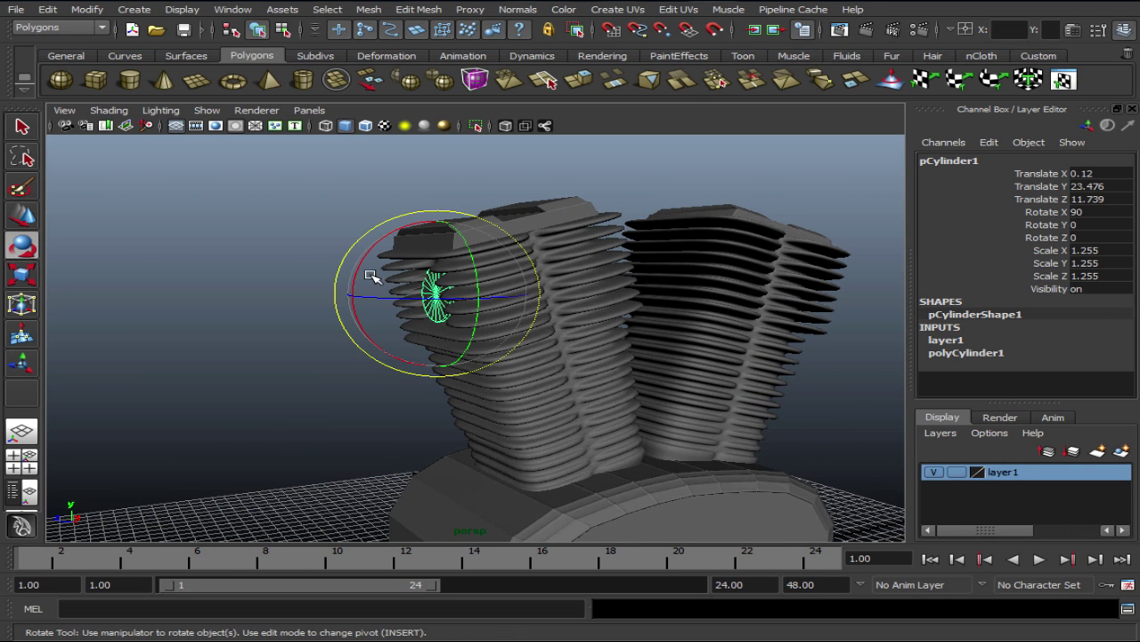
{"action": "left_click_drag", "start_coordinate": [372, 276], "coordinate": [365, 287]}
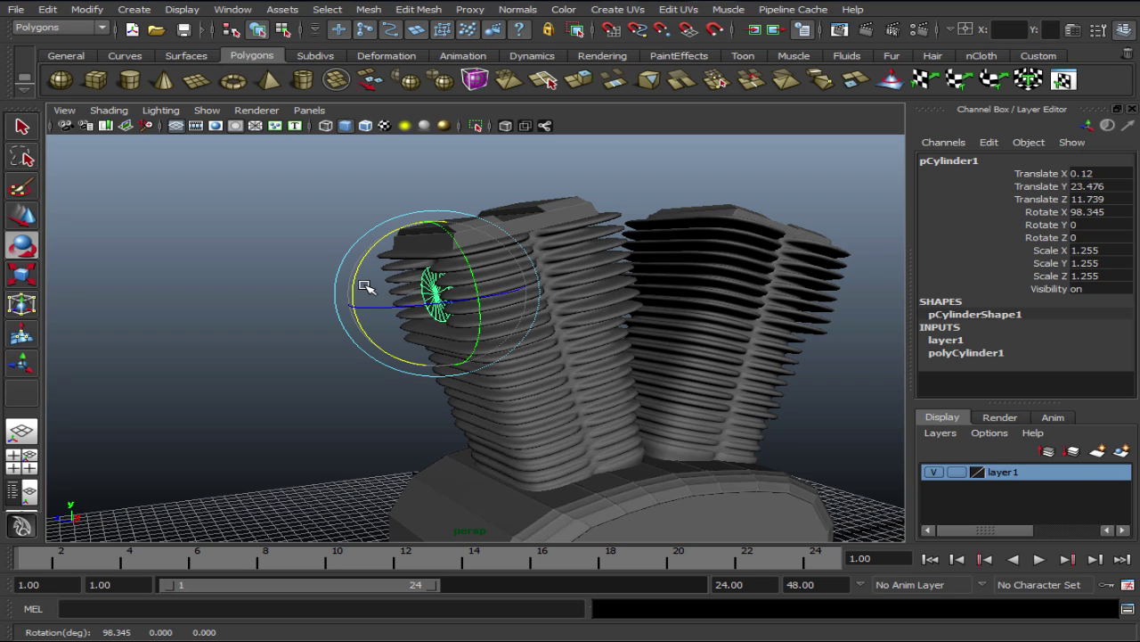
{"action": "left_click_drag", "start_coordinate": [365, 286], "coordinate": [374, 293]}
Pull the view back, deselect the cylinder and return to the Select tool (Q).
{"action": "mouse_move", "coordinate": [424, 327]}
{"action": "left_mouse_down", "text": "alt"}
{"action": "mouse_move", "coordinate": [481, 436]}
{"action": "mouse_move", "coordinate": [758, 430]}
{"action": "mouse_move", "coordinate": [667, 432]}
{"action": "mouse_move", "coordinate": [680, 466]}
{"action": "mouse_move", "coordinate": [624, 384]}
{"action": "mouse_move", "coordinate": [642, 401]}
{"action": "mouse_move", "coordinate": [604, 430]}
{"action": "left_mouse_up", "text": "alt"}
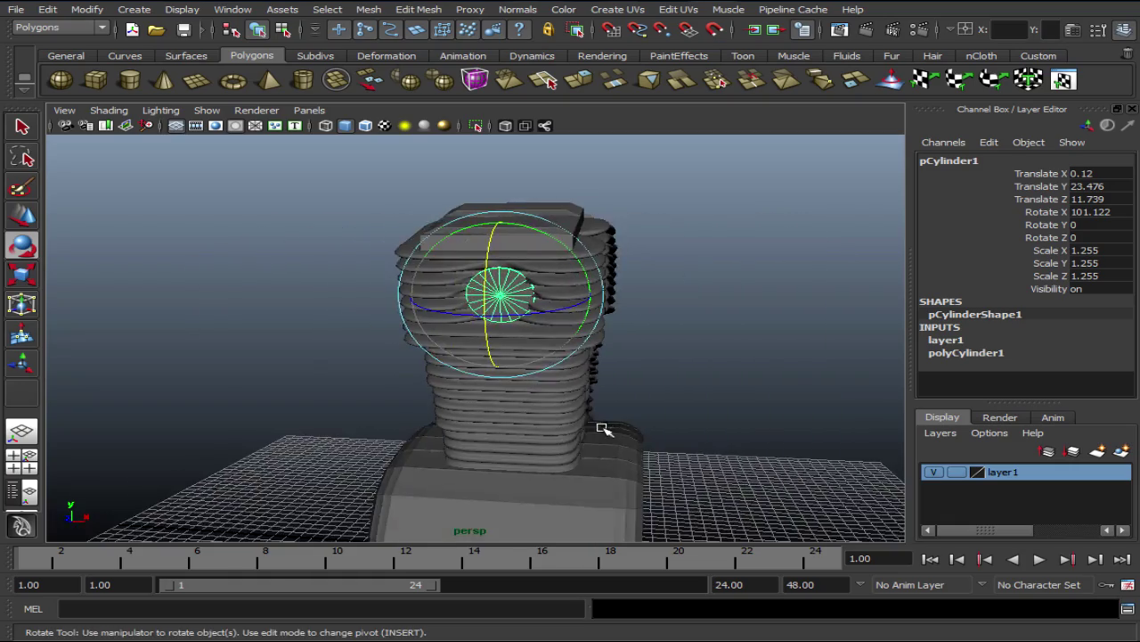
{"action": "right_click_drag", "start_coordinate": [603, 429], "coordinate": [396, 419], "text": "alt"}
{"action": "left_click", "coordinate": [323, 372]}
{"action": "left_click_drag", "start_coordinate": [324, 326], "coordinate": [371, 334], "text": "alt"}
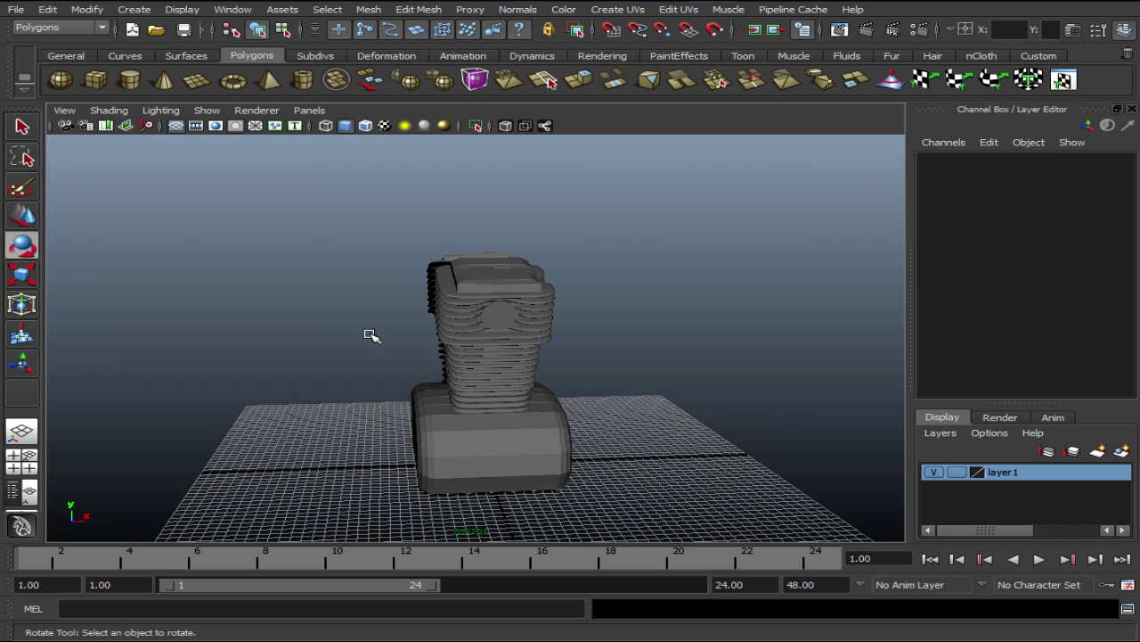
{"action": "key", "text": "q"}
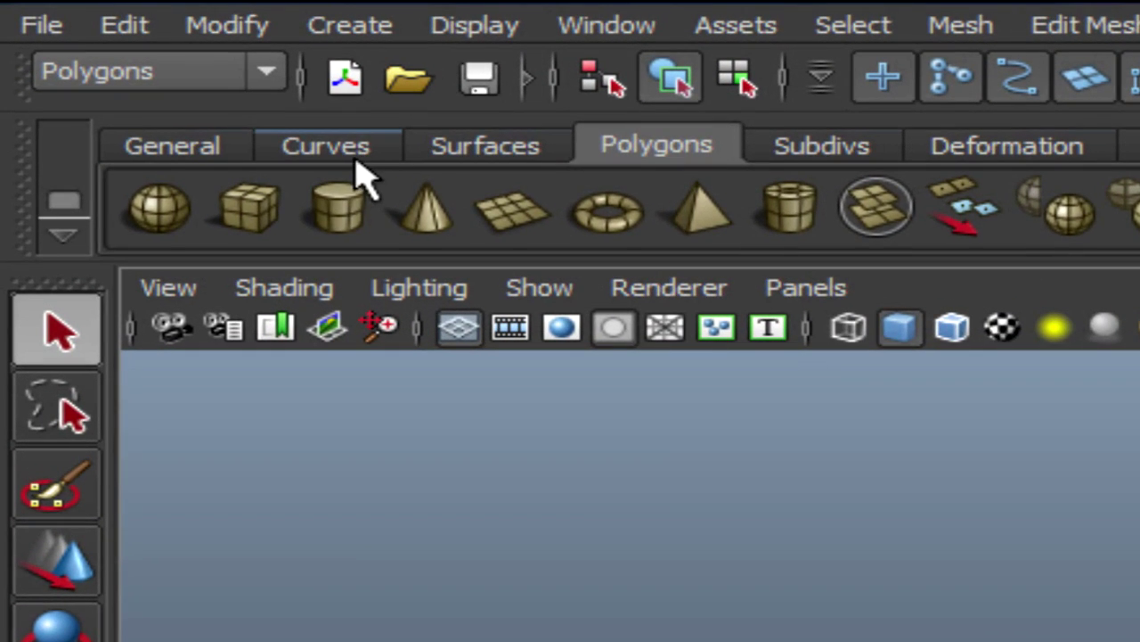
Pick the EP Curve Tool from the Curves shelf and frame the engine in the front view.
{"action": "left_click", "coordinate": [359, 164]}
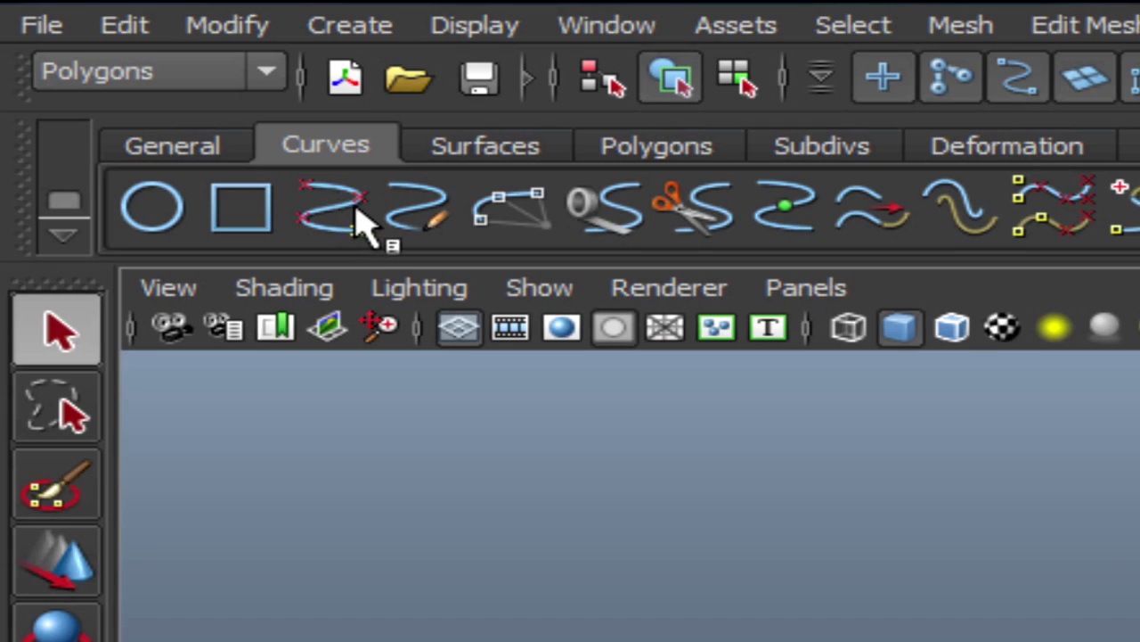
{"action": "left_click", "coordinate": [357, 214]}
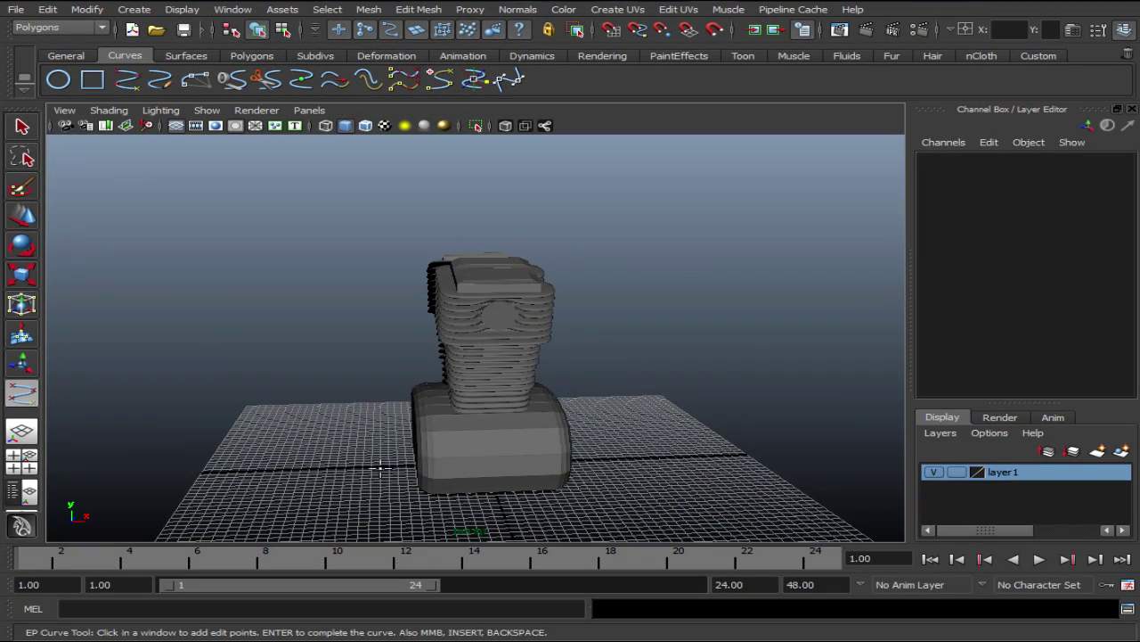
{"action": "left_click_drag", "start_coordinate": [381, 466], "coordinate": [518, 368], "text": "alt"}
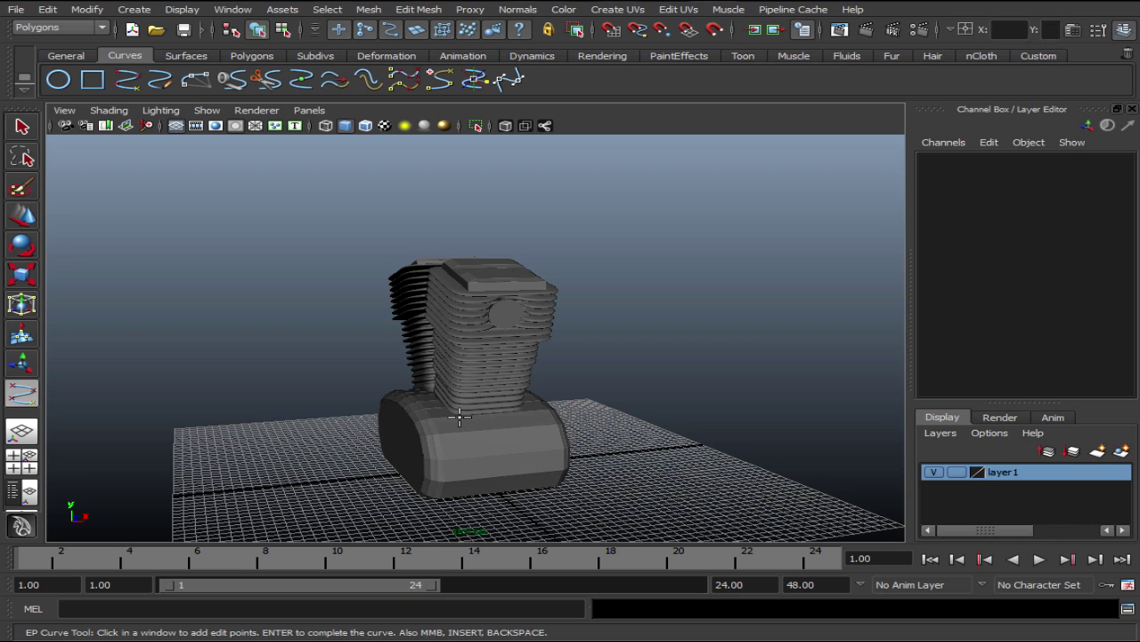
{"action": "left_click_drag", "start_coordinate": [460, 416], "coordinate": [540, 353], "text": "alt"}
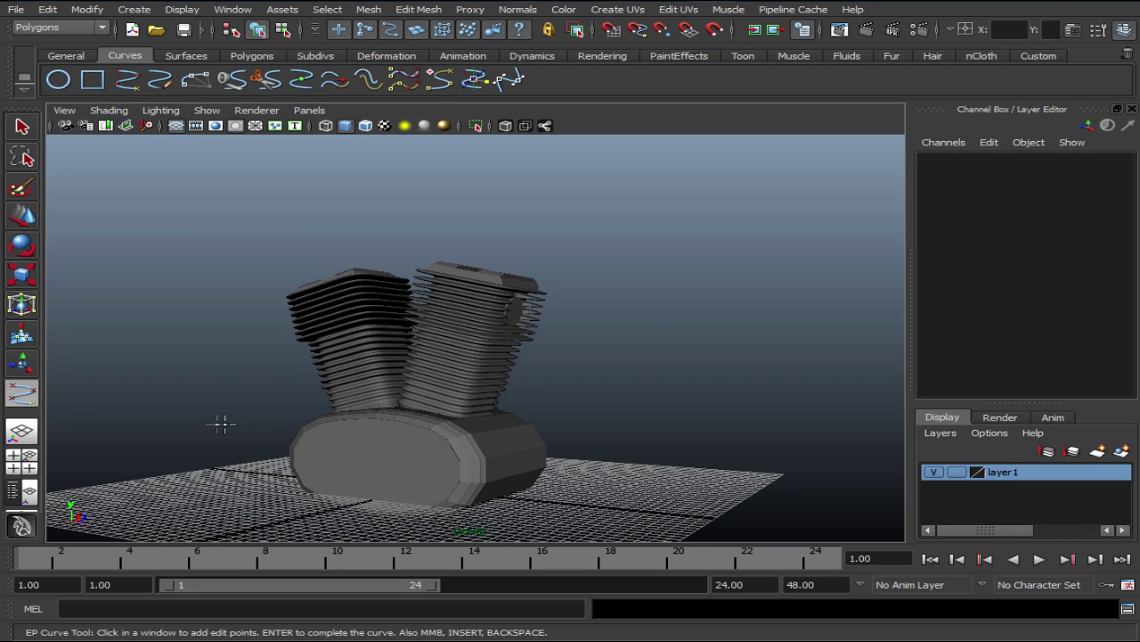
{"action": "mouse_move", "coordinate": [545, 383]}
{"action": "left_mouse_down", "text": "alt"}
{"action": "mouse_move", "coordinate": [407, 402]}
{"action": "mouse_move", "coordinate": [433, 394]}
{"action": "left_mouse_up", "text": "alt"}
{"action": "key", "text": "space"}
{"action": "key", "text": "space"}
{"action": "scroll", "coordinate": [338, 373], "scroll_direction": "down", "scroll_amount": 3}
{"action": "scroll", "coordinate": [339, 372], "scroll_direction": "down", "scroll_amount": 2}
{"action": "scroll", "coordinate": [334, 374], "scroll_direction": "down", "scroll_amount": 1}
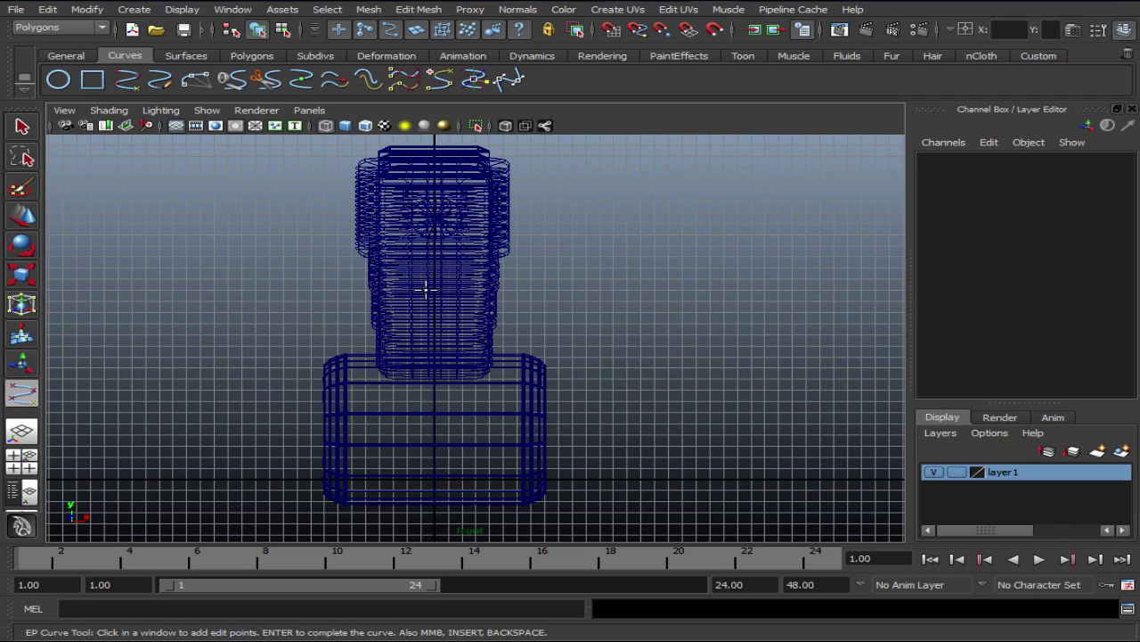
{"action": "middle_click_drag", "start_coordinate": [357, 366], "coordinate": [504, 337], "text": "alt"}
{"action": "scroll", "coordinate": [503, 336], "scroll_direction": "up", "scroll_amount": 1}
{"action": "scroll", "coordinate": [511, 358], "scroll_direction": "up", "scroll_amount": 1}
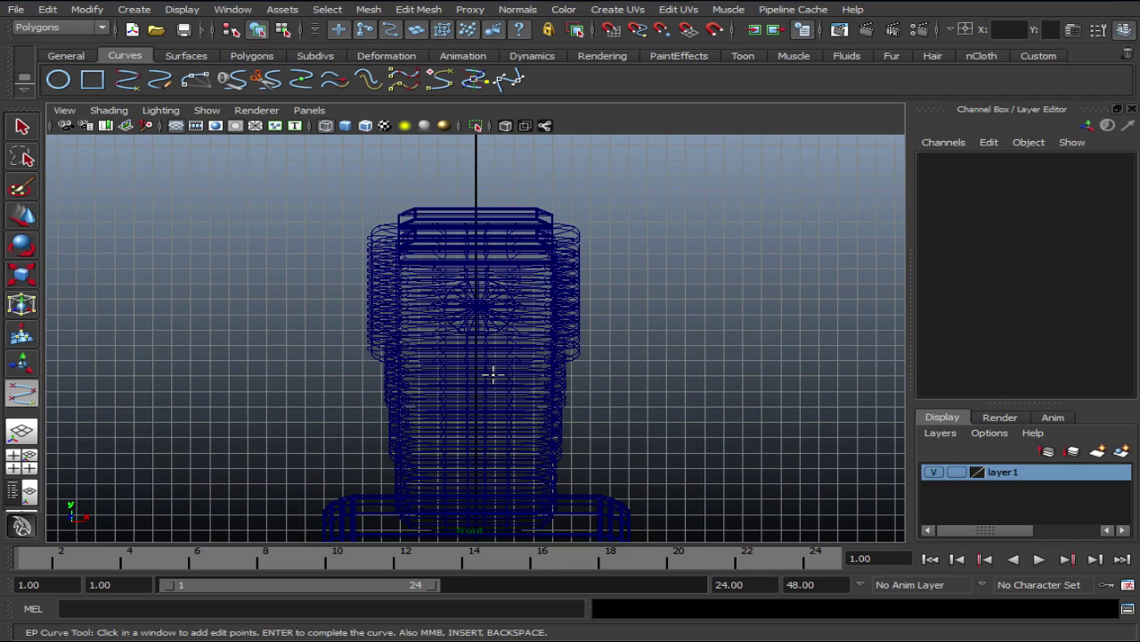
Place a first curve point, then hide the attribute panel and zoom the front view out.
{"action": "left_click", "coordinate": [480, 306]}
{"action": "middle_click_drag", "start_coordinate": [530, 398], "coordinate": [570, 362], "text": "alt"}
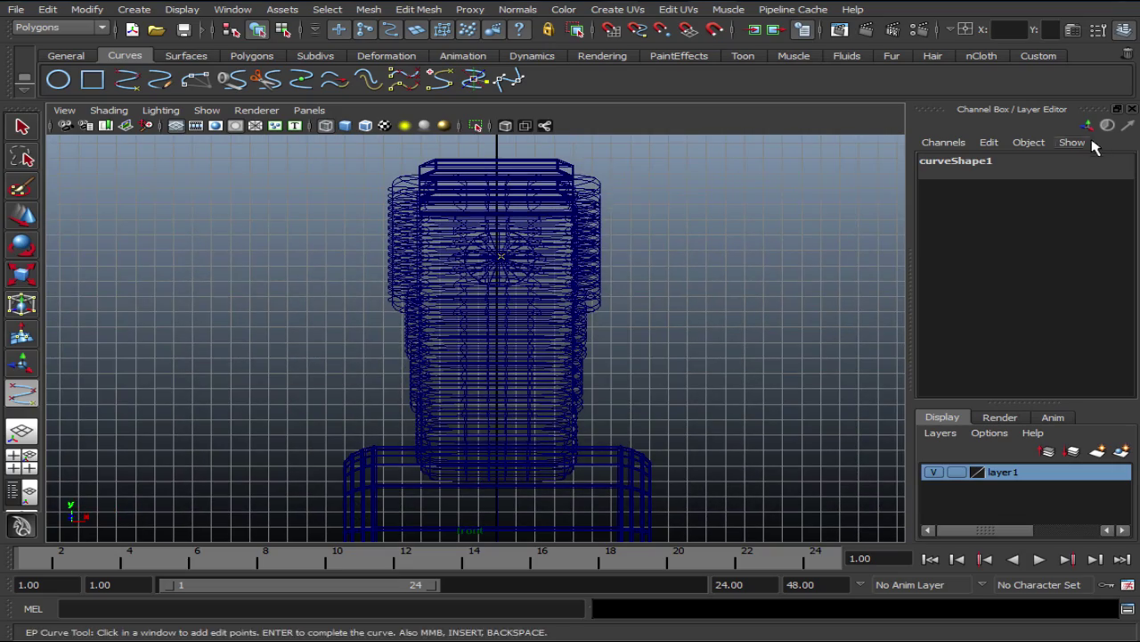
{"action": "left_click", "coordinate": [1132, 108]}
{"action": "mouse_move", "coordinate": [942, 307]}
{"action": "right_mouse_down", "text": "alt"}
{"action": "mouse_move", "coordinate": [814, 356]}
{"action": "mouse_move", "coordinate": [1031, 484]}
{"action": "mouse_move", "coordinate": [832, 387]}
{"action": "mouse_move", "coordinate": [865, 186]}
{"action": "right_mouse_up", "text": "alt"}
{"action": "middle_click_drag", "start_coordinate": [865, 186], "coordinate": [805, 342], "text": "alt"}
{"action": "right_click_drag", "start_coordinate": [804, 341], "coordinate": [803, 360], "text": "alt"}
{"action": "mouse_move", "coordinate": [803, 360]}
{"action": "middle_mouse_down", "text": "alt"}
{"action": "mouse_move", "coordinate": [784, 377]}
{"action": "mouse_move", "coordinate": [665, 363]}
{"action": "middle_mouse_up", "text": "alt"}
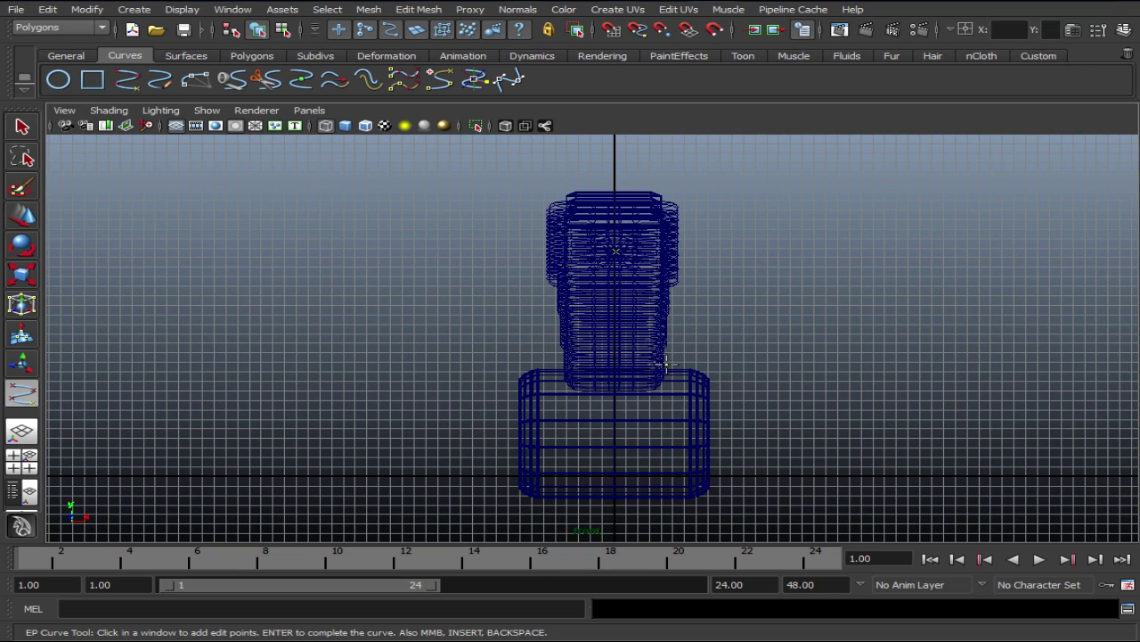
Place edit points from the cylinder fins down past the crankcase's lower left edge.
{"action": "left_click", "coordinate": [612, 313]}
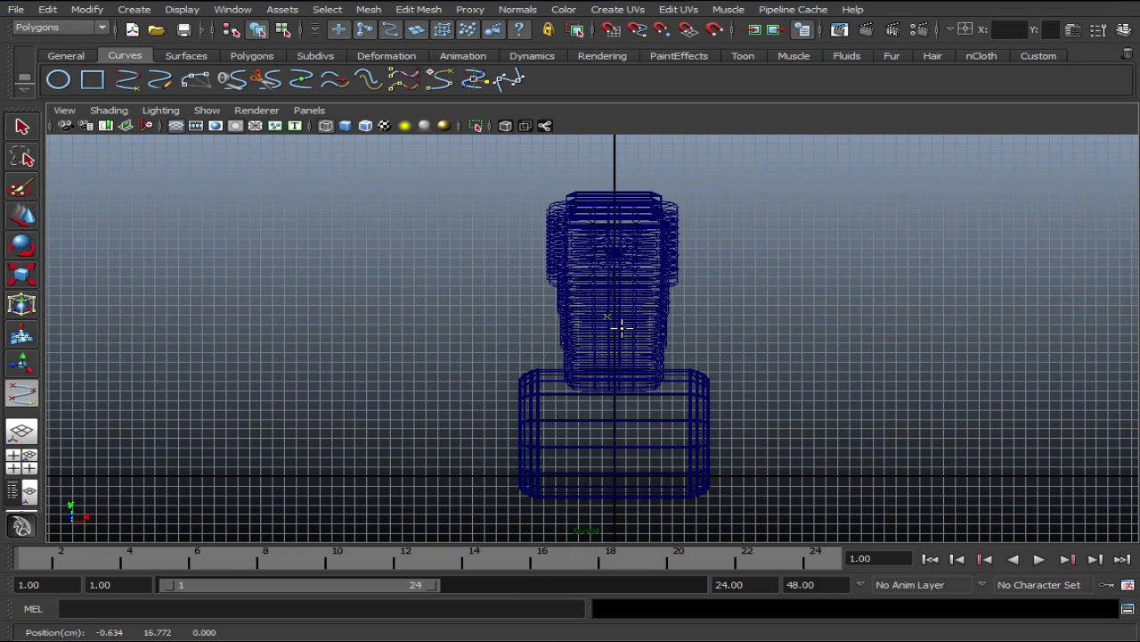
{"action": "left_click", "coordinate": [579, 383]}
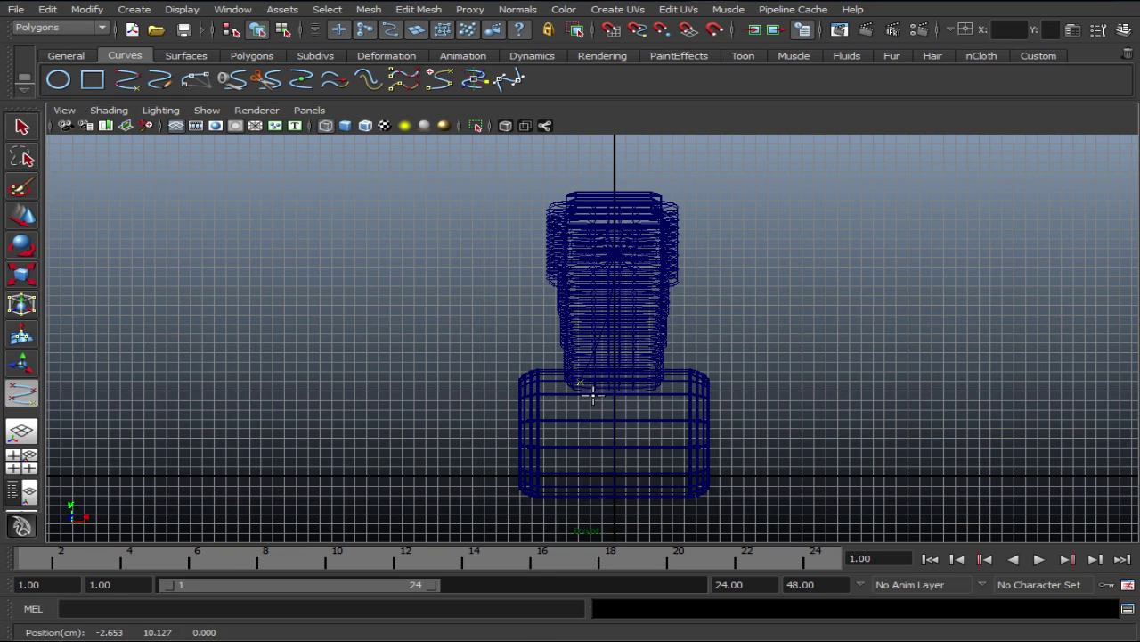
{"action": "left_click", "coordinate": [550, 443]}
{"action": "left_click", "coordinate": [527, 489]}
{"action": "left_click", "coordinate": [506, 499]}
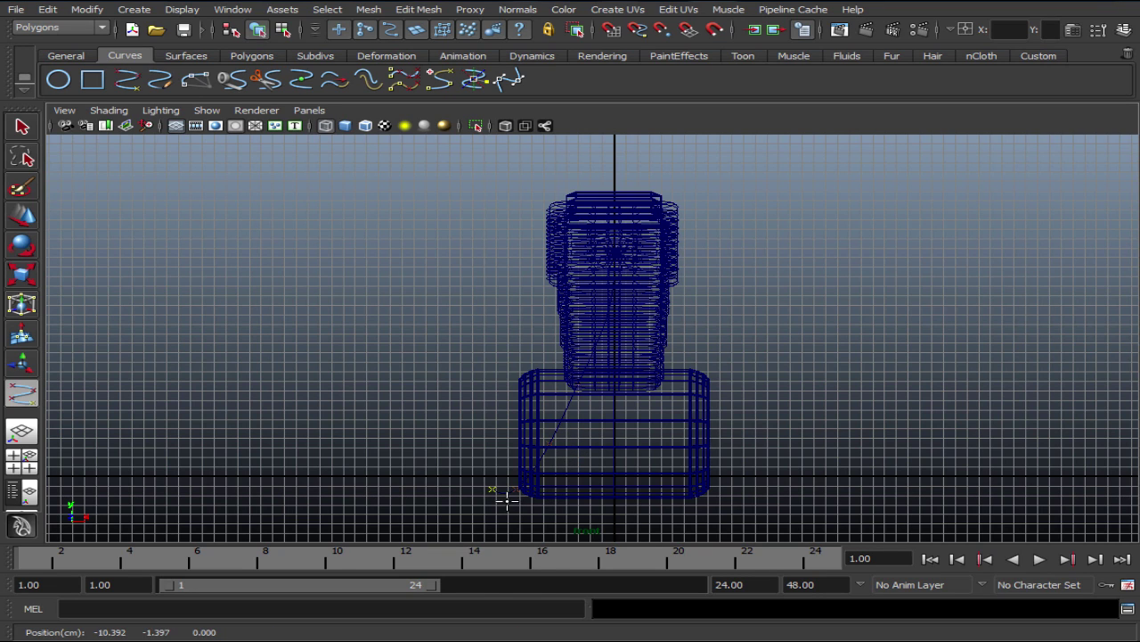
{"action": "key", "text": "space"}
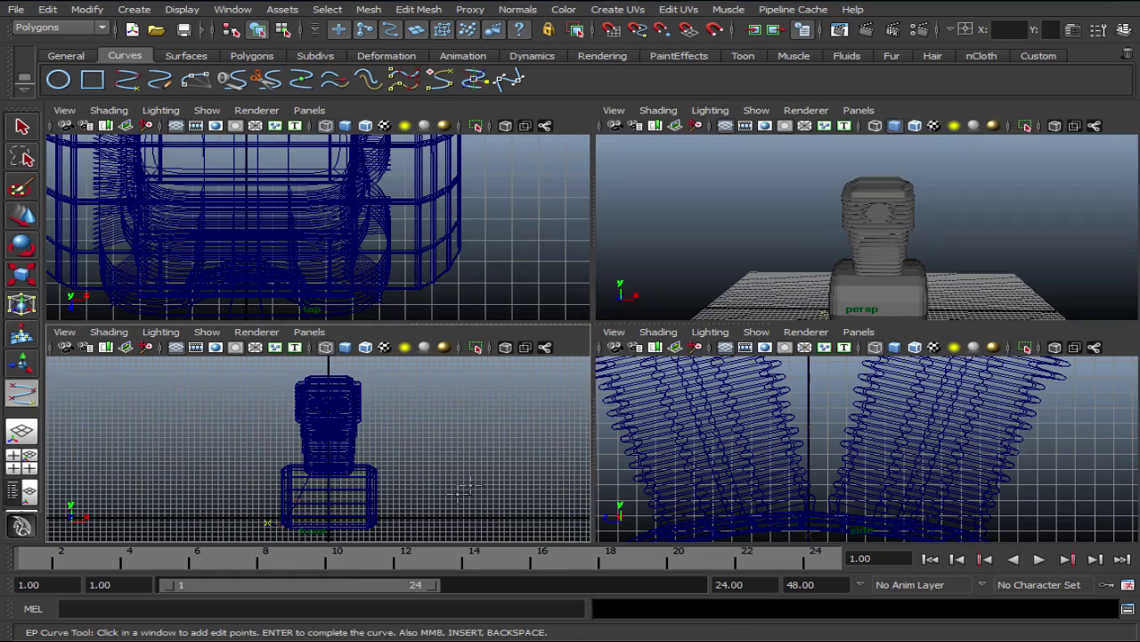
Draw four points sweeping left under the crankcase and bending upward, then finish the curve.
{"action": "key", "text": "space"}
{"action": "scroll", "coordinate": [891, 517], "scroll_direction": "down", "scroll_amount": 2}
{"action": "scroll", "coordinate": [842, 499], "scroll_direction": "down", "scroll_amount": 1}
{"action": "scroll", "coordinate": [802, 490], "scroll_direction": "down", "scroll_amount": 1}
{"action": "middle_click_drag", "start_coordinate": [675, 508], "coordinate": [767, 468], "text": "alt"}
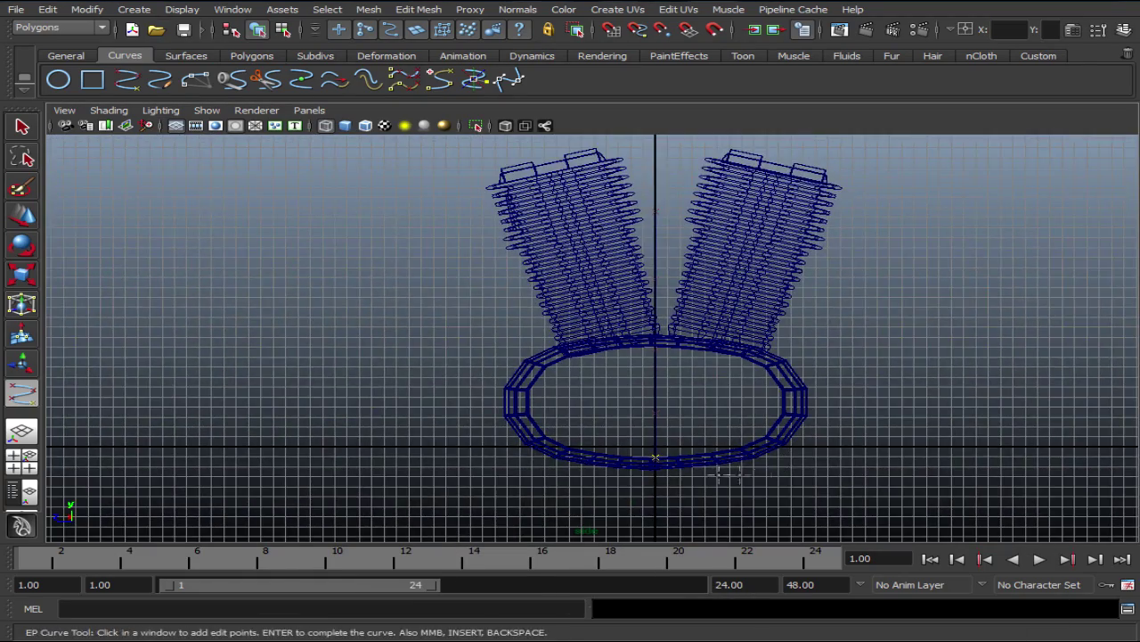
{"action": "left_click", "coordinate": [604, 476]}
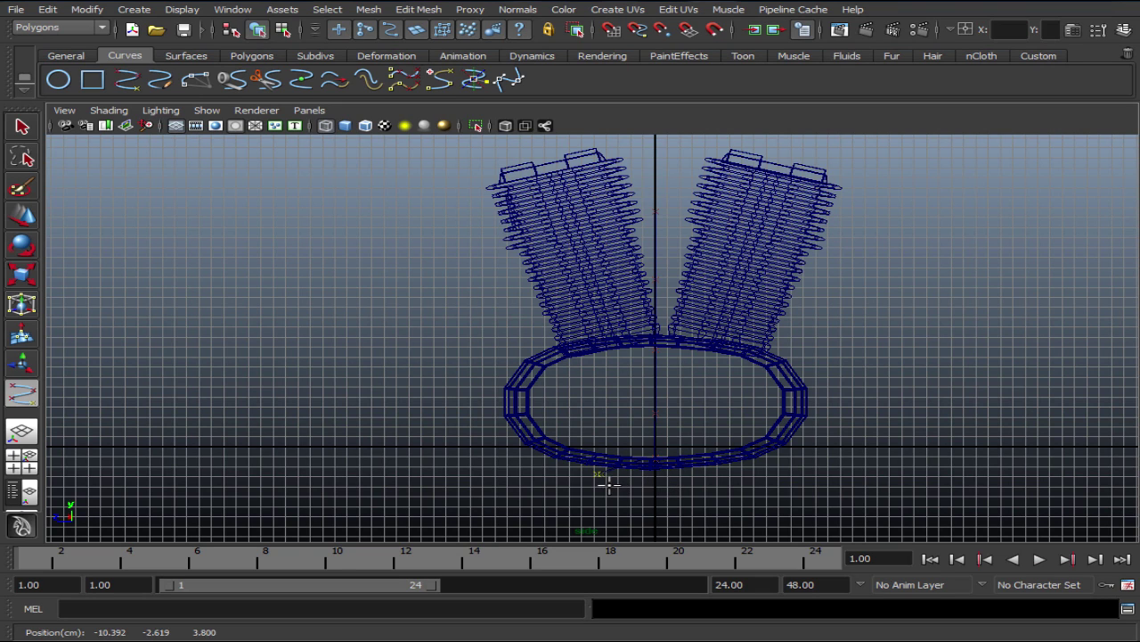
{"action": "left_click", "coordinate": [475, 479]}
{"action": "left_click_drag", "start_coordinate": [415, 446], "coordinate": [402, 437]}
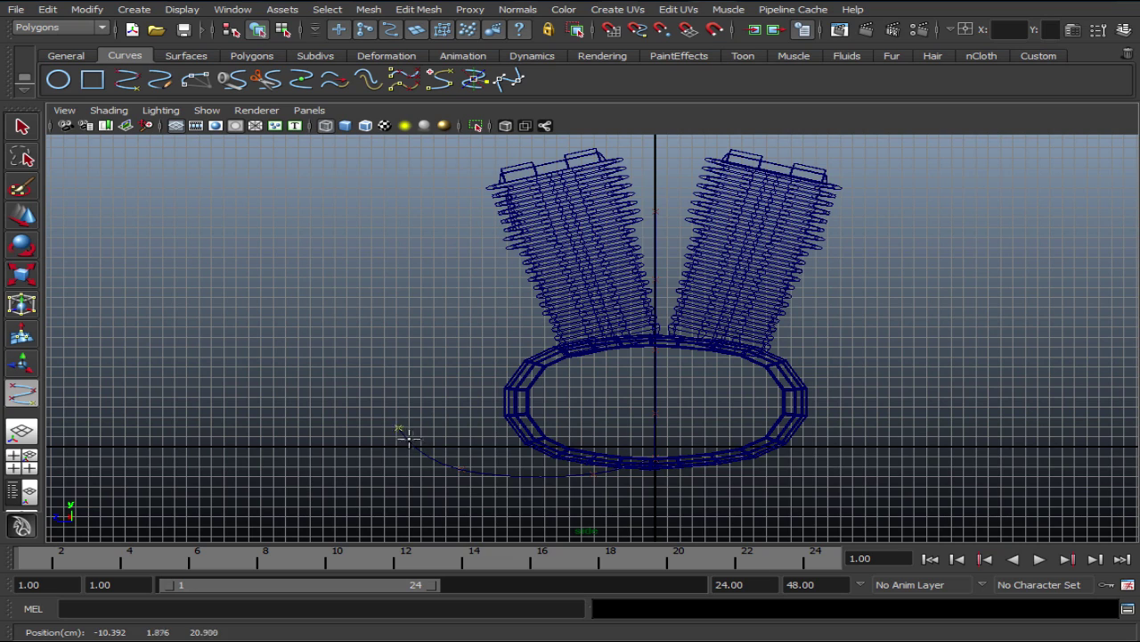
{"action": "left_click", "coordinate": [322, 400]}
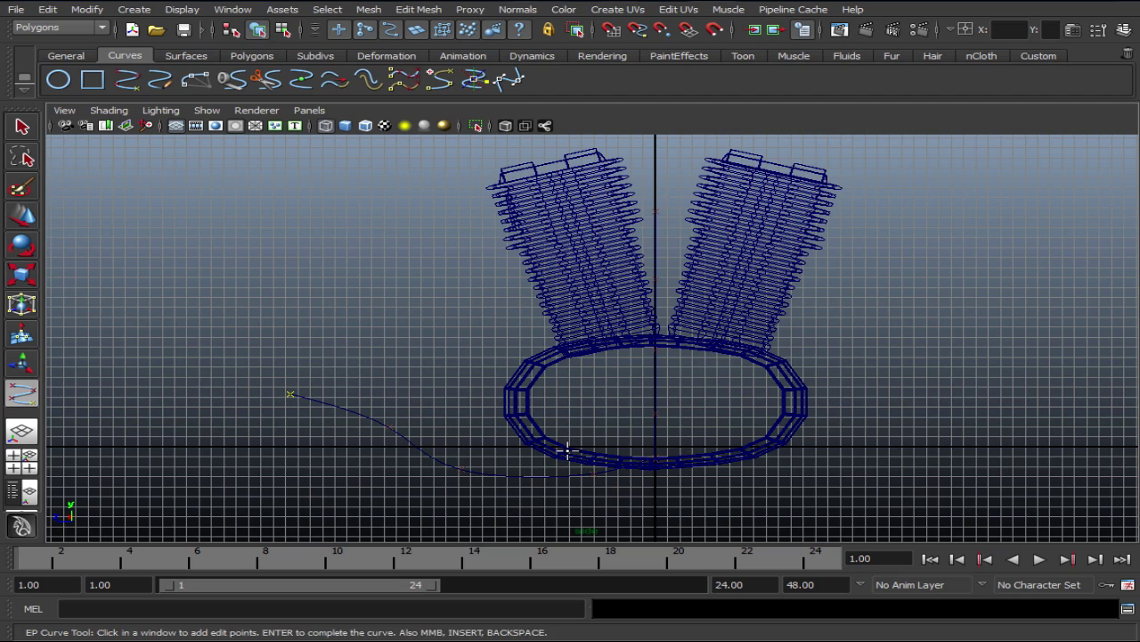
{"action": "key", "text": "space"}
{"action": "key", "text": "space"}
{"action": "mouse_move", "coordinate": [701, 333]}
{"action": "left_mouse_down", "text": "alt"}
{"action": "mouse_move", "coordinate": [748, 342]}
{"action": "mouse_move", "coordinate": [863, 323]}
{"action": "mouse_move", "coordinate": [909, 336]}
{"action": "mouse_move", "coordinate": [845, 357]}
{"action": "mouse_move", "coordinate": [629, 365]}
{"action": "mouse_move", "coordinate": [757, 364]}
{"action": "mouse_move", "coordinate": [751, 443]}
{"action": "left_mouse_up", "text": "alt"}
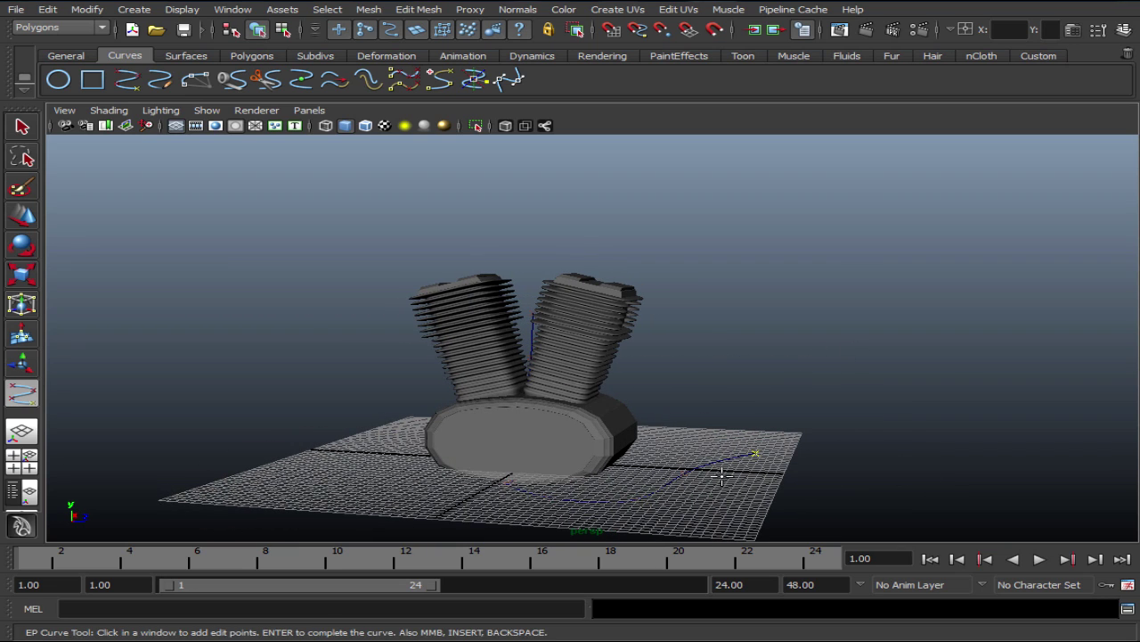
{"action": "key", "text": "q"}
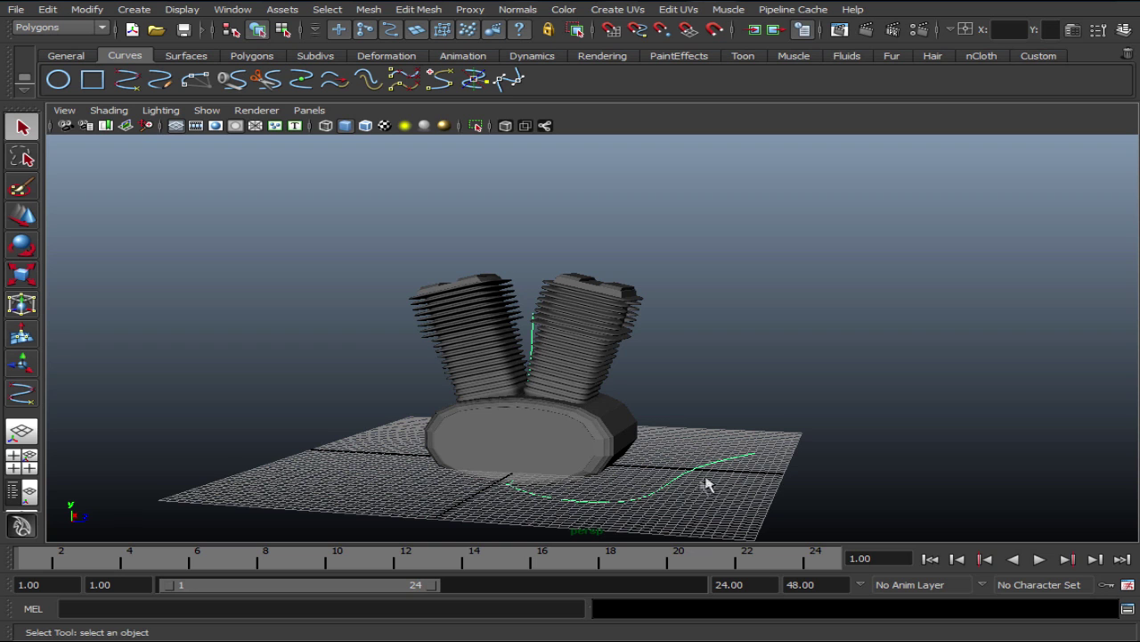
Select the new pipe curve and move it along Z to Translate Z 19.123.
{"action": "left_click_drag", "start_coordinate": [579, 505], "coordinate": [585, 517], "text": "alt"}
{"action": "mouse_move", "coordinate": [586, 517]}
{"action": "right_mouse_down", "text": "alt"}
{"action": "mouse_move", "coordinate": [611, 401]}
{"action": "mouse_move", "coordinate": [545, 251]}
{"action": "right_mouse_up", "text": "alt"}
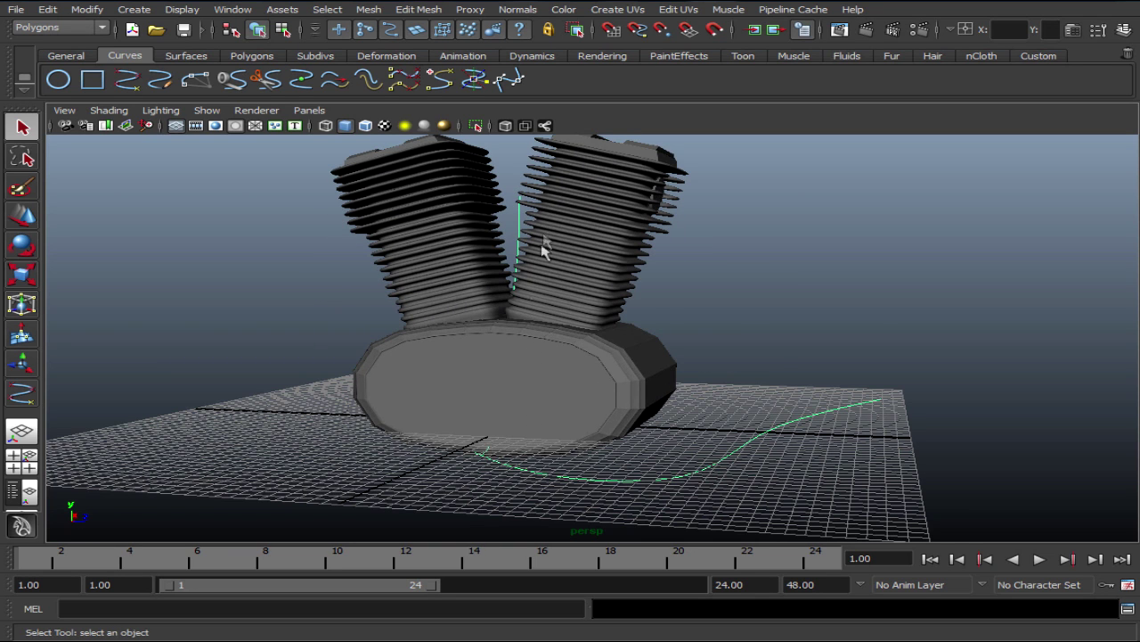
{"action": "left_click", "coordinate": [533, 231]}
{"action": "key", "text": "w"}
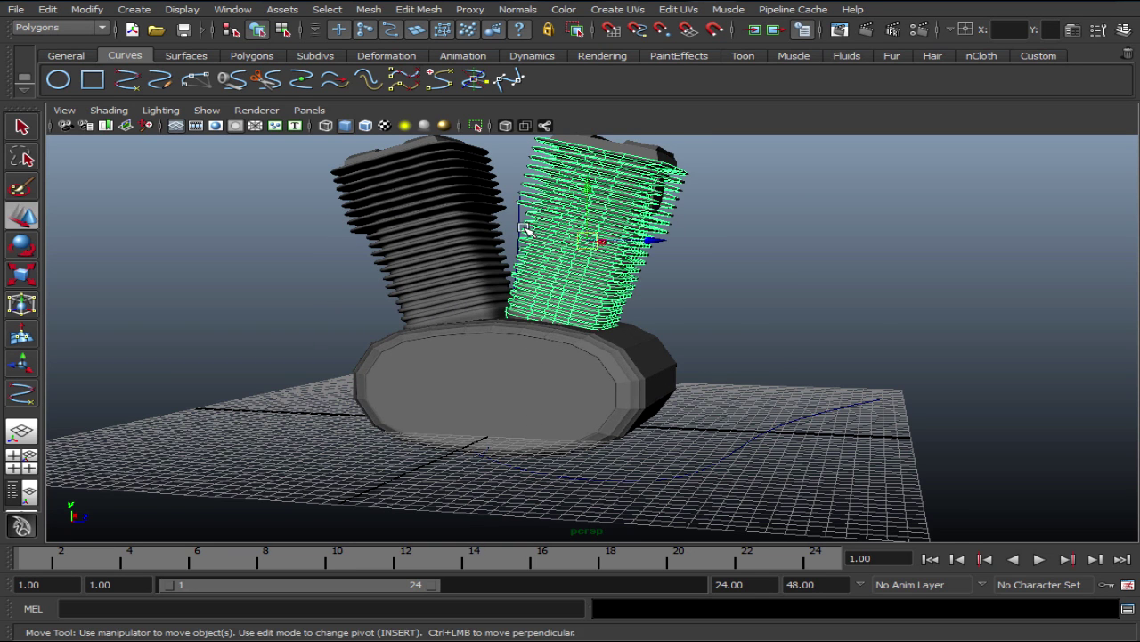
{"action": "left_click", "coordinate": [522, 223]}
{"action": "left_click", "coordinate": [518, 227]}
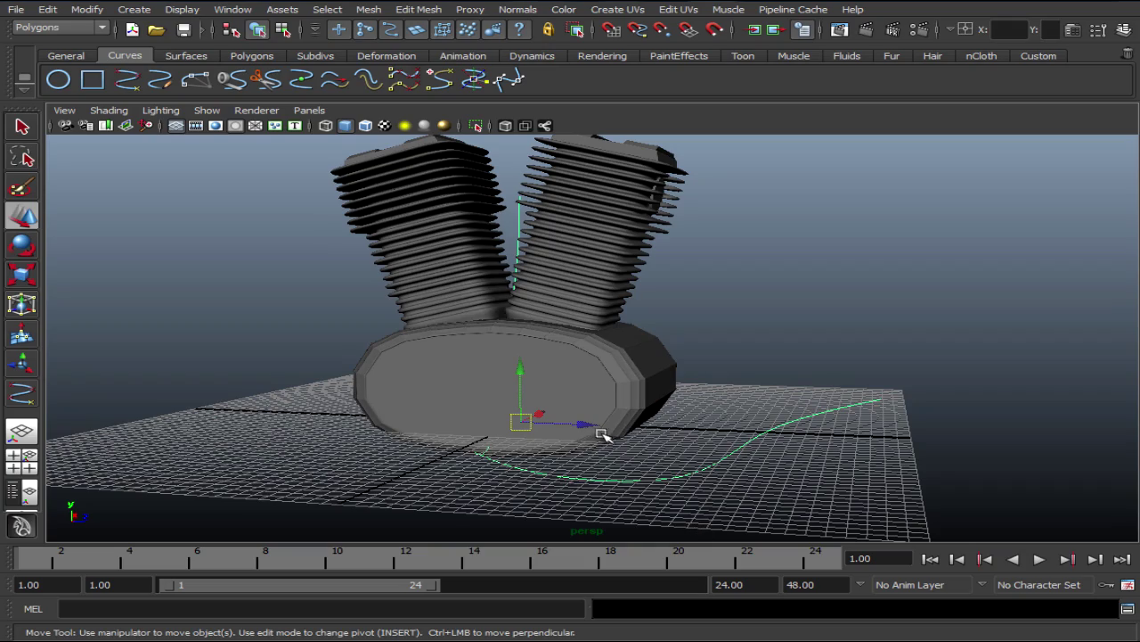
{"action": "mouse_move", "coordinate": [602, 435]}
{"action": "left_mouse_down"}
{"action": "mouse_move", "coordinate": [824, 436]}
{"action": "mouse_move", "coordinate": [713, 452]}
{"action": "mouse_move", "coordinate": [535, 452]}
{"action": "mouse_move", "coordinate": [675, 458]}
{"action": "mouse_move", "coordinate": [615, 450]}
{"action": "left_mouse_up"}
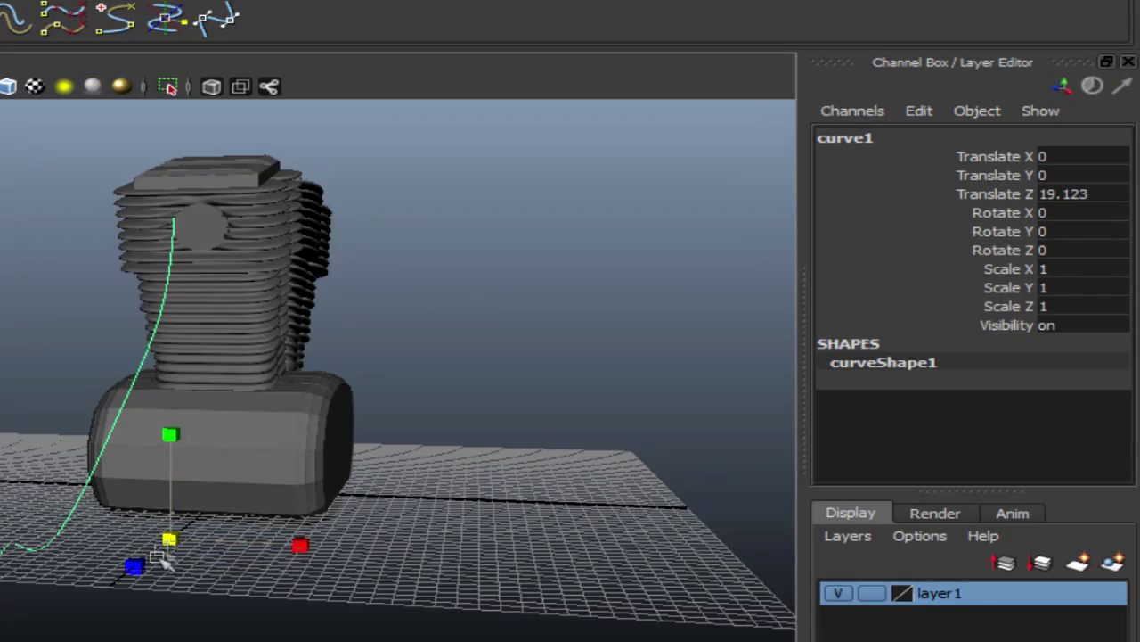
Mirror the curve with Scale Z -1 and hide the attribute panel to view it.
{"action": "left_click_drag", "start_coordinate": [161, 585], "coordinate": [173, 577]}
{"action": "key", "text": "ctrl+z"}
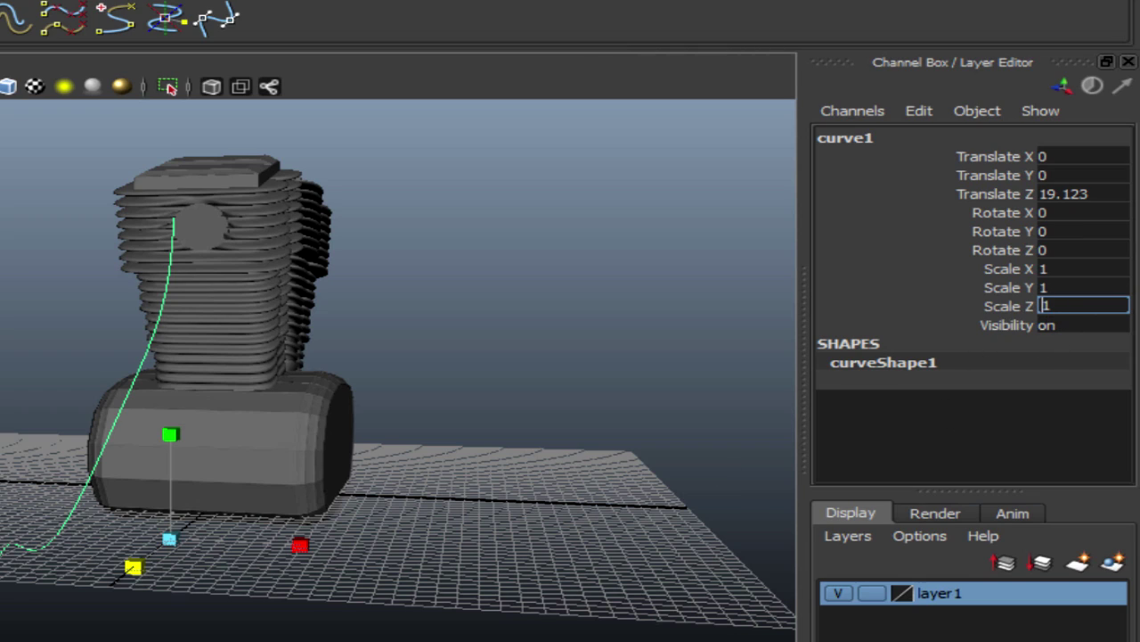
{"action": "type", "text": "-1"}
{"action": "key", "text": "Return"}
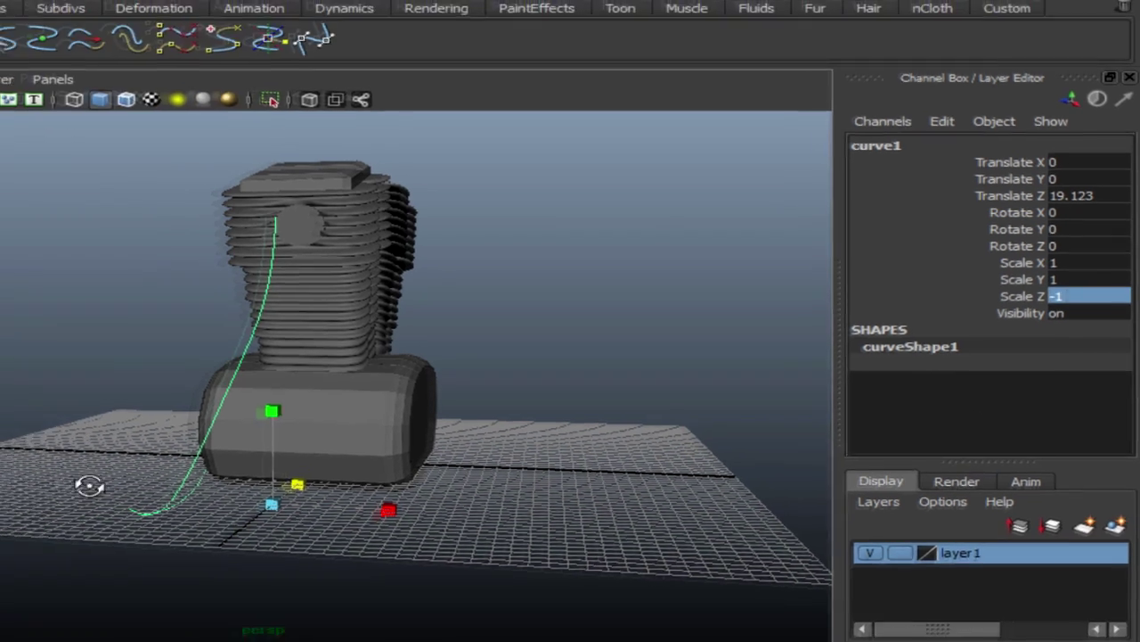
{"action": "left_click_drag", "start_coordinate": [267, 428], "coordinate": [459, 428], "text": "alt"}
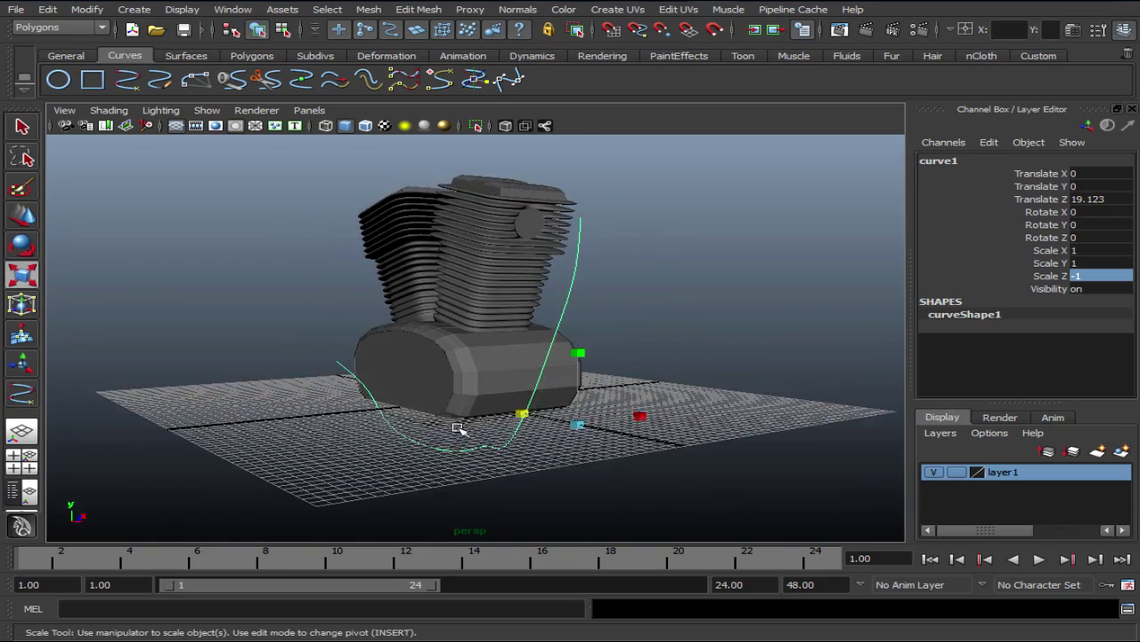
{"action": "right_click_drag", "start_coordinate": [459, 428], "coordinate": [481, 441], "text": "alt"}
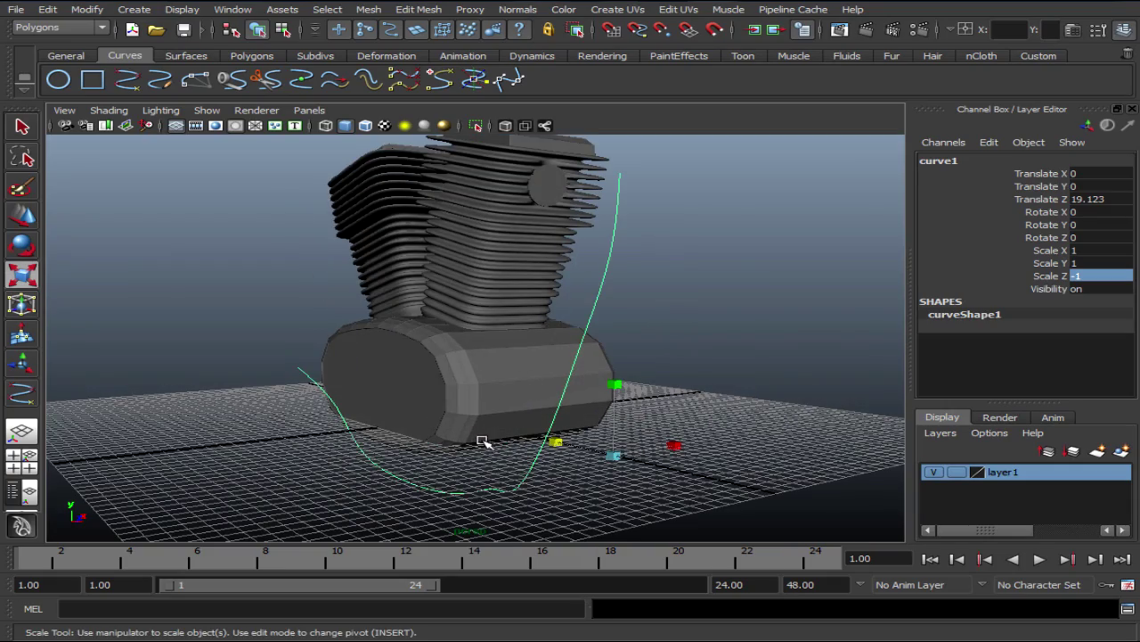
{"action": "left_click", "coordinate": [1132, 108]}
{"action": "mouse_move", "coordinate": [631, 433]}
{"action": "left_mouse_down", "text": "alt"}
{"action": "mouse_move", "coordinate": [686, 499]}
{"action": "mouse_move", "coordinate": [753, 441]}
{"action": "left_mouse_up", "text": "alt"}
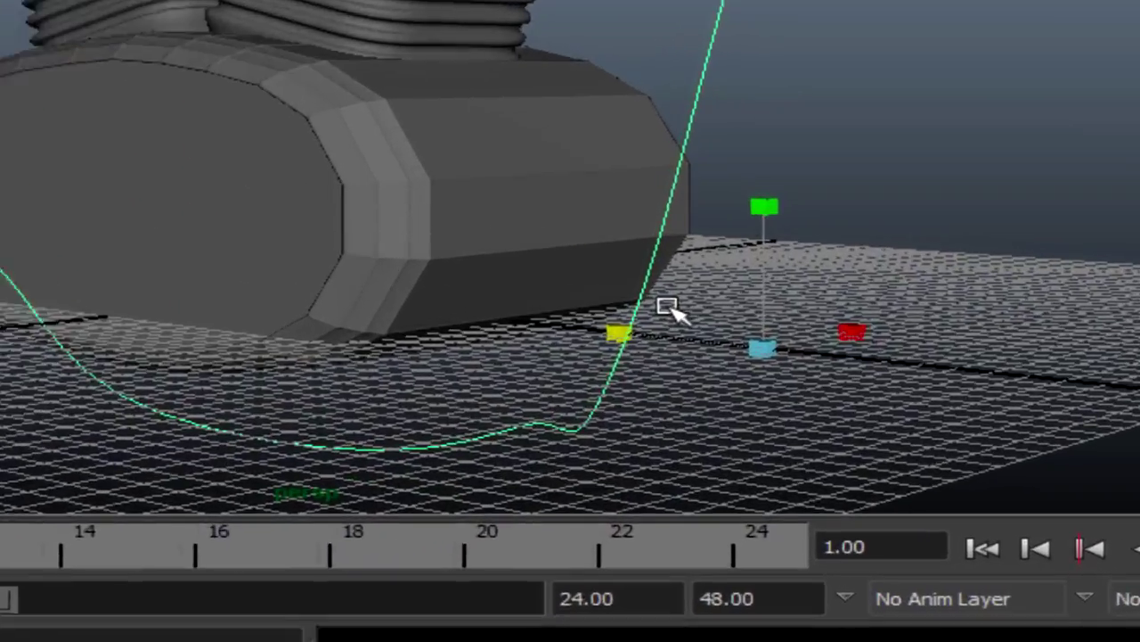
Switch the curve to Control Vertex mode and lower one of its CVs.
{"action": "right_click", "coordinate": [757, 422]}
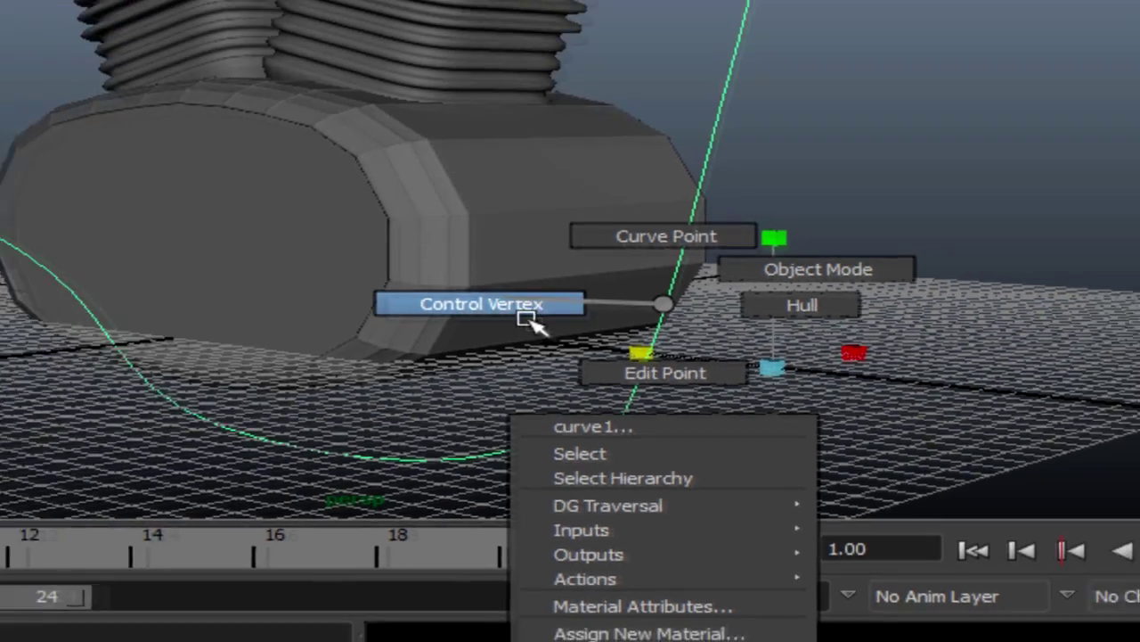
{"action": "left_click", "coordinate": [436, 239]}
{"action": "mouse_move", "coordinate": [682, 497]}
{"action": "left_mouse_down", "text": "alt"}
{"action": "mouse_move", "coordinate": [759, 491]}
{"action": "mouse_move", "coordinate": [840, 508]}
{"action": "mouse_move", "coordinate": [785, 481]}
{"action": "mouse_move", "coordinate": [704, 520]}
{"action": "mouse_move", "coordinate": [767, 455]}
{"action": "mouse_move", "coordinate": [778, 377]}
{"action": "mouse_move", "coordinate": [865, 389]}
{"action": "mouse_move", "coordinate": [751, 363]}
{"action": "mouse_move", "coordinate": [713, 410]}
{"action": "mouse_move", "coordinate": [693, 415]}
{"action": "mouse_move", "coordinate": [820, 425]}
{"action": "mouse_move", "coordinate": [759, 389]}
{"action": "mouse_move", "coordinate": [772, 352]}
{"action": "left_mouse_up", "text": "alt"}
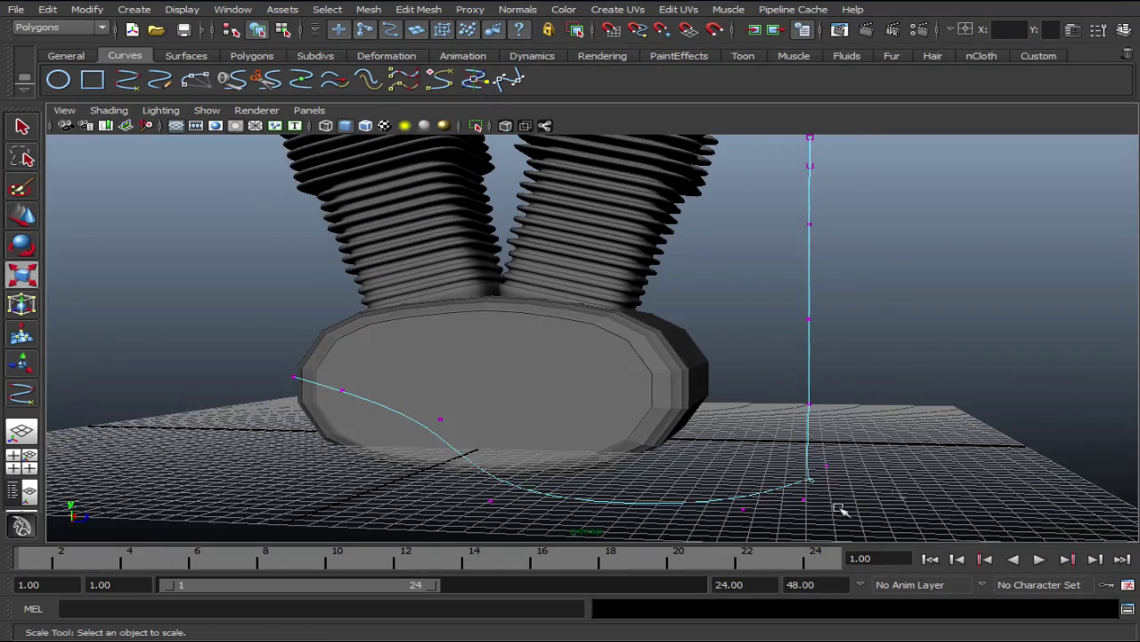
{"action": "key", "text": "r"}
{"action": "left_click", "coordinate": [718, 331]}
{"action": "key", "text": "w"}
{"action": "mouse_move", "coordinate": [773, 191]}
{"action": "left_mouse_down"}
{"action": "mouse_move", "coordinate": [816, 304]}
{"action": "mouse_move", "coordinate": [763, 375]}
{"action": "left_mouse_up"}
Raise the neighbouring CVs and shift the bottom CV up and right to reshape the pipe.
{"action": "left_click", "coordinate": [758, 365]}
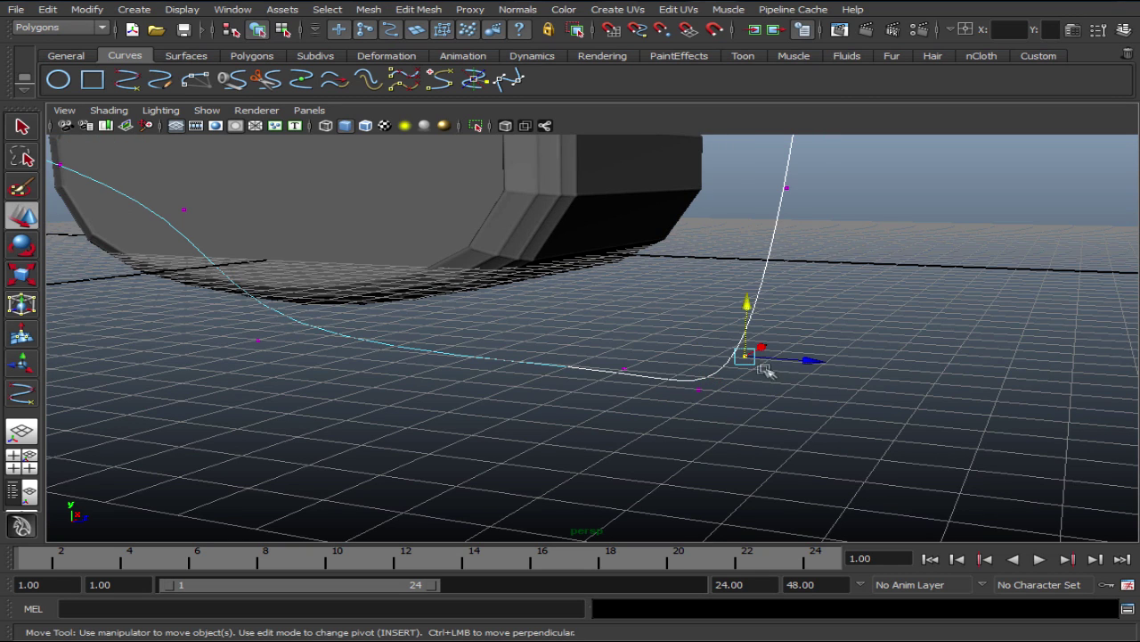
{"action": "left_click_drag", "start_coordinate": [751, 314], "coordinate": [763, 198]}
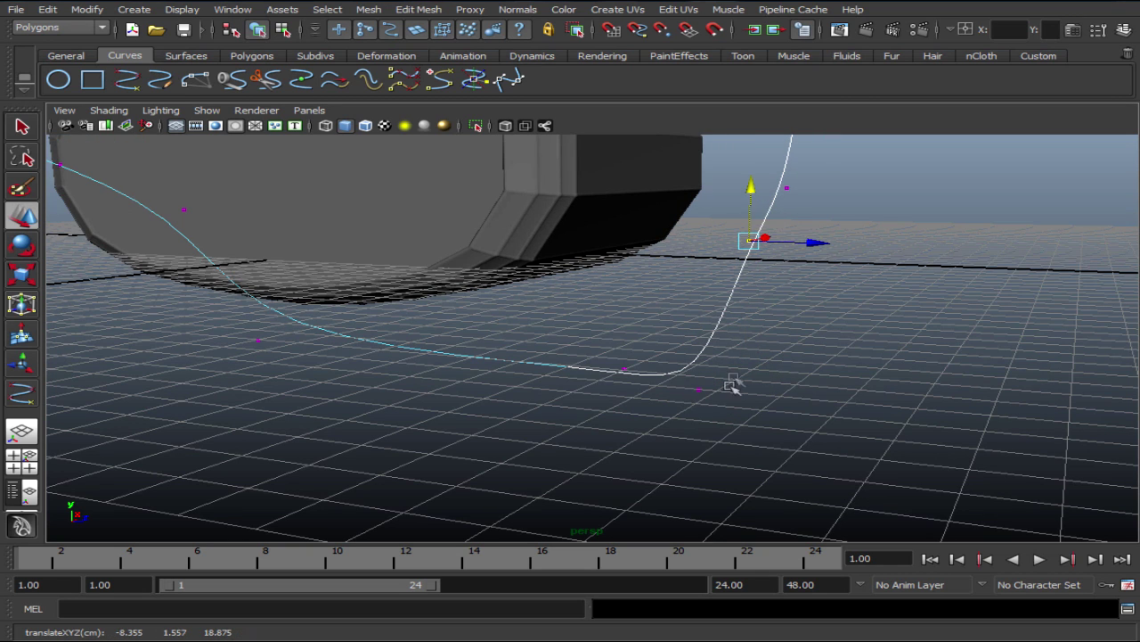
{"action": "left_click", "coordinate": [702, 389]}
{"action": "left_click_drag", "start_coordinate": [716, 348], "coordinate": [720, 249]}
{"action": "mouse_move", "coordinate": [815, 343]}
{"action": "left_mouse_down", "text": "alt"}
{"action": "mouse_move", "coordinate": [833, 342]}
{"action": "mouse_move", "coordinate": [734, 387]}
{"action": "mouse_move", "coordinate": [682, 351]}
{"action": "left_mouse_up", "text": "alt"}
{"action": "mouse_move", "coordinate": [683, 351]}
{"action": "right_mouse_down", "text": "alt"}
{"action": "mouse_move", "coordinate": [740, 220]}
{"action": "mouse_move", "coordinate": [853, 173]}
{"action": "mouse_move", "coordinate": [820, 321]}
{"action": "right_mouse_up", "text": "alt"}
{"action": "mouse_move", "coordinate": [819, 321]}
{"action": "left_mouse_down", "text": "alt"}
{"action": "mouse_move", "coordinate": [647, 443]}
{"action": "mouse_move", "coordinate": [613, 430]}
{"action": "left_mouse_up", "text": "alt"}
{"action": "mouse_move", "coordinate": [581, 432]}
{"action": "middle_mouse_down"}
{"action": "mouse_move", "coordinate": [620, 419]}
{"action": "mouse_move", "coordinate": [641, 390]}
{"action": "middle_mouse_up"}
{"action": "mouse_move", "coordinate": [645, 381]}
{"action": "left_mouse_down", "text": "alt"}
{"action": "mouse_move", "coordinate": [713, 428]}
{"action": "mouse_move", "coordinate": [655, 404]}
{"action": "left_mouse_up", "text": "alt"}
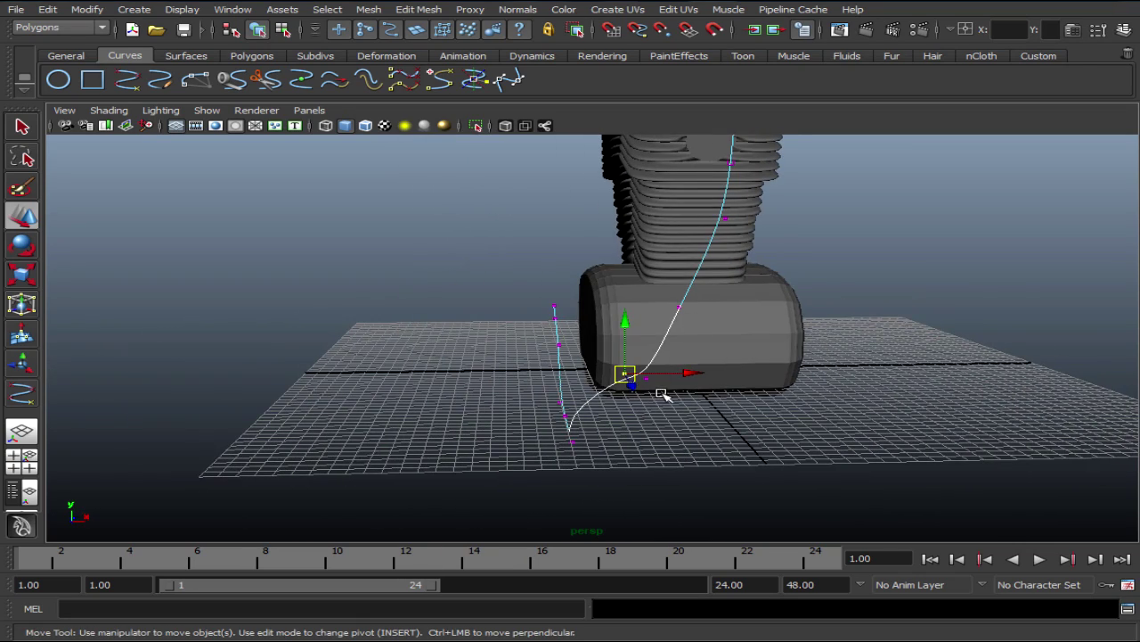
{"action": "middle_click_drag", "start_coordinate": [660, 389], "coordinate": [665, 374]}
Select the pipe's upright CVs, shift them left and tilt them on X toward the exhaust port.
{"action": "mouse_move", "coordinate": [677, 346]}
{"action": "left_mouse_down", "text": "alt"}
{"action": "mouse_move", "coordinate": [733, 382]}
{"action": "mouse_move", "coordinate": [799, 377]}
{"action": "mouse_move", "coordinate": [828, 339]}
{"action": "mouse_move", "coordinate": [775, 450]}
{"action": "left_mouse_up", "text": "alt"}
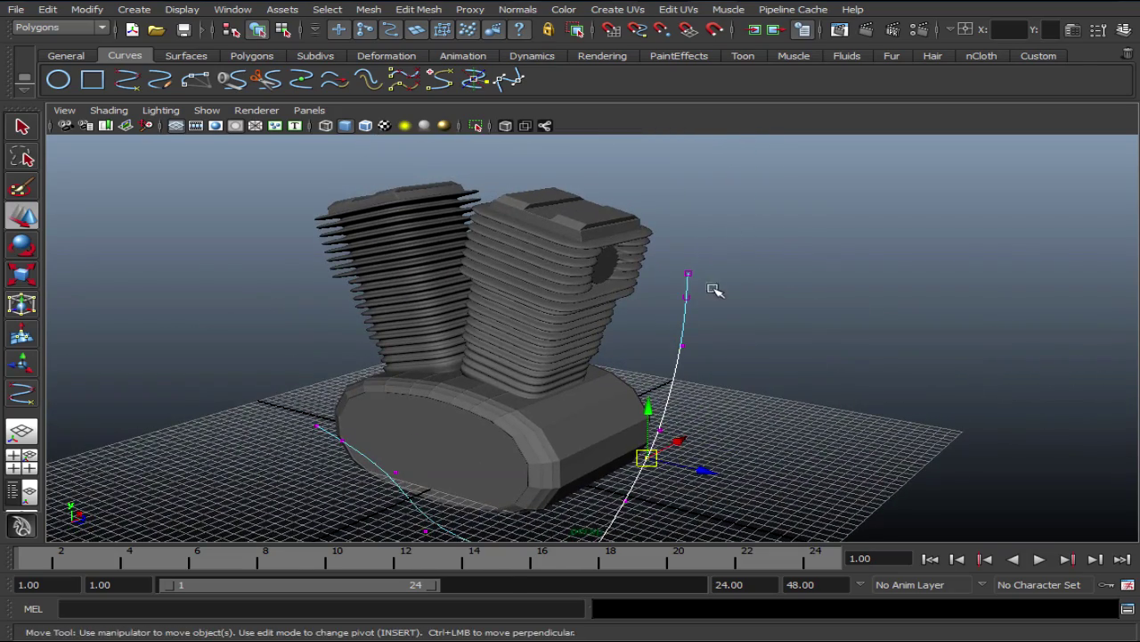
{"action": "mouse_move", "coordinate": [701, 285]}
{"action": "left_mouse_down", "text": "alt"}
{"action": "mouse_move", "coordinate": [481, 296]}
{"action": "mouse_move", "coordinate": [550, 294]}
{"action": "left_mouse_up", "text": "alt"}
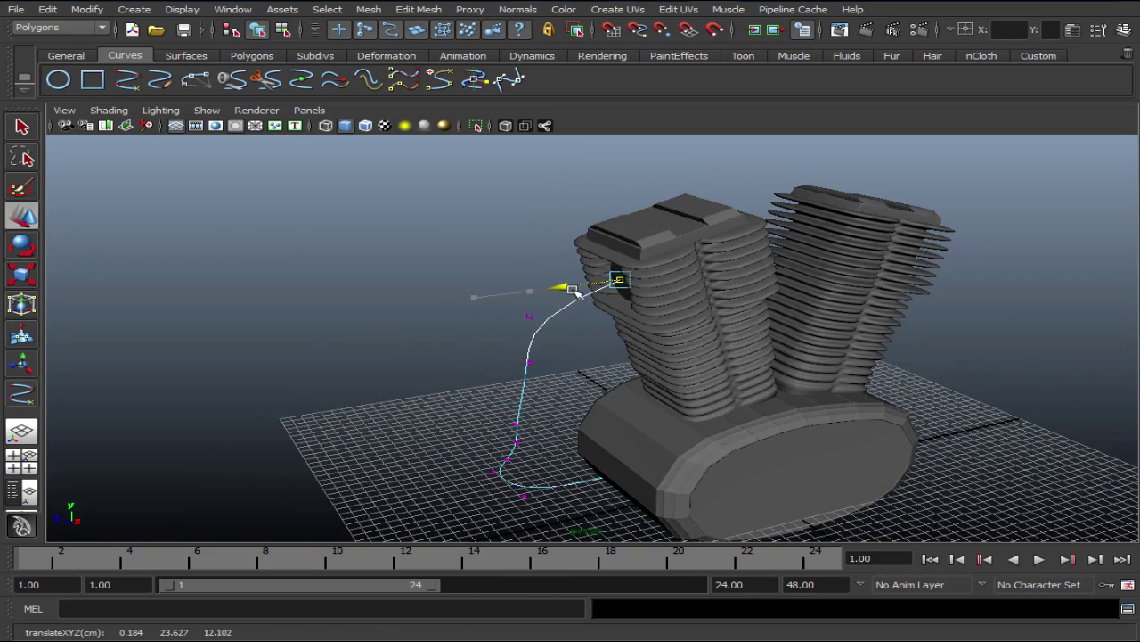
{"action": "scroll", "coordinate": [588, 298], "scroll_direction": "up", "scroll_amount": 2}
{"action": "scroll", "coordinate": [601, 305], "scroll_direction": "up", "scroll_amount": 3}
{"action": "middle_click_drag", "start_coordinate": [605, 306], "coordinate": [856, 394], "text": "alt"}
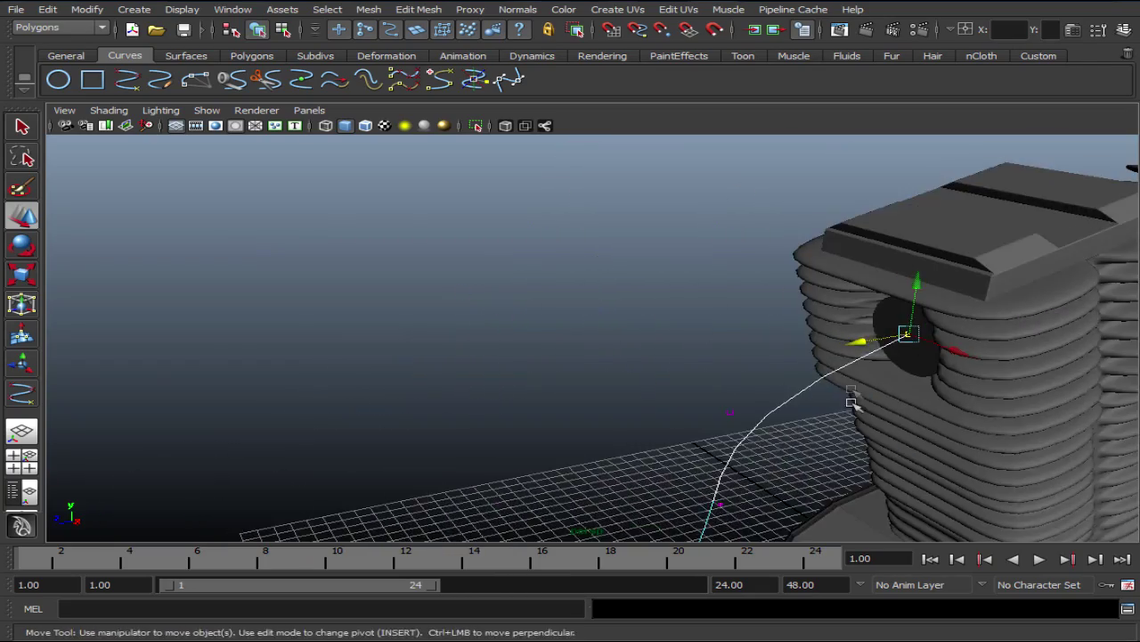
{"action": "scroll", "coordinate": [838, 437], "scroll_direction": "up", "scroll_amount": 2}
{"action": "mouse_move", "coordinate": [822, 472]}
{"action": "left_mouse_down", "text": "alt"}
{"action": "mouse_move", "coordinate": [707, 473]}
{"action": "mouse_move", "coordinate": [878, 402]}
{"action": "mouse_move", "coordinate": [890, 380]}
{"action": "mouse_move", "coordinate": [947, 458]}
{"action": "mouse_move", "coordinate": [993, 466]}
{"action": "mouse_move", "coordinate": [1000, 504]}
{"action": "left_mouse_up", "text": "alt"}
{"action": "mouse_move", "coordinate": [1001, 504]}
{"action": "right_mouse_down", "text": "alt"}
{"action": "mouse_move", "coordinate": [966, 278]}
{"action": "mouse_move", "coordinate": [936, 377]}
{"action": "right_mouse_up", "text": "alt"}
{"action": "mouse_move", "coordinate": [936, 377]}
{"action": "left_mouse_down", "text": "alt"}
{"action": "mouse_move", "coordinate": [792, 454]}
{"action": "mouse_move", "coordinate": [763, 491]}
{"action": "mouse_move", "coordinate": [769, 341]}
{"action": "mouse_move", "coordinate": [771, 415]}
{"action": "mouse_move", "coordinate": [779, 394]}
{"action": "mouse_move", "coordinate": [747, 476]}
{"action": "left_mouse_up", "text": "alt"}
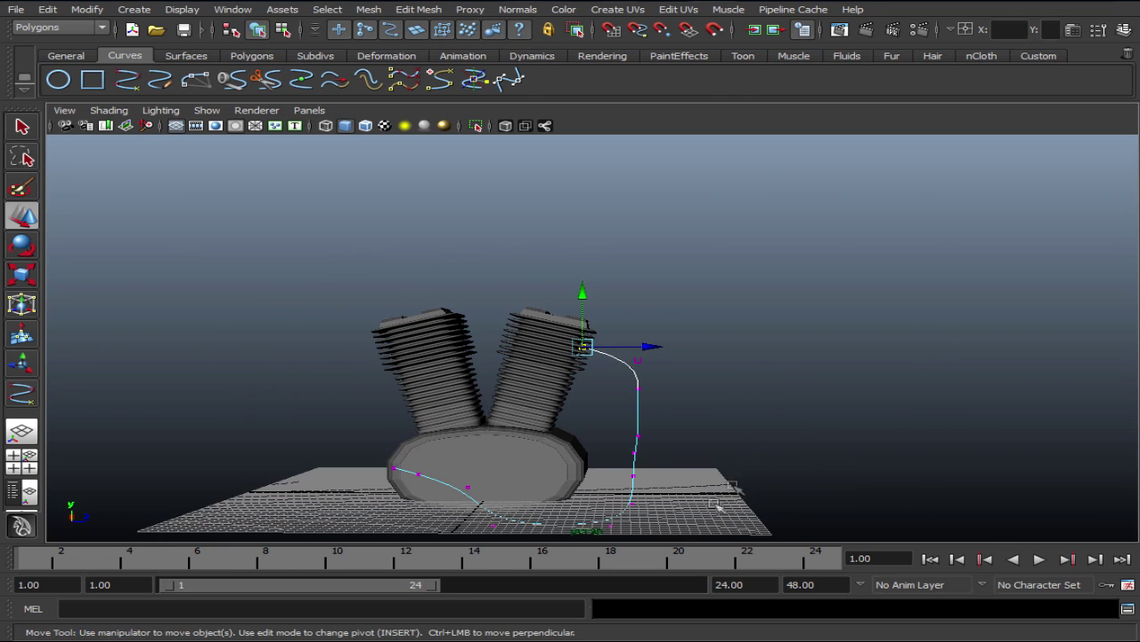
{"action": "left_click_drag", "start_coordinate": [718, 368], "coordinate": [719, 401]}
{"action": "middle_click_drag", "start_coordinate": [709, 462], "coordinate": [687, 454]}
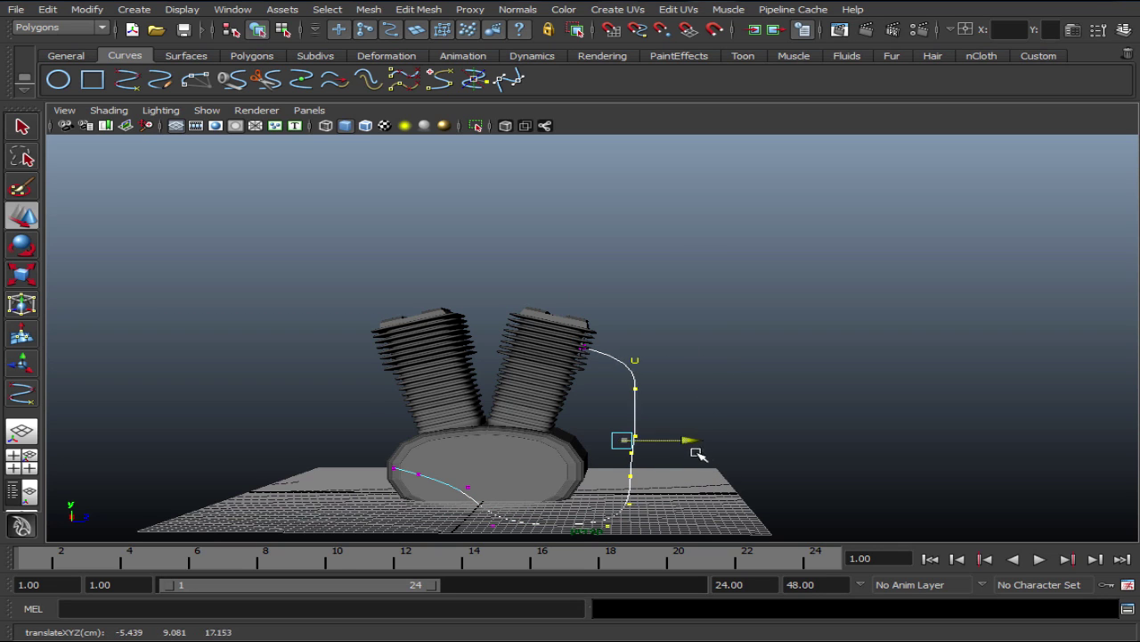
{"action": "key", "text": "e"}
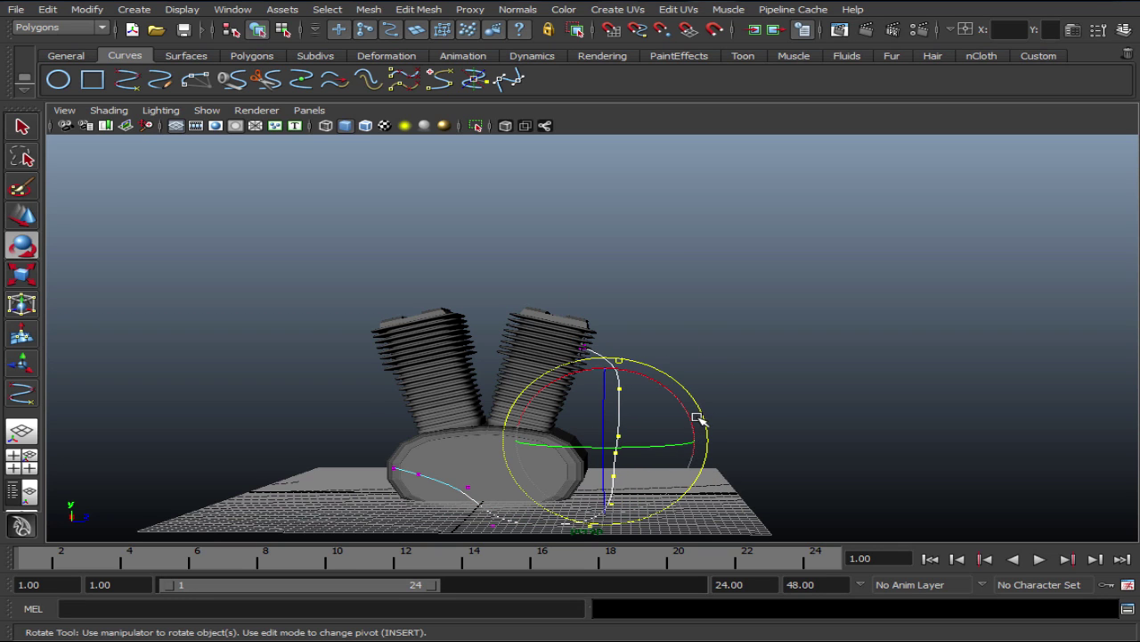
{"action": "left_click_drag", "start_coordinate": [699, 417], "coordinate": [702, 409]}
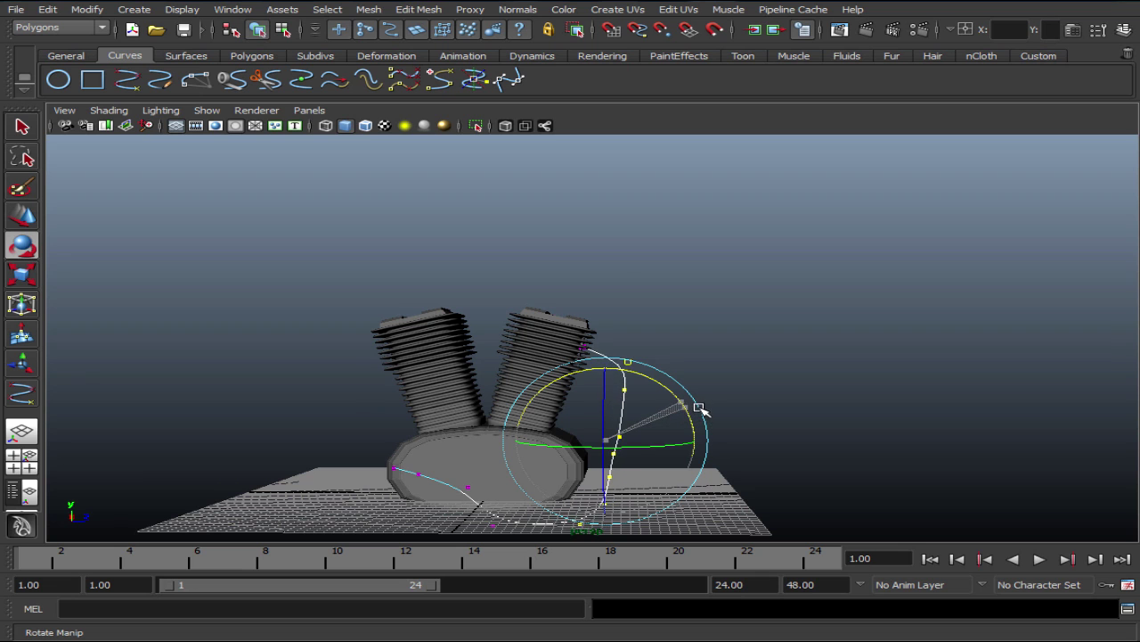
Fine-tune a single CV along X, then check the curve from several angles.
{"action": "key", "text": "w"}
{"action": "scroll", "coordinate": [677, 444], "scroll_direction": "up", "scroll_amount": 2}
{"action": "scroll", "coordinate": [657, 476], "scroll_direction": "up", "scroll_amount": 2}
{"action": "scroll", "coordinate": [682, 367], "scroll_direction": "up", "scroll_amount": 2}
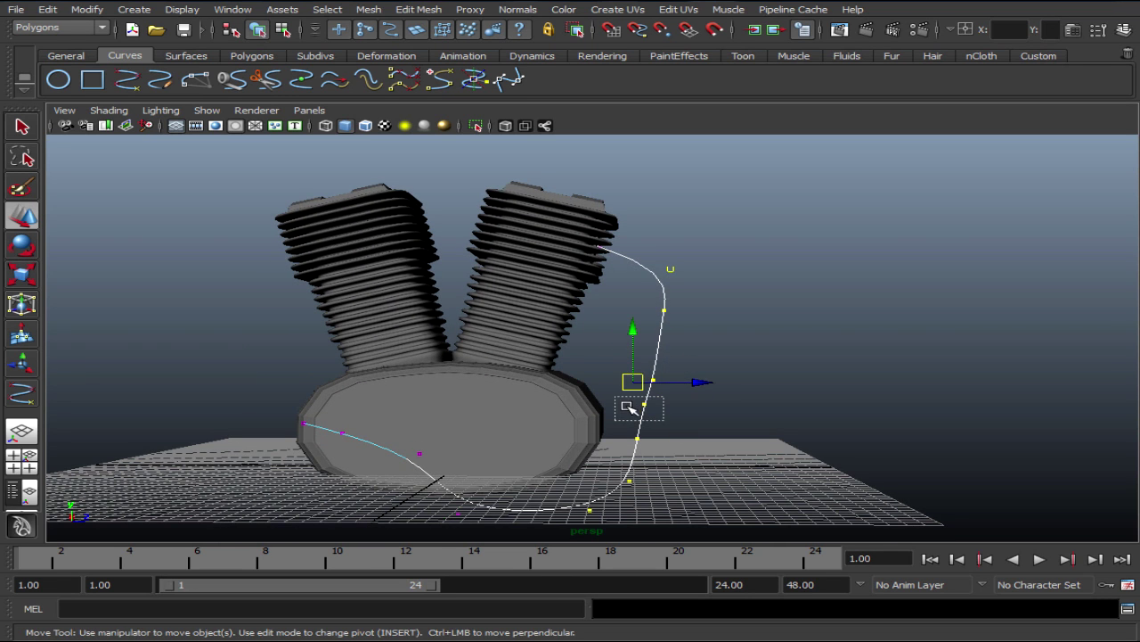
{"action": "left_click_drag", "start_coordinate": [628, 406], "coordinate": [655, 443]}
{"action": "left_click", "coordinate": [729, 416]}
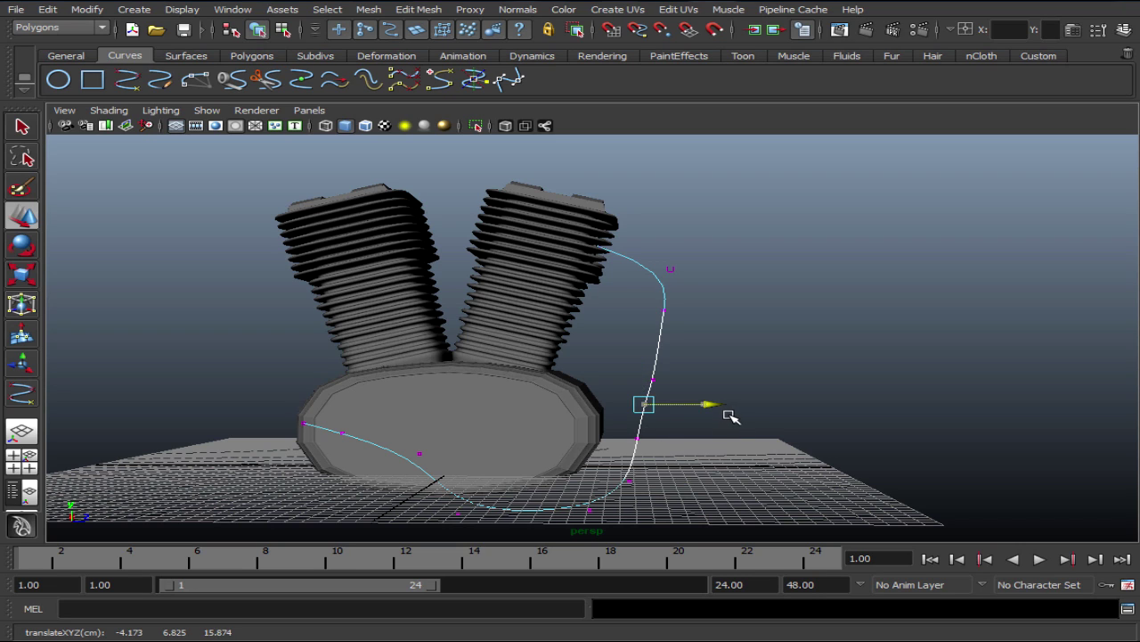
{"action": "left_click_drag", "start_coordinate": [713, 430], "coordinate": [652, 445]}
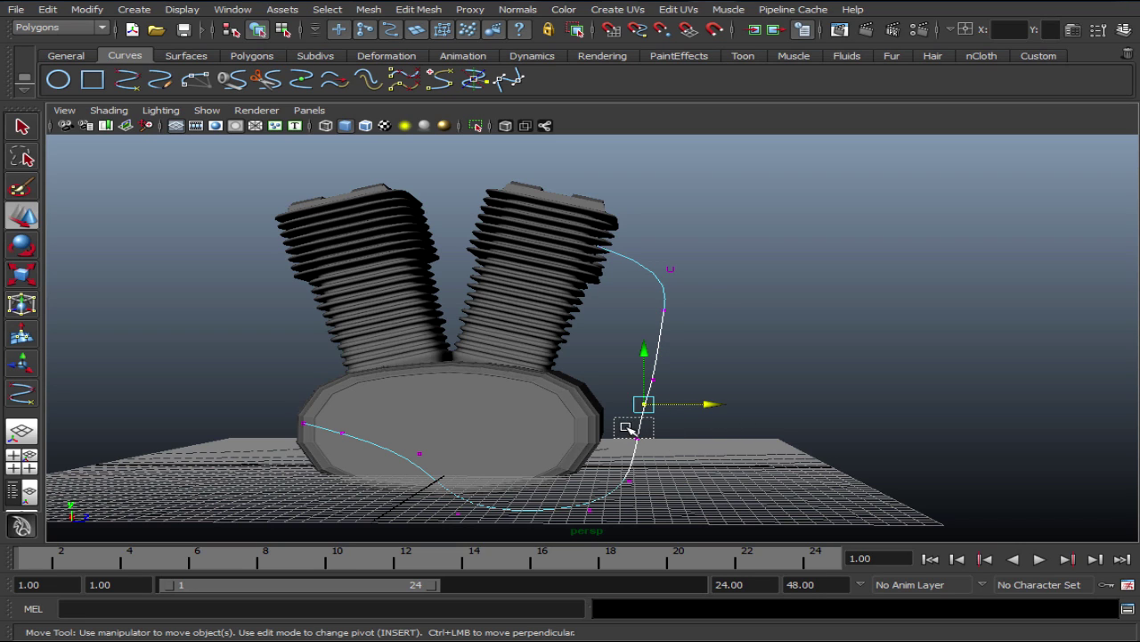
{"action": "left_click_drag", "start_coordinate": [717, 431], "coordinate": [726, 431]}
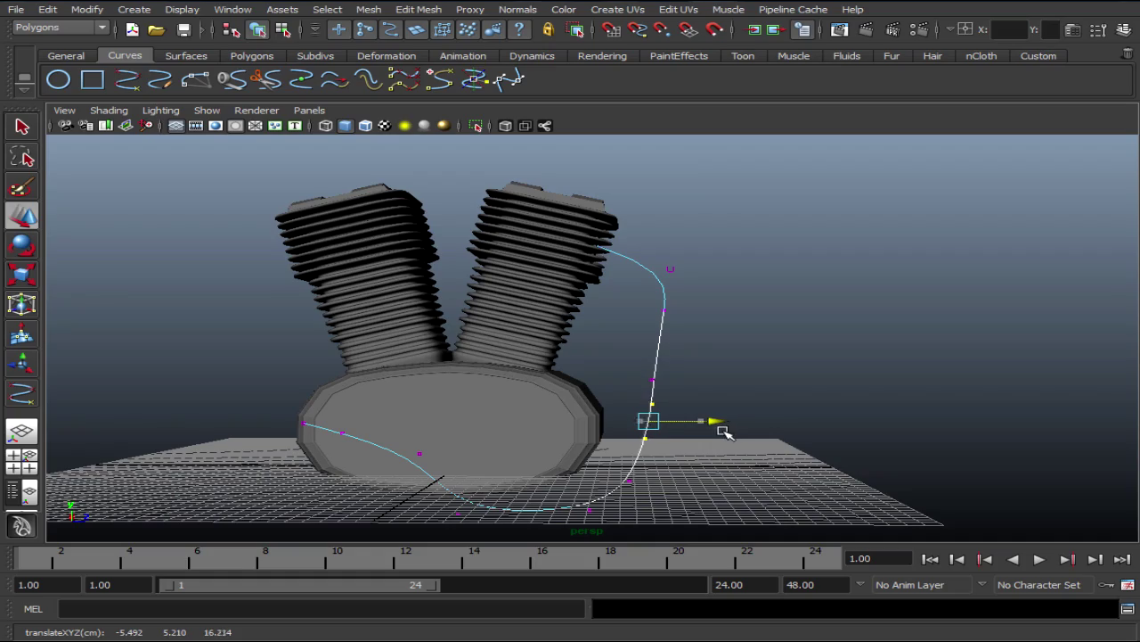
{"action": "mouse_move", "coordinate": [751, 383]}
{"action": "left_mouse_down", "text": "alt"}
{"action": "mouse_move", "coordinate": [669, 355]}
{"action": "mouse_move", "coordinate": [860, 288]}
{"action": "left_mouse_up", "text": "alt"}
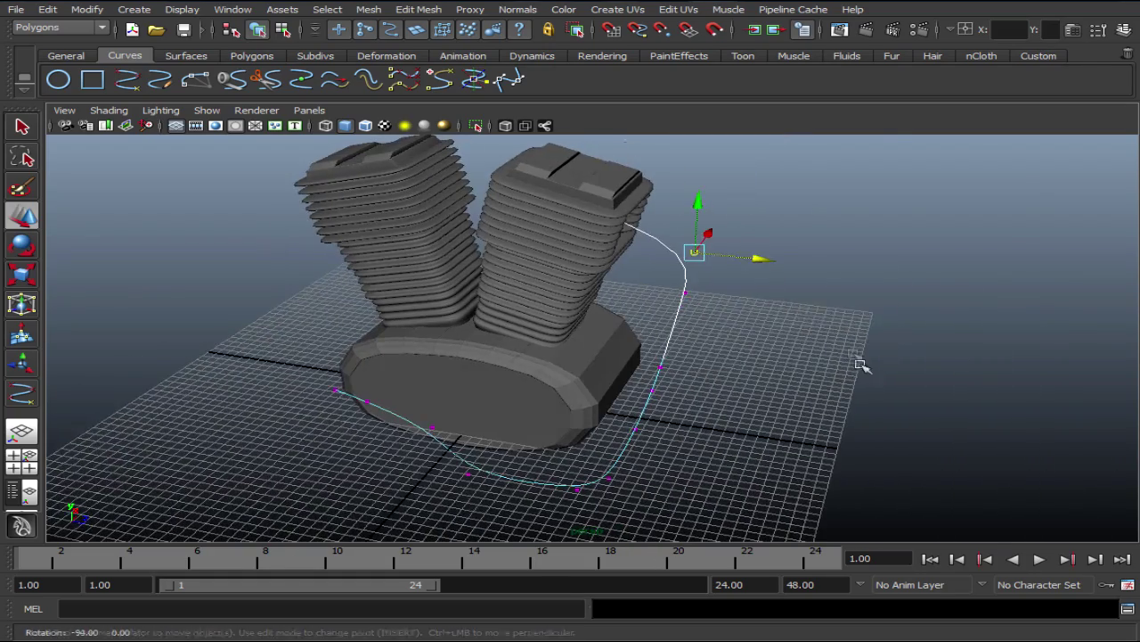
{"action": "left_click_drag", "start_coordinate": [775, 269], "coordinate": [755, 265]}
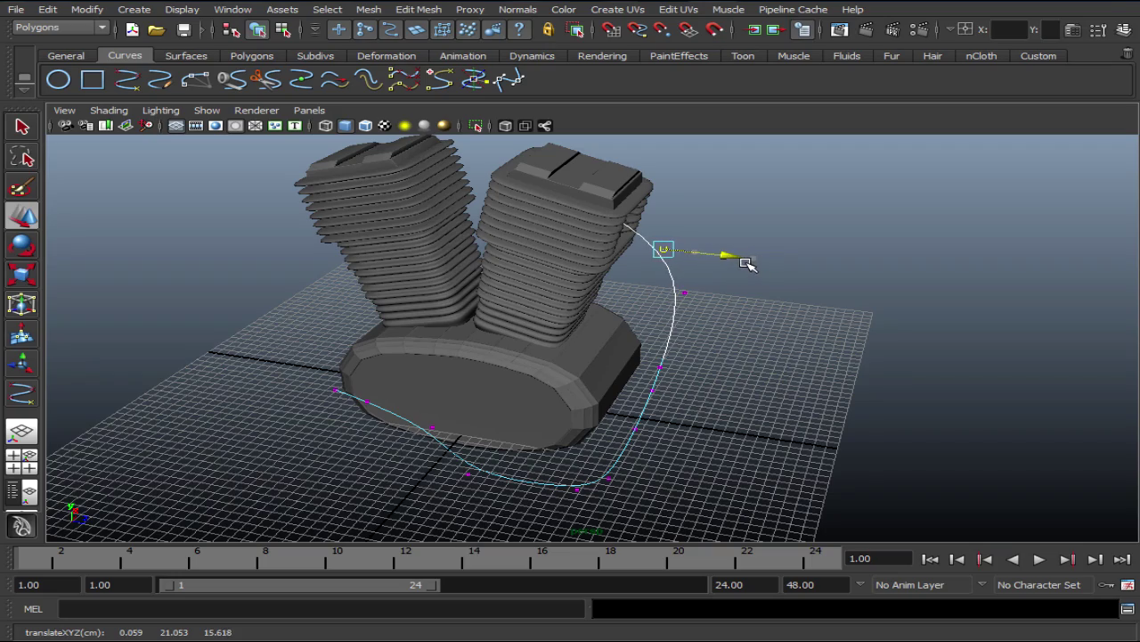
{"action": "left_click_drag", "start_coordinate": [720, 278], "coordinate": [603, 298], "text": "alt"}
{"action": "left_click_drag", "start_coordinate": [586, 440], "coordinate": [583, 491], "text": "alt"}
In the front view, raise the curve's bottom control point twice.
{"action": "key", "text": "space"}
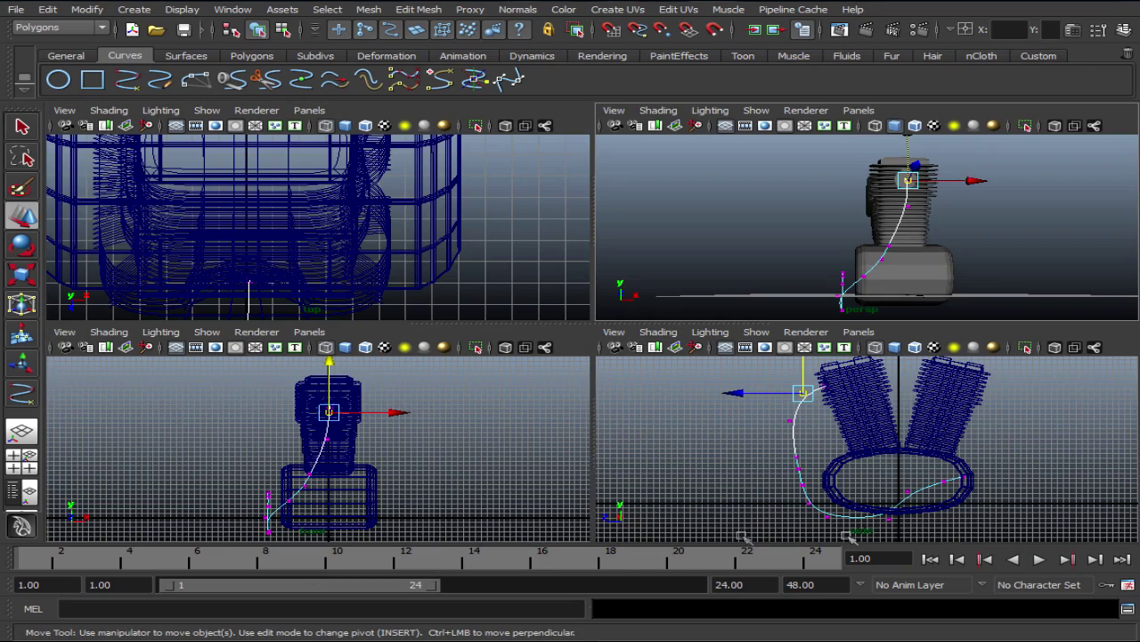
{"action": "key", "text": "space"}
{"action": "middle_click_drag", "start_coordinate": [366, 528], "coordinate": [560, 269], "text": "alt"}
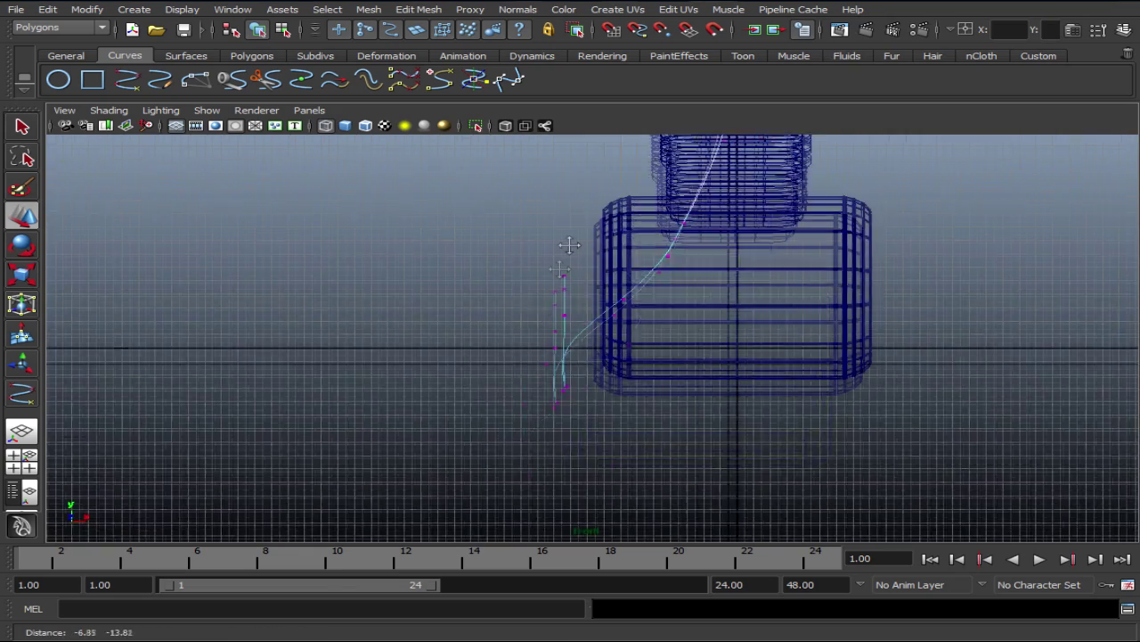
{"action": "scroll", "coordinate": [654, 383], "scroll_direction": "up", "scroll_amount": 2}
{"action": "scroll", "coordinate": [675, 369], "scroll_direction": "up", "scroll_amount": 3}
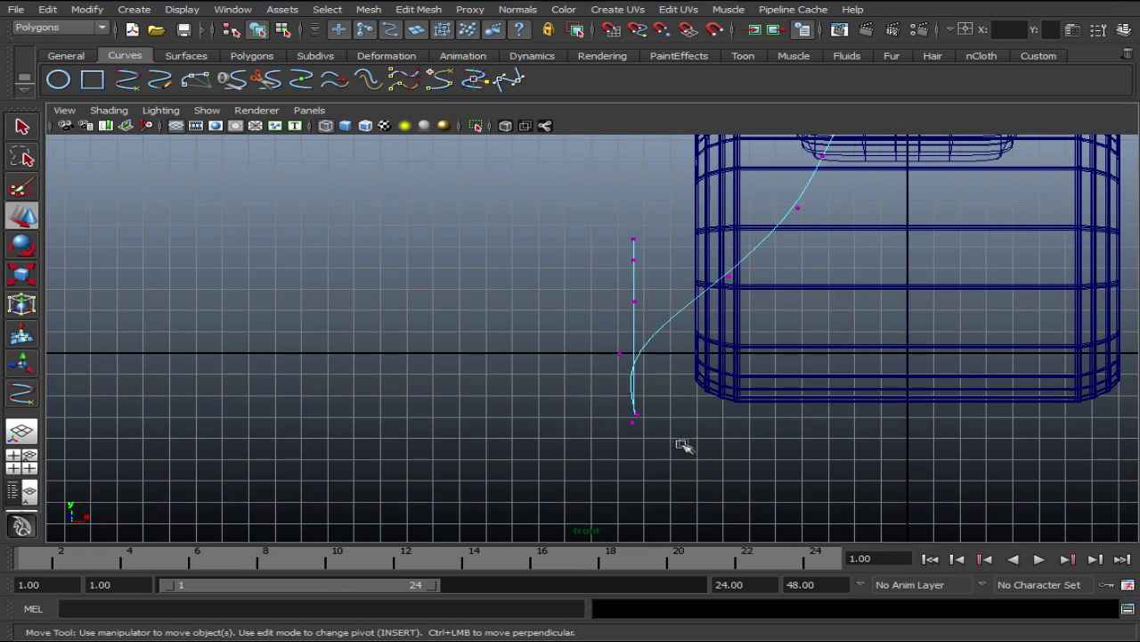
{"action": "left_click_drag", "start_coordinate": [652, 378], "coordinate": [648, 361]}
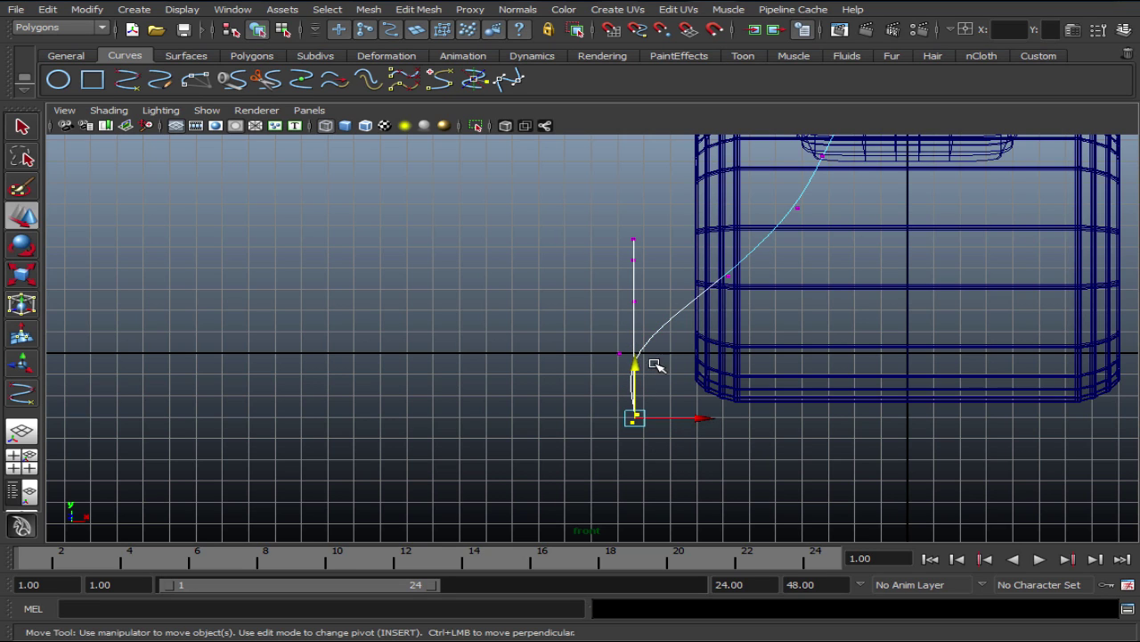
{"action": "left_click_drag", "start_coordinate": [655, 364], "coordinate": [651, 370]}
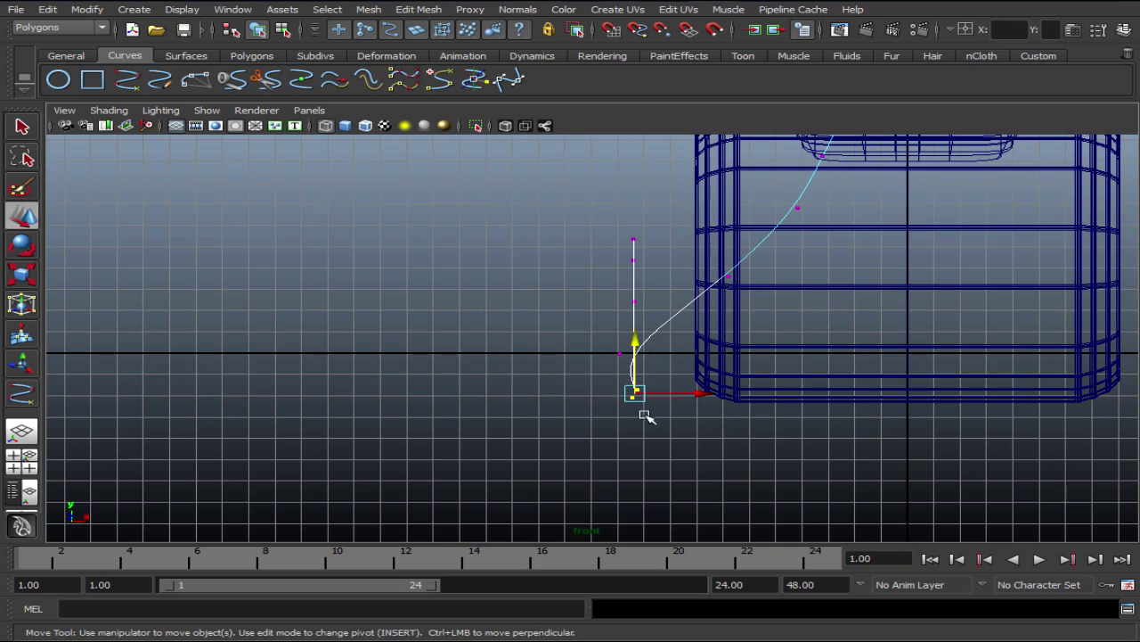
In perspective, select three CVs near the lower bend and drag them sideways along X.
{"action": "key", "text": "space"}
{"action": "key", "text": "space"}
{"action": "mouse_move", "coordinate": [580, 356]}
{"action": "left_mouse_down", "text": "alt"}
{"action": "mouse_move", "coordinate": [713, 393]}
{"action": "mouse_move", "coordinate": [654, 438]}
{"action": "left_mouse_up", "text": "alt"}
{"action": "right_click_drag", "start_coordinate": [654, 438], "coordinate": [721, 368], "text": "alt"}
{"action": "mouse_move", "coordinate": [721, 369]}
{"action": "left_mouse_down", "text": "alt"}
{"action": "mouse_move", "coordinate": [697, 409]}
{"action": "mouse_move", "coordinate": [580, 417]}
{"action": "mouse_move", "coordinate": [658, 419]}
{"action": "mouse_move", "coordinate": [820, 453]}
{"action": "left_mouse_up", "text": "alt"}
{"action": "left_click_drag", "start_coordinate": [624, 352], "coordinate": [622, 349]}
{"action": "left_click_drag", "start_coordinate": [793, 394], "coordinate": [722, 406]}
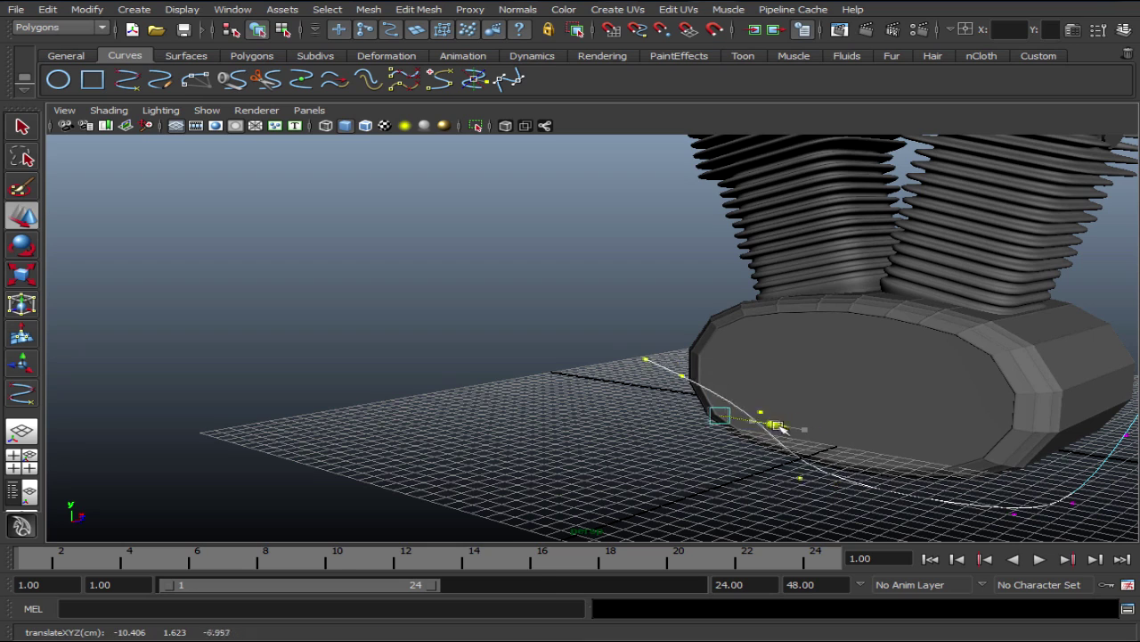
Drag the lower exhaust-curve CVs along the vertical handle to reshape the curve's rise.
{"action": "left_click_drag", "start_coordinate": [692, 447], "coordinate": [919, 495], "text": "alt"}
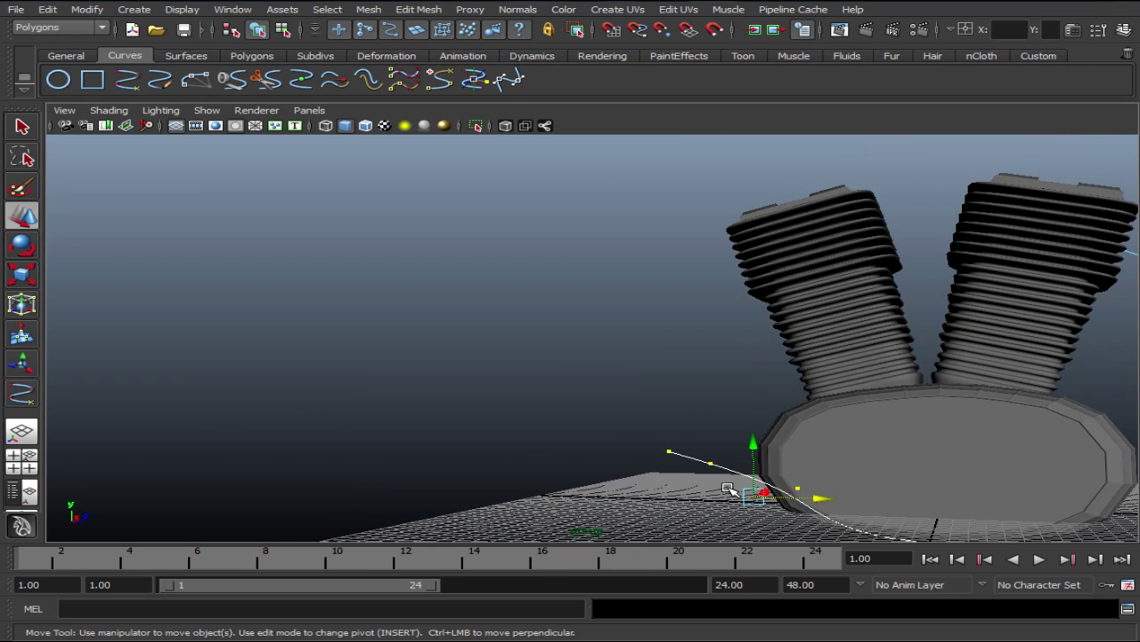
{"action": "left_click", "coordinate": [809, 438]}
{"action": "left_click_drag", "start_coordinate": [787, 440], "coordinate": [699, 438]}
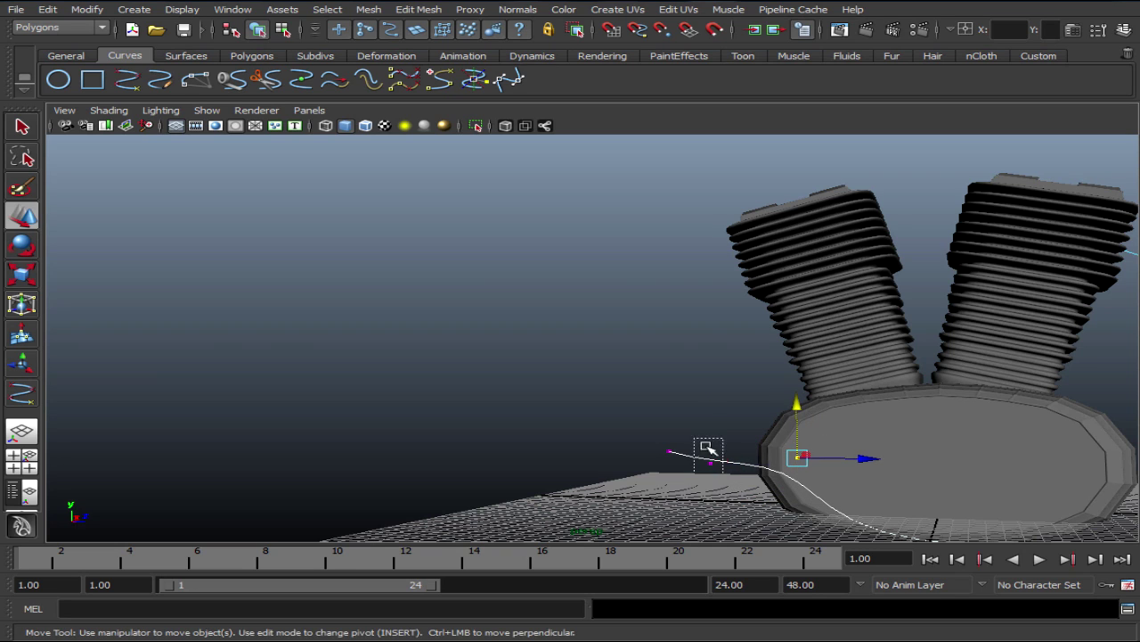
{"action": "middle_click_drag", "start_coordinate": [819, 490], "coordinate": [815, 430]}
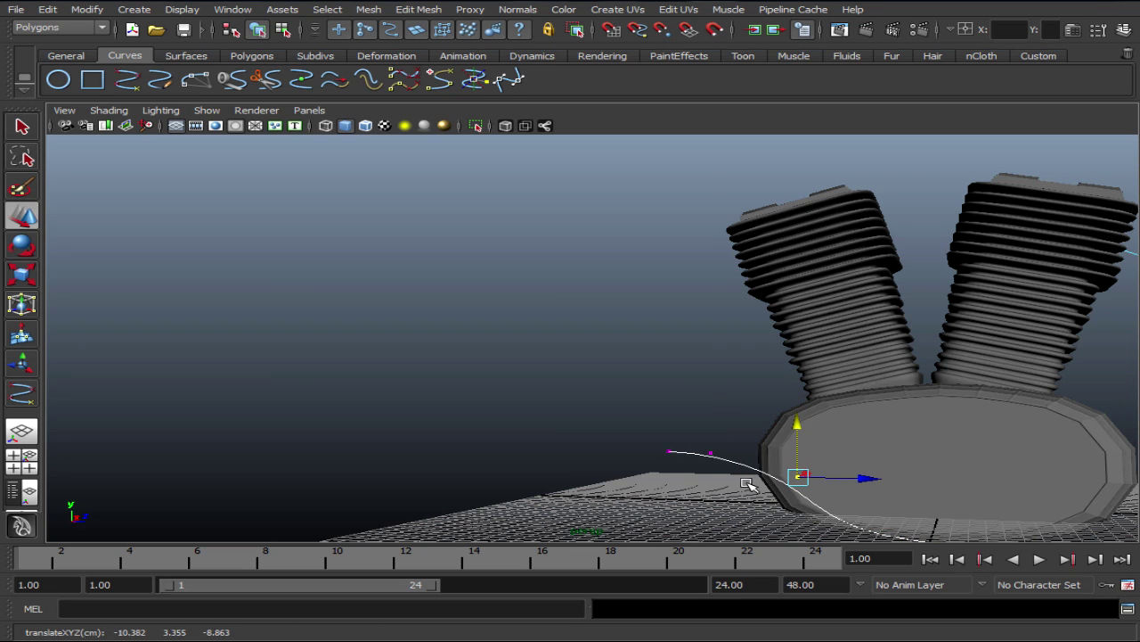
{"action": "left_click", "coordinate": [710, 459]}
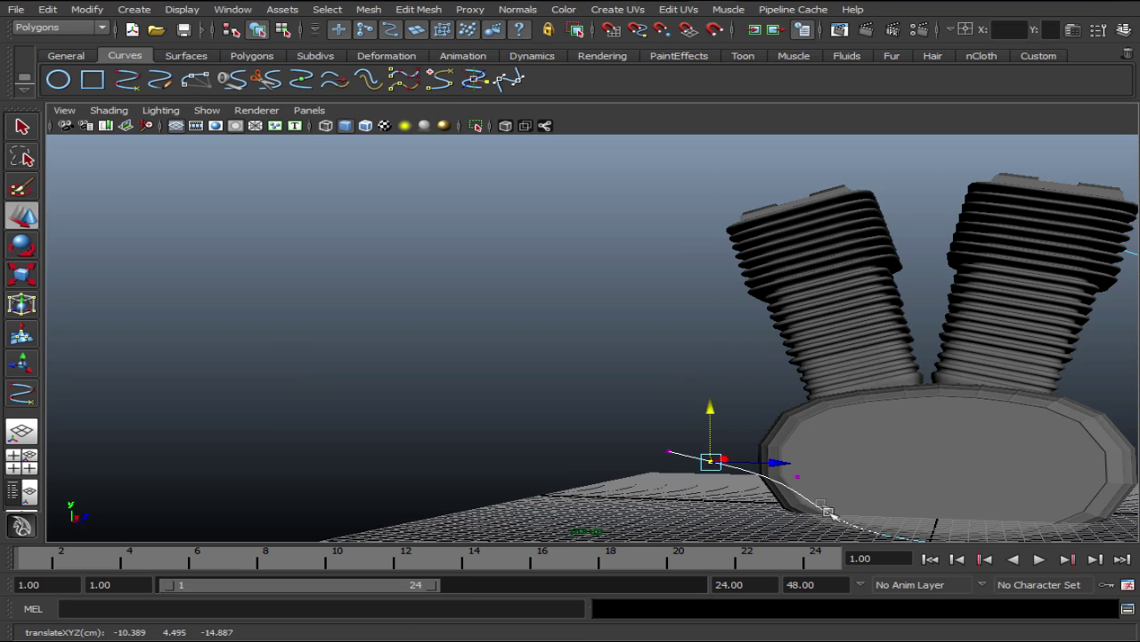
{"action": "middle_click_drag", "start_coordinate": [806, 434], "coordinate": [806, 434]}
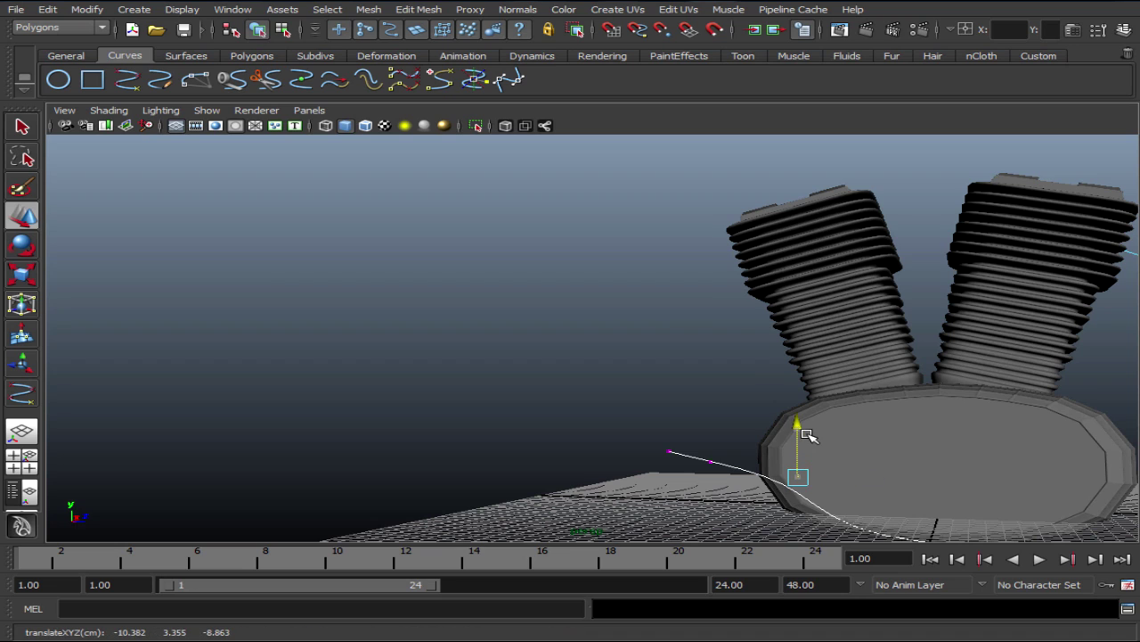
Select the curve's upper CVs and push them outward so the curve bows around the crankcase.
{"action": "mouse_move", "coordinate": [947, 466]}
{"action": "left_mouse_down", "text": "alt"}
{"action": "mouse_move", "coordinate": [852, 469]}
{"action": "mouse_move", "coordinate": [970, 458]}
{"action": "mouse_move", "coordinate": [798, 481]}
{"action": "mouse_move", "coordinate": [736, 520]}
{"action": "left_mouse_up", "text": "alt"}
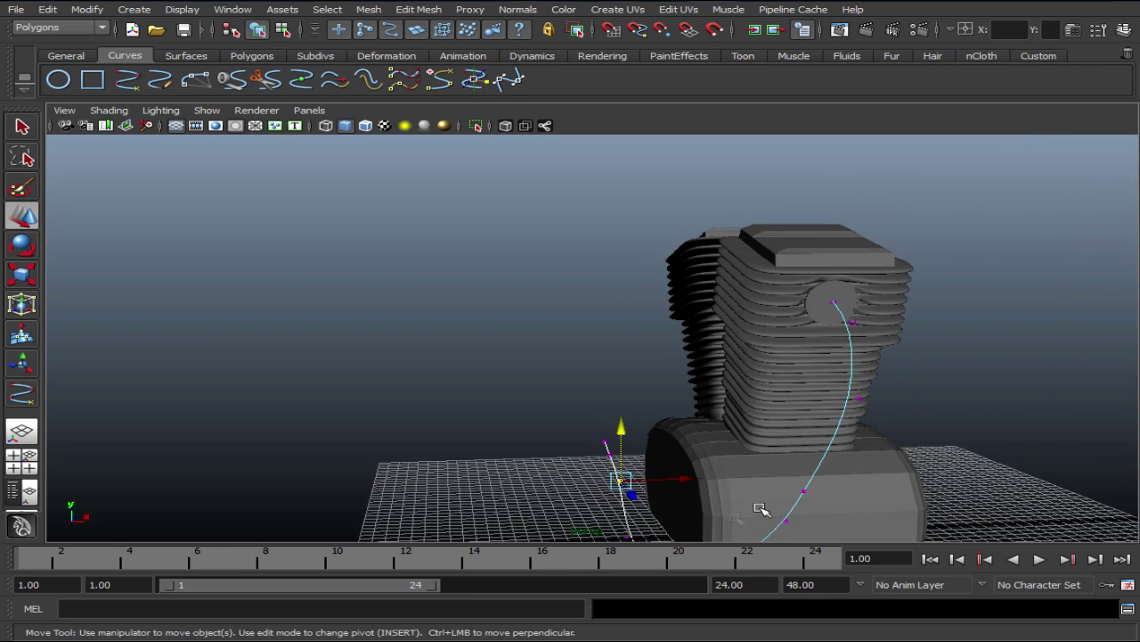
{"action": "mouse_move", "coordinate": [840, 482]}
{"action": "left_mouse_down", "text": "alt"}
{"action": "mouse_move", "coordinate": [883, 354]}
{"action": "mouse_move", "coordinate": [873, 382]}
{"action": "mouse_move", "coordinate": [915, 372]}
{"action": "mouse_move", "coordinate": [896, 405]}
{"action": "mouse_move", "coordinate": [813, 412]}
{"action": "left_mouse_up", "text": "alt"}
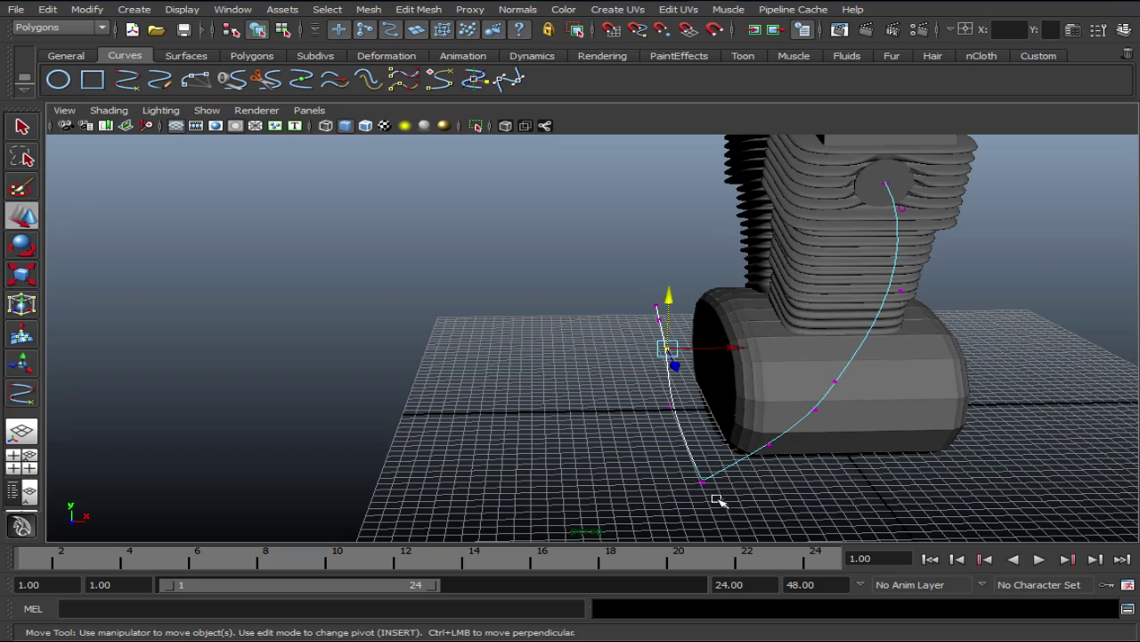
{"action": "left_click_drag", "start_coordinate": [573, 282], "coordinate": [571, 278]}
{"action": "mouse_move", "coordinate": [740, 391]}
{"action": "left_mouse_down"}
{"action": "mouse_move", "coordinate": [729, 388]}
{"action": "mouse_move", "coordinate": [797, 428]}
{"action": "mouse_move", "coordinate": [865, 428]}
{"action": "mouse_move", "coordinate": [740, 458]}
{"action": "mouse_move", "coordinate": [827, 453]}
{"action": "mouse_move", "coordinate": [789, 422]}
{"action": "left_mouse_up"}
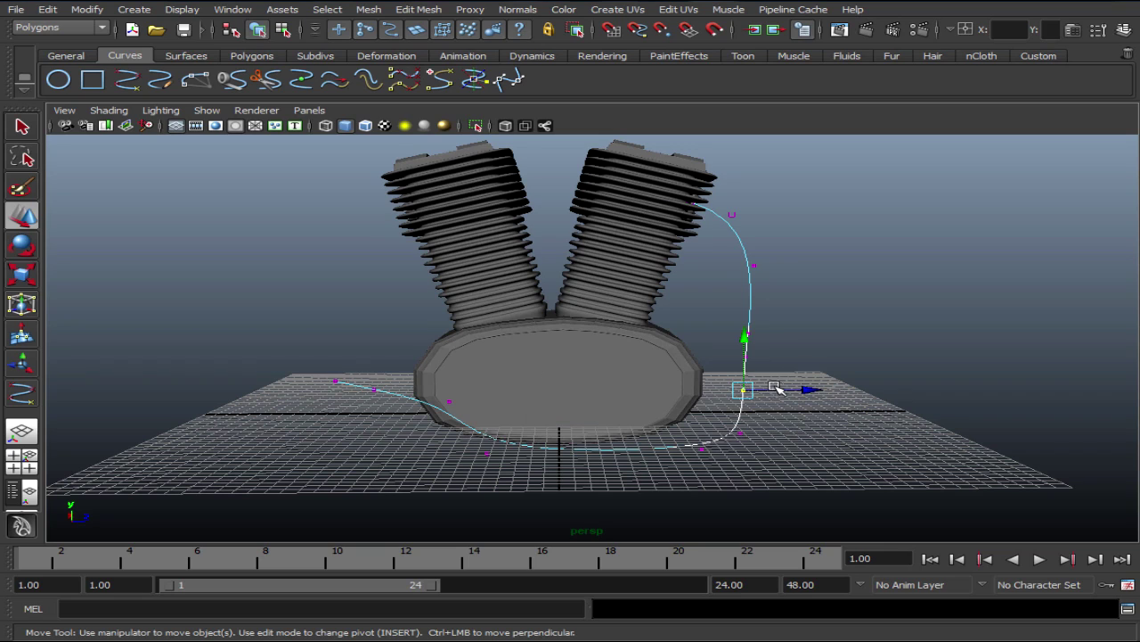
{"action": "left_click_drag", "start_coordinate": [830, 372], "coordinate": [838, 372]}
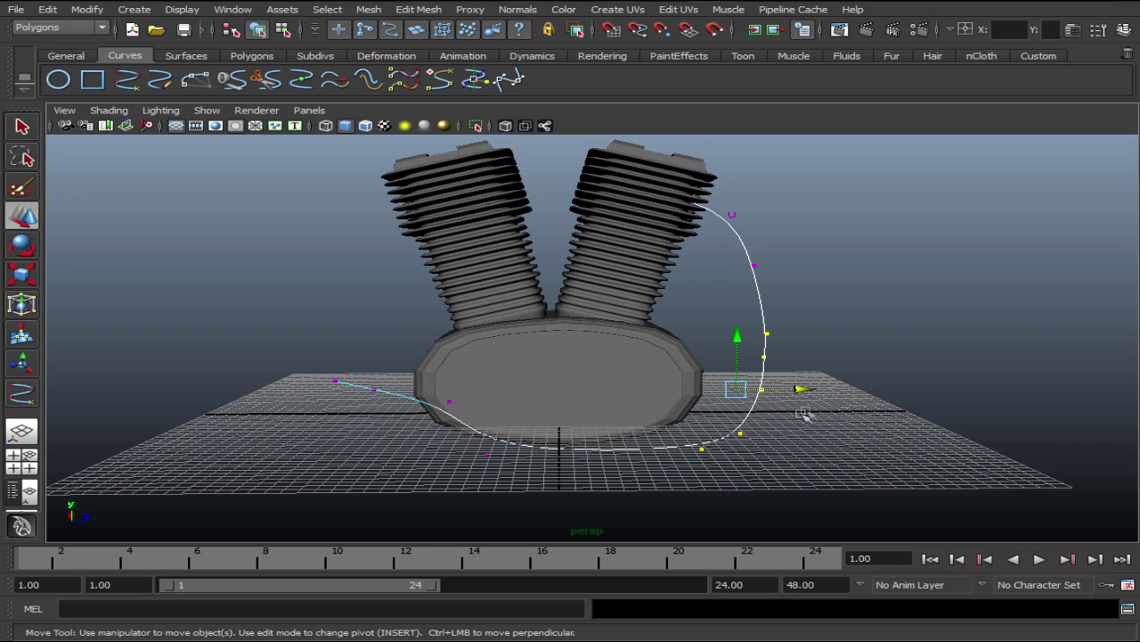
{"action": "middle_click_drag", "start_coordinate": [804, 413], "coordinate": [813, 401]}
{"action": "mouse_move", "coordinate": [811, 401]}
{"action": "left_mouse_down", "text": "alt"}
{"action": "mouse_move", "coordinate": [744, 400]}
{"action": "mouse_move", "coordinate": [674, 458]}
{"action": "mouse_move", "coordinate": [639, 440]}
{"action": "mouse_move", "coordinate": [550, 435]}
{"action": "mouse_move", "coordinate": [523, 450]}
{"action": "mouse_move", "coordinate": [644, 402]}
{"action": "mouse_move", "coordinate": [444, 424]}
{"action": "mouse_move", "coordinate": [656, 425]}
{"action": "mouse_move", "coordinate": [664, 413]}
{"action": "left_mouse_up", "text": "alt"}
{"action": "scroll", "coordinate": [667, 411], "scroll_direction": "up", "scroll_amount": 3}
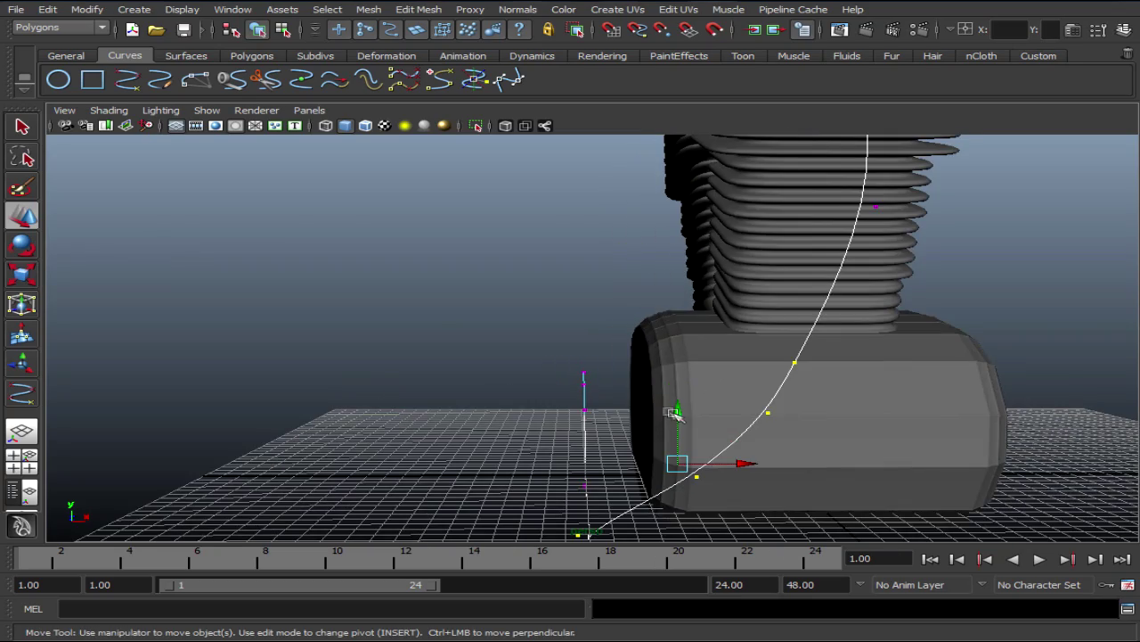
Select the inset circle at the top of the curve and zoom in on it in maximized side view.
{"action": "scroll", "coordinate": [677, 415], "scroll_direction": "down", "scroll_amount": 3}
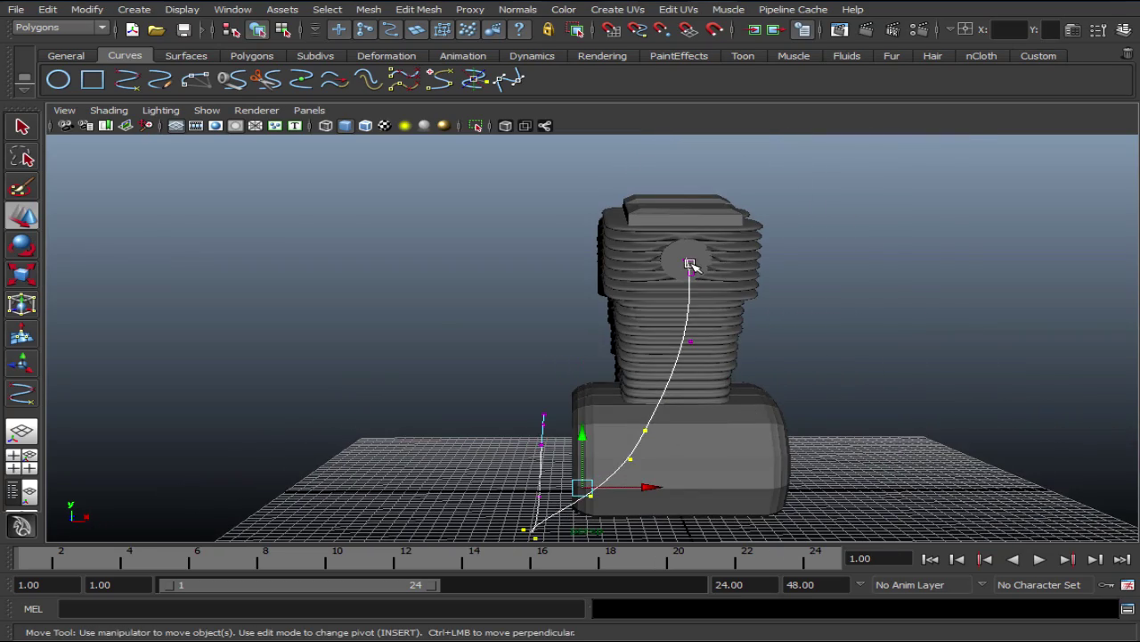
{"action": "left_click", "coordinate": [691, 265]}
{"action": "scroll", "coordinate": [708, 316], "scroll_direction": "up", "scroll_amount": 3}
{"action": "left_click_drag", "start_coordinate": [708, 315], "coordinate": [784, 262], "text": "alt"}
{"action": "mouse_move", "coordinate": [784, 262]}
{"action": "middle_mouse_down", "text": "alt"}
{"action": "mouse_move", "coordinate": [752, 338]}
{"action": "mouse_move", "coordinate": [829, 321]}
{"action": "middle_mouse_up", "text": "alt"}
{"action": "scroll", "coordinate": [762, 330], "scroll_direction": "up", "scroll_amount": 2}
{"action": "scroll", "coordinate": [772, 322], "scroll_direction": "up", "scroll_amount": 2}
{"action": "left_click_drag", "start_coordinate": [828, 320], "coordinate": [1032, 325], "text": "alt"}
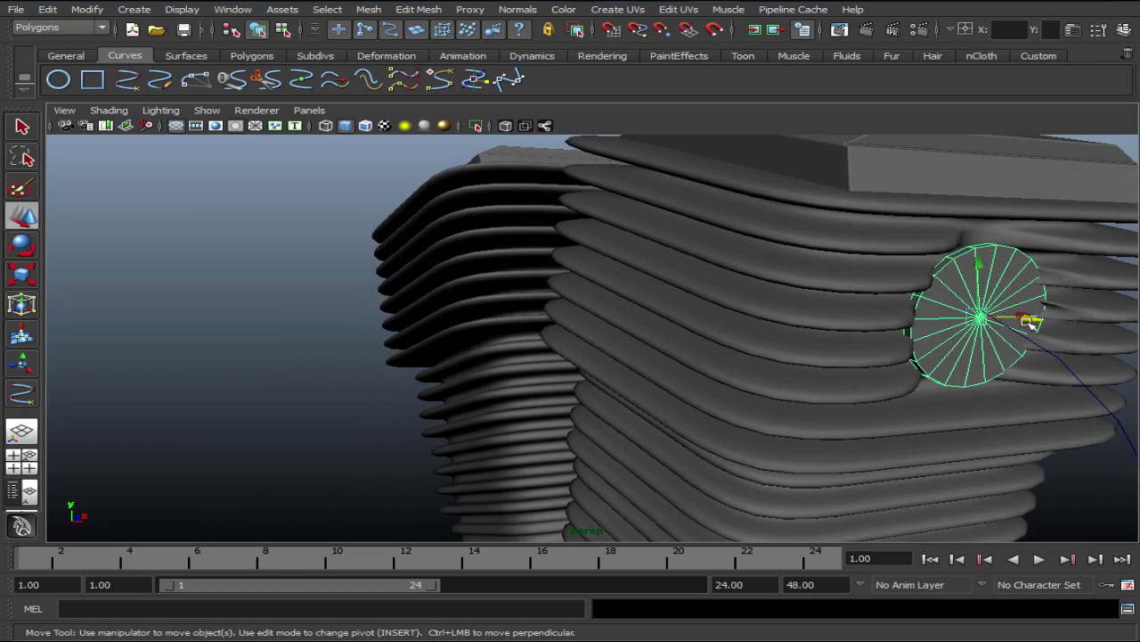
{"action": "key", "text": "space"}
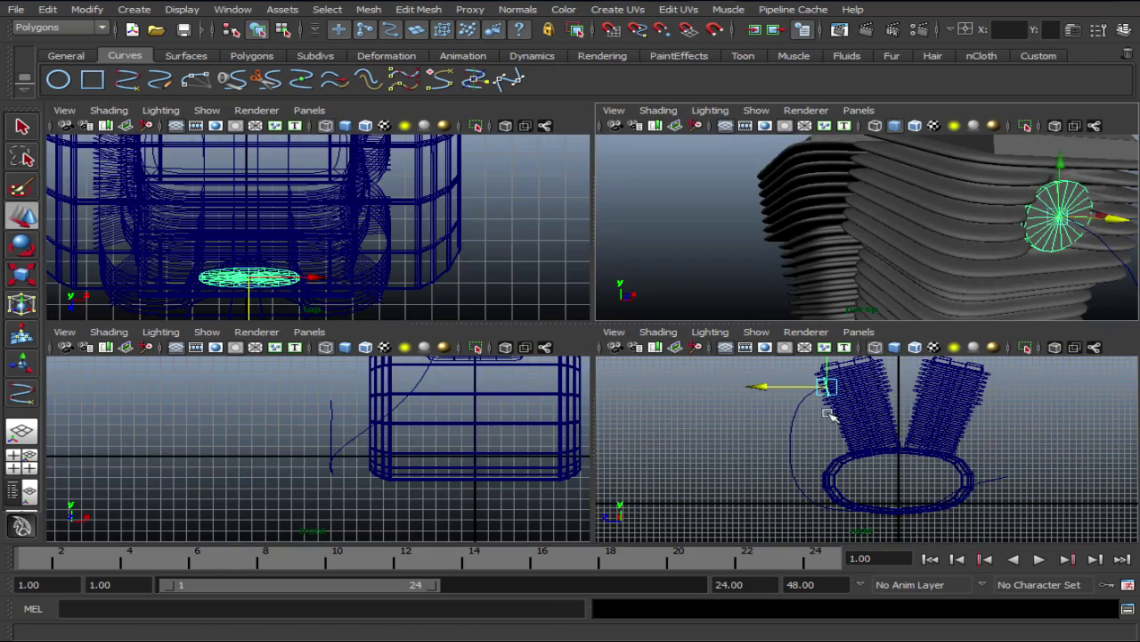
{"action": "key", "text": "space"}
{"action": "scroll", "coordinate": [776, 415], "scroll_direction": "up", "scroll_amount": 3}
{"action": "scroll", "coordinate": [749, 450], "scroll_direction": "up", "scroll_amount": 3}
{"action": "scroll", "coordinate": [766, 522], "scroll_direction": "up", "scroll_amount": 2}
{"action": "scroll", "coordinate": [616, 376], "scroll_direction": "up", "scroll_amount": 2}
{"action": "scroll", "coordinate": [657, 401], "scroll_direction": "up", "scroll_amount": 2}
{"action": "scroll", "coordinate": [677, 440], "scroll_direction": "up", "scroll_amount": 3}
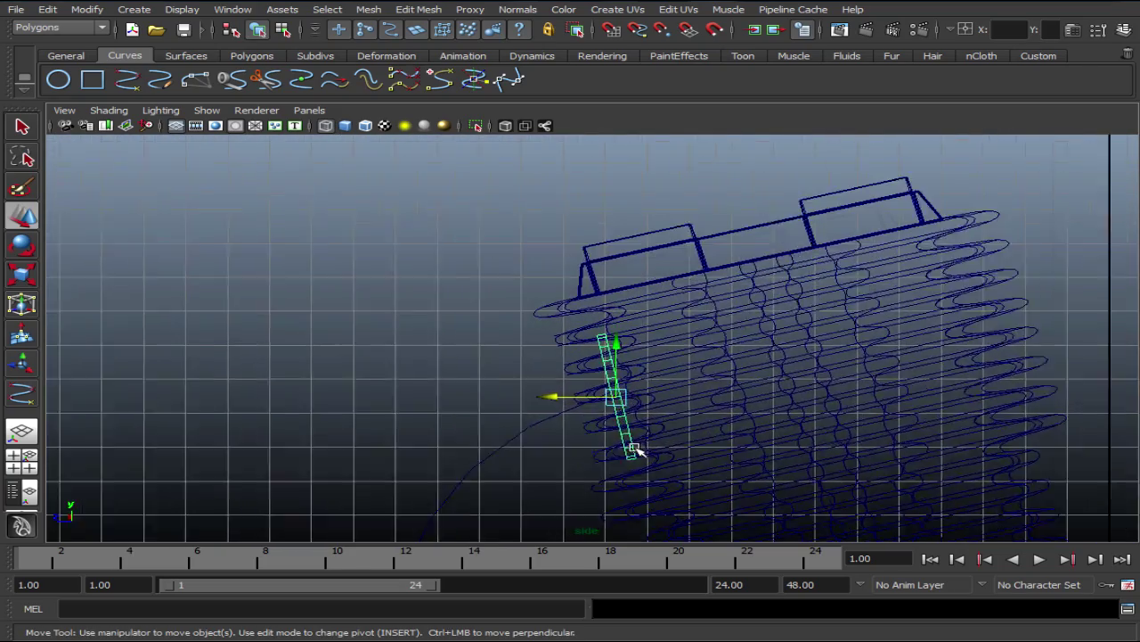
{"action": "scroll", "coordinate": [635, 452], "scroll_direction": "up", "scroll_amount": 2}
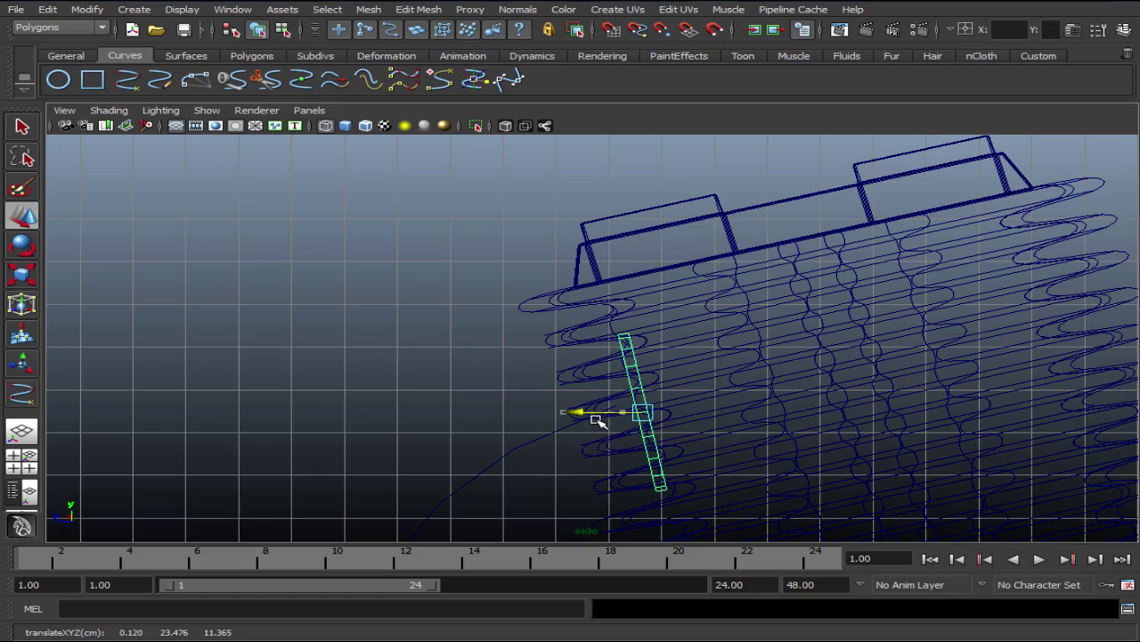
{"action": "scroll", "coordinate": [595, 419], "scroll_direction": "up", "scroll_amount": 2}
{"action": "scroll", "coordinate": [606, 394], "scroll_direction": "up", "scroll_amount": 2}
{"action": "scroll", "coordinate": [580, 331], "scroll_direction": "up", "scroll_amount": 1}
Move the exhaust curve's end control vertex along X onto the inset circle at the fins.
{"action": "left_click", "coordinate": [580, 280]}
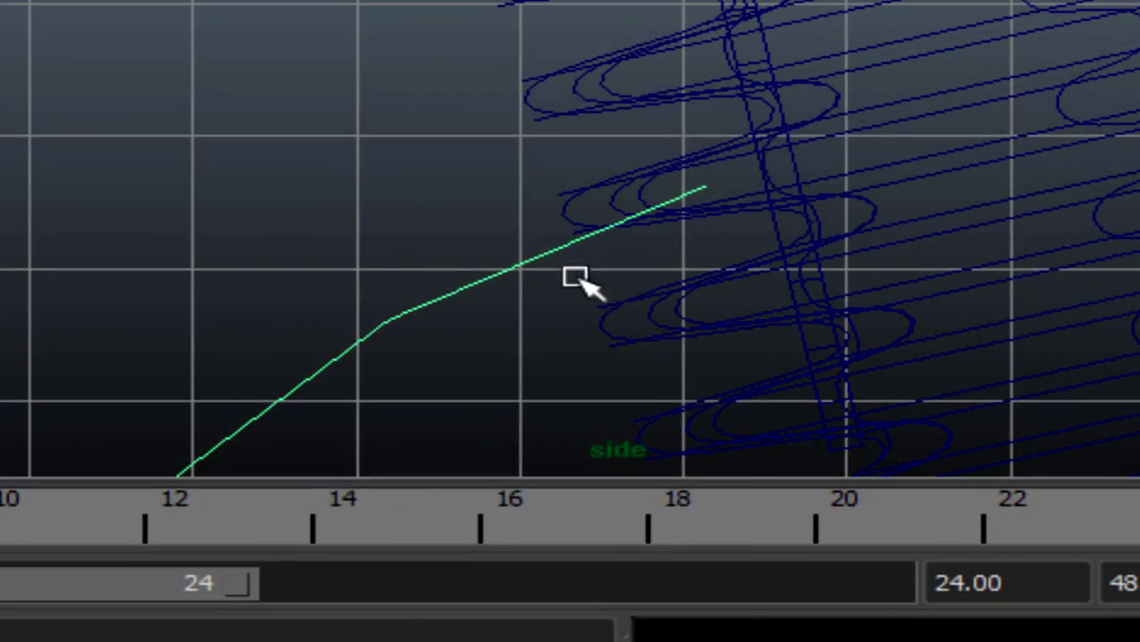
{"action": "right_click", "coordinate": [579, 280]}
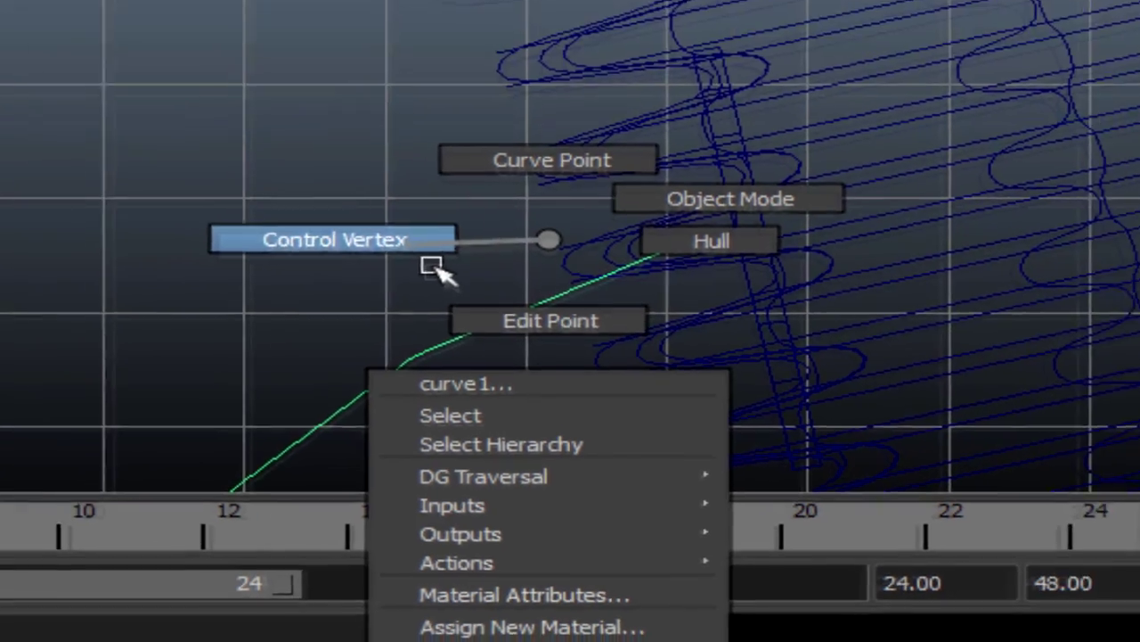
{"action": "left_click", "coordinate": [419, 224]}
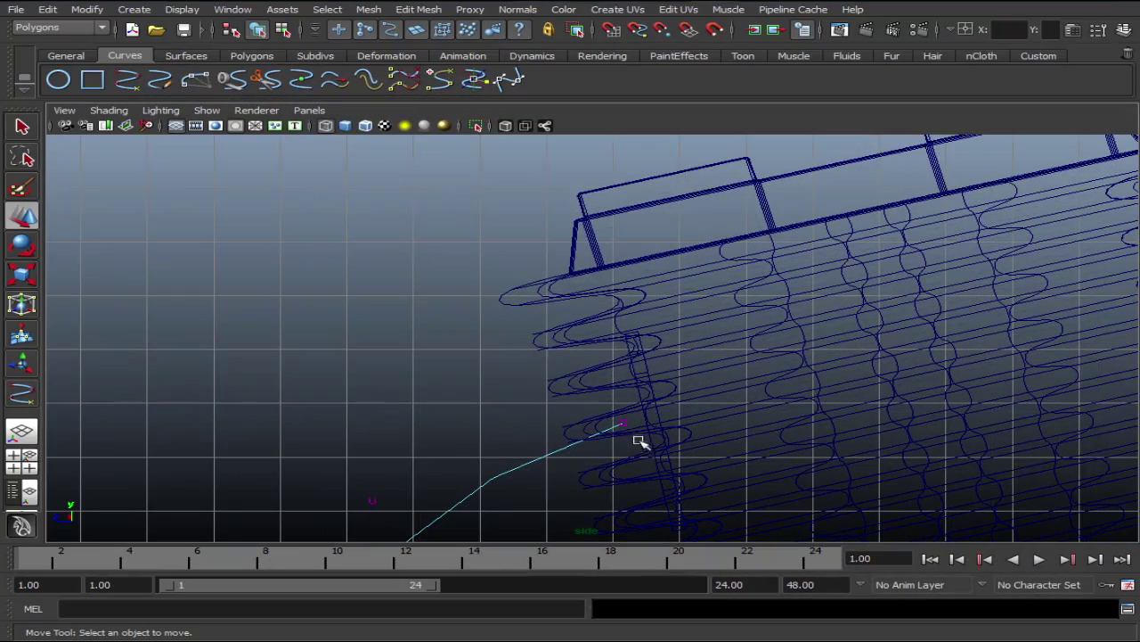
{"action": "left_click", "coordinate": [633, 433]}
{"action": "left_click_drag", "start_coordinate": [580, 435], "coordinate": [591, 433]}
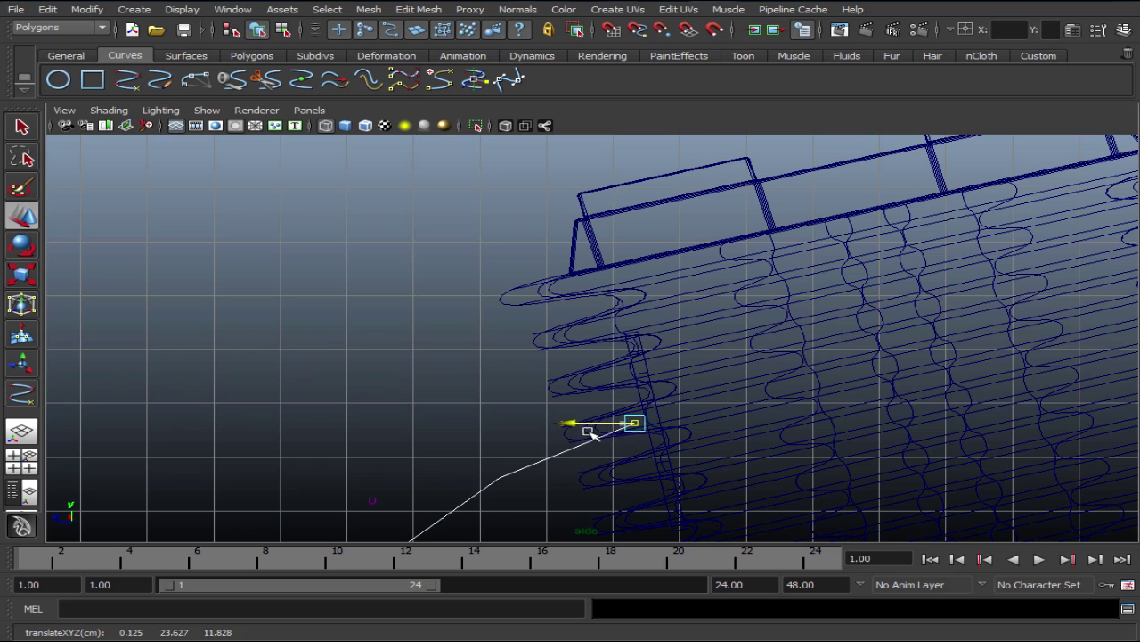
{"action": "key", "text": "space"}
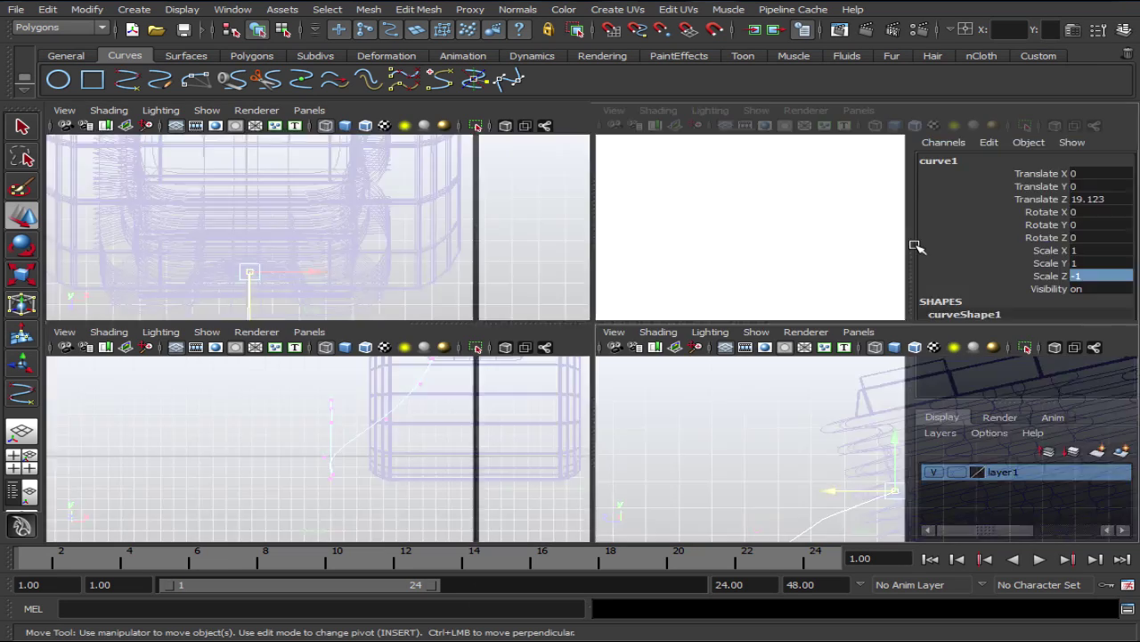
In maximized perspective, put the inset cylinder in Face mode and marquee-select a wedge of disc faces.
{"action": "key", "text": "space"}
{"action": "scroll", "coordinate": [961, 310], "scroll_direction": "up", "scroll_amount": 2}
{"action": "mouse_move", "coordinate": [960, 310]}
{"action": "left_mouse_down", "text": "alt"}
{"action": "mouse_move", "coordinate": [810, 308]}
{"action": "mouse_move", "coordinate": [744, 331]}
{"action": "left_mouse_up", "text": "alt"}
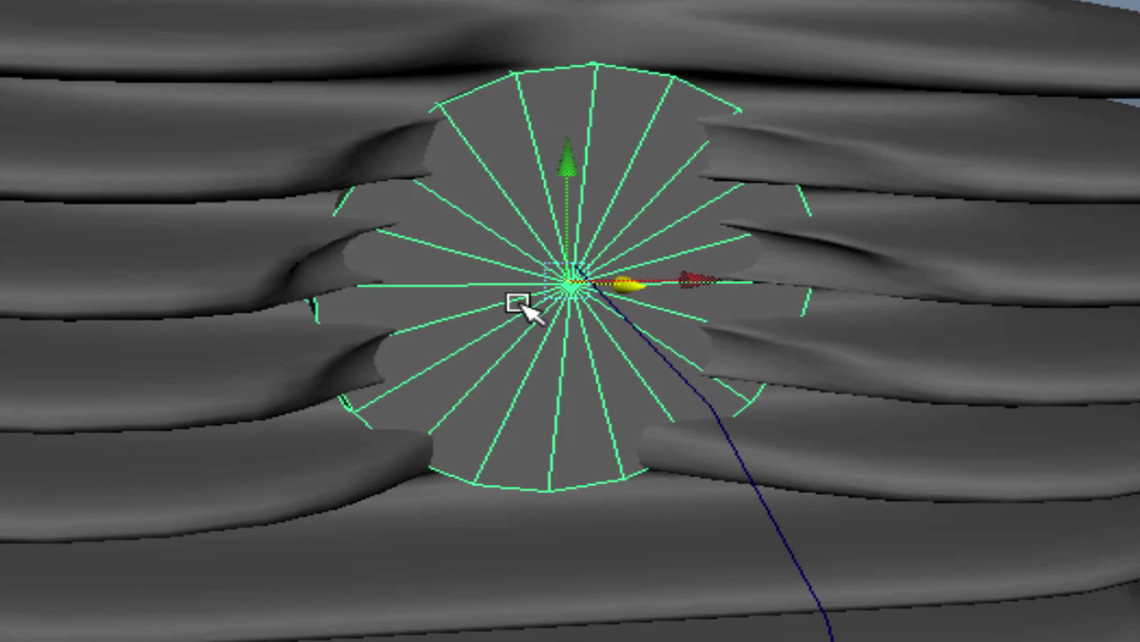
{"action": "right_click_drag", "start_coordinate": [521, 304], "coordinate": [571, 383]}
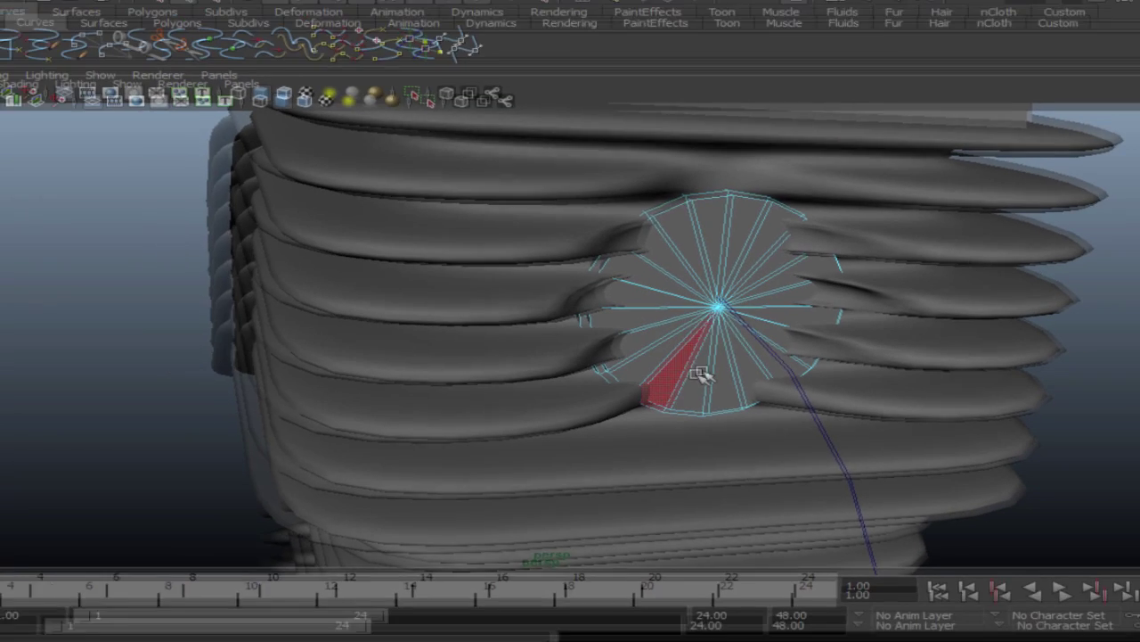
{"action": "left_click", "coordinate": [718, 360]}
{"action": "key", "text": "q"}
{"action": "mouse_move", "coordinate": [699, 359]}
{"action": "left_mouse_down"}
{"action": "mouse_move", "coordinate": [713, 308]}
{"action": "mouse_move", "coordinate": [791, 274]}
{"action": "mouse_move", "coordinate": [812, 288]}
{"action": "mouse_move", "coordinate": [811, 312]}
{"action": "mouse_move", "coordinate": [797, 341]}
{"action": "mouse_move", "coordinate": [739, 379]}
{"action": "mouse_move", "coordinate": [735, 370]}
{"action": "mouse_move", "coordinate": [749, 370]}
{"action": "left_mouse_up"}
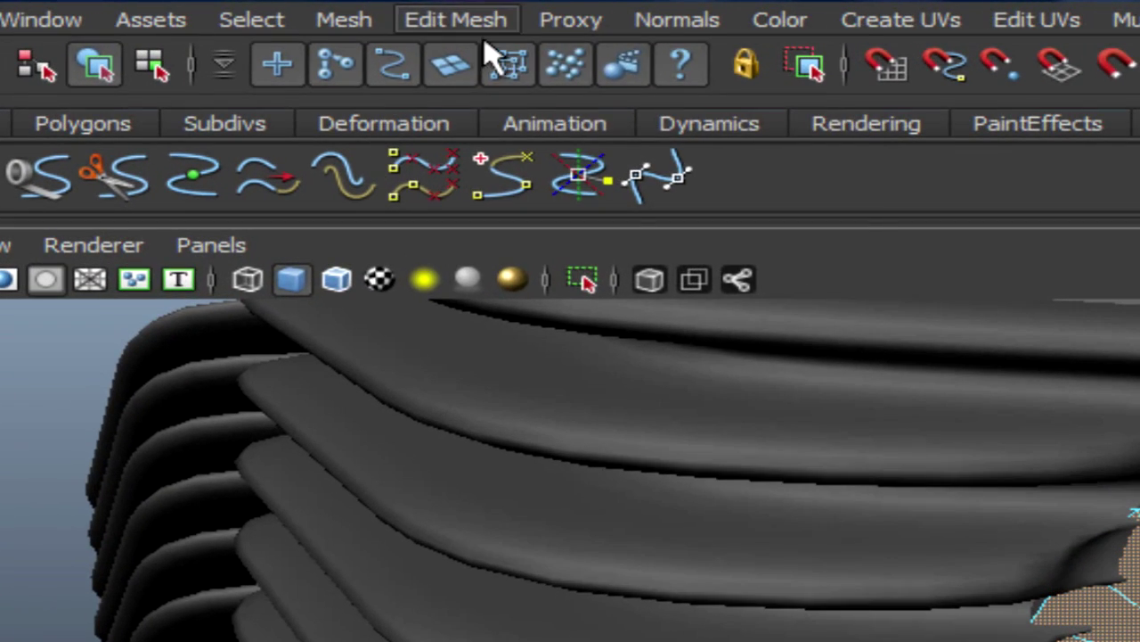
Extrude the selected disc faces and uniformly scale the cap face down to 0.783.
{"action": "left_click", "coordinate": [429, 12]}
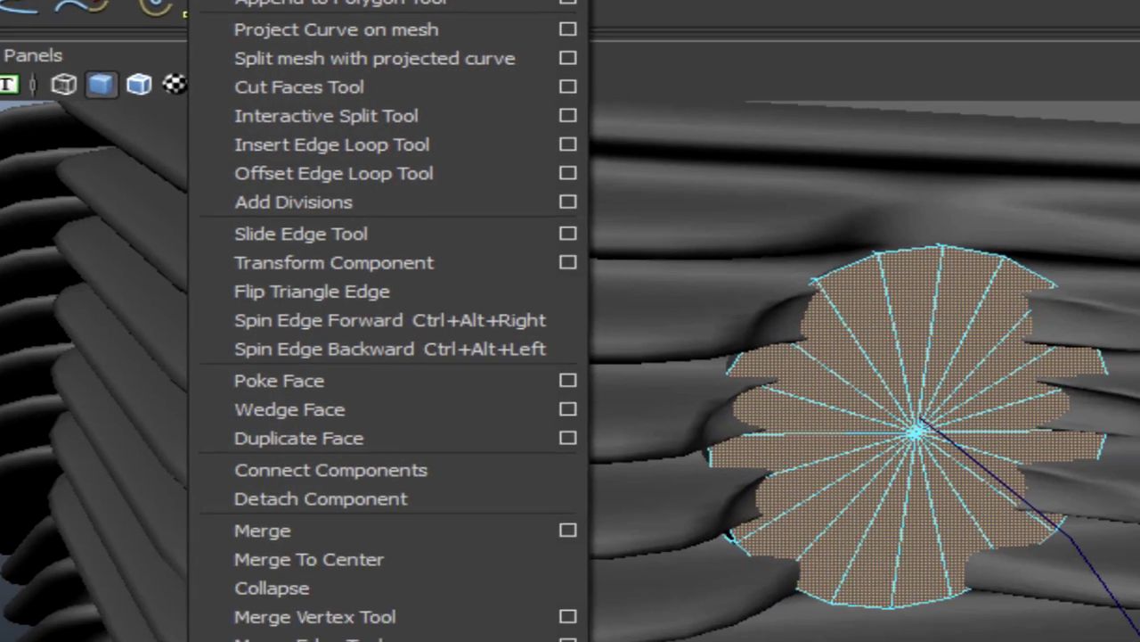
{"action": "left_click", "coordinate": [844, 108]}
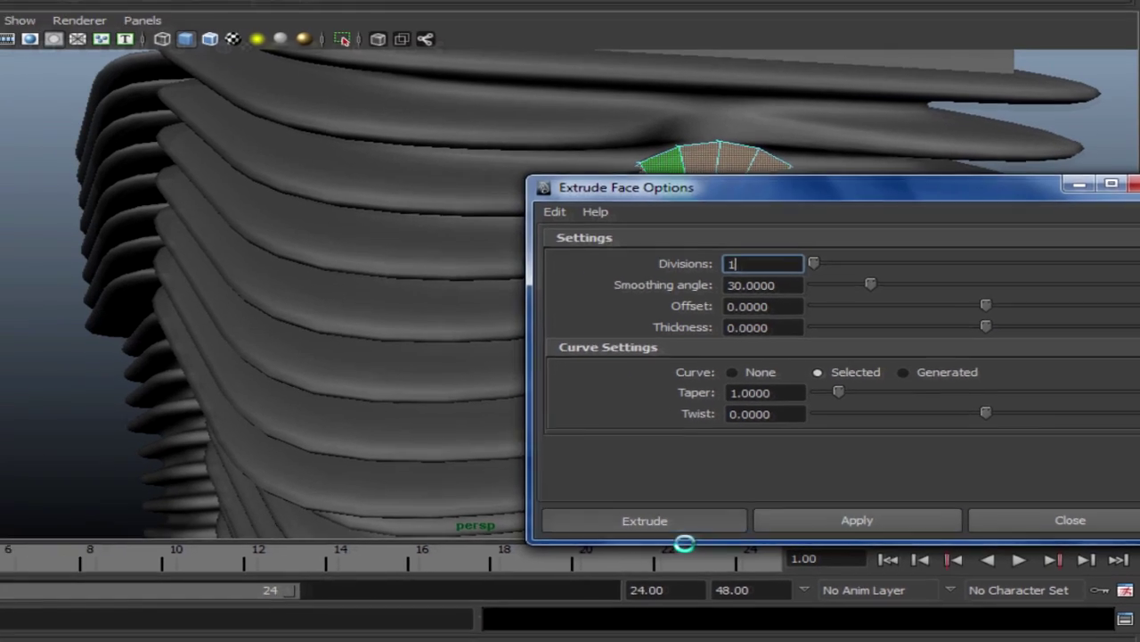
{"action": "left_click", "coordinate": [500, 509]}
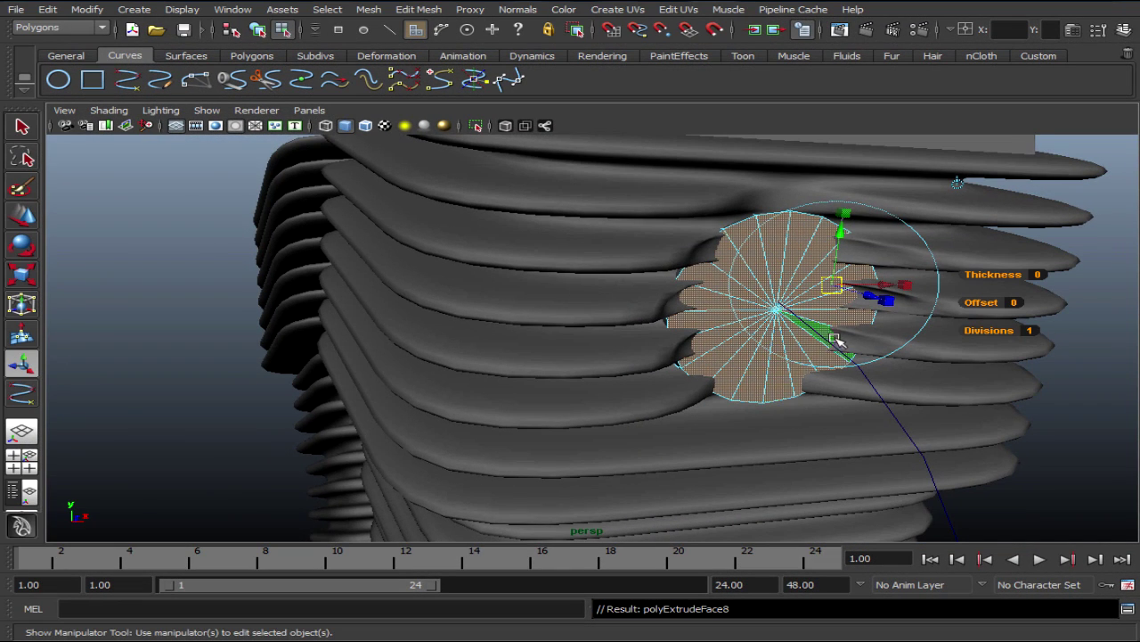
{"action": "left_click_drag", "start_coordinate": [838, 338], "coordinate": [895, 323], "text": "alt"}
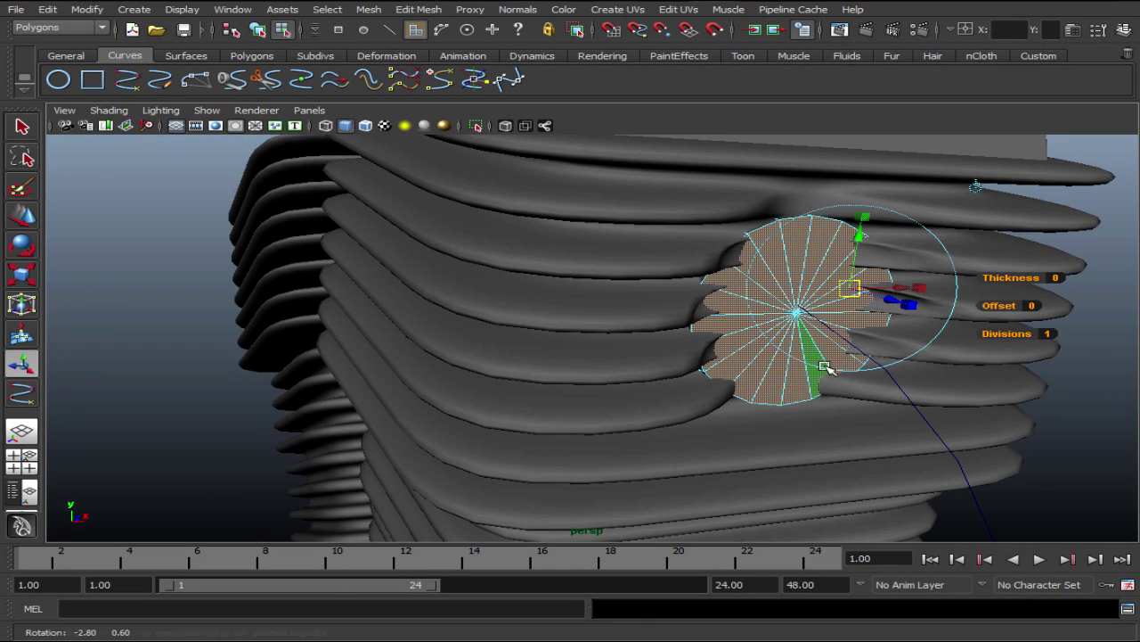
{"action": "left_click", "coordinate": [938, 301]}
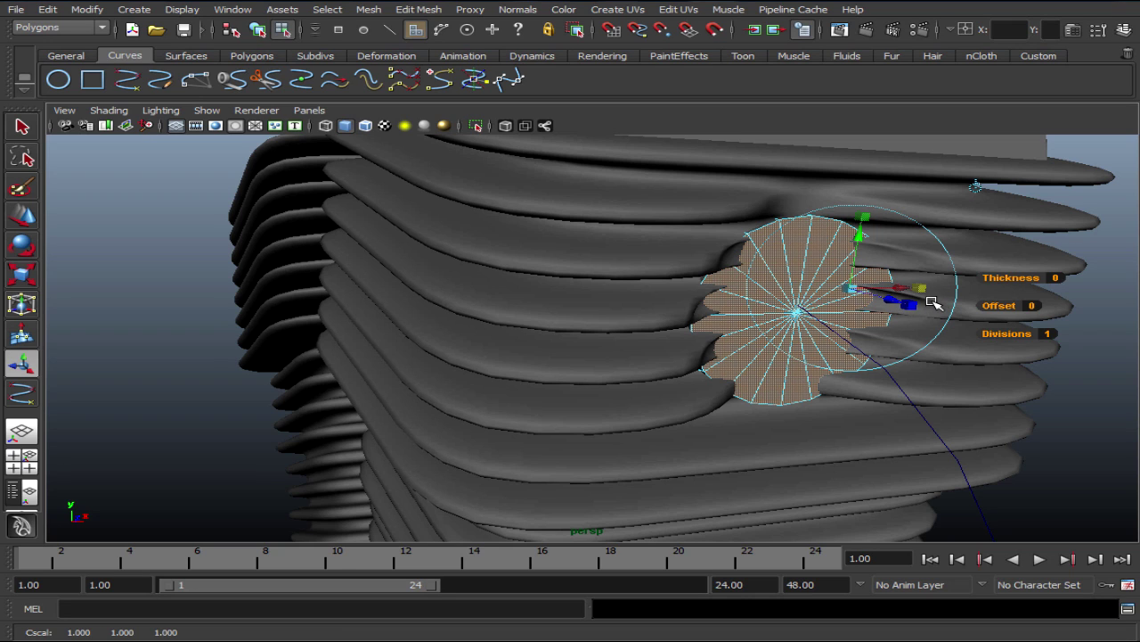
{"action": "left_click_drag", "start_coordinate": [864, 301], "coordinate": [846, 305]}
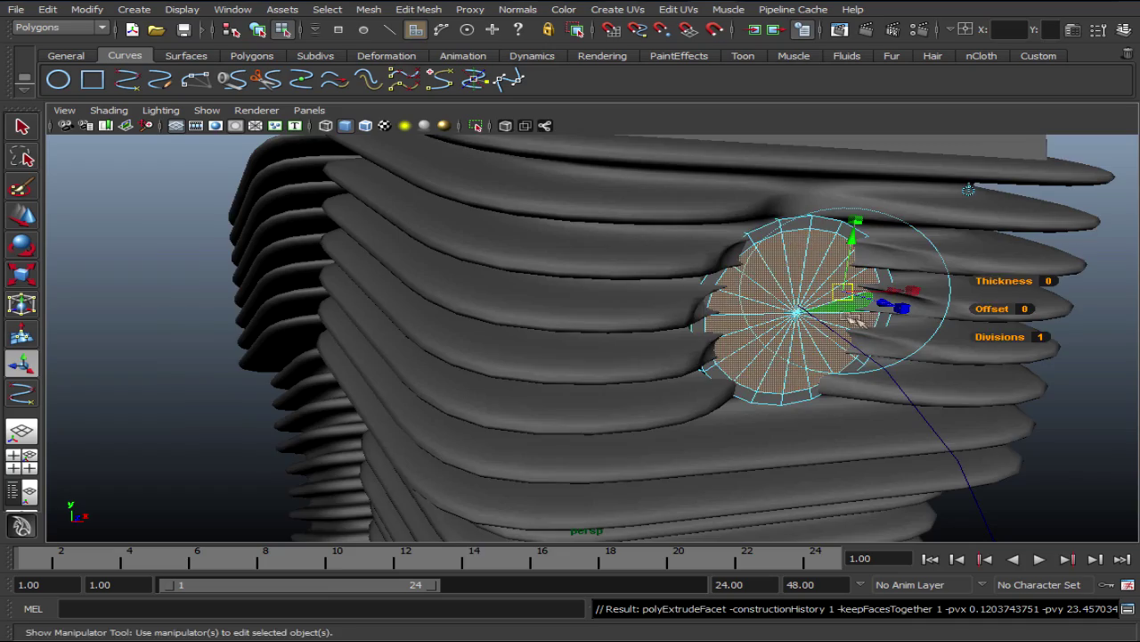
{"action": "left_click_drag", "start_coordinate": [864, 319], "coordinate": [887, 319], "text": "alt"}
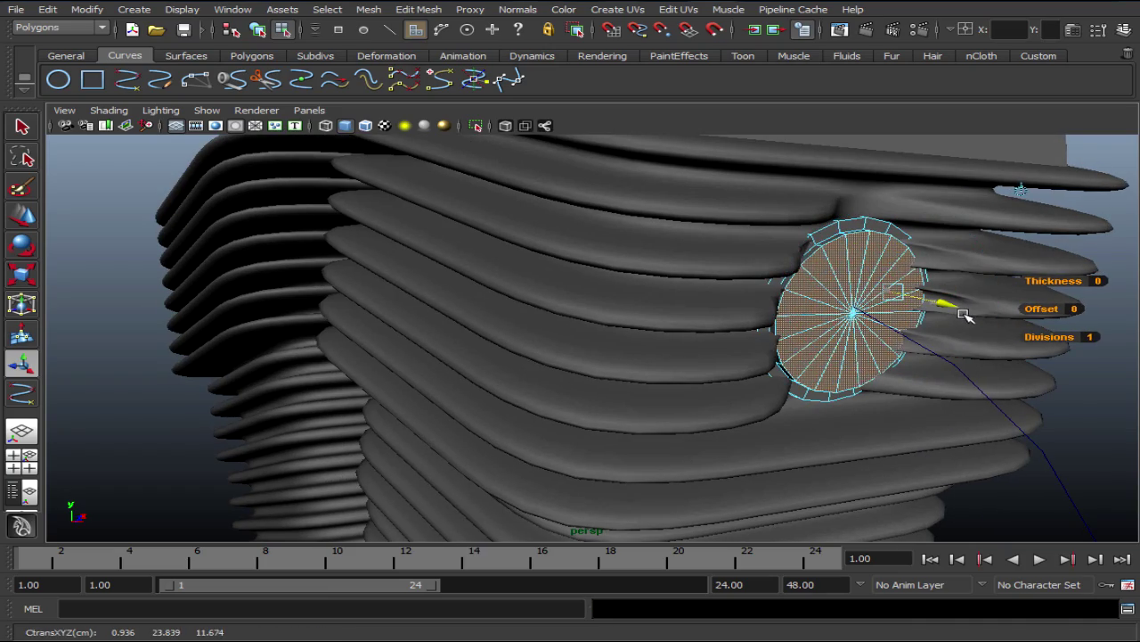
{"action": "mouse_move", "coordinate": [963, 313]}
{"action": "left_mouse_down", "text": "alt"}
{"action": "mouse_move", "coordinate": [887, 352]}
{"action": "mouse_move", "coordinate": [860, 356]}
{"action": "mouse_move", "coordinate": [860, 338]}
{"action": "mouse_move", "coordinate": [891, 338]}
{"action": "mouse_move", "coordinate": [840, 343]}
{"action": "left_mouse_up", "text": "alt"}
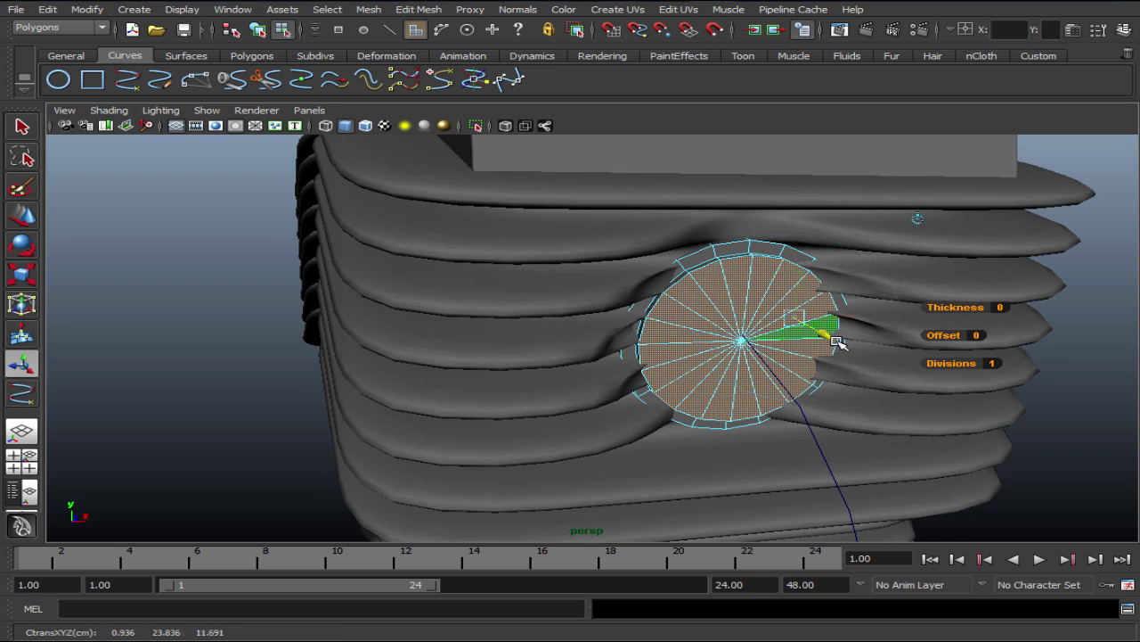
{"action": "left_click_drag", "start_coordinate": [739, 374], "coordinate": [756, 377], "text": "alt"}
{"action": "mouse_move", "coordinate": [955, 440]}
{"action": "left_mouse_down", "text": "alt"}
{"action": "mouse_move", "coordinate": [893, 417]}
{"action": "mouse_move", "coordinate": [888, 400]}
{"action": "mouse_move", "coordinate": [756, 410]}
{"action": "mouse_move", "coordinate": [799, 415]}
{"action": "mouse_move", "coordinate": [799, 402]}
{"action": "left_mouse_up", "text": "alt"}
Return to selecting and pick the whole exhaust curve, curve1, in Object Mode.
{"action": "key", "text": "q"}
{"action": "scroll", "coordinate": [799, 416], "scroll_direction": "down", "scroll_amount": 2}
{"action": "scroll", "coordinate": [802, 409], "scroll_direction": "down", "scroll_amount": 2}
{"action": "scroll", "coordinate": [804, 415], "scroll_direction": "down", "scroll_amount": 2}
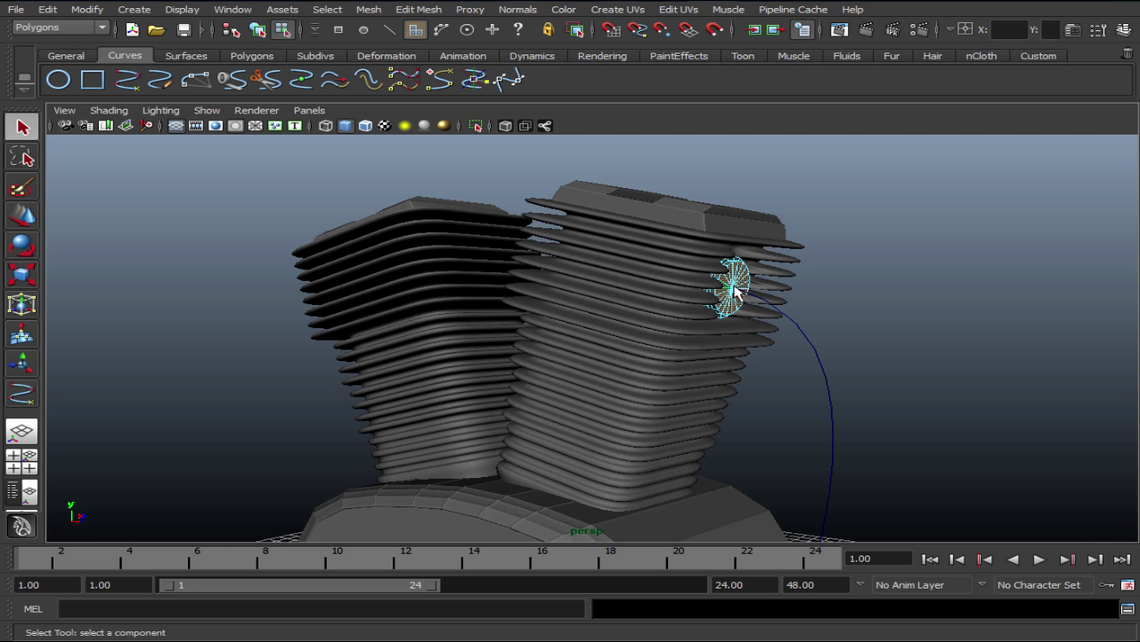
{"action": "scroll", "coordinate": [772, 319], "scroll_direction": "up", "scroll_amount": 2}
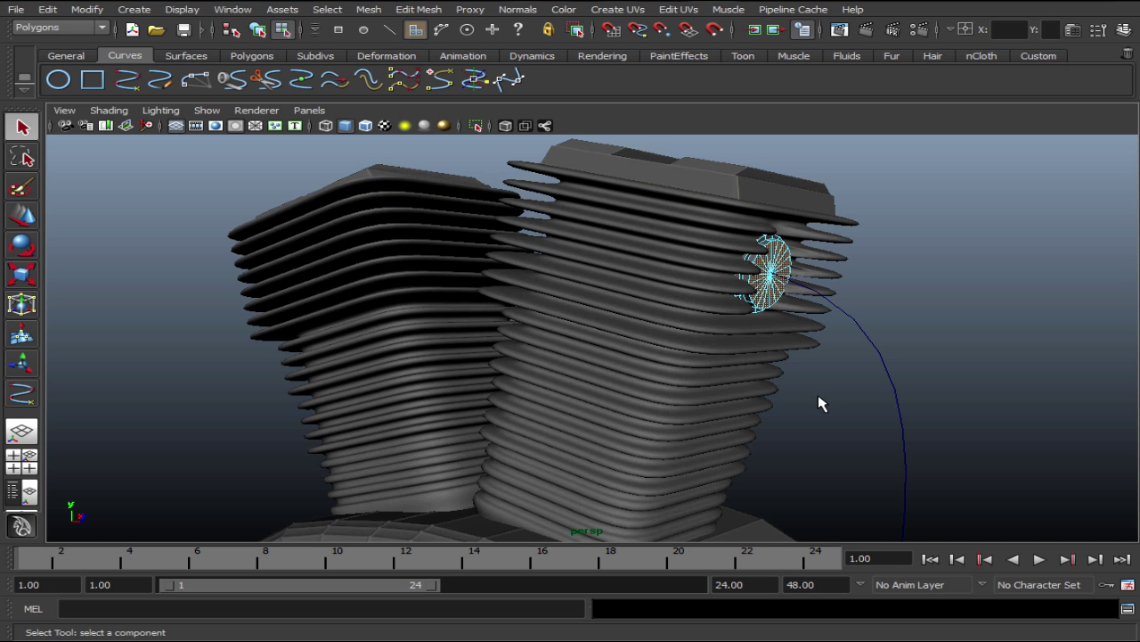
{"action": "left_click_drag", "start_coordinate": [819, 400], "coordinate": [853, 402], "text": "alt"}
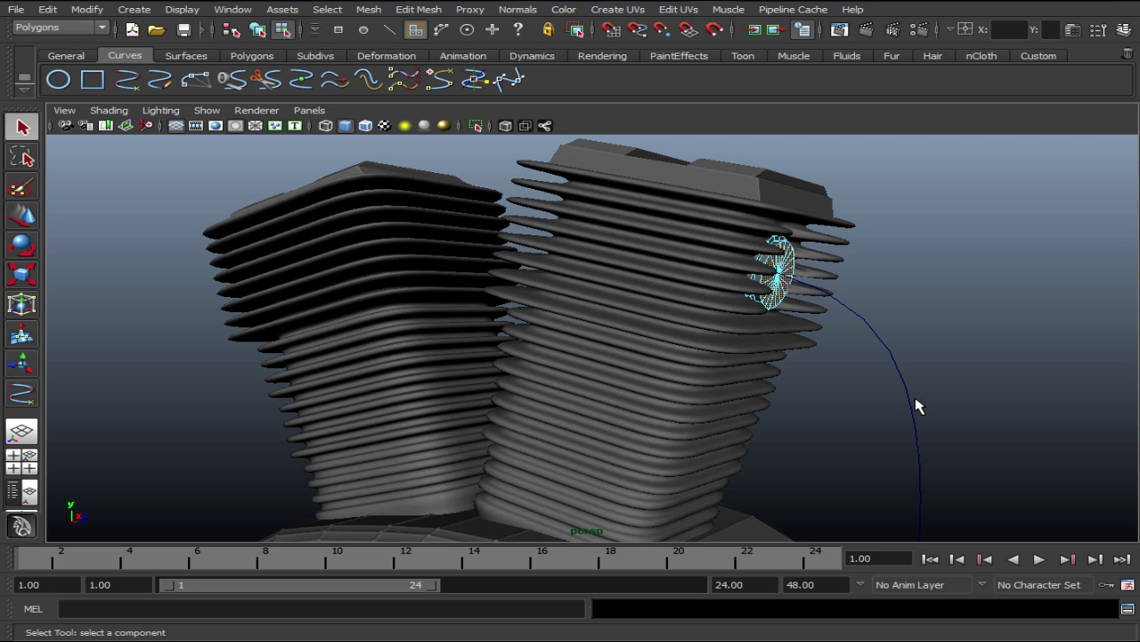
{"action": "right_click", "coordinate": [886, 346]}
{"action": "right_click_drag", "start_coordinate": [898, 354], "coordinate": [898, 357]}
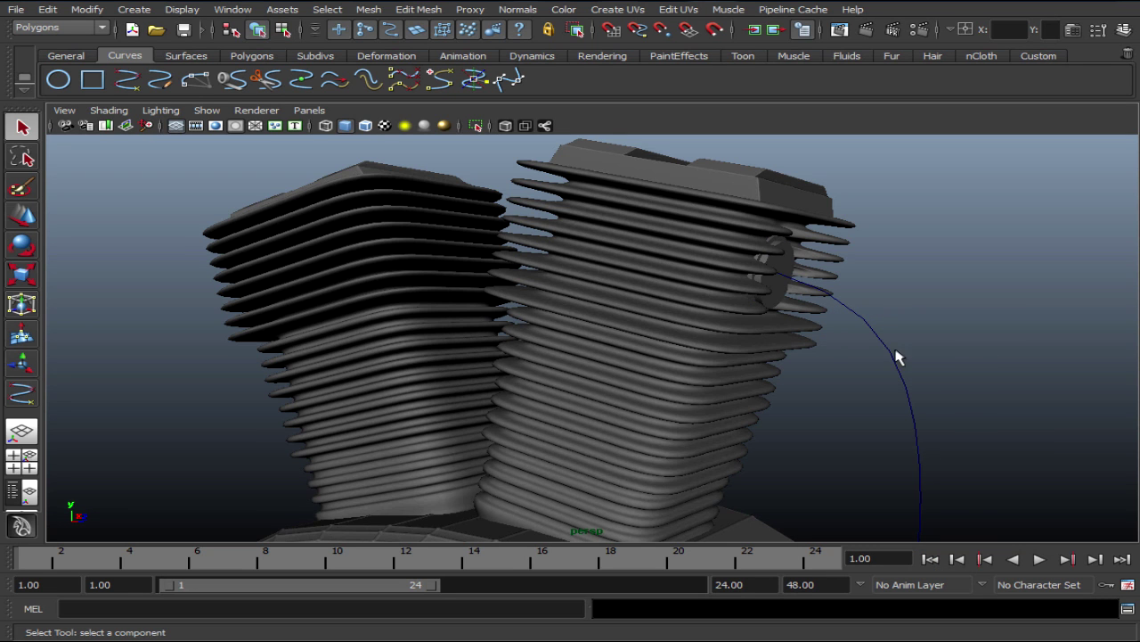
{"action": "scroll", "coordinate": [903, 353], "scroll_direction": "up", "scroll_amount": 2}
{"action": "mouse_move", "coordinate": [930, 336]}
{"action": "left_mouse_down"}
{"action": "mouse_move", "coordinate": [801, 323]}
{"action": "mouse_move", "coordinate": [701, 285]}
{"action": "left_mouse_up"}
Select all the cylinder cap faces in Face mode.
{"action": "right_click", "coordinate": [679, 279]}
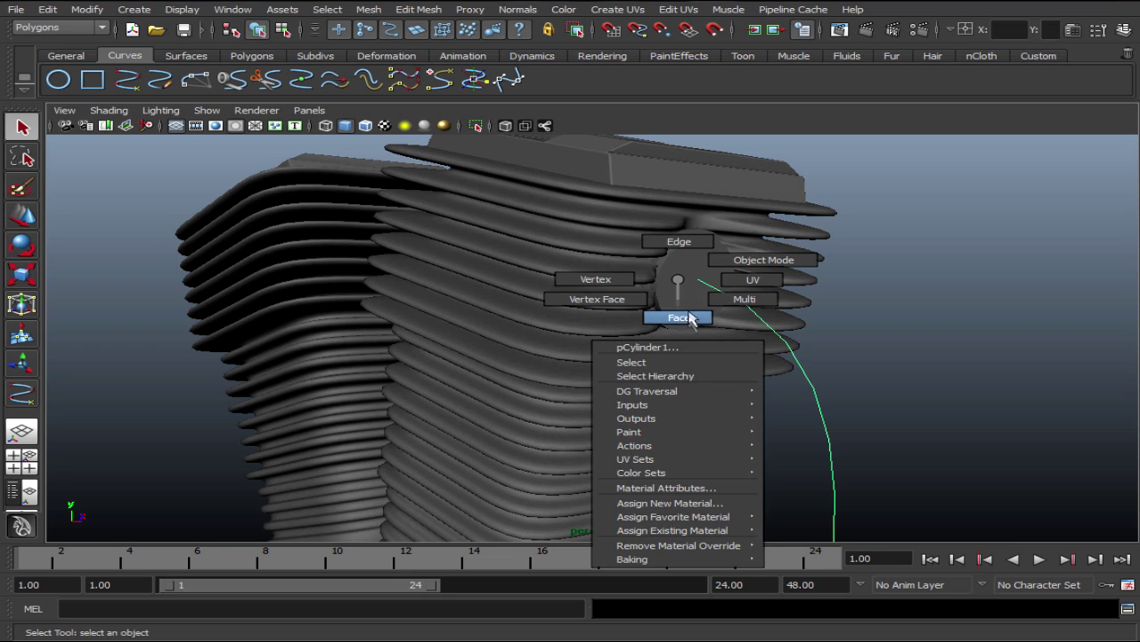
{"action": "right_click_drag", "start_coordinate": [690, 293], "coordinate": [691, 326]}
{"action": "left_click", "coordinate": [692, 312]}
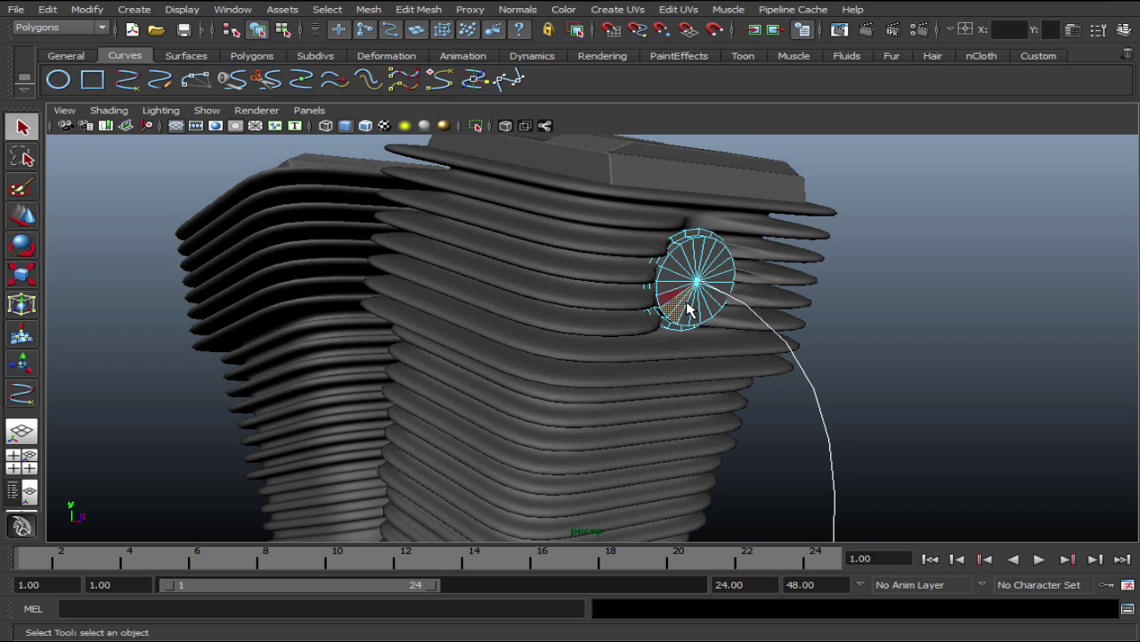
{"action": "mouse_move", "coordinate": [686, 302]}
{"action": "left_mouse_down"}
{"action": "mouse_move", "coordinate": [720, 263]}
{"action": "mouse_move", "coordinate": [733, 269]}
{"action": "mouse_move", "coordinate": [738, 280]}
{"action": "mouse_move", "coordinate": [701, 323]}
{"action": "mouse_move", "coordinate": [729, 383]}
{"action": "mouse_move", "coordinate": [777, 414]}
{"action": "left_mouse_up"}
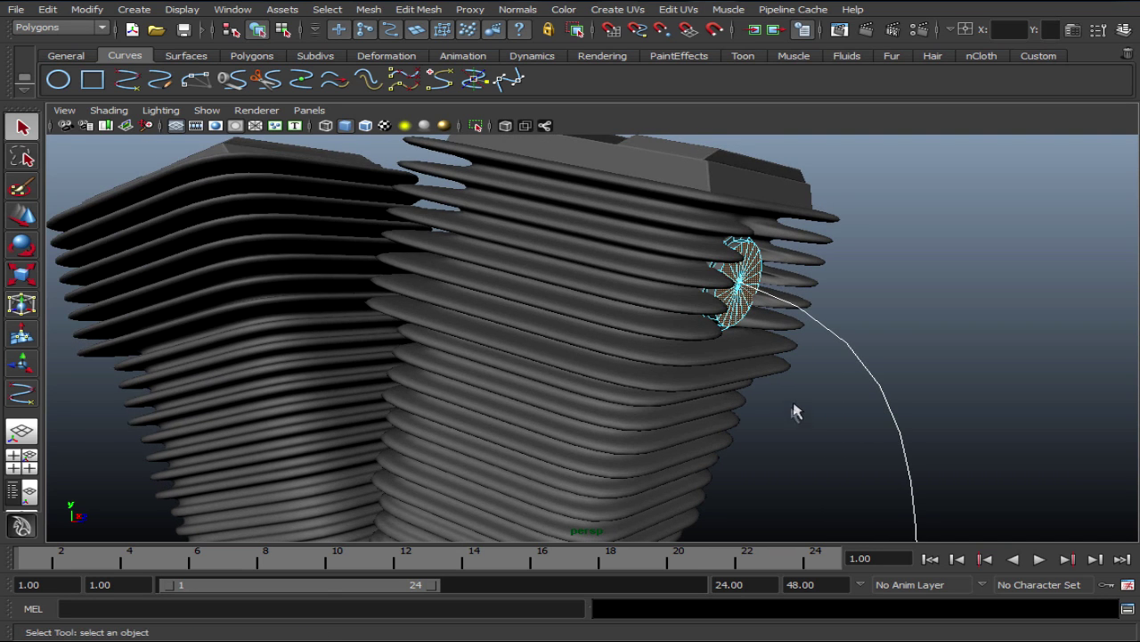
{"action": "left_click_drag", "start_coordinate": [751, 301], "coordinate": [793, 318], "text": "alt"}
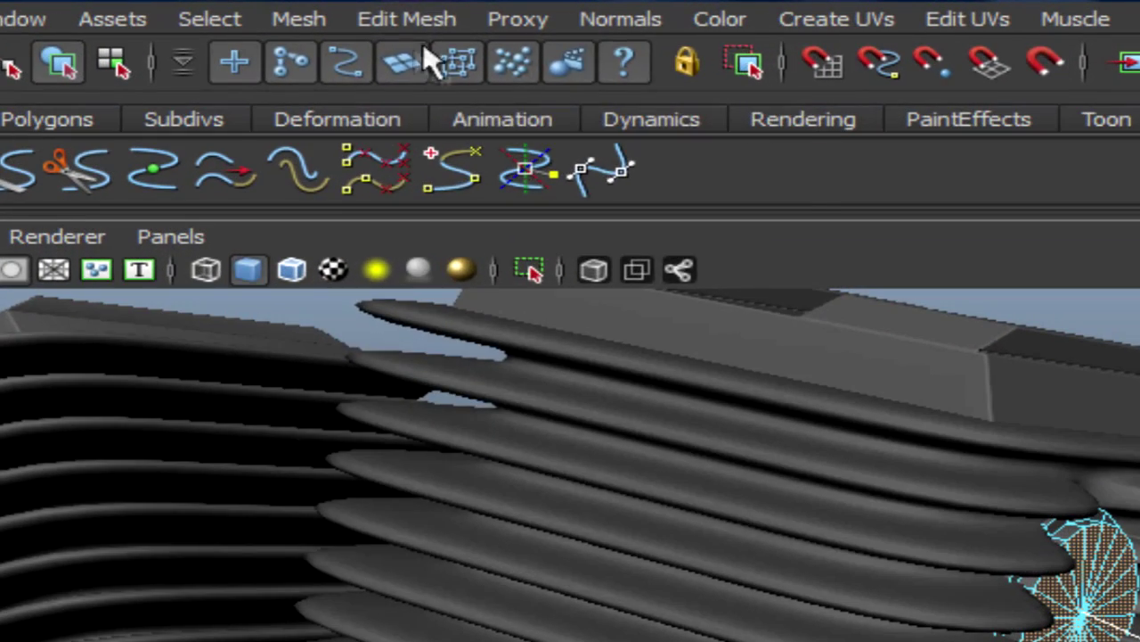
Extrude the cap faces along the selected curve with 15 divisions to form the pipe.
{"action": "left_click", "coordinate": [414, 17]}
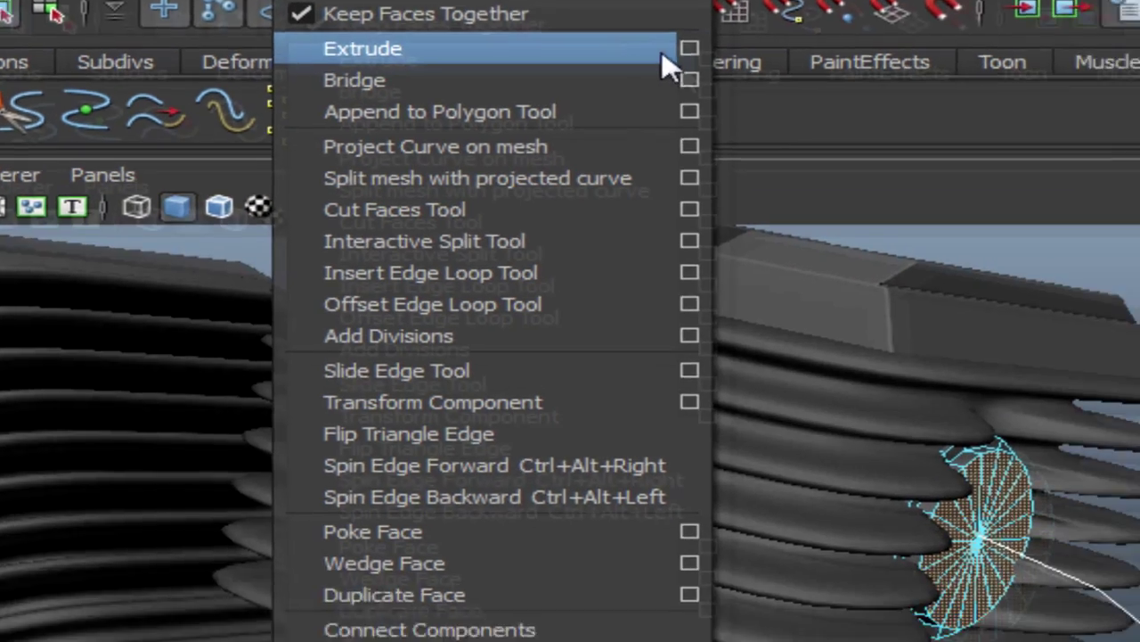
{"action": "left_click", "coordinate": [686, 49]}
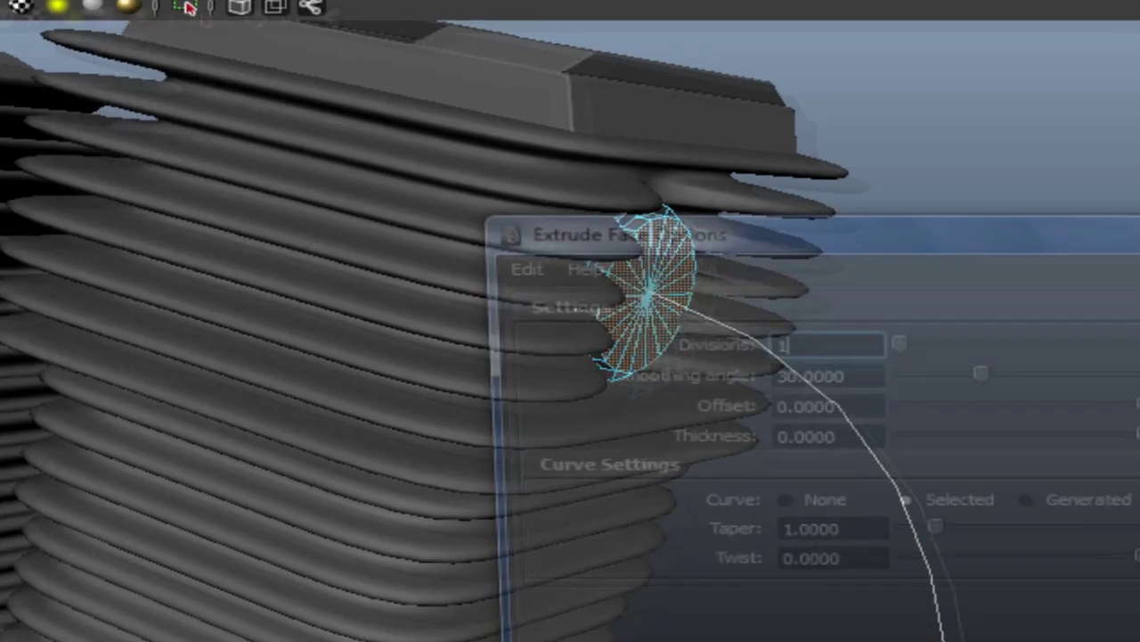
{"action": "left_click_drag", "start_coordinate": [707, 223], "coordinate": [882, 300]}
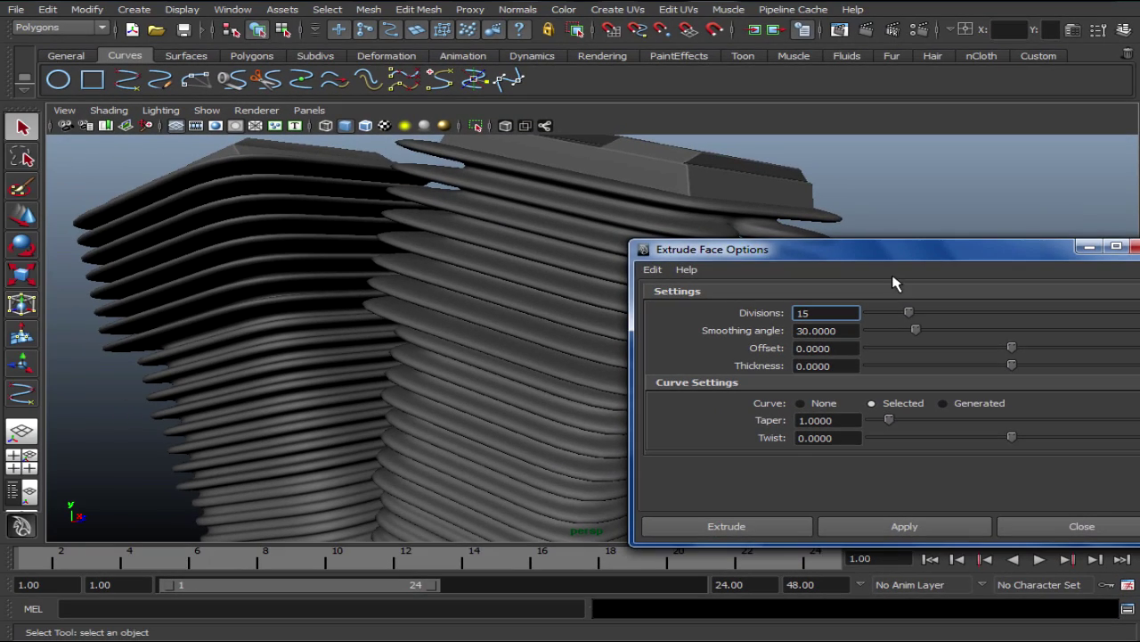
{"action": "left_click_drag", "start_coordinate": [917, 261], "coordinate": [554, 250]}
{"action": "left_click_drag", "start_coordinate": [939, 326], "coordinate": [926, 347], "text": "alt"}
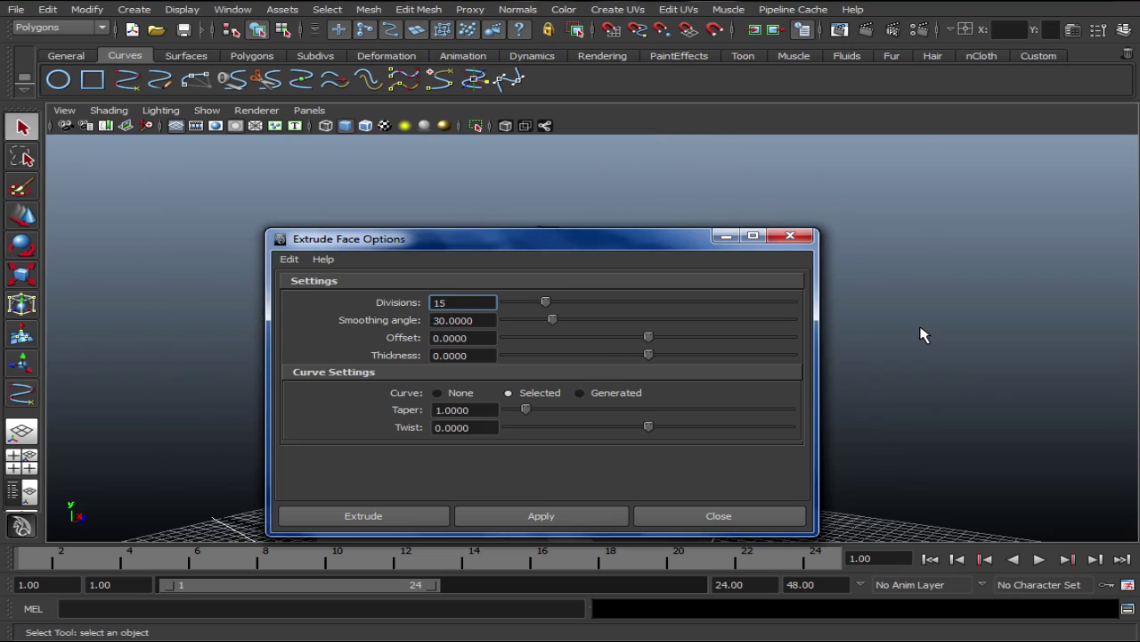
{"action": "left_click_drag", "start_coordinate": [633, 240], "coordinate": [1113, 237]}
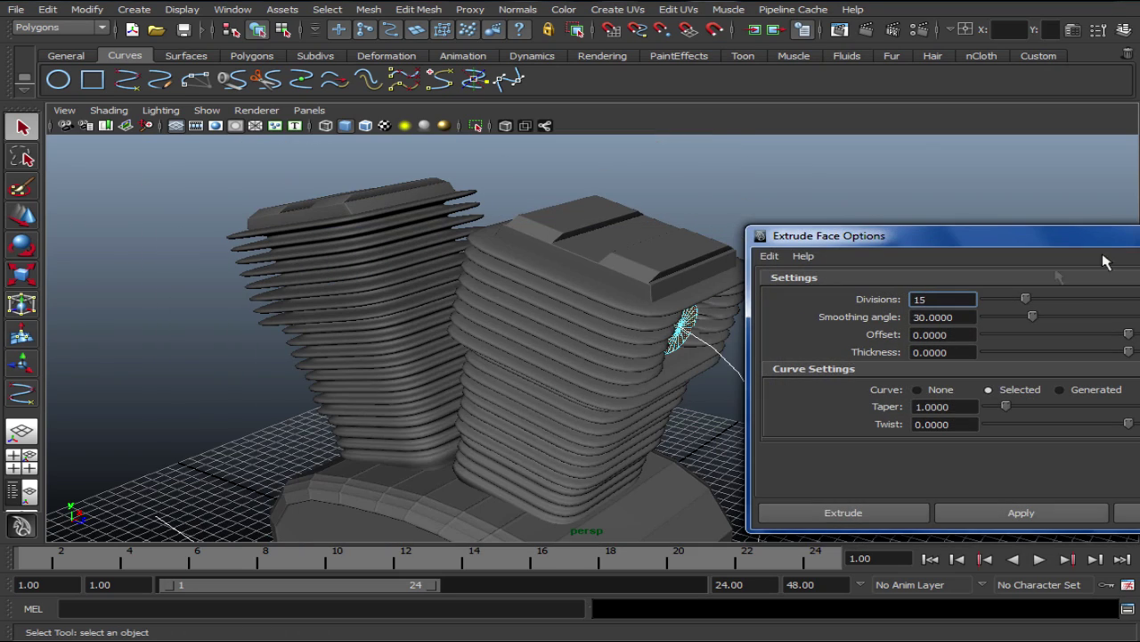
{"action": "mouse_move", "coordinate": [630, 362]}
{"action": "right_mouse_down", "text": "alt"}
{"action": "mouse_move", "coordinate": [586, 323]}
{"action": "mouse_move", "coordinate": [578, 181]}
{"action": "right_mouse_up", "text": "alt"}
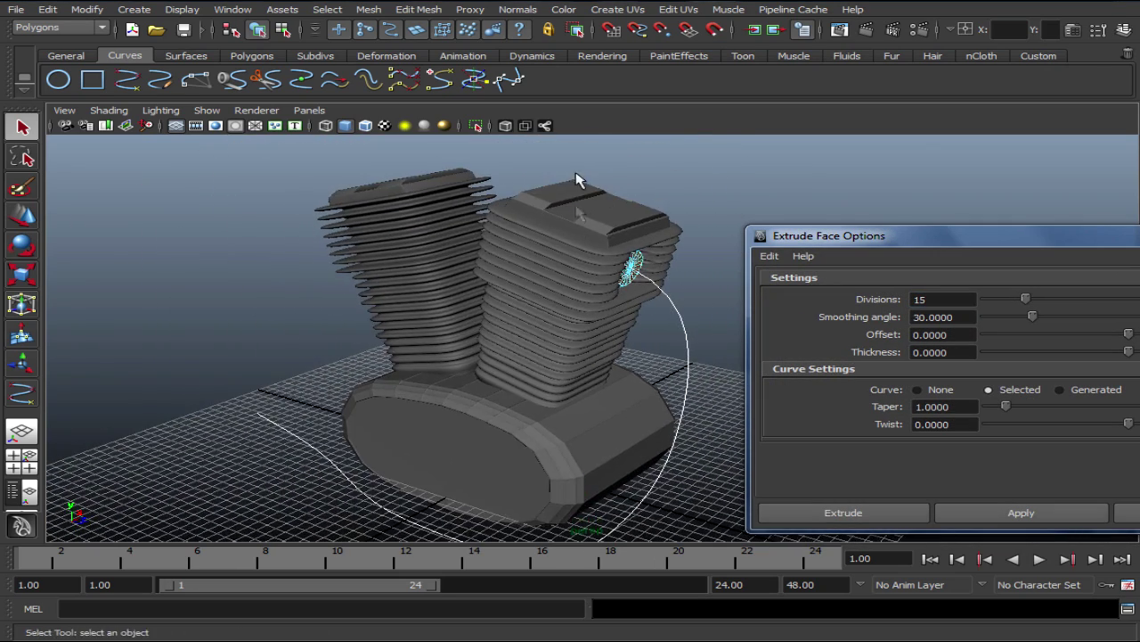
{"action": "left_click", "coordinate": [861, 517]}
{"action": "mouse_move", "coordinate": [654, 470]}
{"action": "left_mouse_down", "text": "alt"}
{"action": "mouse_move", "coordinate": [695, 339]}
{"action": "mouse_move", "coordinate": [669, 377]}
{"action": "mouse_move", "coordinate": [793, 378]}
{"action": "mouse_move", "coordinate": [590, 382]}
{"action": "left_mouse_up", "text": "alt"}
{"action": "middle_click_drag", "start_coordinate": [822, 333], "coordinate": [797, 351], "text": "alt"}
{"action": "left_click_drag", "start_coordinate": [796, 351], "coordinate": [753, 328], "text": "alt"}
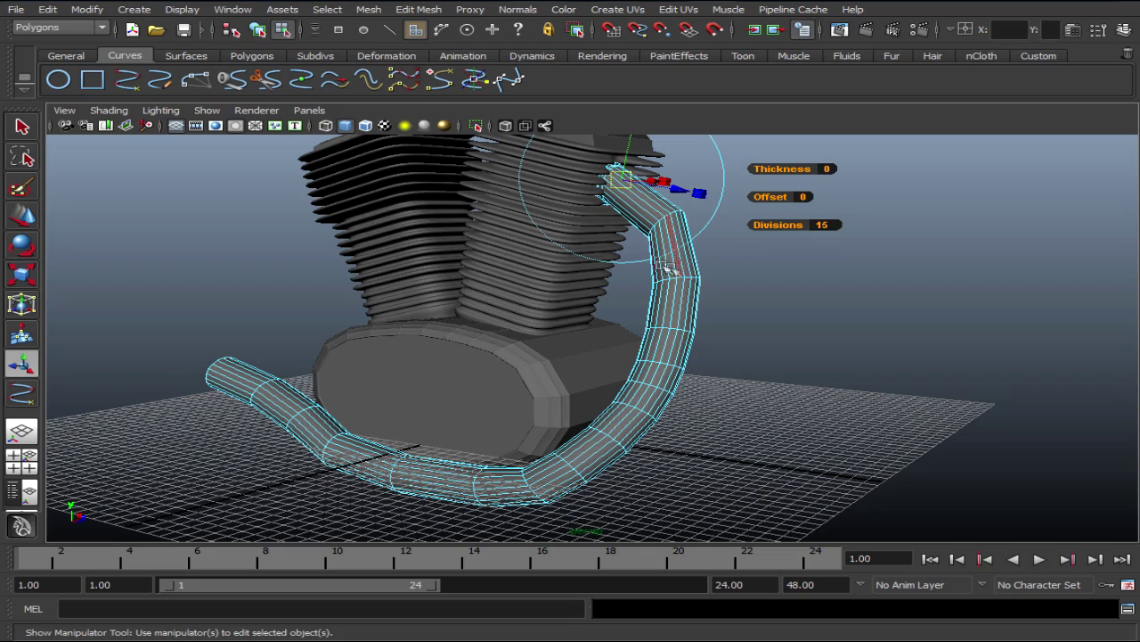
{"action": "mouse_move", "coordinate": [695, 280]}
{"action": "left_mouse_down", "text": "alt"}
{"action": "mouse_move", "coordinate": [707, 285]}
{"action": "mouse_move", "coordinate": [602, 280]}
{"action": "left_mouse_up", "text": "alt"}
{"action": "right_click", "coordinate": [602, 279]}
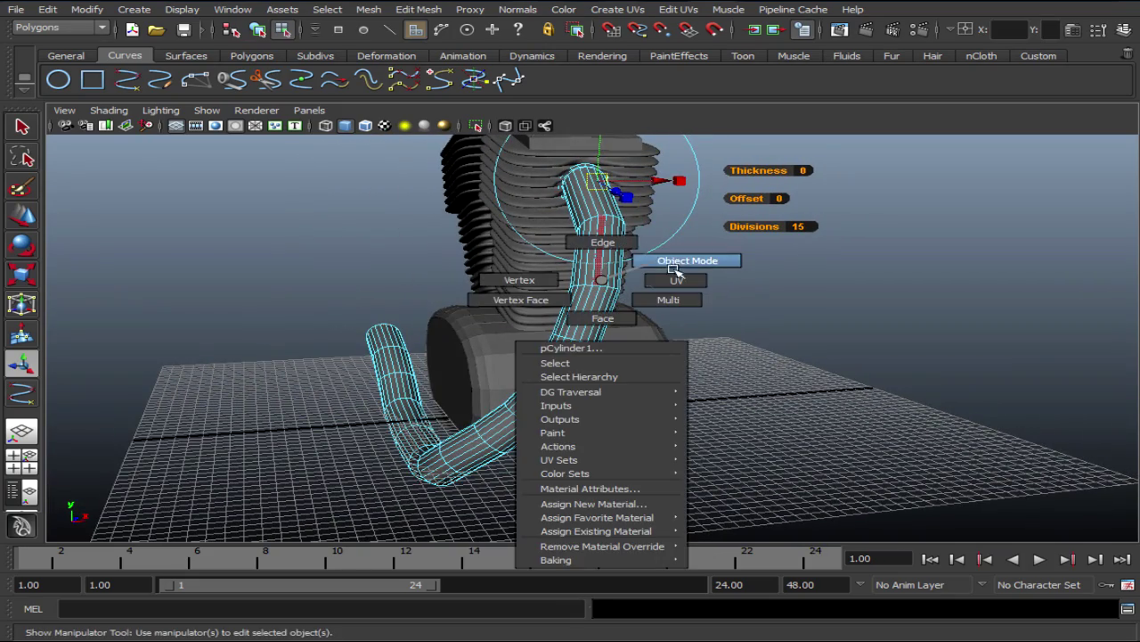
Select the pipe and browse its polyExtrudeFace10 and polyExtrudeFace9 nodes in the Attribute Editor.
{"action": "left_click", "coordinate": [677, 261]}
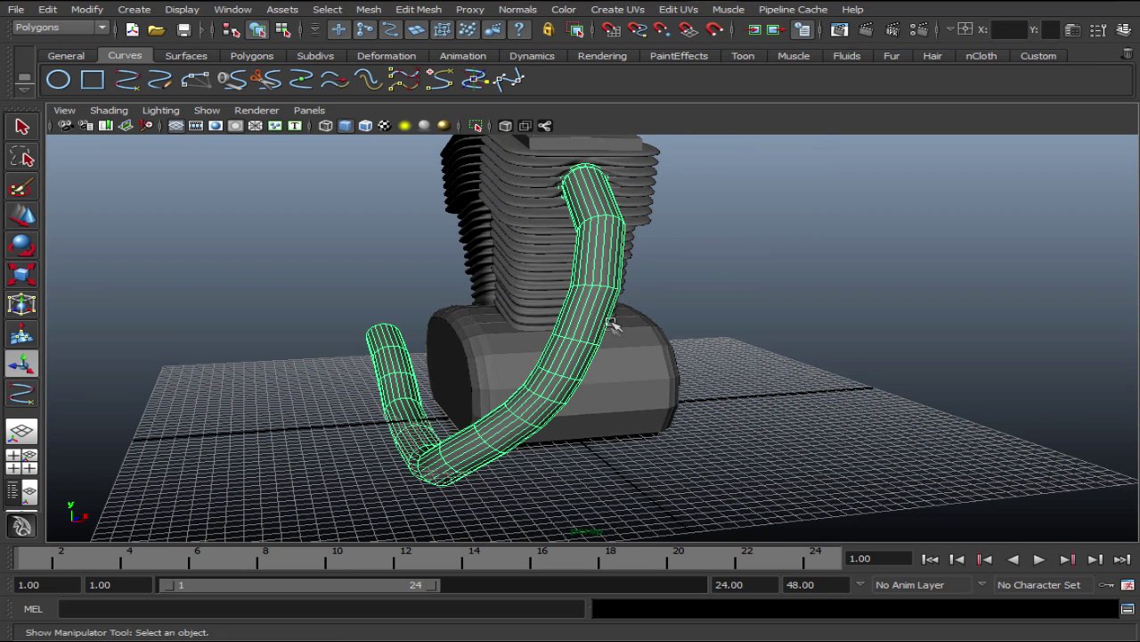
{"action": "right_click_drag", "start_coordinate": [609, 328], "coordinate": [593, 294], "text": "alt"}
{"action": "left_click", "coordinate": [1072, 30]}
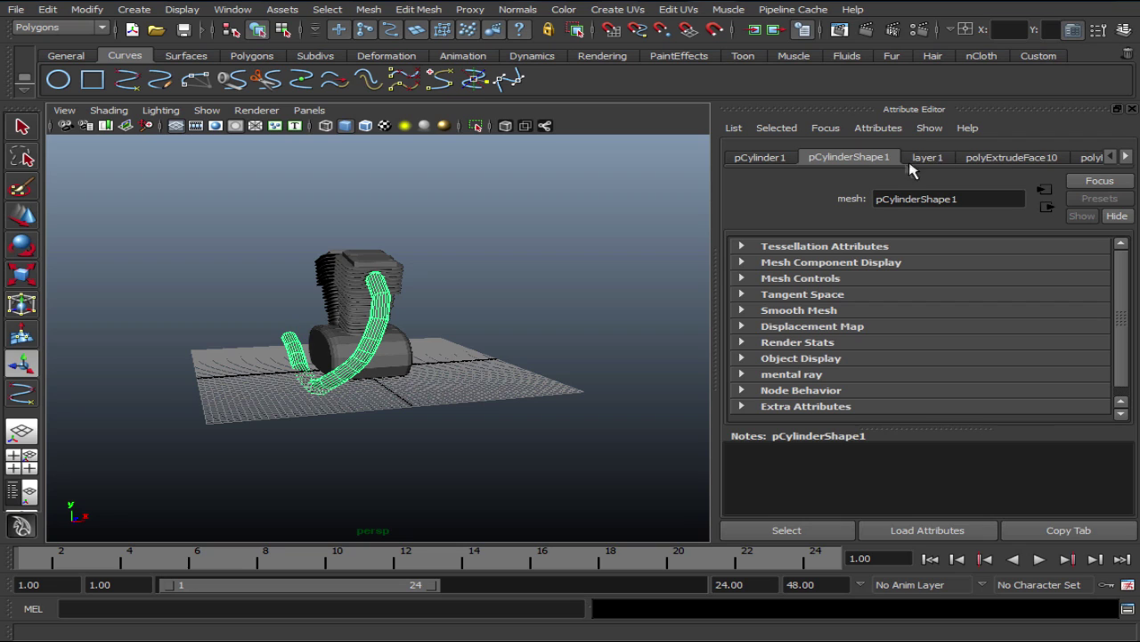
{"action": "left_click", "coordinate": [1010, 162]}
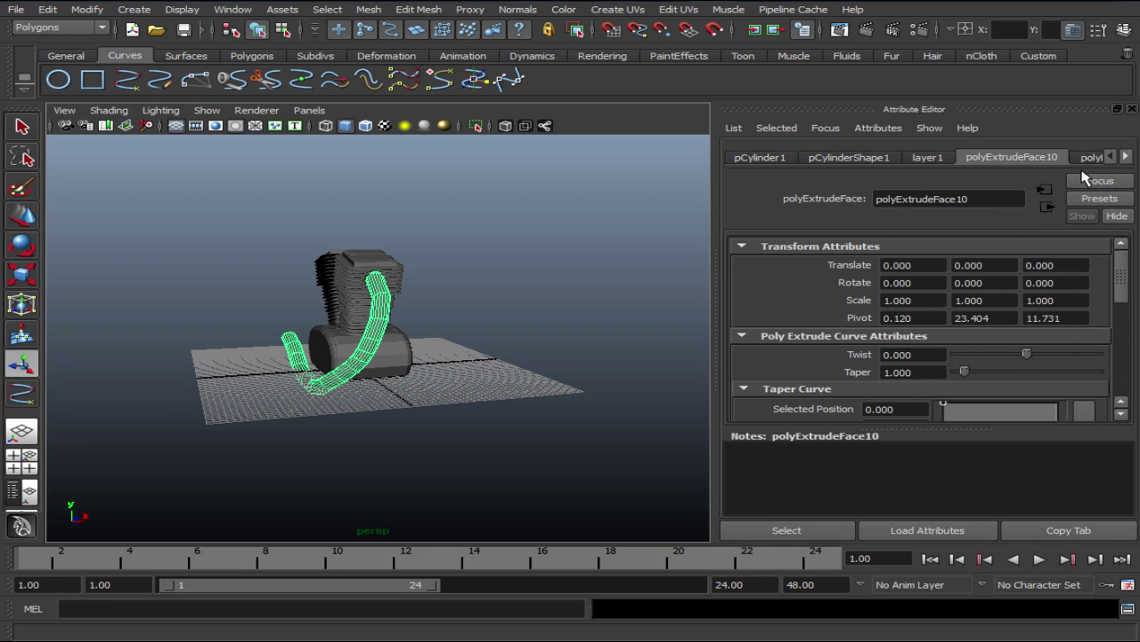
{"action": "left_click", "coordinate": [1093, 163]}
{"action": "left_click", "coordinate": [980, 160]}
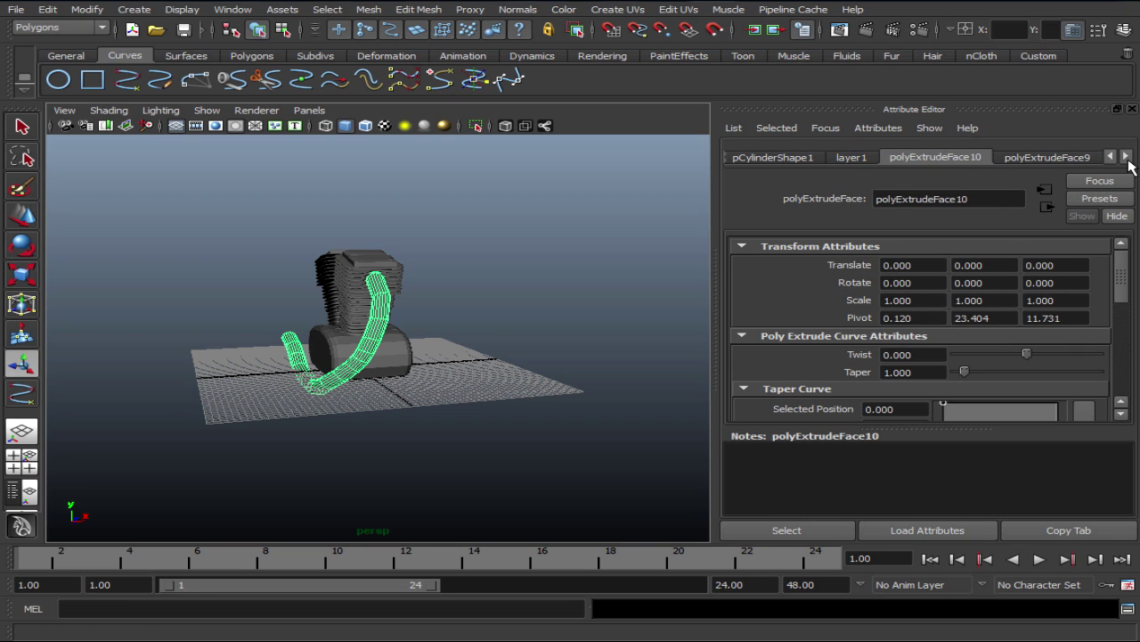
{"action": "left_click", "coordinate": [1128, 158]}
{"action": "left_click", "coordinate": [1128, 158]}
{"action": "left_click", "coordinate": [1128, 158]}
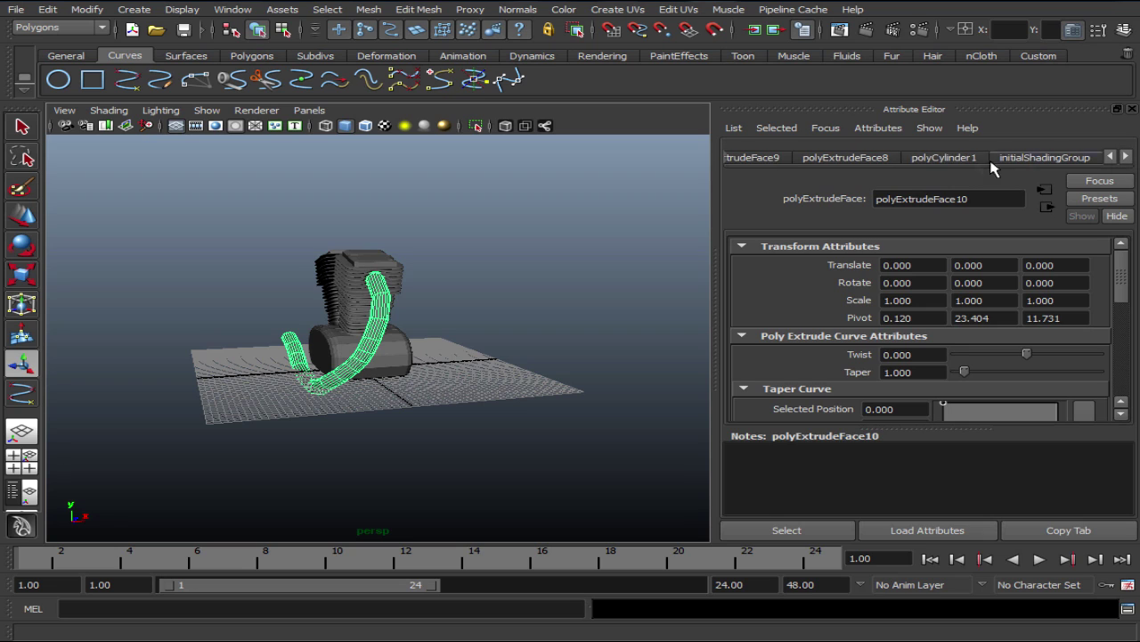
Try a larger polyCylinder1 Radius, then undo to keep it at 1.489.
{"action": "left_click", "coordinate": [970, 160]}
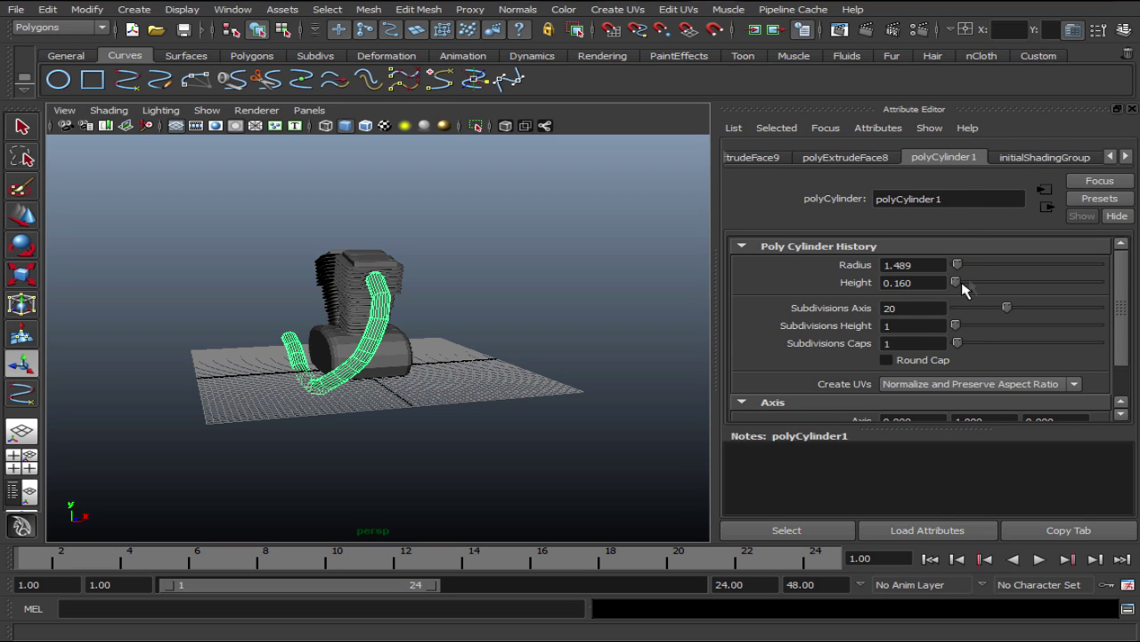
{"action": "left_click_drag", "start_coordinate": [967, 269], "coordinate": [966, 273]}
{"action": "key", "text": "ctrl+z"}
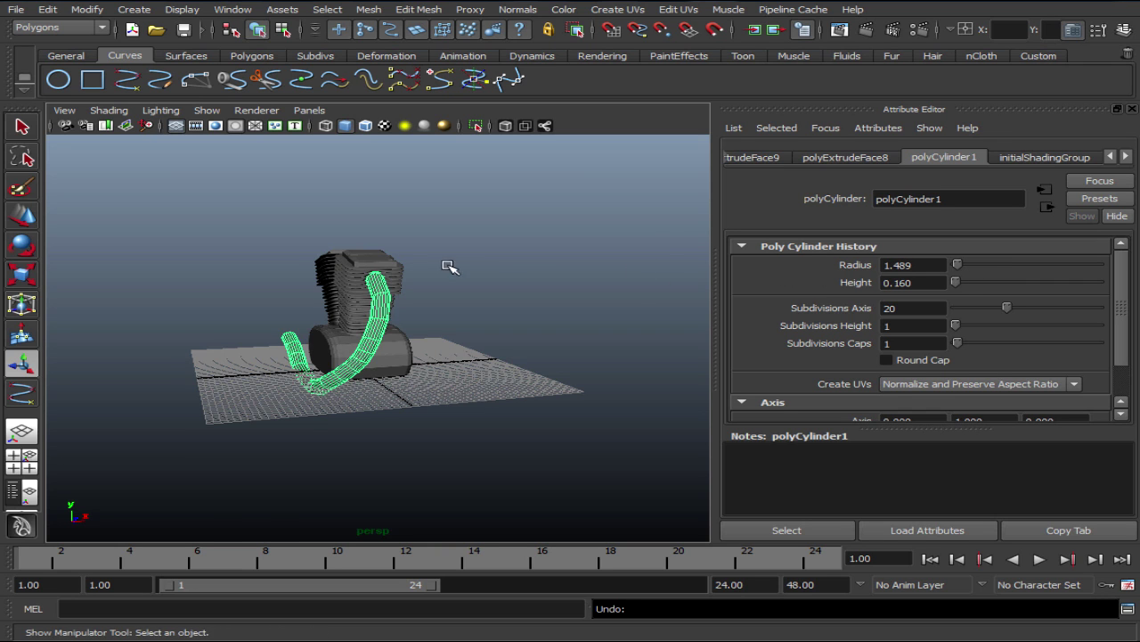
{"action": "left_click_drag", "start_coordinate": [450, 267], "coordinate": [502, 270], "text": "alt"}
{"action": "scroll", "coordinate": [491, 277], "scroll_direction": "up", "scroll_amount": 3}
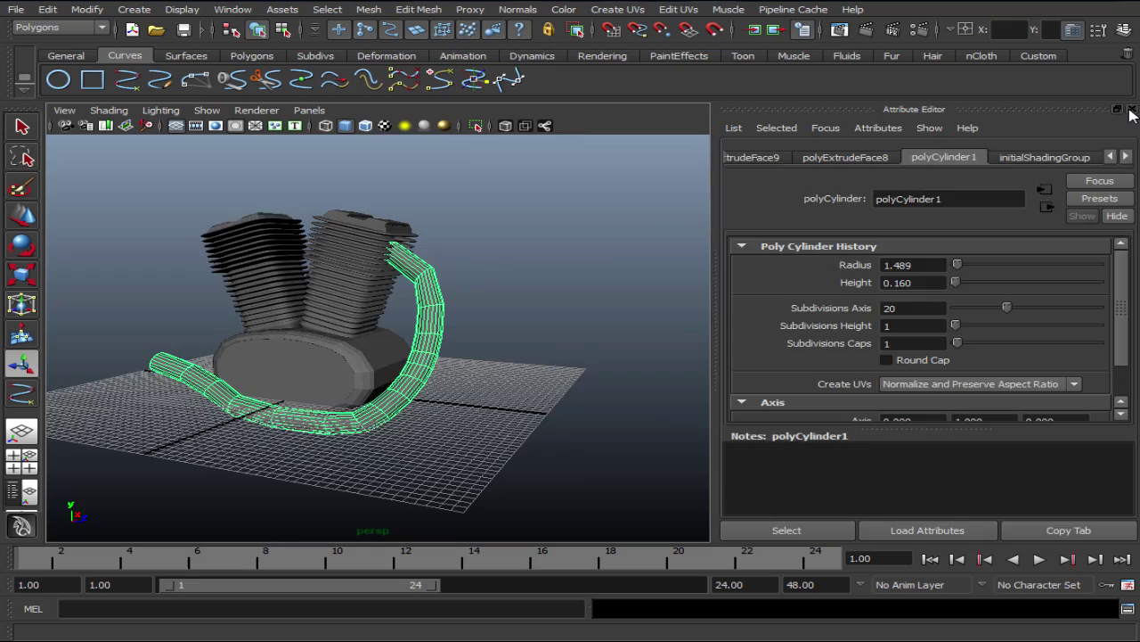
Close the Attribute Editor, tumble to a low front angle, and switch to the four-view layout.
{"action": "left_click", "coordinate": [1131, 109]}
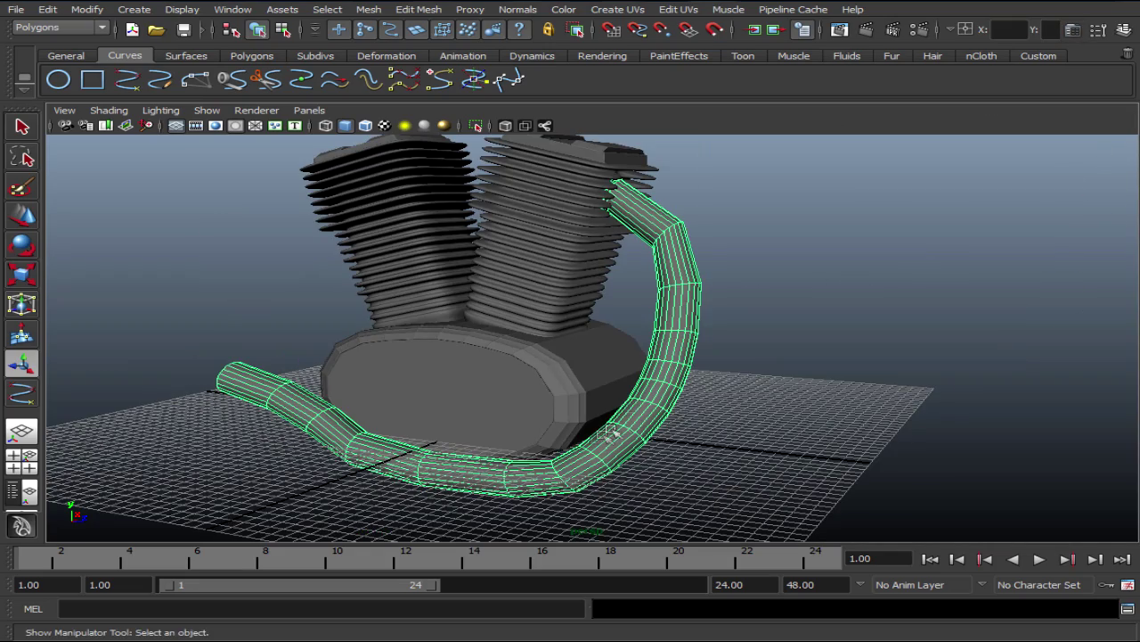
{"action": "mouse_move", "coordinate": [333, 418]}
{"action": "left_mouse_down", "text": "alt"}
{"action": "mouse_move", "coordinate": [524, 401]}
{"action": "mouse_move", "coordinate": [407, 400]}
{"action": "left_mouse_up", "text": "alt"}
{"action": "scroll", "coordinate": [558, 354], "scroll_direction": "up", "scroll_amount": 2}
{"action": "scroll", "coordinate": [665, 324], "scroll_direction": "up", "scroll_amount": 2}
{"action": "left_click_drag", "start_coordinate": [629, 337], "coordinate": [504, 330], "text": "alt"}
{"action": "middle_click_drag", "start_coordinate": [547, 330], "coordinate": [623, 289], "text": "alt"}
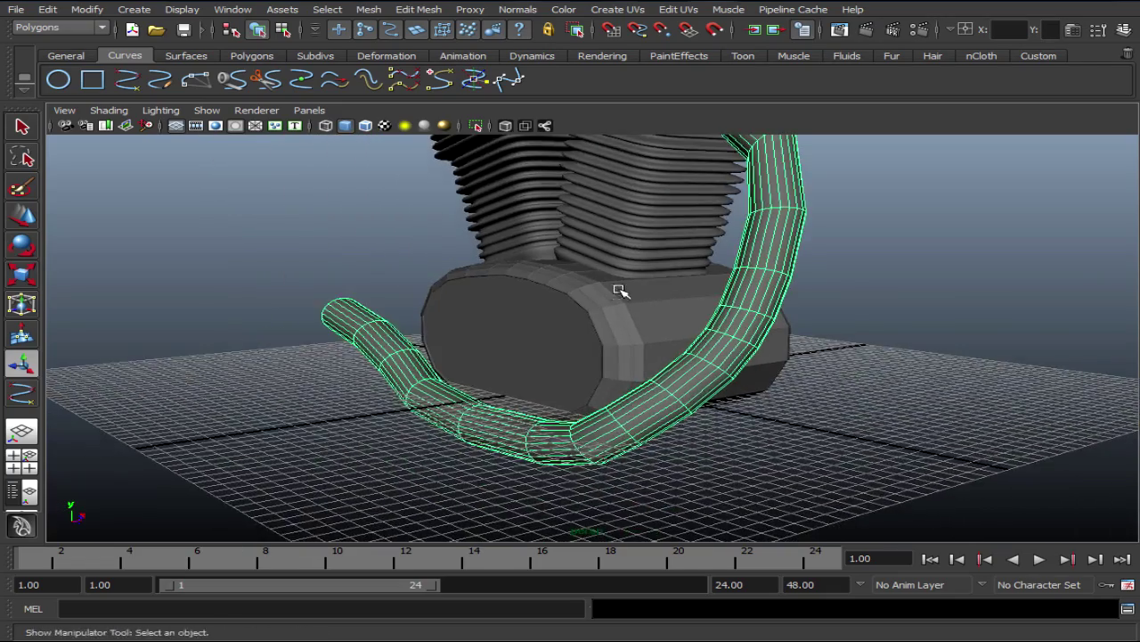
{"action": "left_click_drag", "start_coordinate": [626, 292], "coordinate": [522, 307], "text": "alt"}
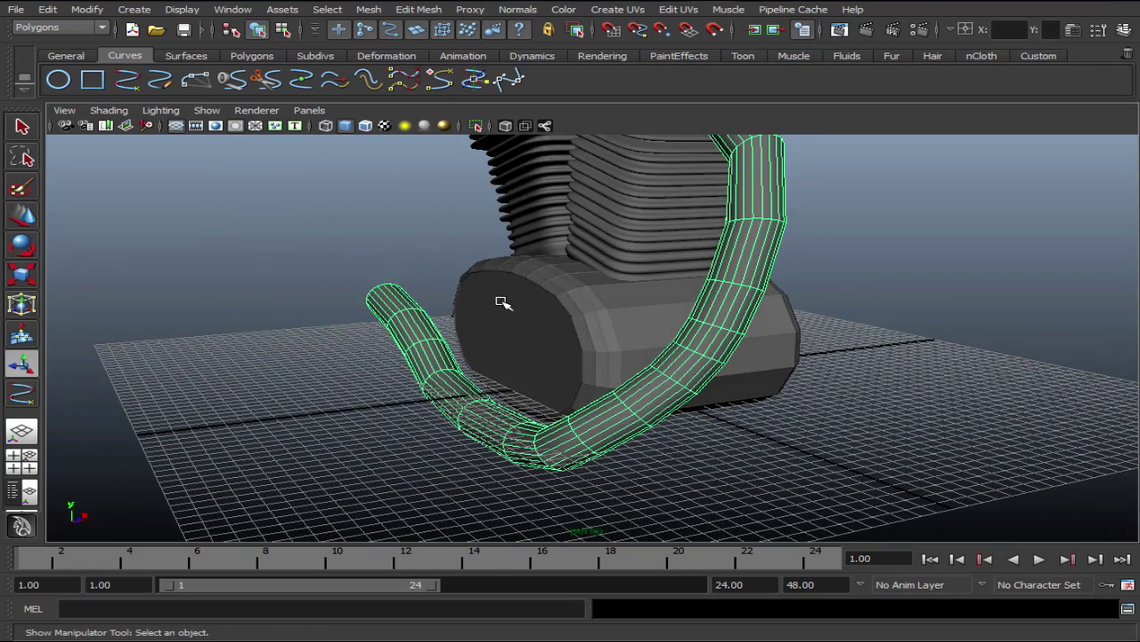
{"action": "left_click_drag", "start_coordinate": [502, 303], "coordinate": [745, 259], "text": "alt"}
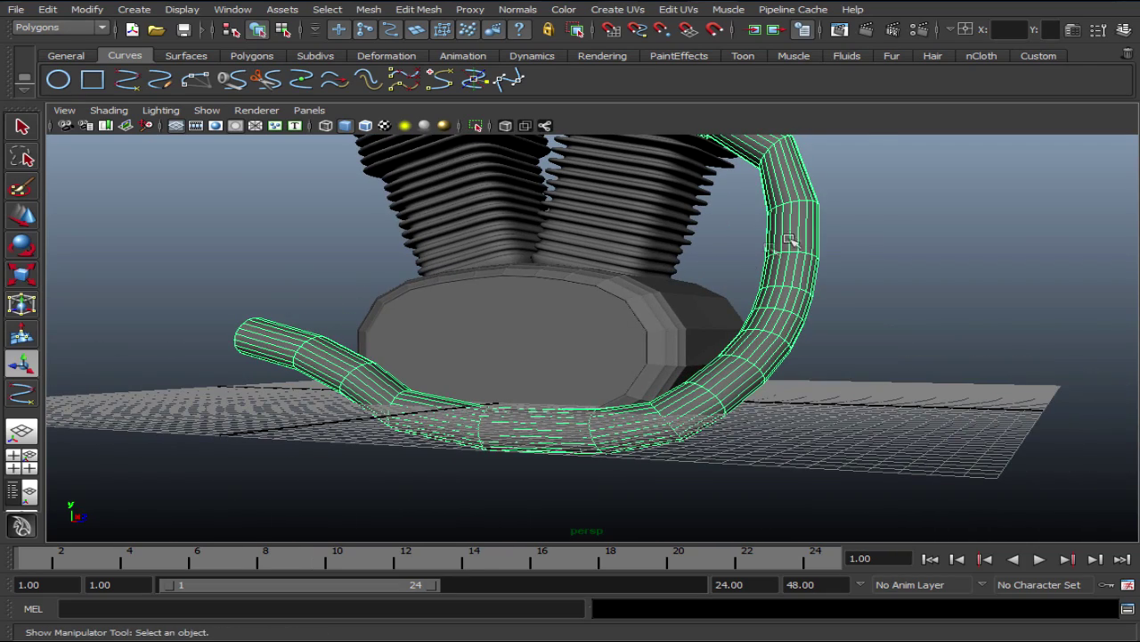
{"action": "right_click", "coordinate": [799, 222]}
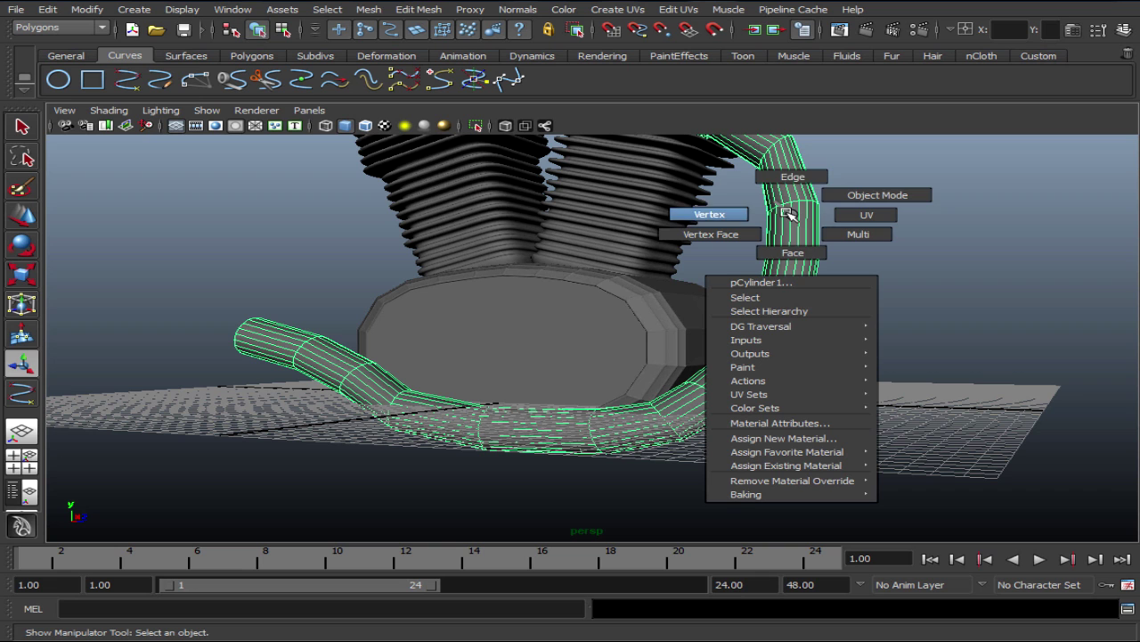
{"action": "left_click", "coordinate": [808, 221]}
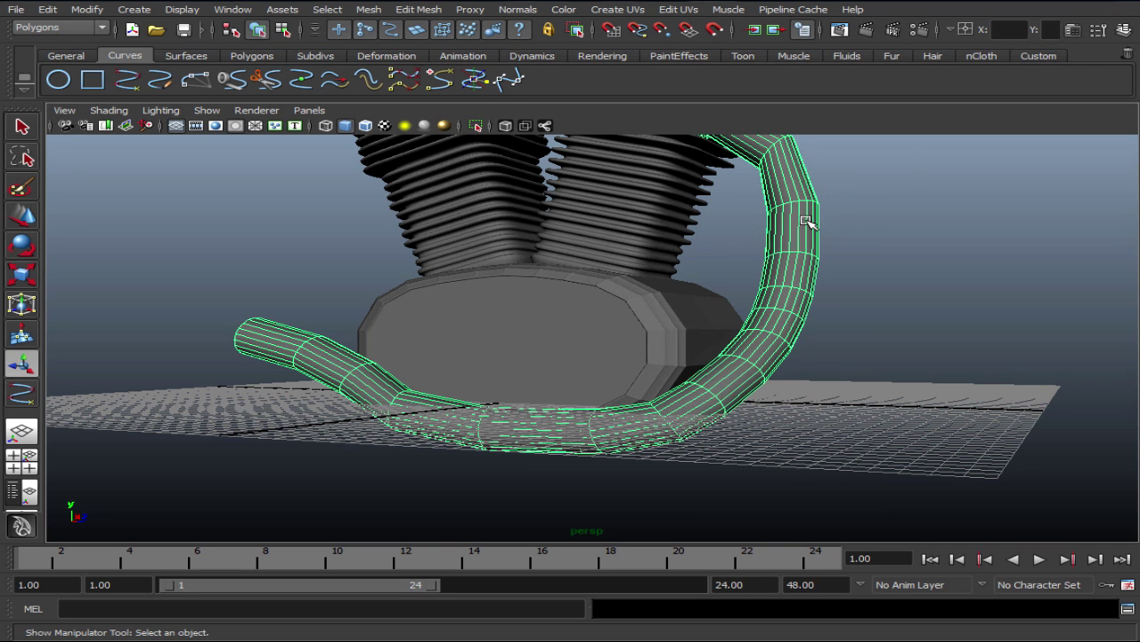
{"action": "key", "text": "space"}
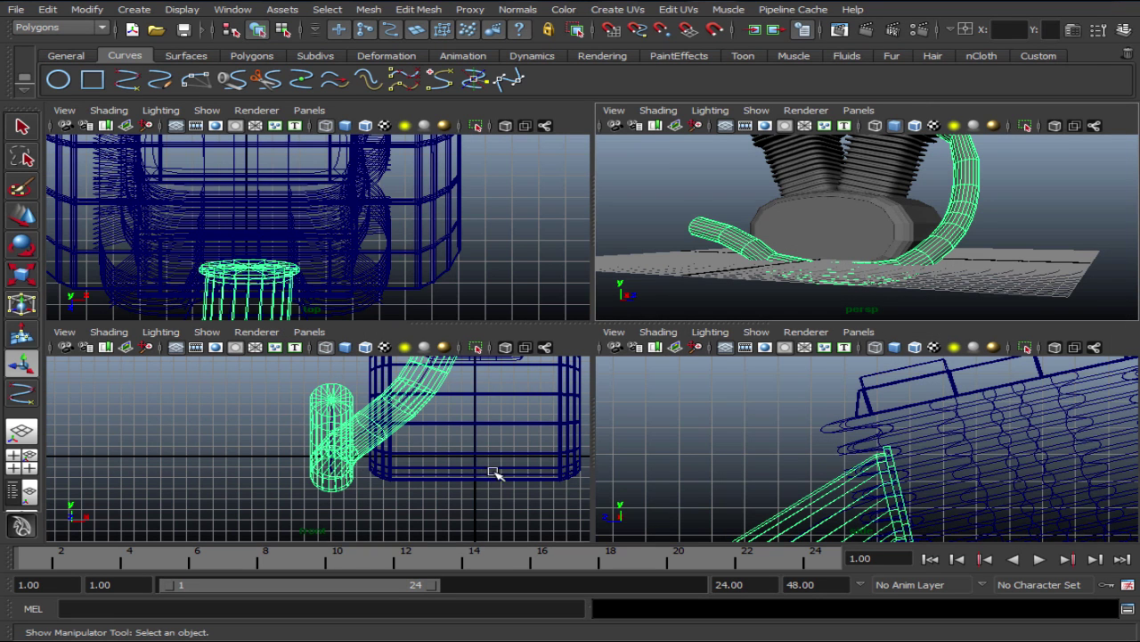
In the maximized front view, add the path curve to the selection and drag it left along X.
{"action": "key", "text": "space"}
{"action": "scroll", "coordinate": [377, 453], "scroll_direction": "up", "scroll_amount": 2}
{"action": "scroll", "coordinate": [377, 454], "scroll_direction": "up", "scroll_amount": 1}
{"action": "scroll", "coordinate": [567, 318], "scroll_direction": "up", "scroll_amount": 2}
{"action": "scroll", "coordinate": [573, 319], "scroll_direction": "down", "scroll_amount": 3}
{"action": "scroll", "coordinate": [586, 298], "scroll_direction": "up", "scroll_amount": 1}
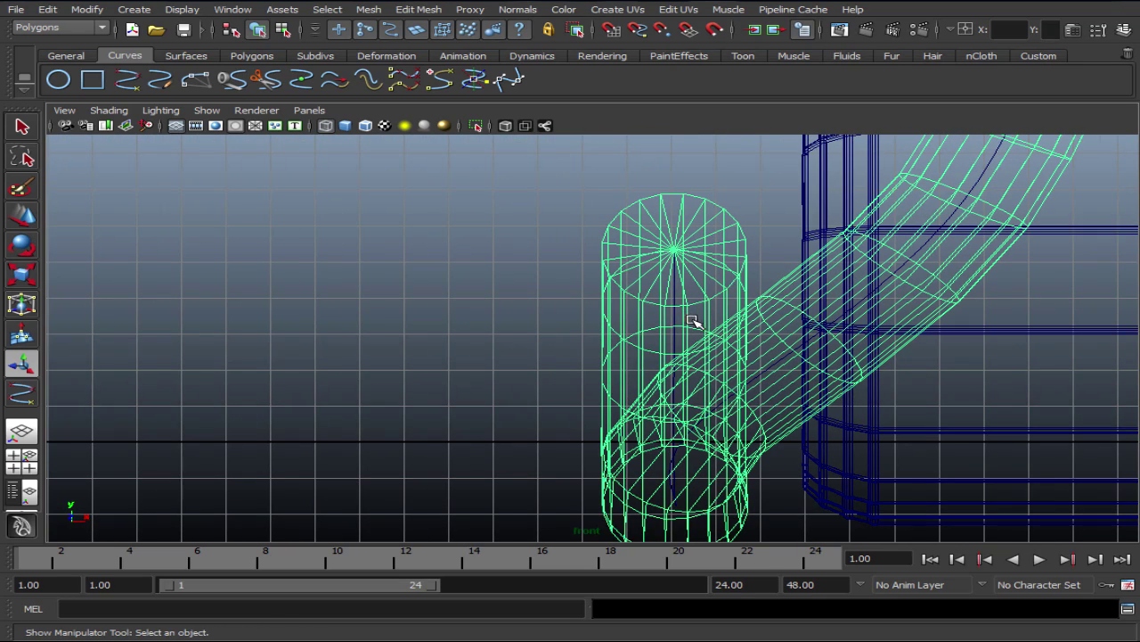
{"action": "left_click", "coordinate": [708, 292], "text": "shift"}
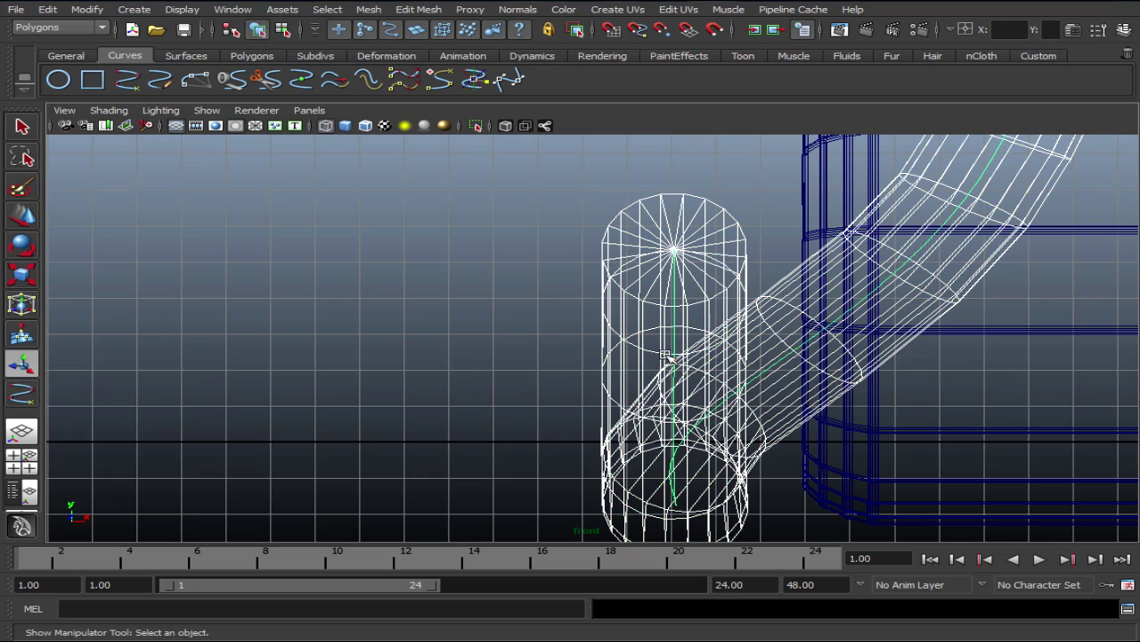
{"action": "scroll", "coordinate": [700, 333], "scroll_direction": "down", "scroll_amount": 1}
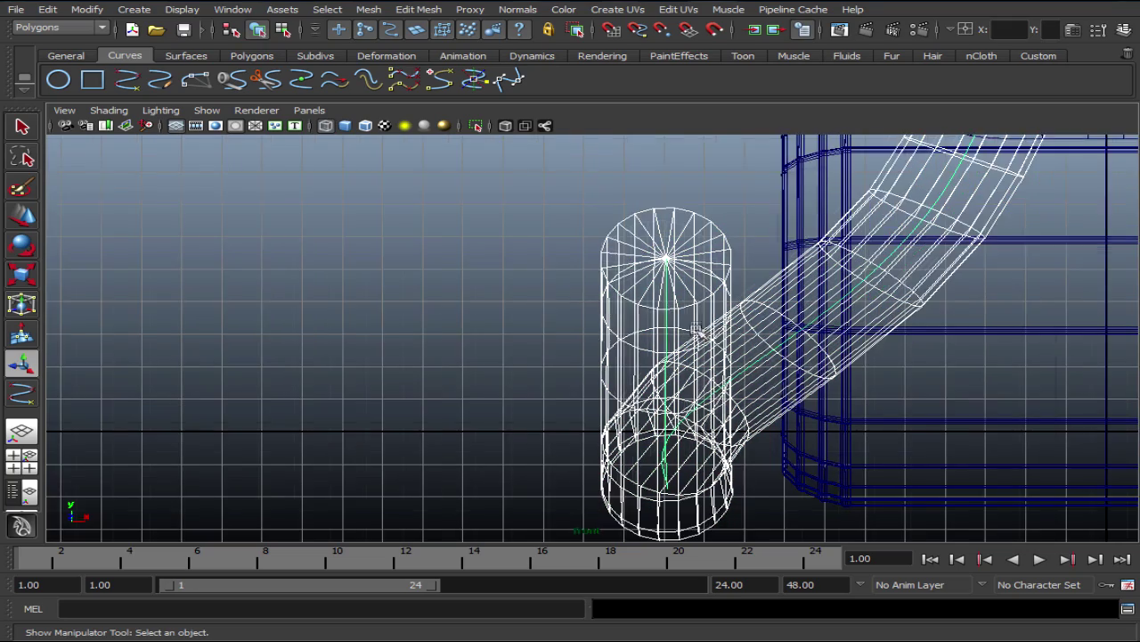
{"action": "scroll", "coordinate": [700, 332], "scroll_direction": "down", "scroll_amount": 1}
{"action": "scroll", "coordinate": [699, 329], "scroll_direction": "down", "scroll_amount": 1}
{"action": "key", "text": "w"}
{"action": "middle_click_drag", "start_coordinate": [761, 288], "coordinate": [715, 409], "text": "alt"}
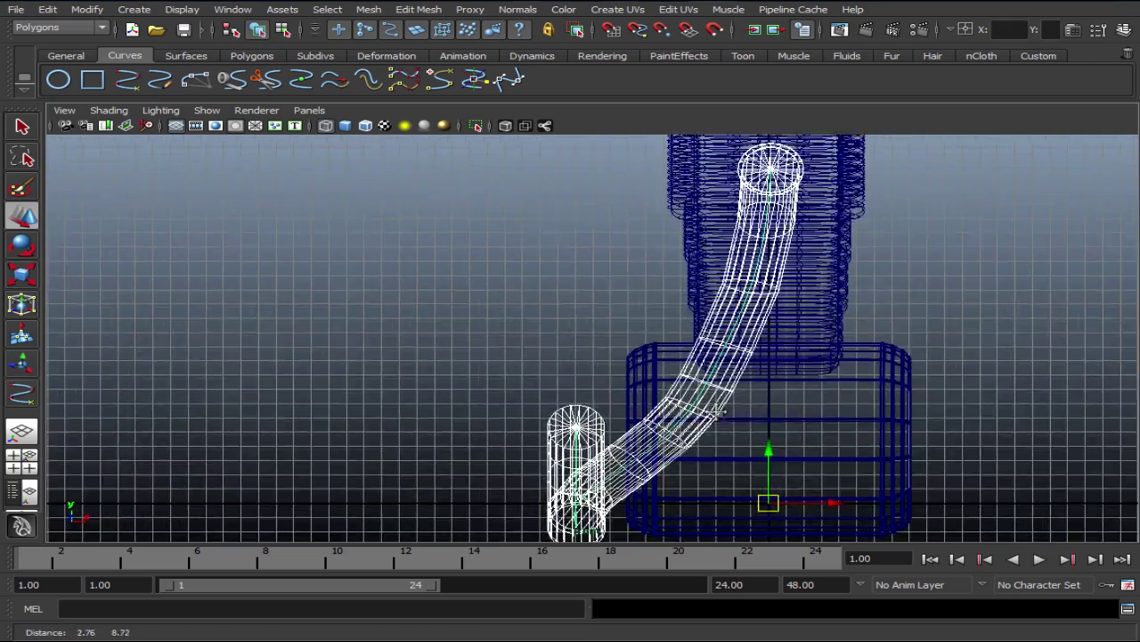
{"action": "left_click_drag", "start_coordinate": [832, 508], "coordinate": [679, 502]}
Undo the path-curve move, deselect the pipe, and tumble the perspective view around the engine.
{"action": "key", "text": "space"}
{"action": "key", "text": "space"}
{"action": "left_click_drag", "start_coordinate": [897, 242], "coordinate": [724, 284], "text": "alt"}
{"action": "key", "text": "ctrl+z"}
{"action": "left_click_drag", "start_coordinate": [613, 236], "coordinate": [740, 366], "text": "alt"}
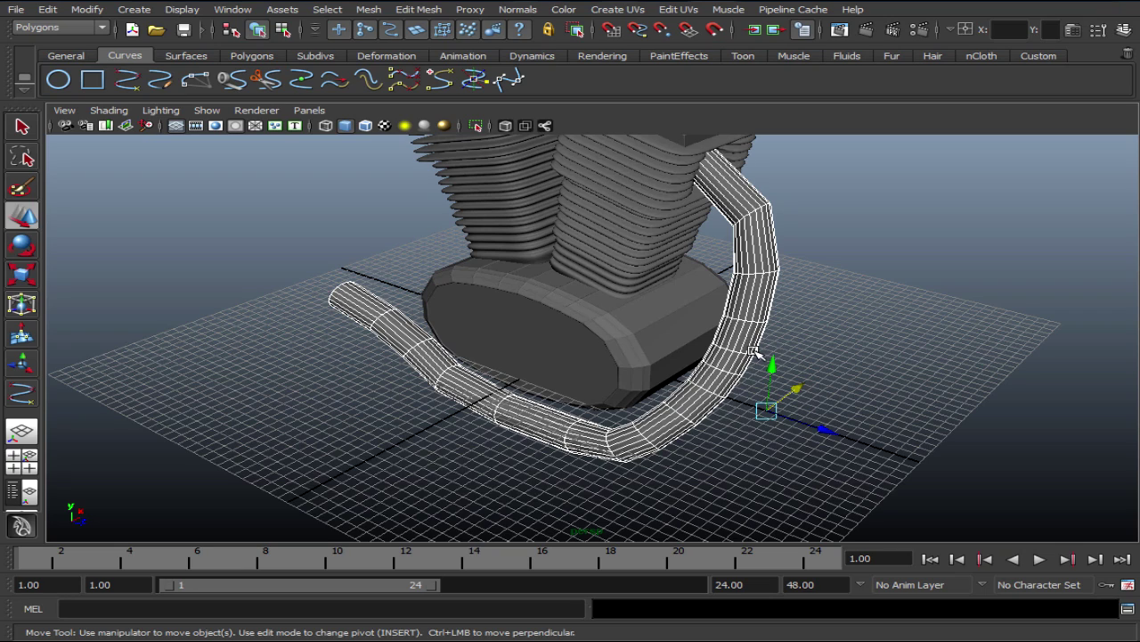
{"action": "left_click", "coordinate": [820, 413]}
{"action": "mouse_move", "coordinate": [571, 362]}
{"action": "left_mouse_down", "text": "alt"}
{"action": "mouse_move", "coordinate": [523, 359]}
{"action": "mouse_move", "coordinate": [693, 322]}
{"action": "left_mouse_up", "text": "alt"}
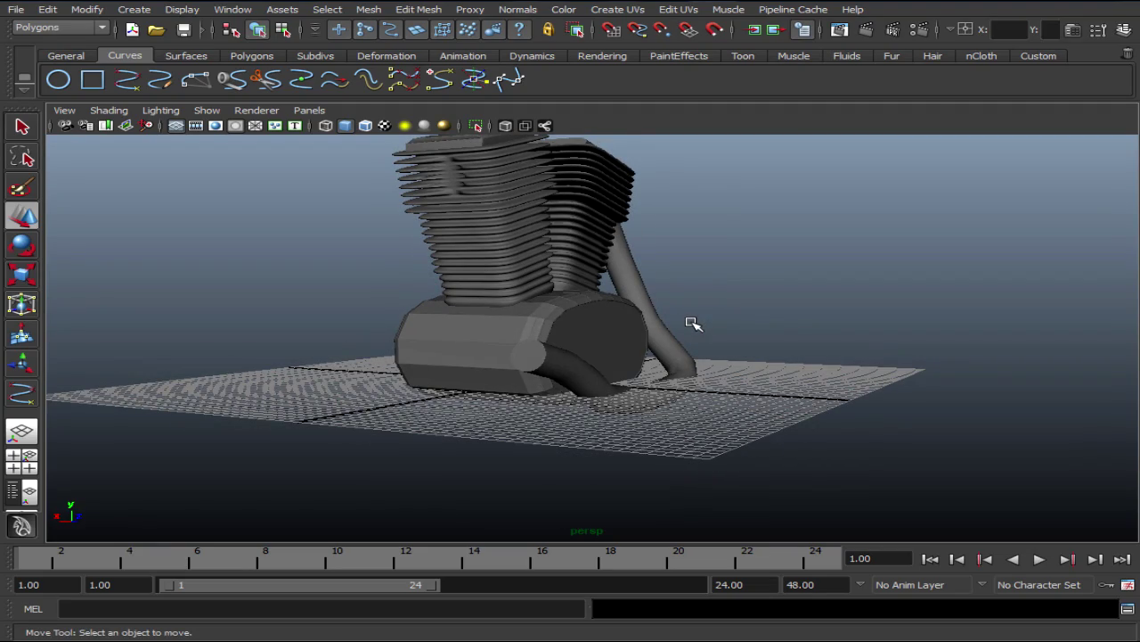
Orbit to a close side view of the exhaust pipe and select it.
{"action": "scroll", "coordinate": [568, 361], "scroll_direction": "up", "scroll_amount": 2}
{"action": "left_click_drag", "start_coordinate": [570, 363], "coordinate": [535, 364], "text": "alt"}
{"action": "scroll", "coordinate": [517, 374], "scroll_direction": "up", "scroll_amount": 1}
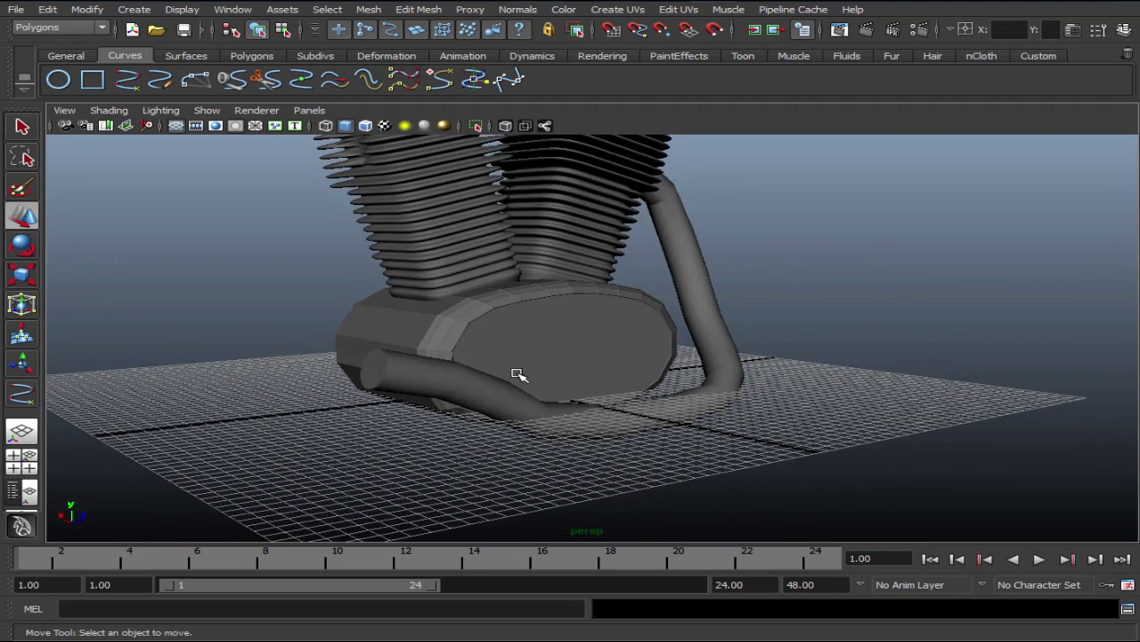
{"action": "scroll", "coordinate": [517, 375], "scroll_direction": "up", "scroll_amount": 2}
{"action": "left_click_drag", "start_coordinate": [459, 384], "coordinate": [635, 385], "text": "alt"}
{"action": "mouse_move", "coordinate": [744, 392]}
{"action": "left_mouse_down", "text": "alt"}
{"action": "mouse_move", "coordinate": [585, 386]}
{"action": "mouse_move", "coordinate": [407, 402]}
{"action": "mouse_move", "coordinate": [698, 390]}
{"action": "left_mouse_up", "text": "alt"}
{"action": "scroll", "coordinate": [463, 410], "scroll_direction": "up", "scroll_amount": 2}
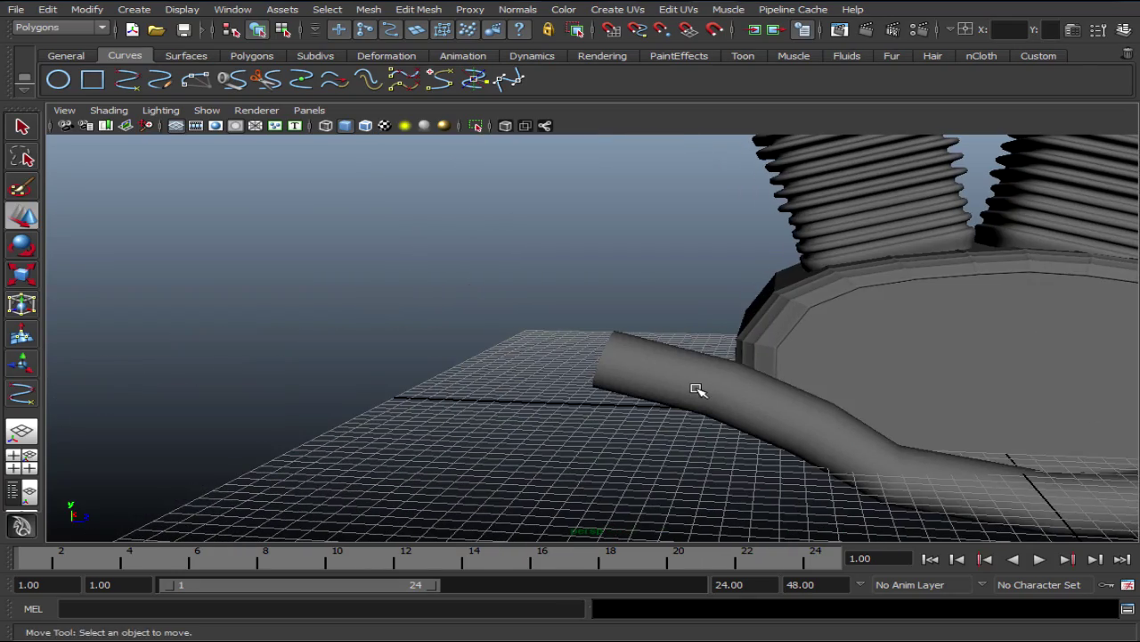
{"action": "left_click", "coordinate": [697, 390]}
Switch the pipe to face mode and box-select its outer end face in the side view.
{"action": "mouse_move", "coordinate": [580, 407]}
{"action": "left_mouse_down", "text": "alt"}
{"action": "mouse_move", "coordinate": [656, 407]}
{"action": "mouse_move", "coordinate": [708, 377]}
{"action": "mouse_move", "coordinate": [687, 382]}
{"action": "left_mouse_up", "text": "alt"}
{"action": "right_click_drag", "start_coordinate": [676, 370], "coordinate": [685, 415]}
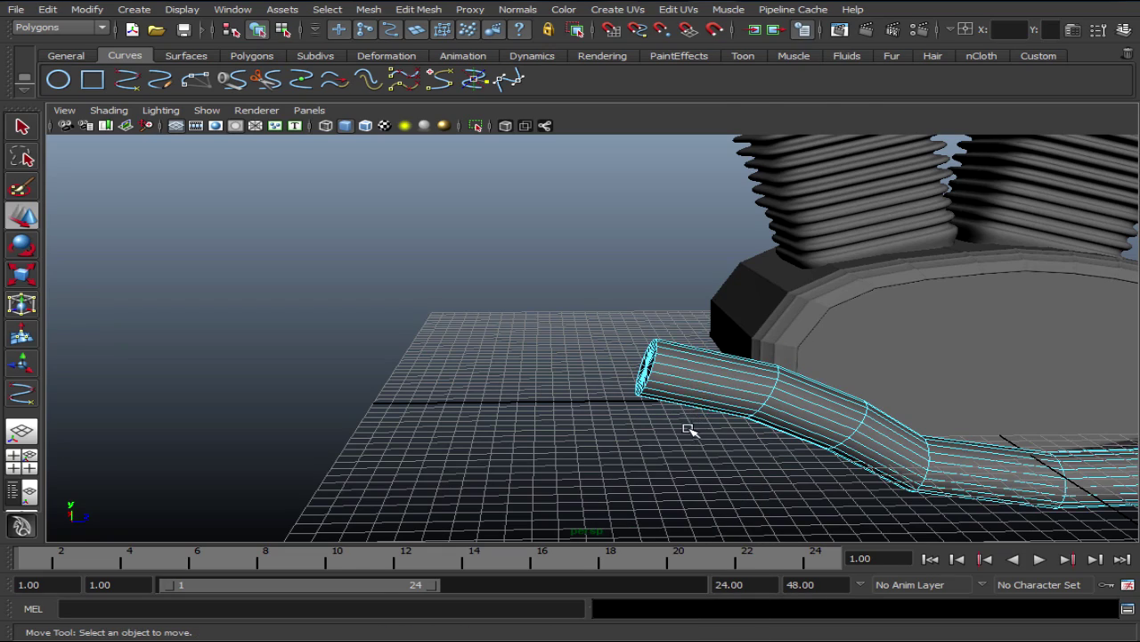
{"action": "key", "text": "space"}
{"action": "key", "text": "space"}
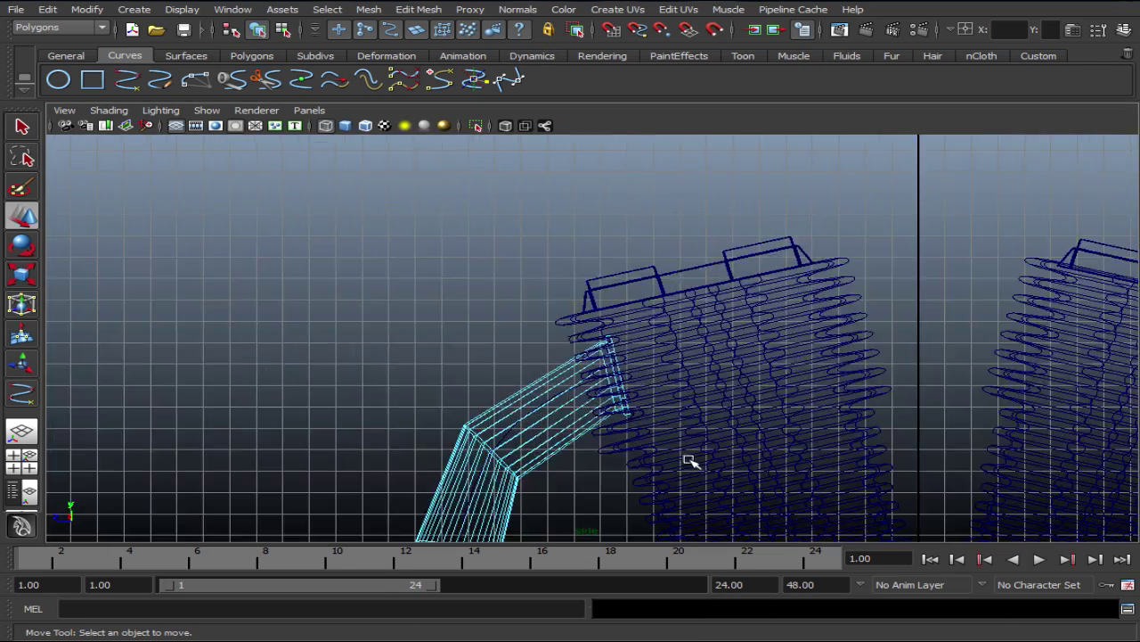
{"action": "key", "text": "a"}
{"action": "key", "text": "f"}
{"action": "mouse_move", "coordinate": [703, 448]}
{"action": "middle_mouse_down", "text": "alt"}
{"action": "mouse_move", "coordinate": [687, 331]}
{"action": "mouse_move", "coordinate": [621, 311]}
{"action": "middle_mouse_up", "text": "alt"}
{"action": "scroll", "coordinate": [687, 321], "scroll_direction": "up", "scroll_amount": 5}
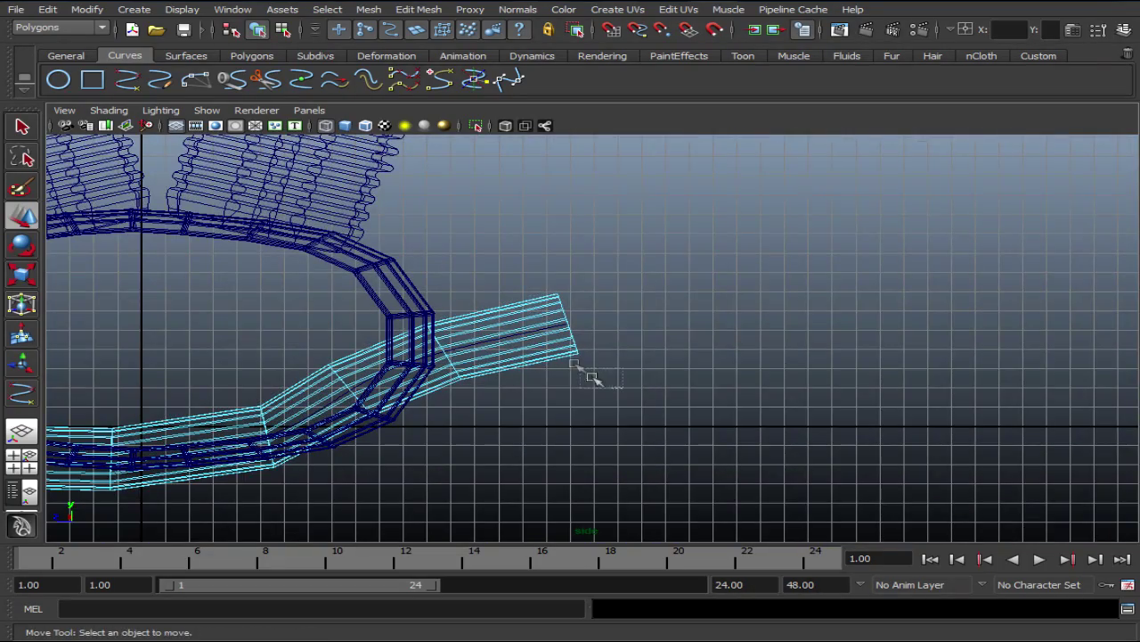
{"action": "left_click_drag", "start_coordinate": [593, 379], "coordinate": [594, 381]}
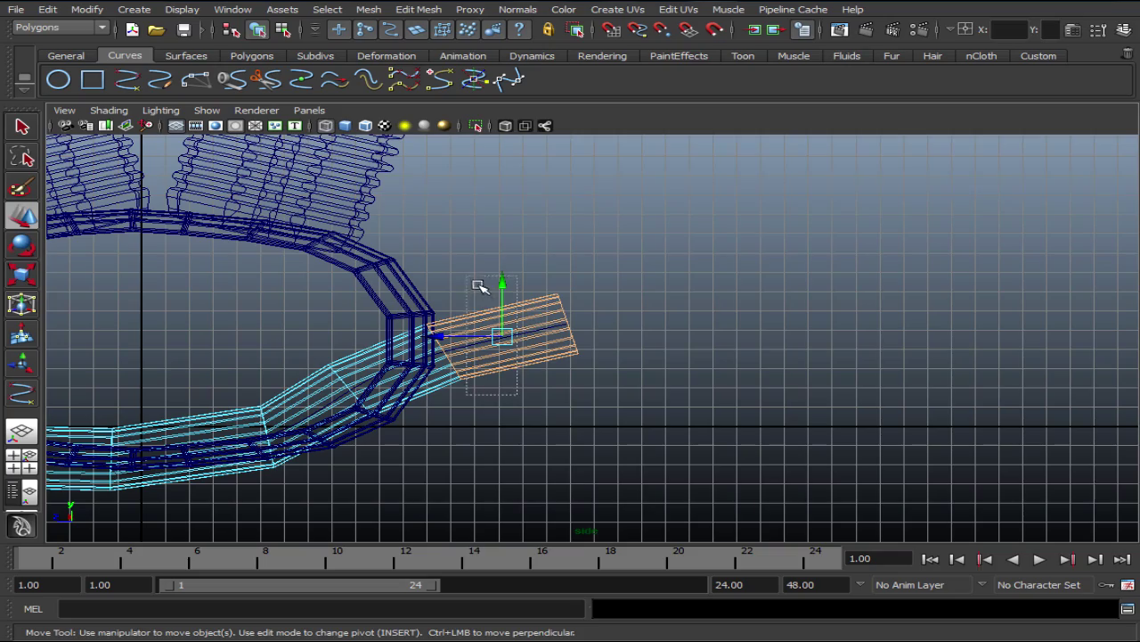
{"action": "key", "text": "Up"}
Maximise the perspective view and orbit to look at the pipe's open end.
{"action": "key", "text": "space"}
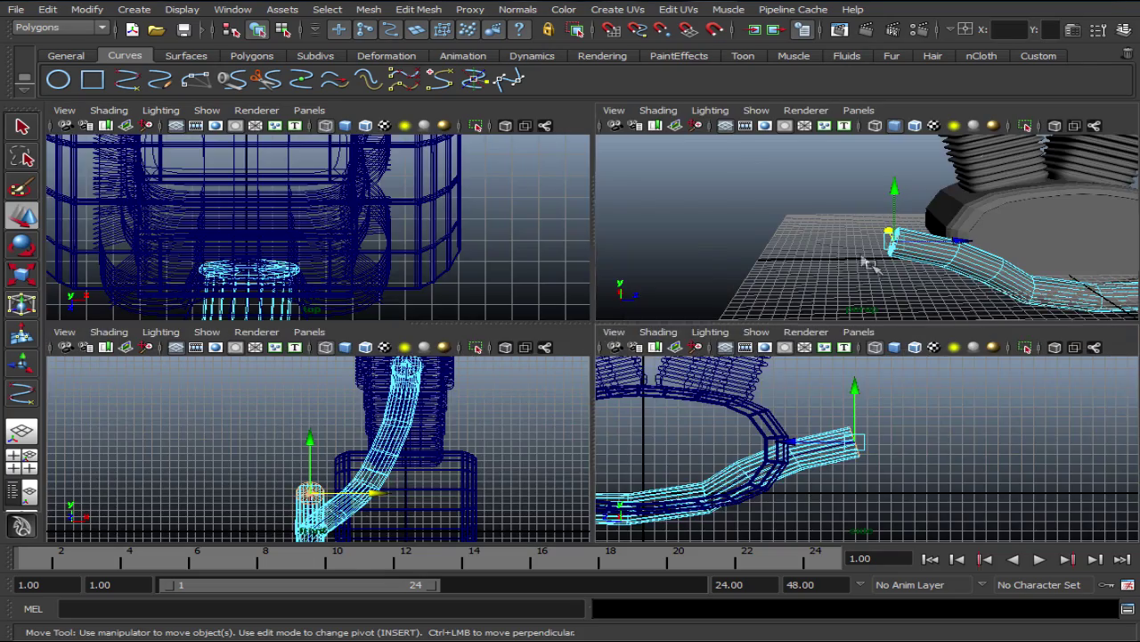
{"action": "key", "text": "space"}
{"action": "left_click_drag", "start_coordinate": [869, 267], "coordinate": [764, 331], "text": "alt"}
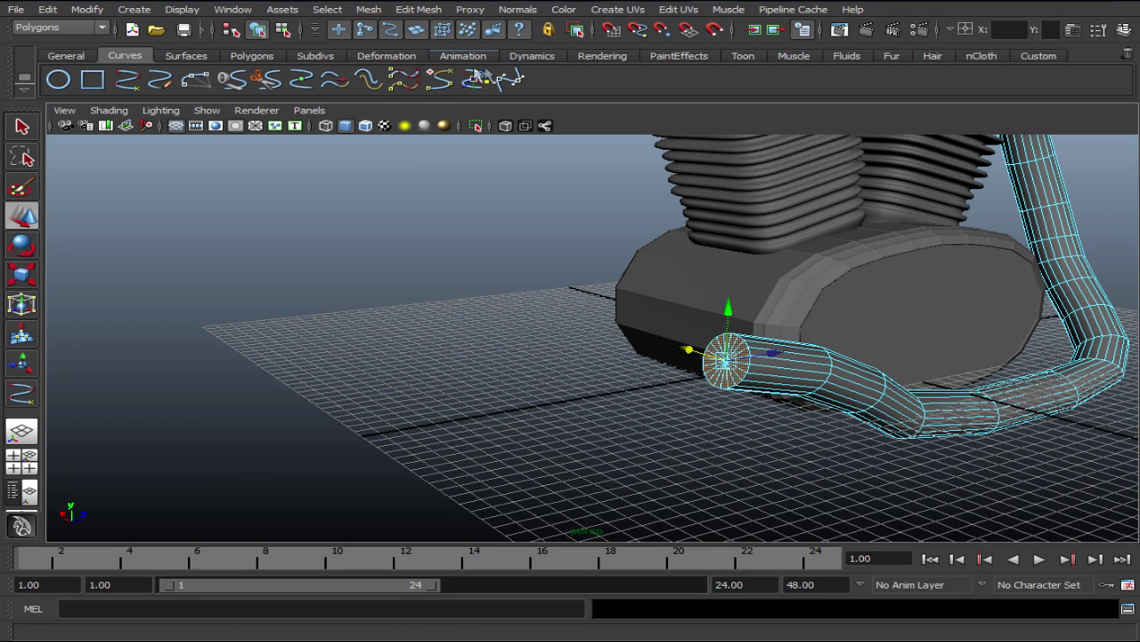
{"action": "left_click", "coordinate": [251, 55]}
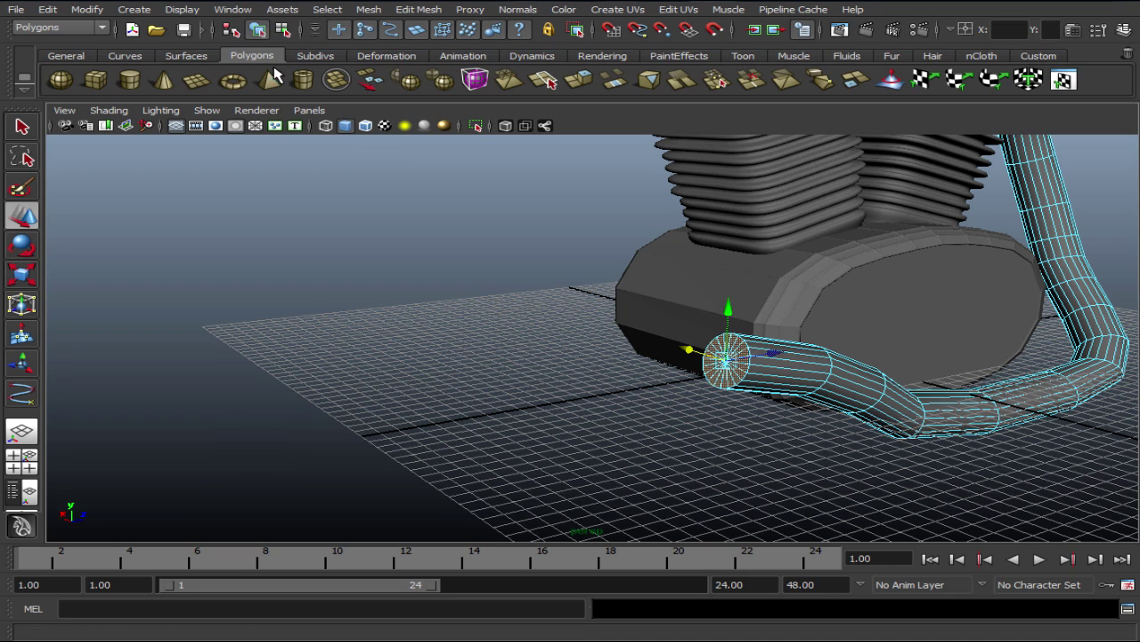
Extrude the selected end face with Divisions set to 1.
{"action": "left_click", "coordinate": [579, 81]}
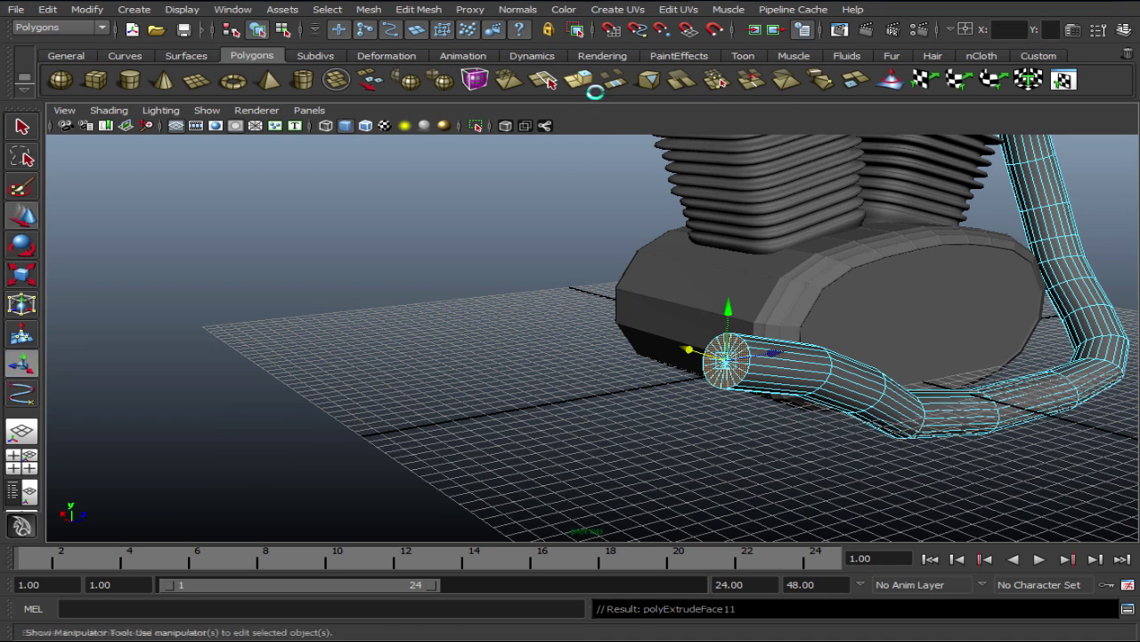
{"action": "mouse_move", "coordinate": [734, 341]}
{"action": "left_mouse_down", "text": "alt"}
{"action": "mouse_move", "coordinate": [687, 337]}
{"action": "mouse_move", "coordinate": [683, 371]}
{"action": "mouse_move", "coordinate": [628, 361]}
{"action": "left_mouse_up", "text": "alt"}
{"action": "key", "text": "ctrl+z"}
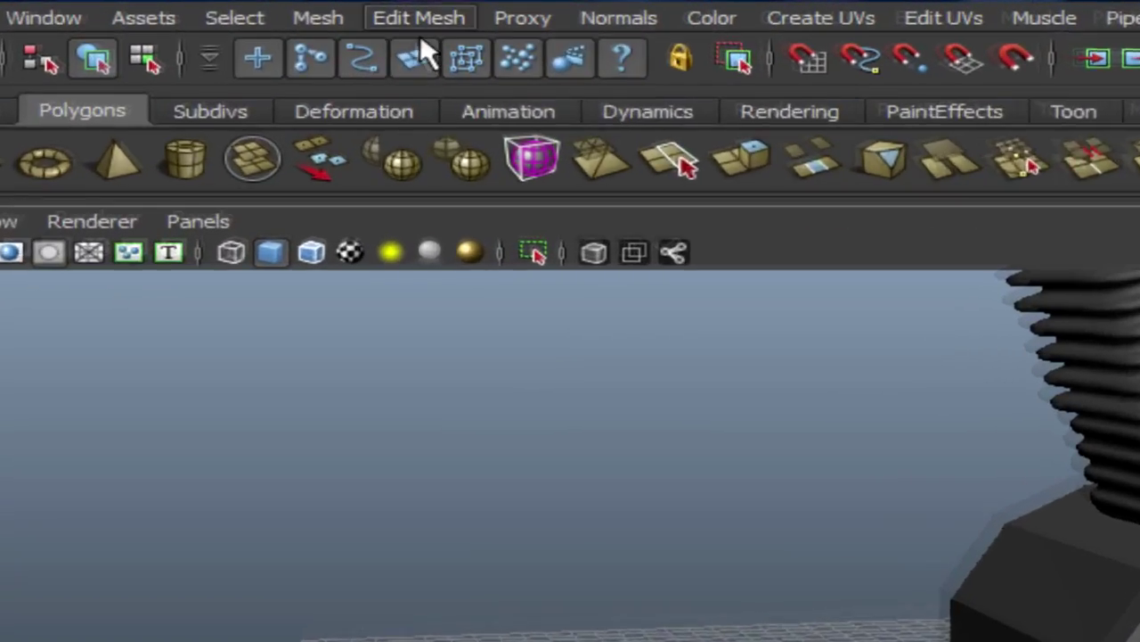
{"action": "left_click", "coordinate": [417, 9]}
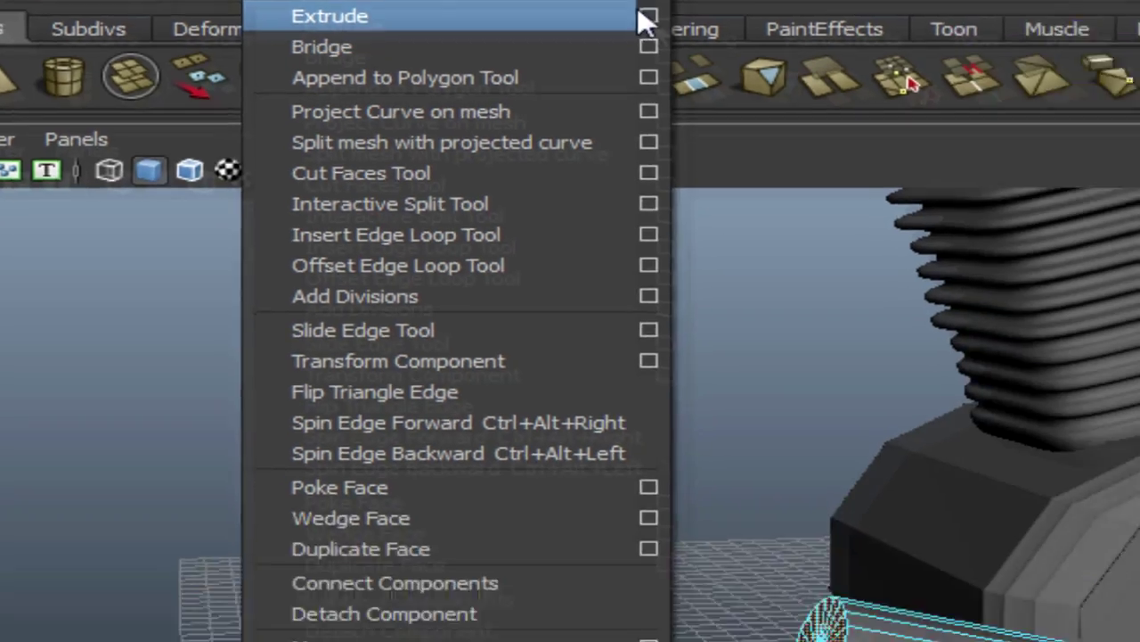
{"action": "left_click", "coordinate": [804, 108]}
{"action": "left_click_drag", "start_coordinate": [875, 198], "coordinate": [725, 205]}
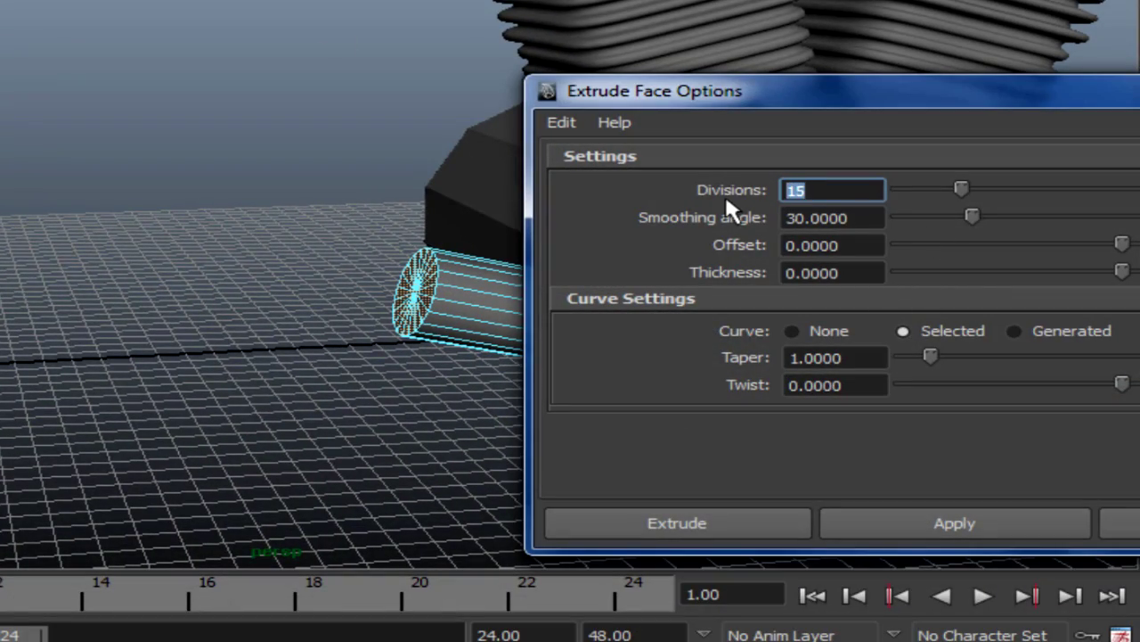
{"action": "type", "text": "1"}
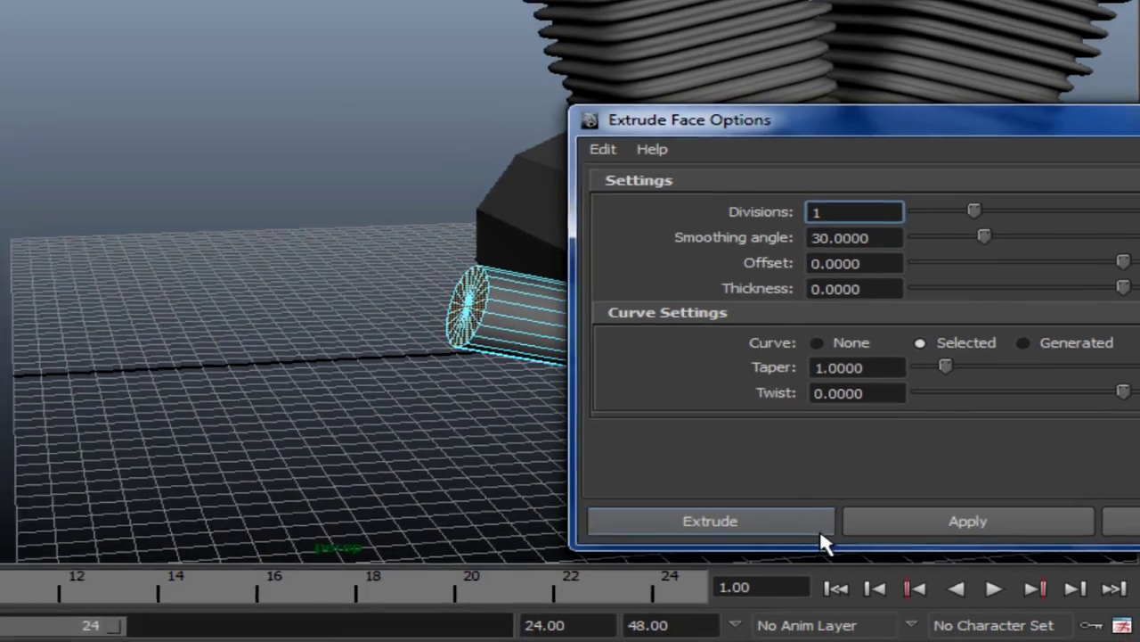
{"action": "left_click", "coordinate": [820, 525]}
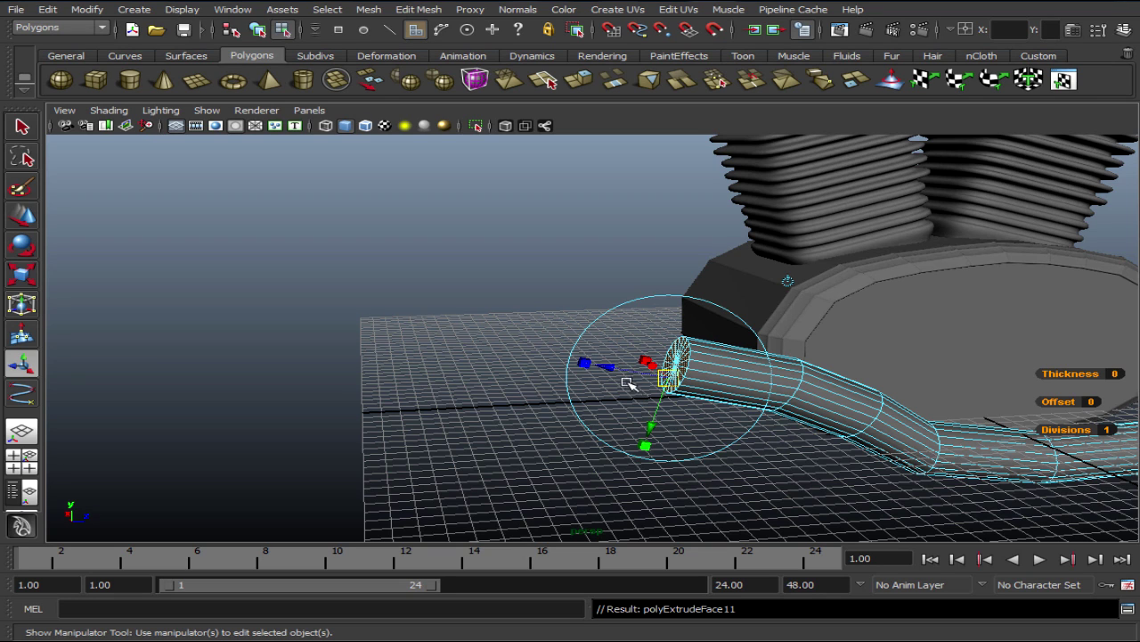
Slide the new end face outward and lower it slightly.
{"action": "mouse_move", "coordinate": [628, 383]}
{"action": "left_mouse_down"}
{"action": "mouse_move", "coordinate": [606, 369]}
{"action": "mouse_move", "coordinate": [561, 372]}
{"action": "left_mouse_up"}
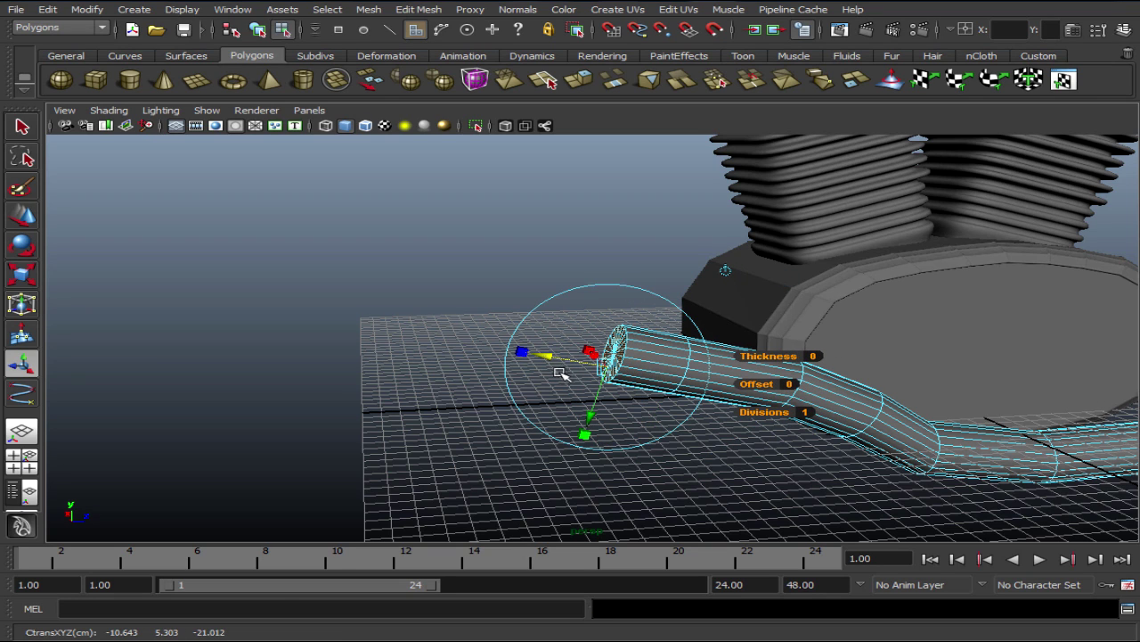
{"action": "key", "text": "e"}
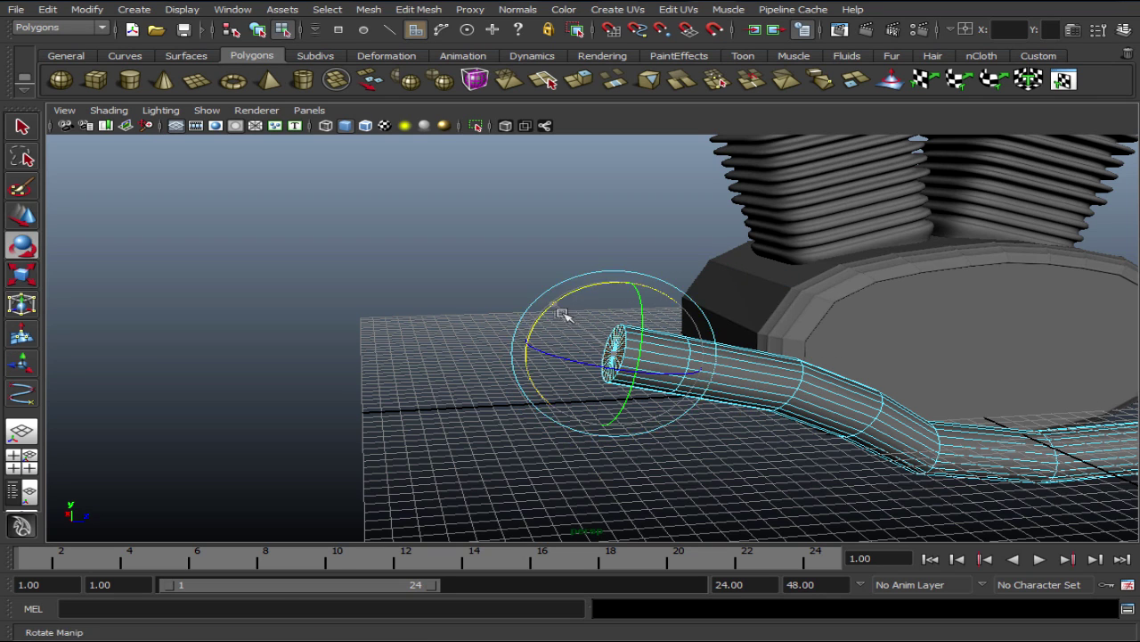
{"action": "key", "text": "w"}
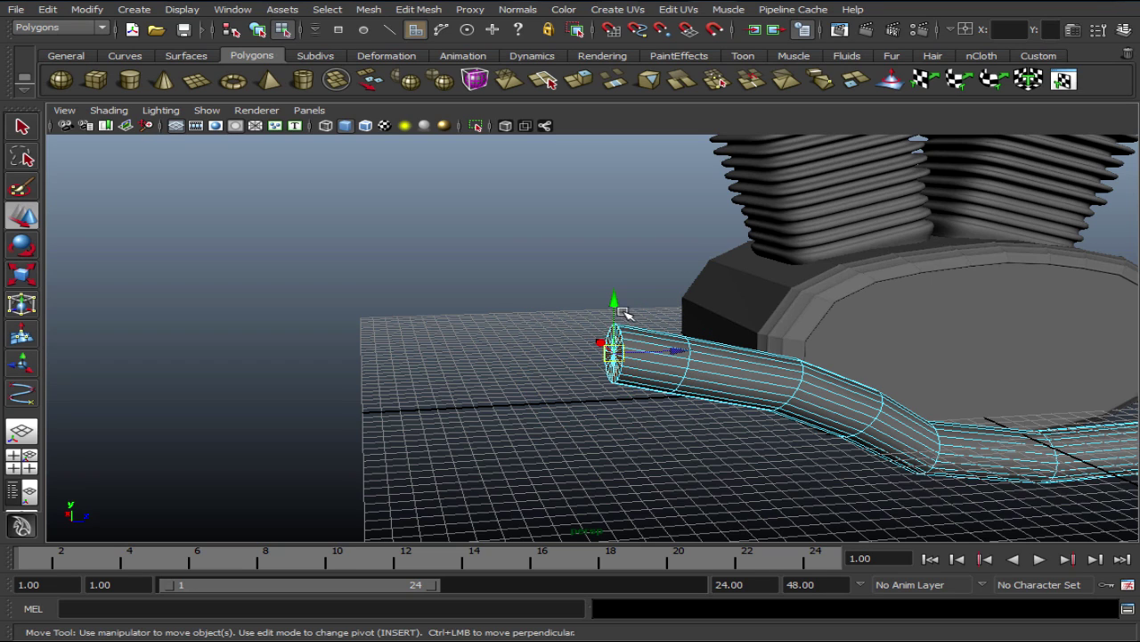
{"action": "left_click_drag", "start_coordinate": [623, 314], "coordinate": [624, 318]}
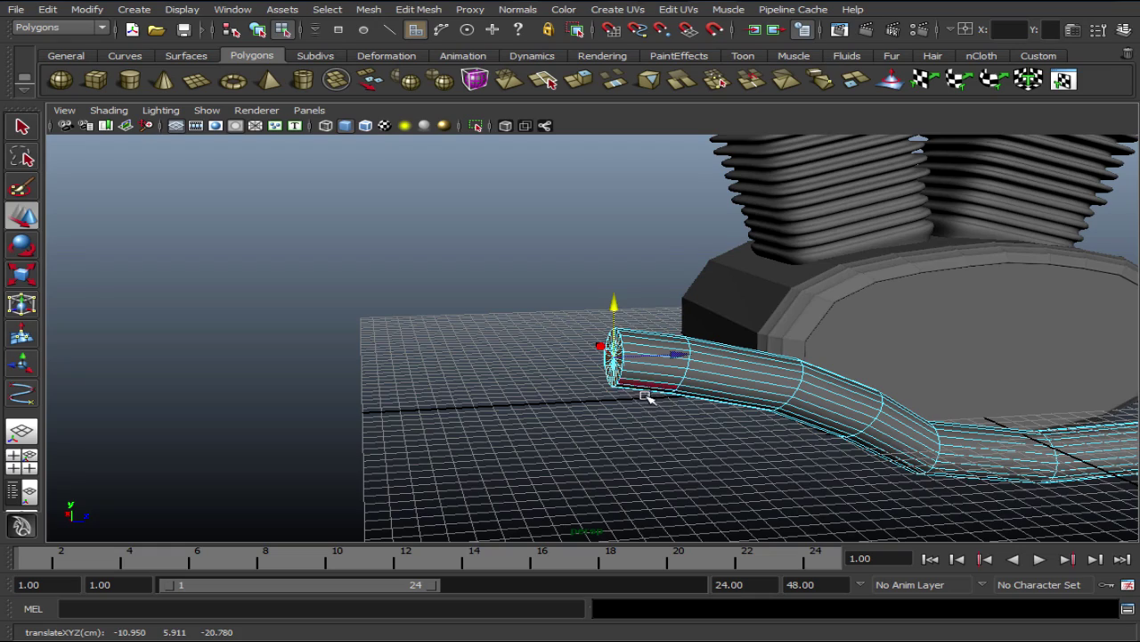
In the side view, rotate the pipe end to a slanted angle, then check it in perspective.
{"action": "key", "text": "space"}
{"action": "right_click_drag", "start_coordinate": [821, 434], "coordinate": [792, 383], "text": "alt"}
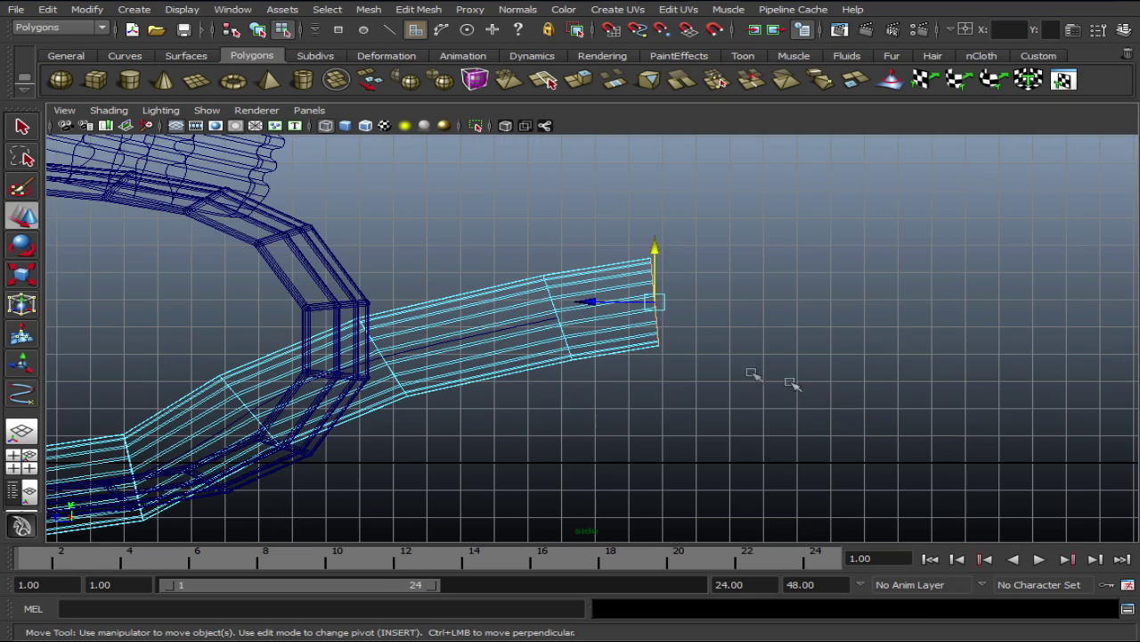
{"action": "key", "text": "e"}
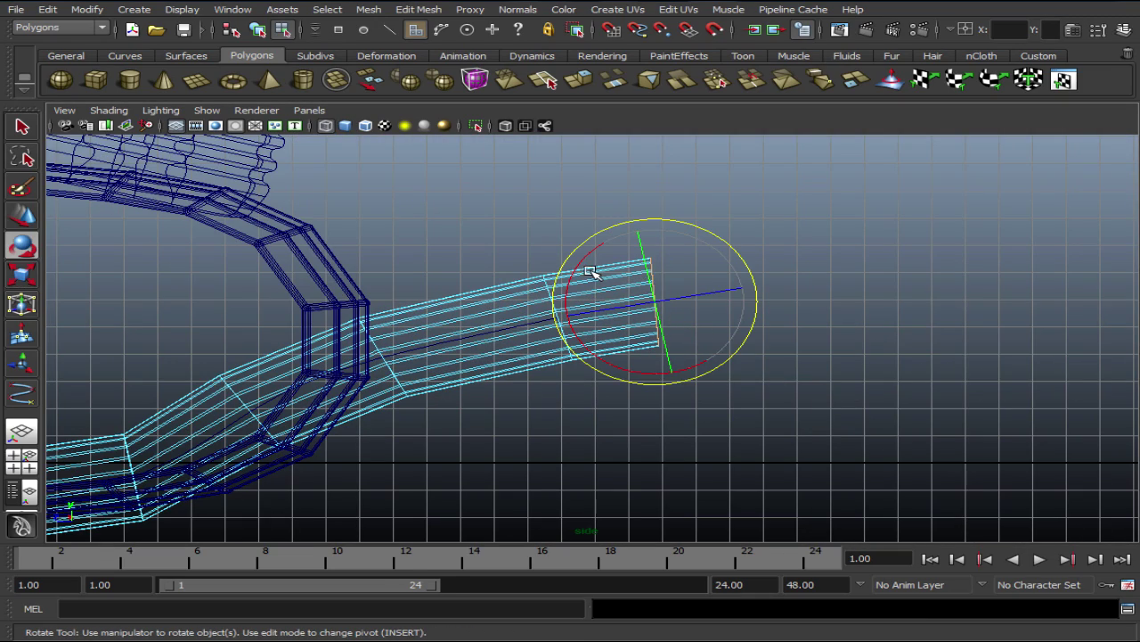
{"action": "left_click_drag", "start_coordinate": [594, 270], "coordinate": [642, 258]}
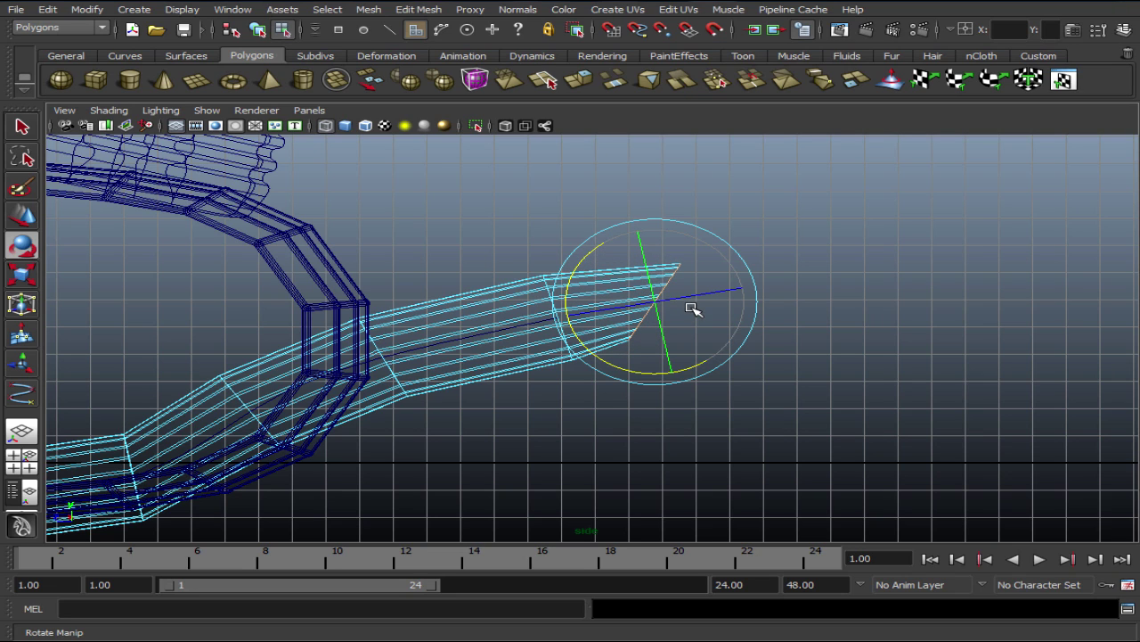
{"action": "key", "text": "space"}
{"action": "key", "text": "space"}
{"action": "mouse_move", "coordinate": [681, 313]}
{"action": "left_mouse_down", "text": "alt"}
{"action": "mouse_move", "coordinate": [698, 326]}
{"action": "mouse_move", "coordinate": [575, 319]}
{"action": "mouse_move", "coordinate": [667, 365]}
{"action": "mouse_move", "coordinate": [605, 390]}
{"action": "left_mouse_up", "text": "alt"}
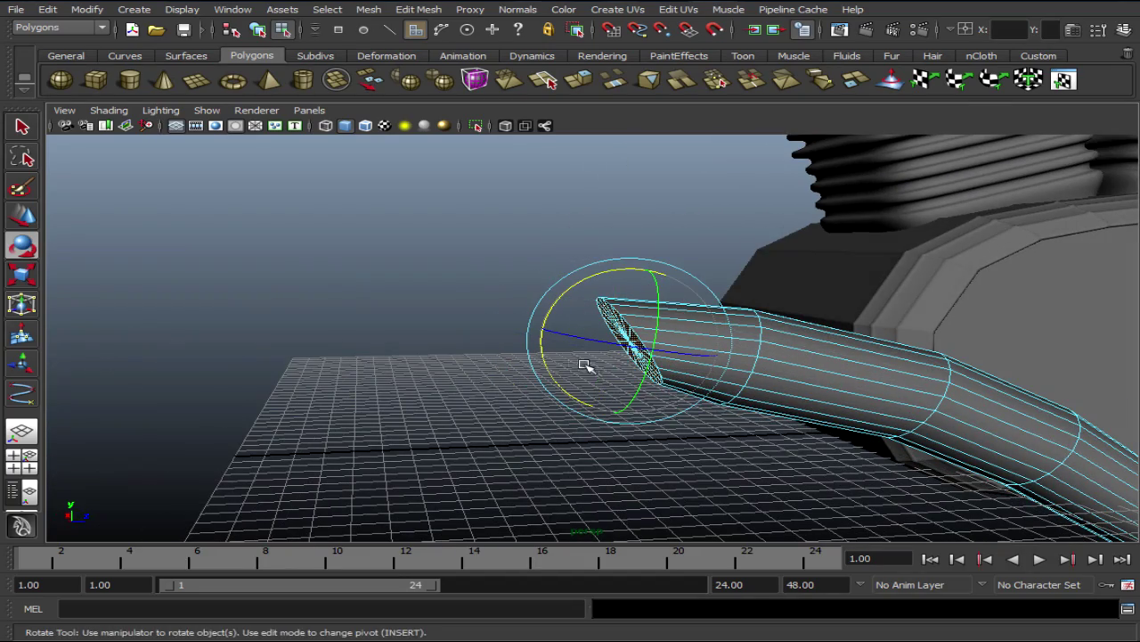
{"action": "left_click", "coordinate": [584, 81]}
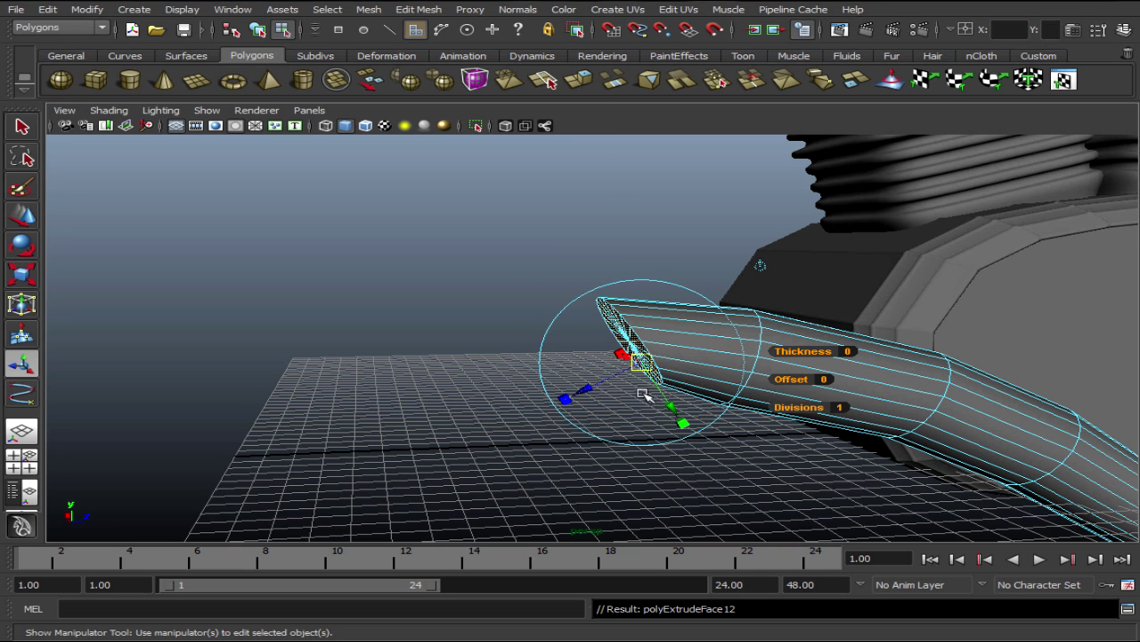
Shrink the extruded end face slightly inward to start a rim.
{"action": "mouse_move", "coordinate": [670, 401]}
{"action": "left_mouse_down", "text": "alt"}
{"action": "mouse_move", "coordinate": [683, 412]}
{"action": "mouse_move", "coordinate": [746, 373]}
{"action": "left_mouse_up", "text": "alt"}
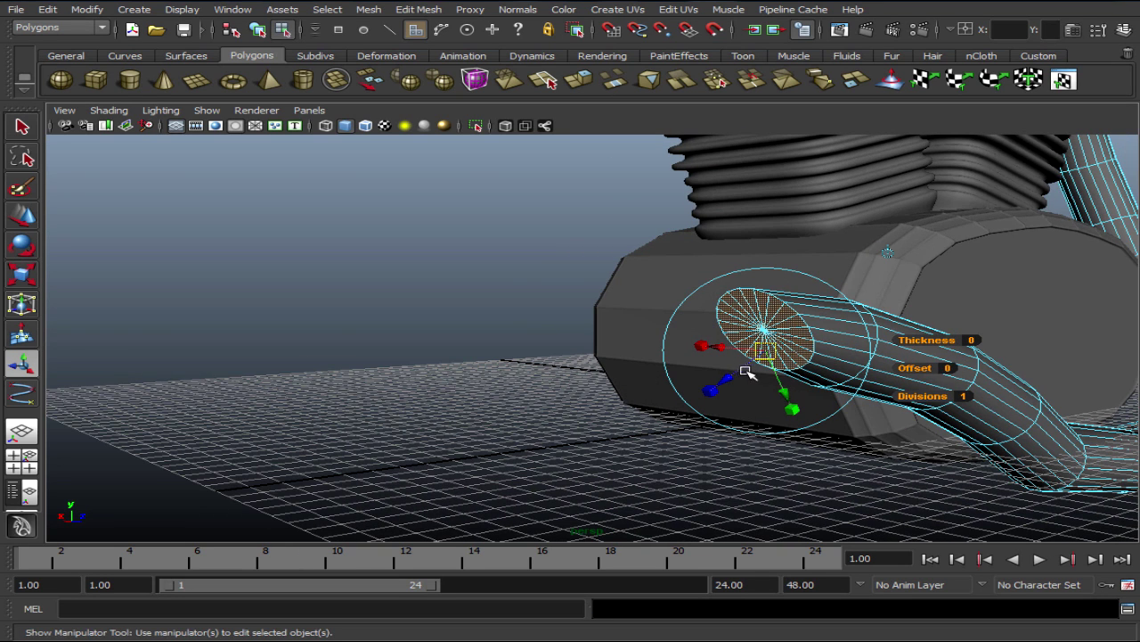
{"action": "left_click", "coordinate": [713, 353]}
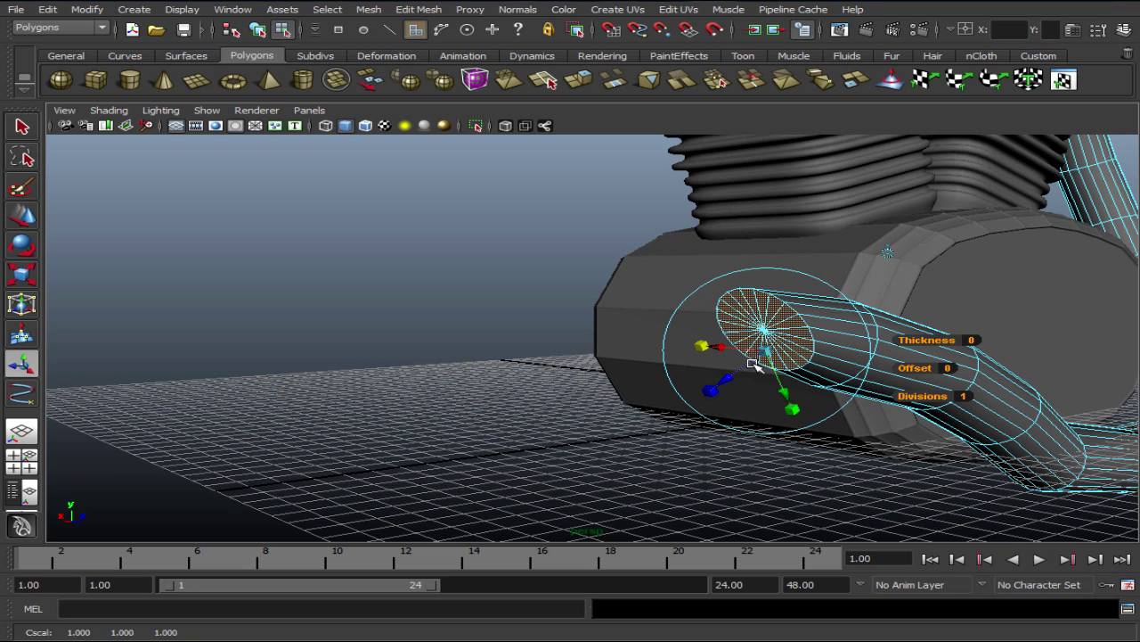
{"action": "left_click_drag", "start_coordinate": [777, 361], "coordinate": [774, 362]}
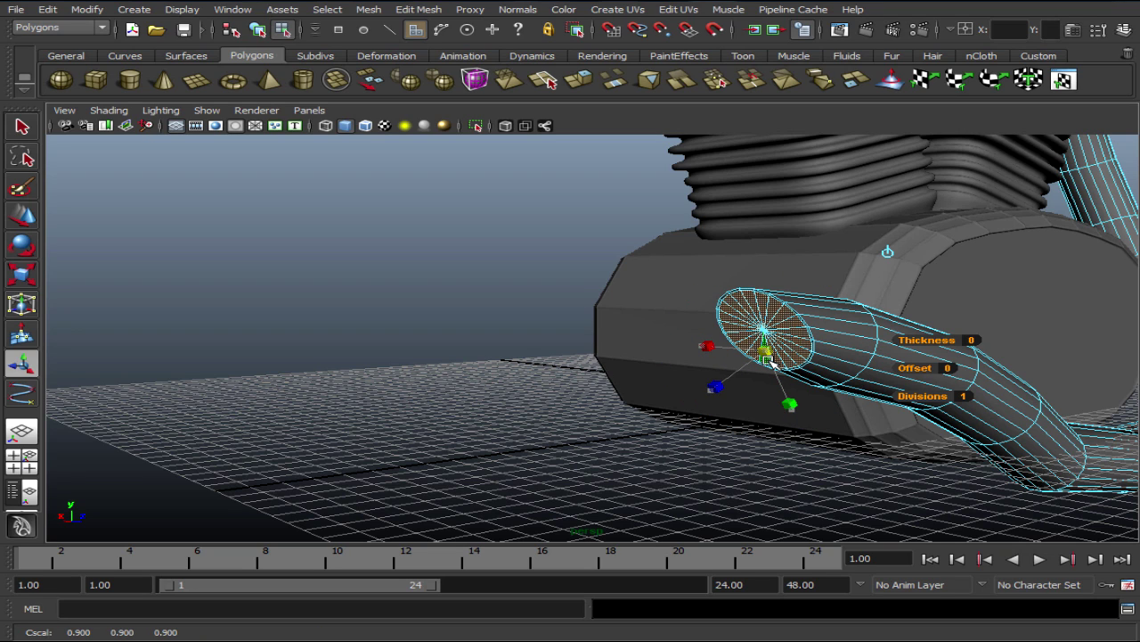
{"action": "left_click_drag", "start_coordinate": [772, 361], "coordinate": [772, 364]}
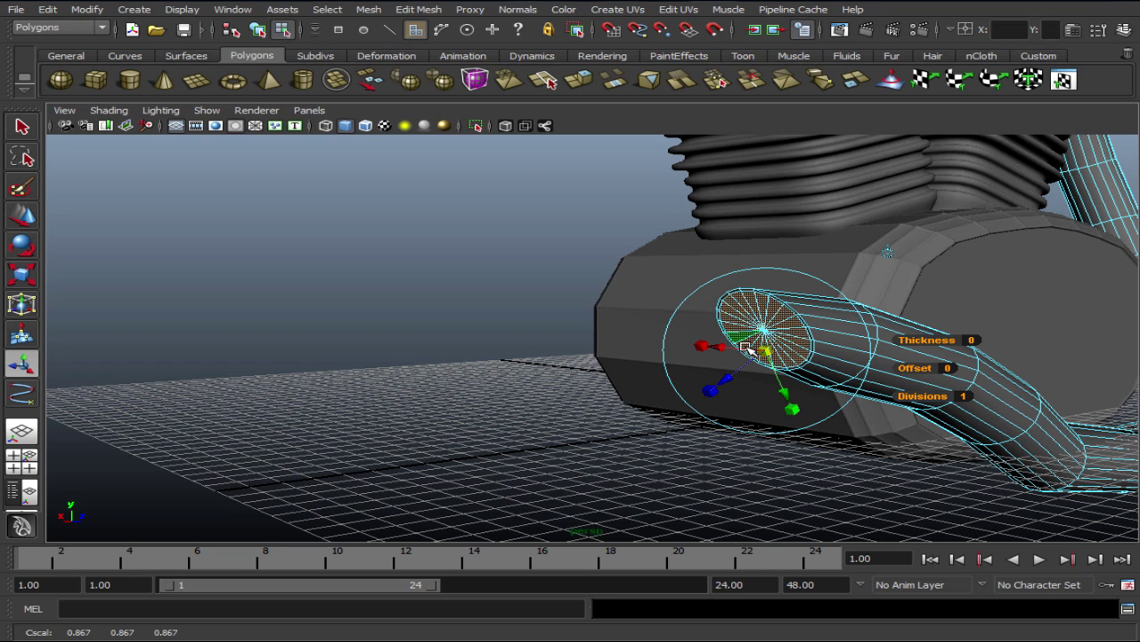
Undo the extra repeat, inset the end face to 0.85 and extrude it again.
{"action": "key", "text": "g"}
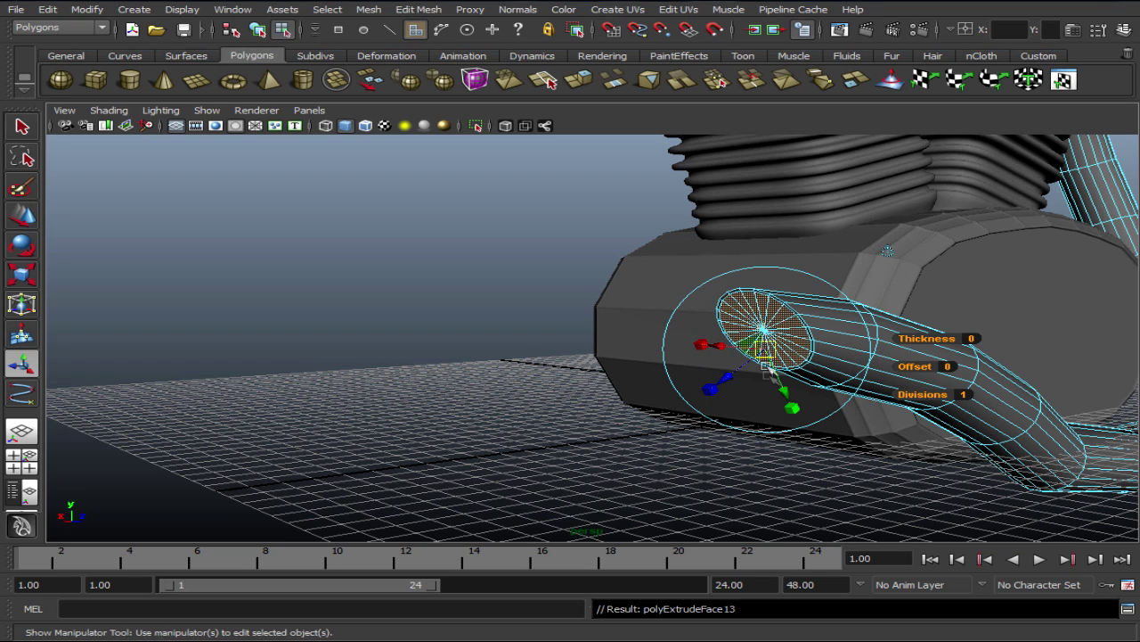
{"action": "key", "text": "ctrl+z"}
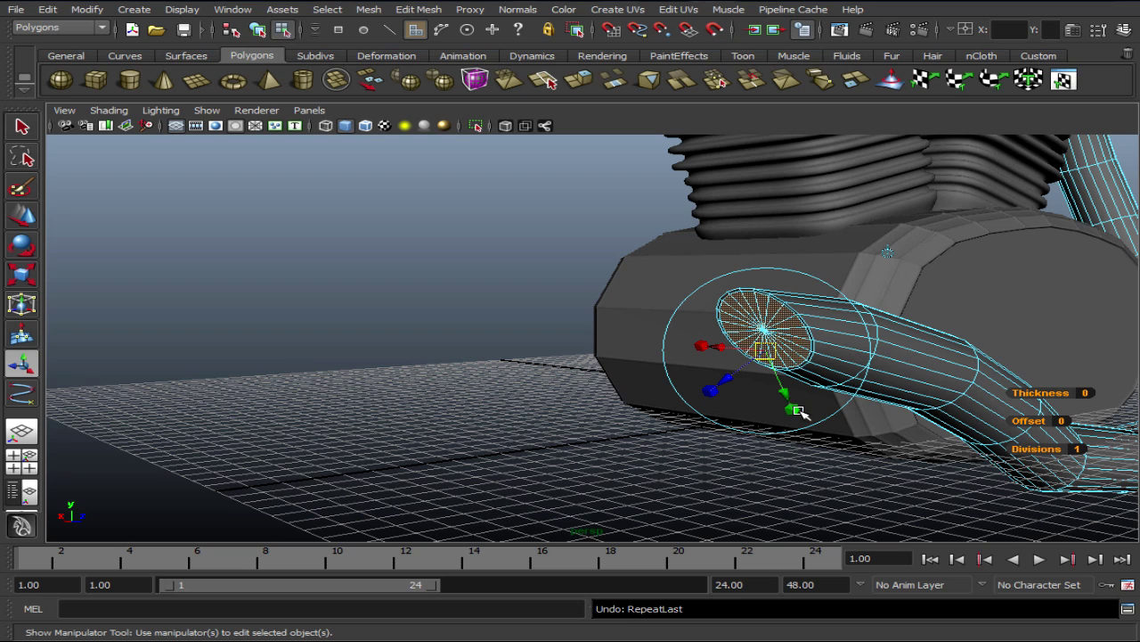
{"action": "key", "text": "ctrl+z"}
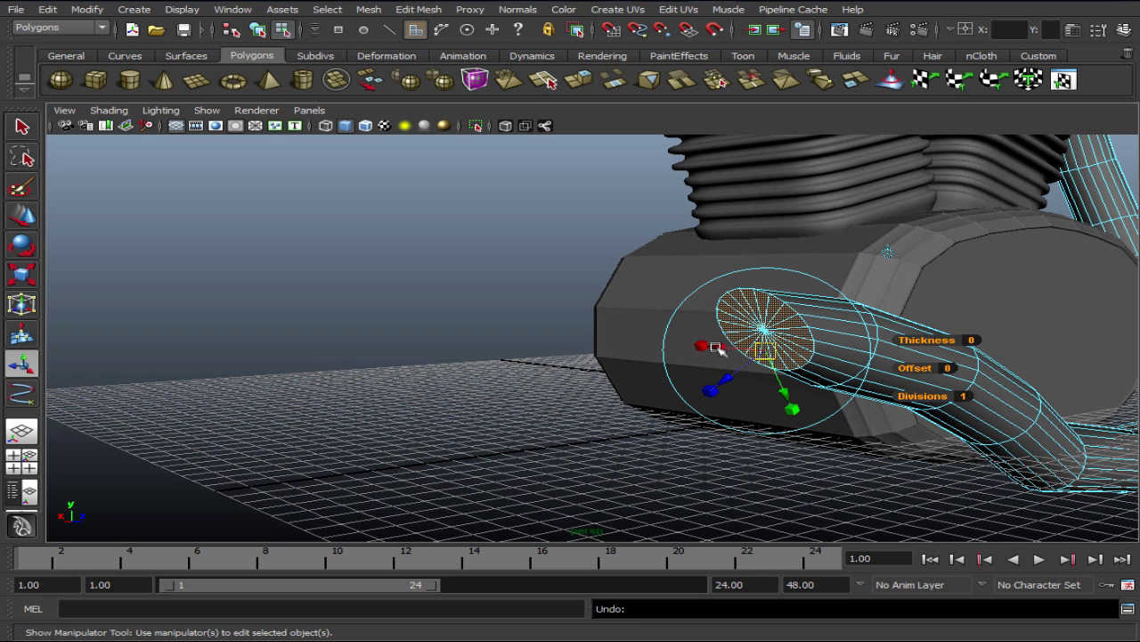
{"action": "left_click", "coordinate": [715, 347]}
{"action": "left_click_drag", "start_coordinate": [792, 374], "coordinate": [777, 365]}
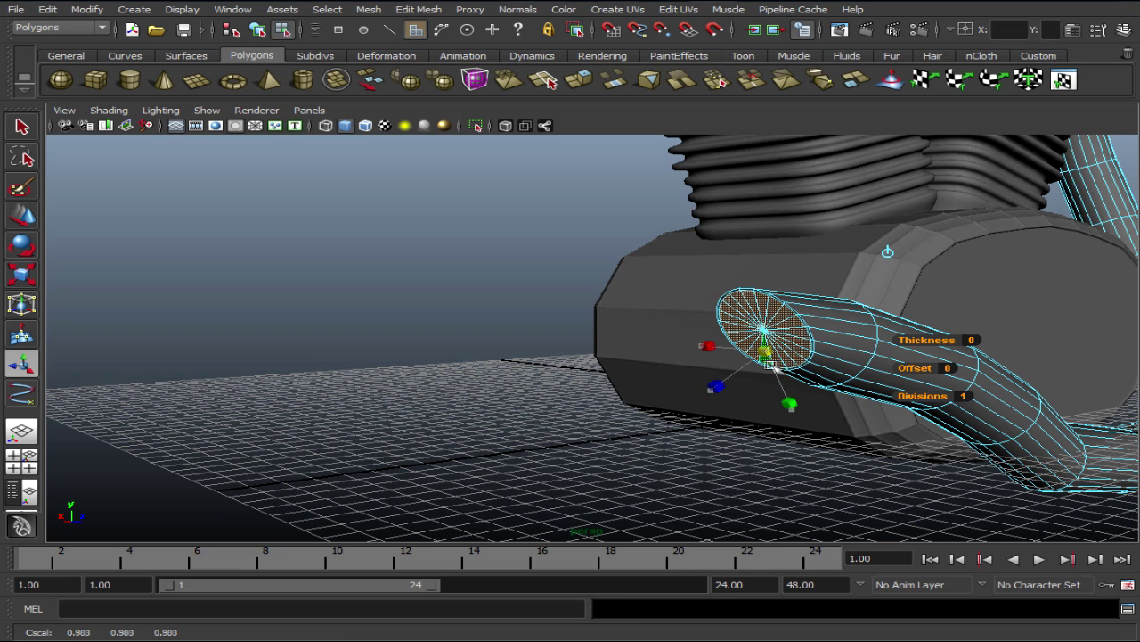
{"action": "key", "text": "ctrl+e"}
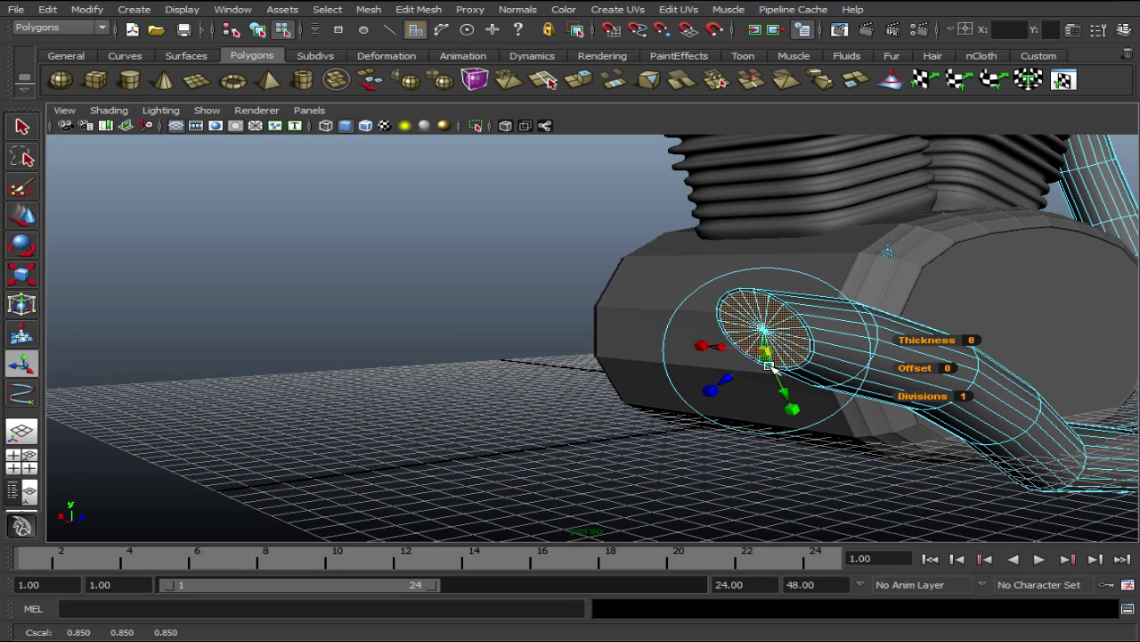
{"action": "key", "text": "w"}
{"action": "mouse_move", "coordinate": [734, 402]}
{"action": "left_mouse_down", "text": "alt"}
{"action": "mouse_move", "coordinate": [802, 350]}
{"action": "mouse_move", "coordinate": [867, 350]}
{"action": "mouse_move", "coordinate": [769, 339]}
{"action": "left_mouse_up", "text": "alt"}
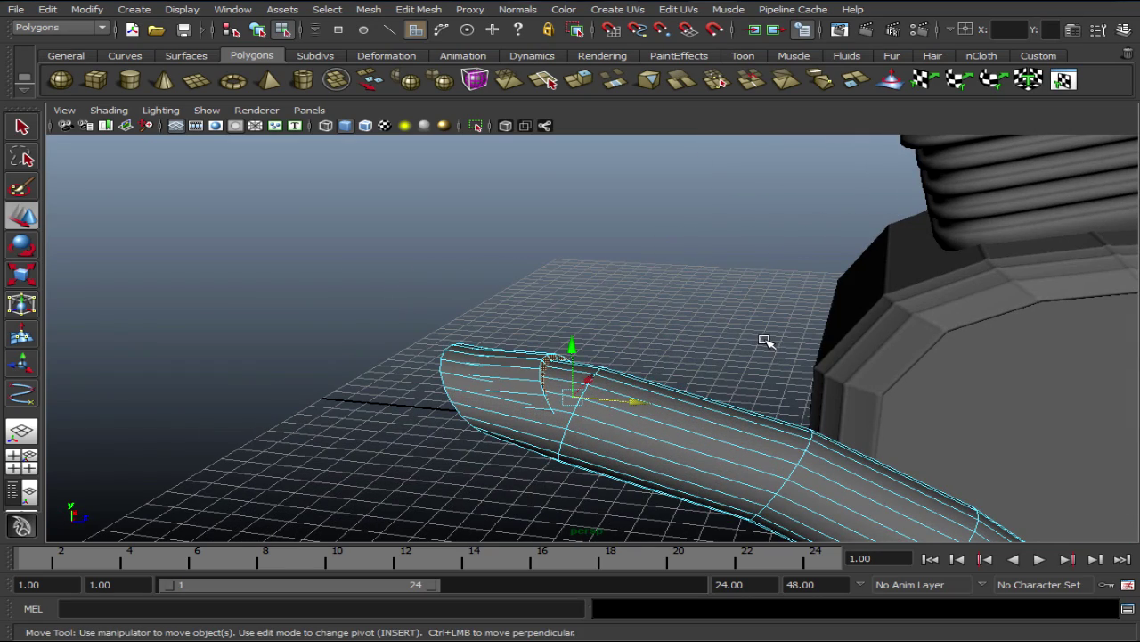
Move the inner end face up and rotate it to stand upright in the side view.
{"action": "mouse_move", "coordinate": [583, 354]}
{"action": "left_mouse_down"}
{"action": "mouse_move", "coordinate": [603, 374]}
{"action": "mouse_move", "coordinate": [632, 357]}
{"action": "mouse_move", "coordinate": [800, 380]}
{"action": "mouse_move", "coordinate": [650, 387]}
{"action": "mouse_move", "coordinate": [988, 420]}
{"action": "mouse_move", "coordinate": [788, 393]}
{"action": "left_mouse_up"}
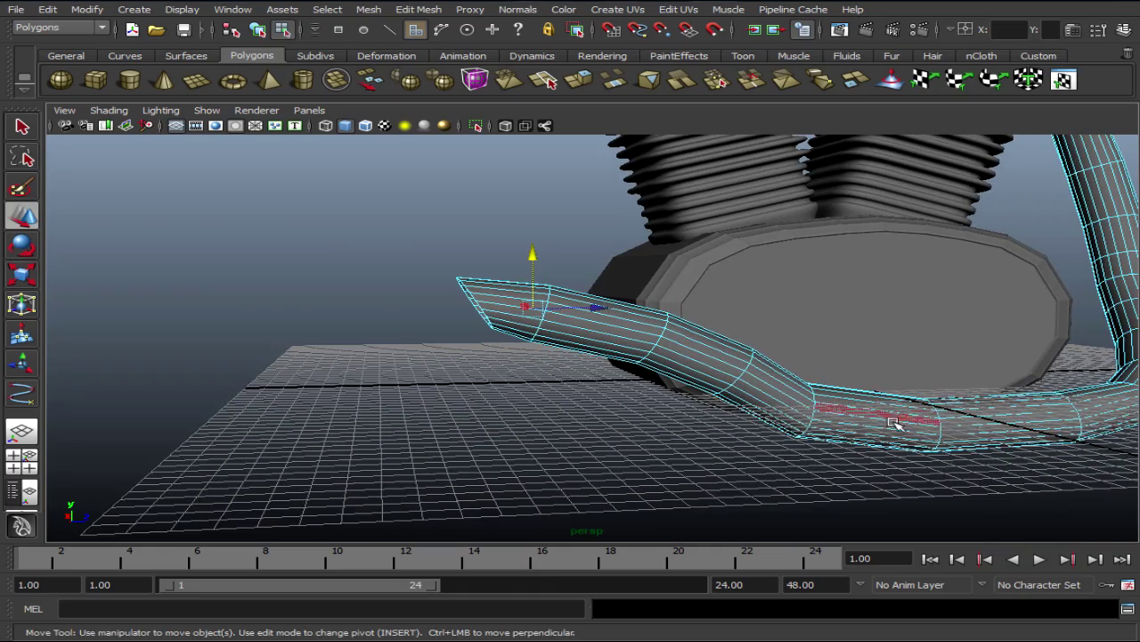
{"action": "mouse_move", "coordinate": [570, 412]}
{"action": "left_mouse_down", "text": "alt"}
{"action": "mouse_move", "coordinate": [718, 402]}
{"action": "mouse_move", "coordinate": [582, 395]}
{"action": "mouse_move", "coordinate": [611, 407]}
{"action": "mouse_move", "coordinate": [710, 392]}
{"action": "mouse_move", "coordinate": [634, 400]}
{"action": "mouse_move", "coordinate": [607, 395]}
{"action": "mouse_move", "coordinate": [611, 387]}
{"action": "left_mouse_up", "text": "alt"}
{"action": "scroll", "coordinate": [607, 395], "scroll_direction": "up", "scroll_amount": 3}
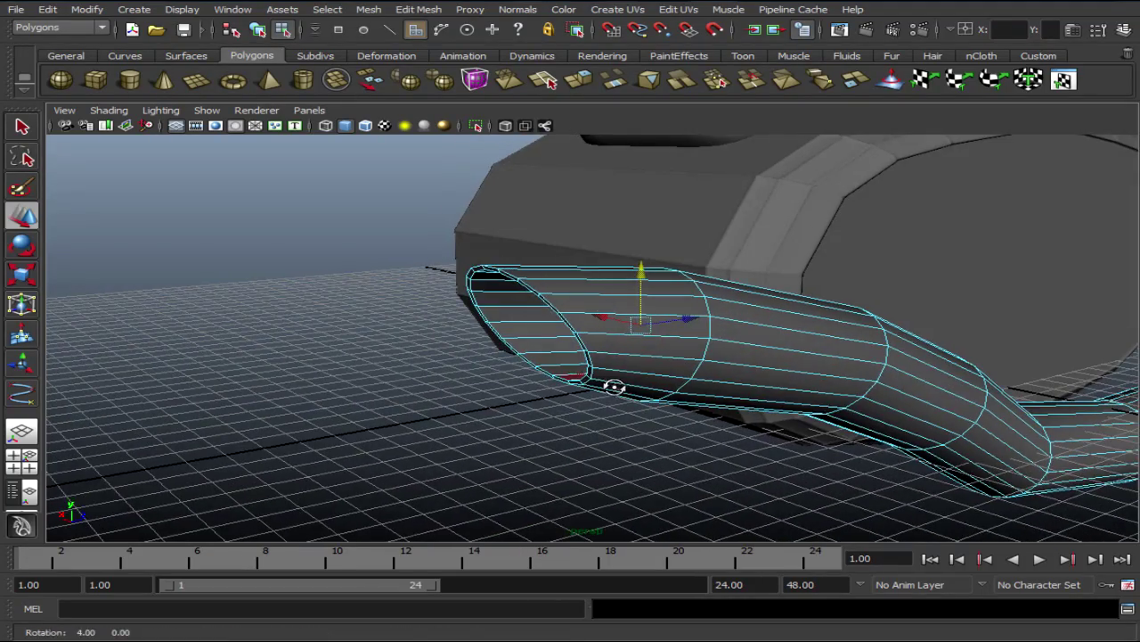
{"action": "left_click_drag", "start_coordinate": [696, 391], "coordinate": [638, 390], "text": "alt"}
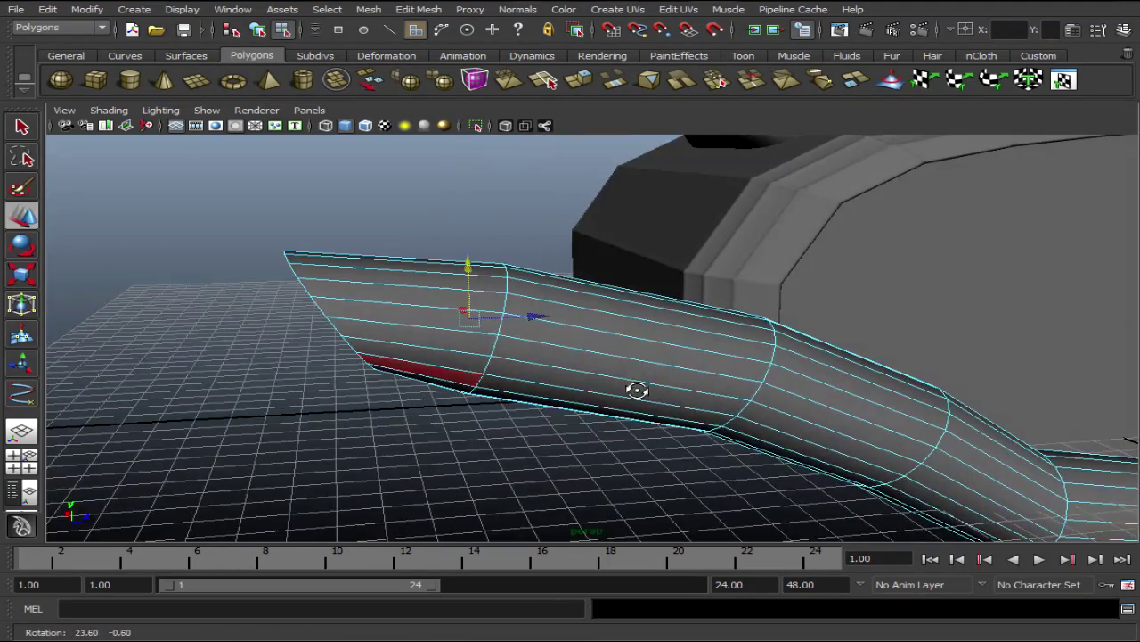
{"action": "key", "text": "space"}
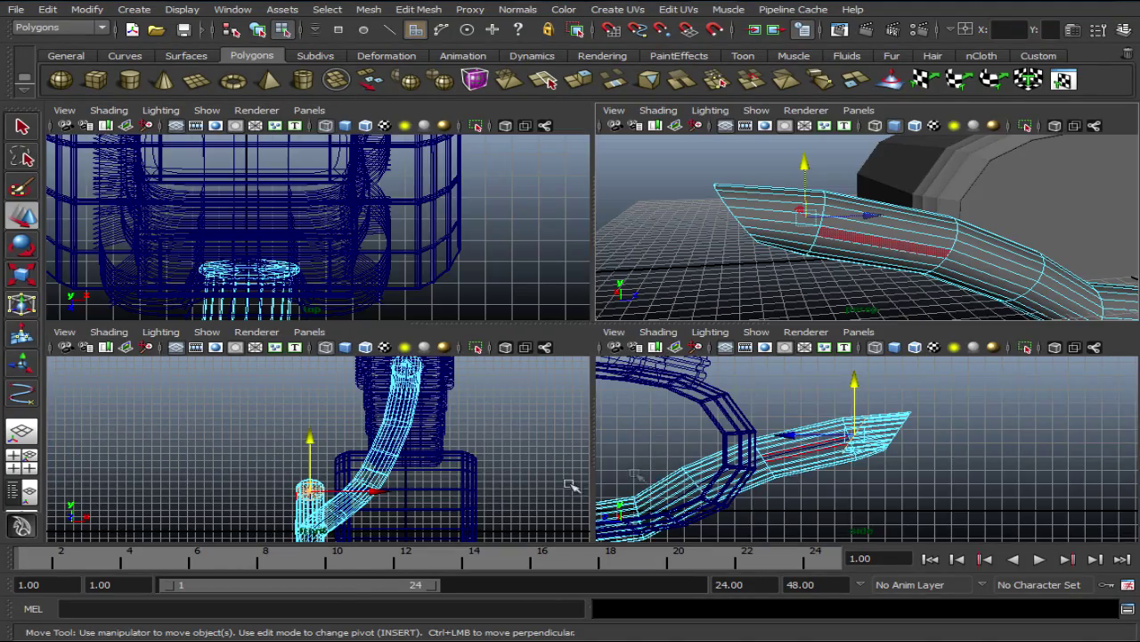
{"action": "key", "text": "space"}
{"action": "scroll", "coordinate": [773, 455], "scroll_direction": "up", "scroll_amount": 3}
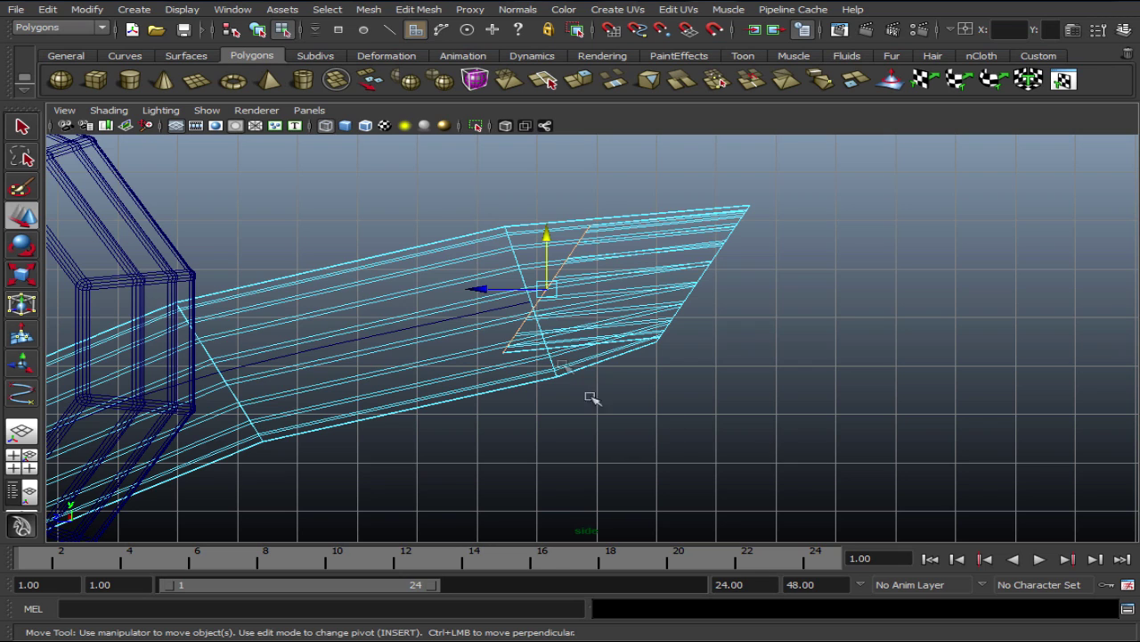
{"action": "key", "text": "r"}
{"action": "key", "text": "e"}
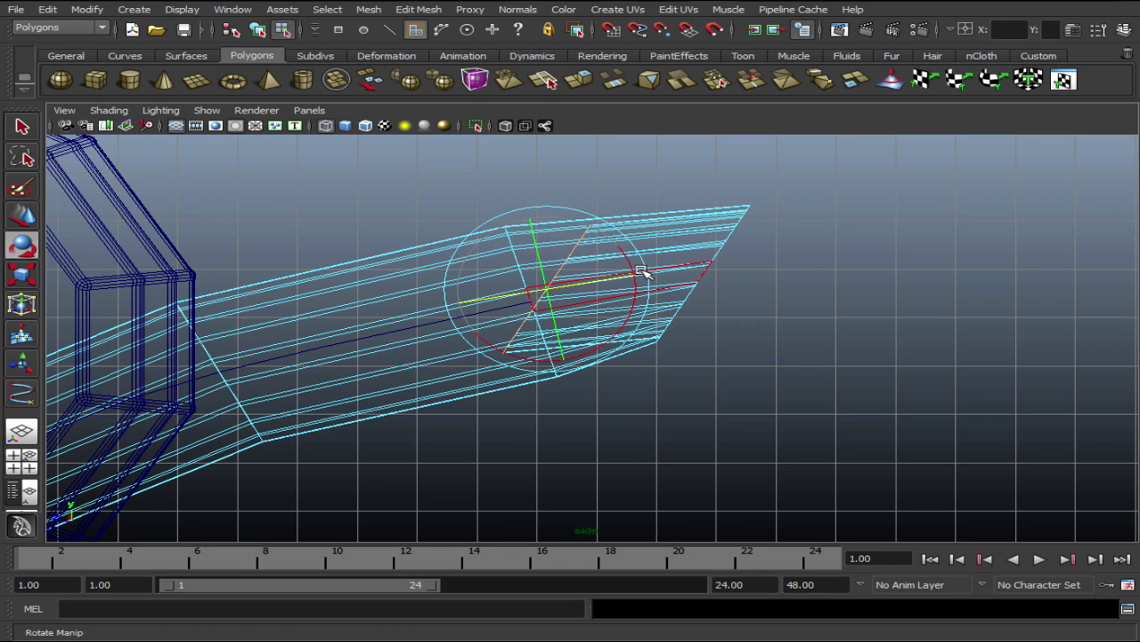
{"action": "left_click_drag", "start_coordinate": [640, 276], "coordinate": [605, 240]}
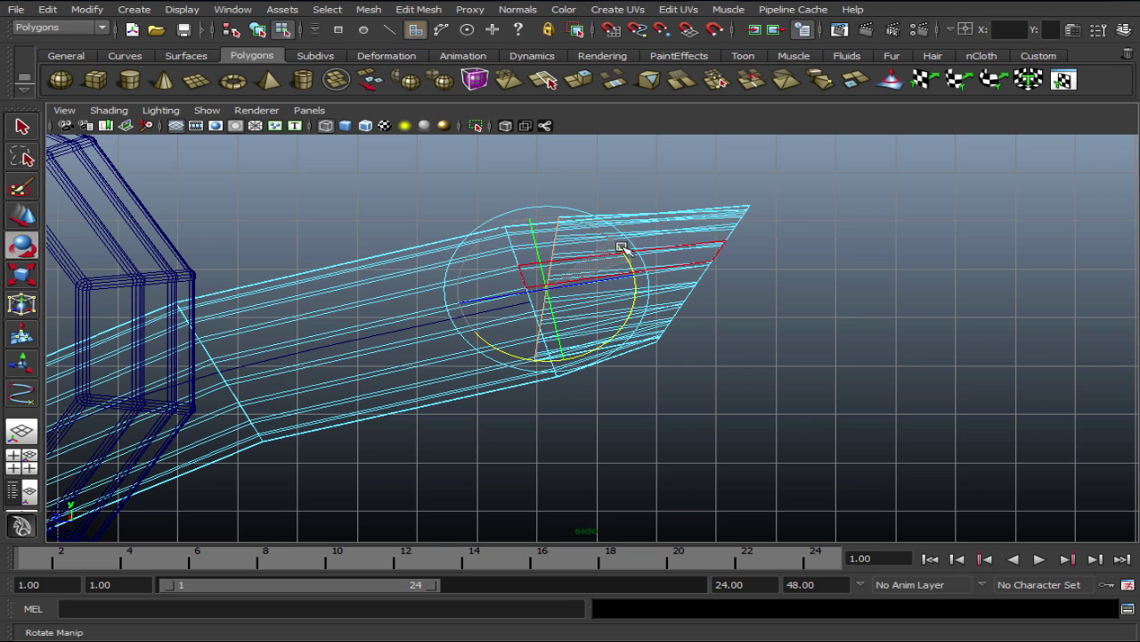
Push the inner face deep into the tube, centre it, and shrink it slightly.
{"action": "key", "text": "w"}
{"action": "left_click_drag", "start_coordinate": [567, 247], "coordinate": [556, 256]}
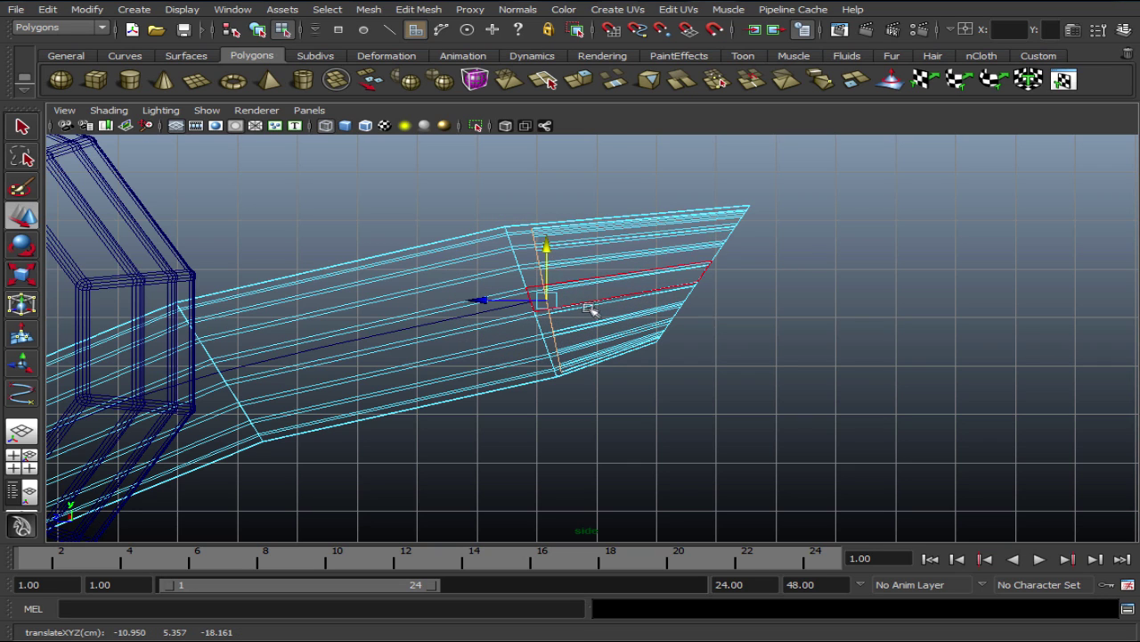
{"action": "left_click_drag", "start_coordinate": [497, 304], "coordinate": [470, 304]}
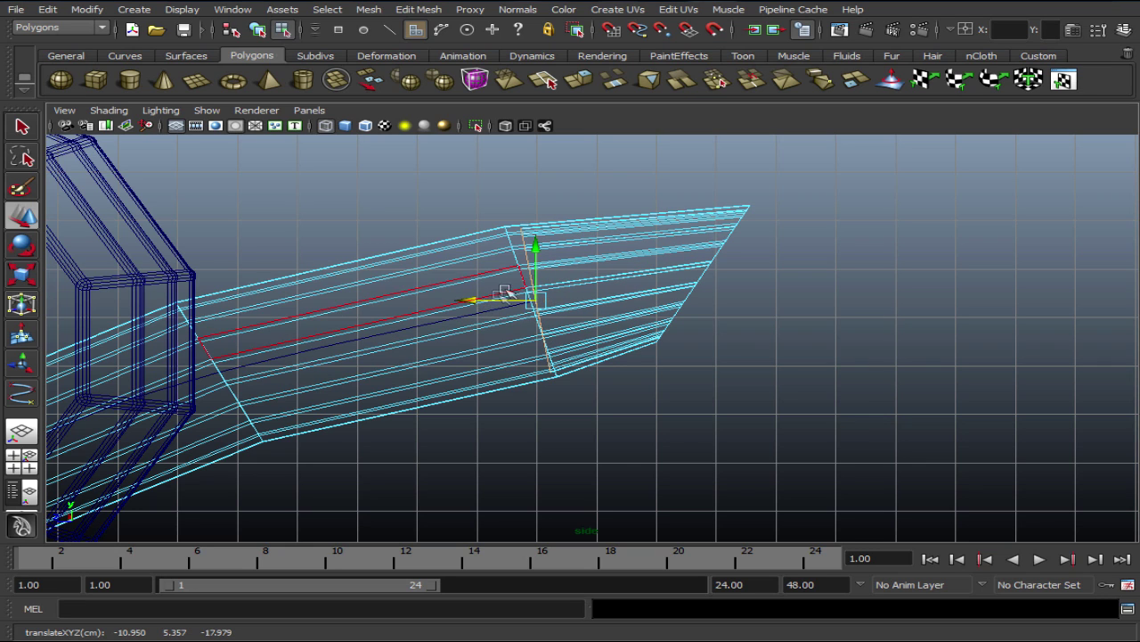
{"action": "left_click_drag", "start_coordinate": [548, 258], "coordinate": [549, 263]}
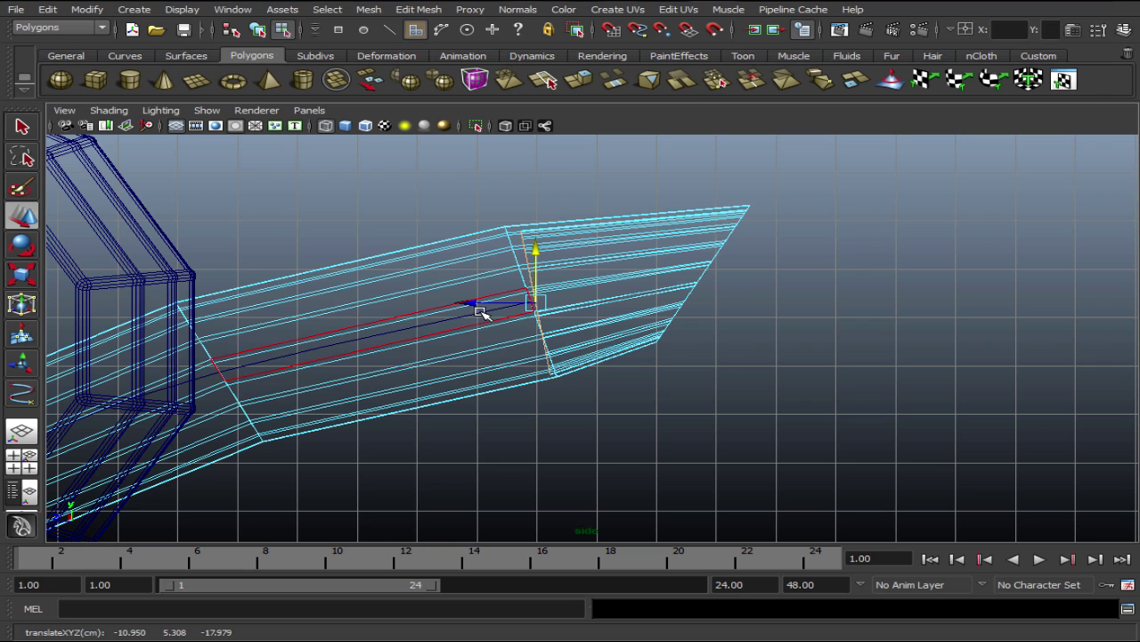
{"action": "middle_click_drag", "start_coordinate": [475, 318], "coordinate": [369, 326]}
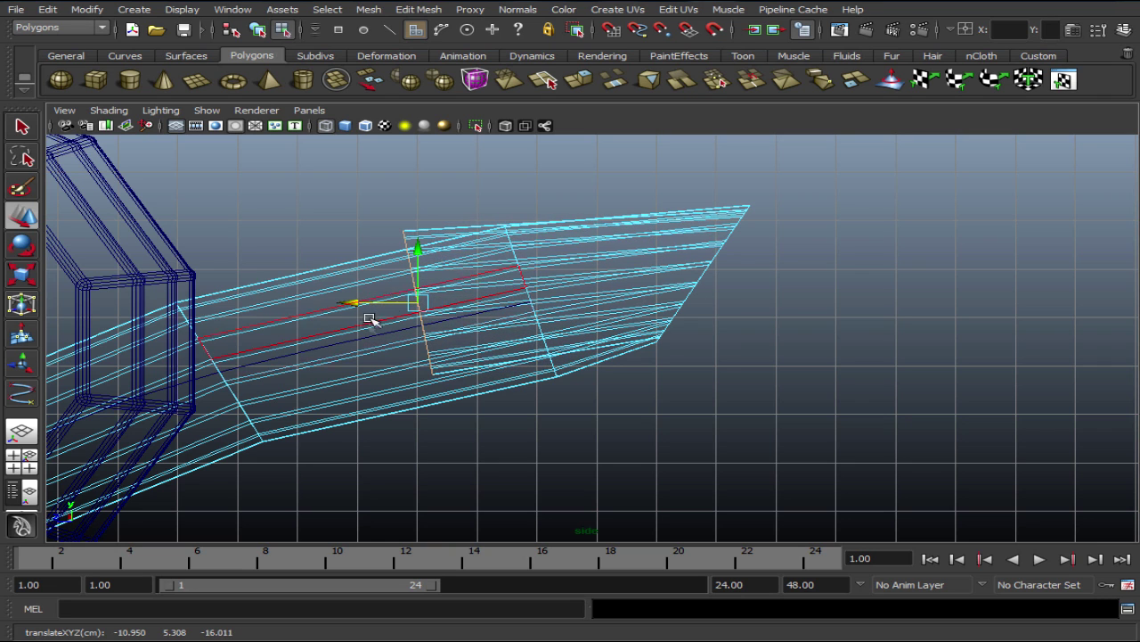
{"action": "left_click_drag", "start_coordinate": [418, 264], "coordinate": [426, 276]}
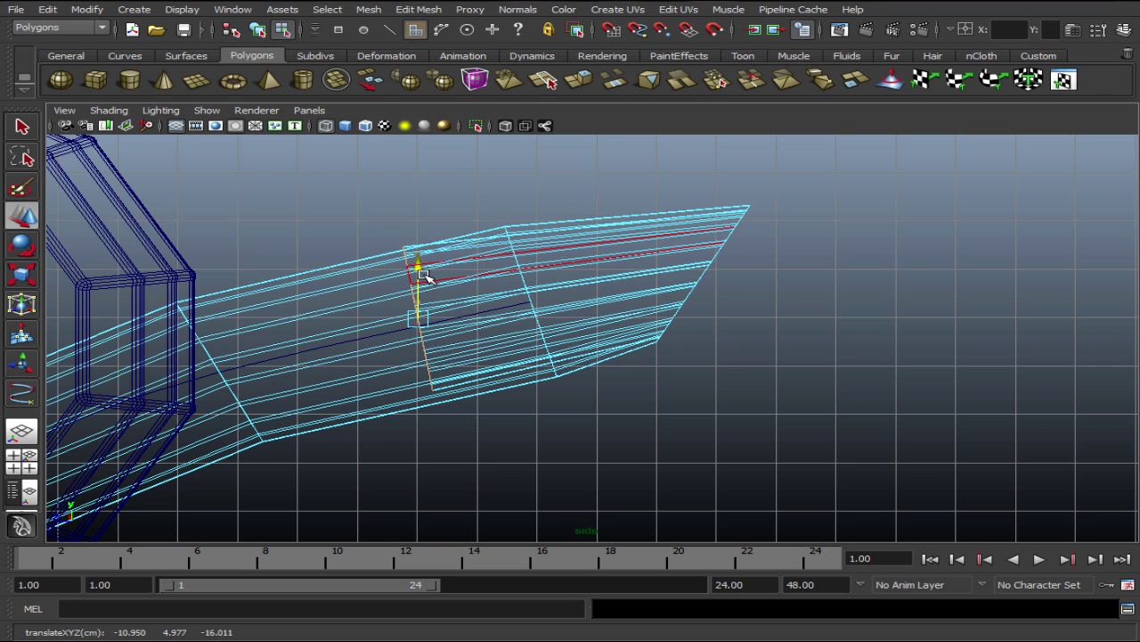
{"action": "key", "text": "r"}
{"action": "mouse_move", "coordinate": [433, 321]}
{"action": "middle_mouse_down"}
{"action": "mouse_move", "coordinate": [433, 333]}
{"action": "mouse_move", "coordinate": [415, 330]}
{"action": "middle_mouse_up"}
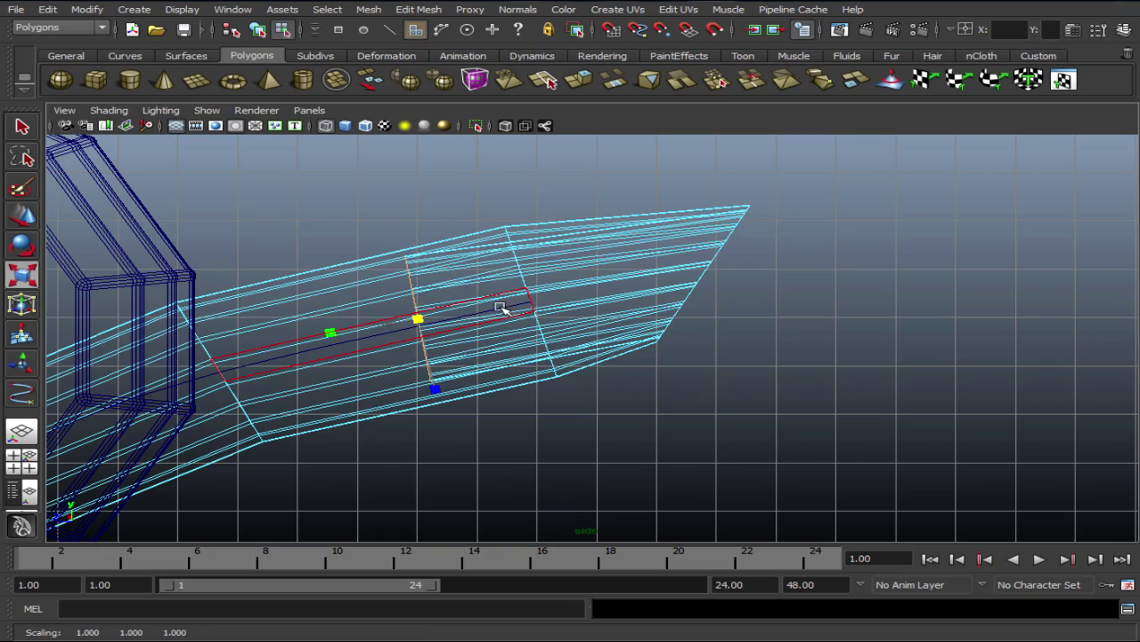
{"action": "key", "text": "space"}
{"action": "key", "text": "space"}
{"action": "mouse_move", "coordinate": [522, 326]}
{"action": "left_mouse_down", "text": "alt"}
{"action": "mouse_move", "coordinate": [591, 326]}
{"action": "mouse_move", "coordinate": [543, 326]}
{"action": "left_mouse_up", "text": "alt"}
Leave face editing, check the front finned cylinder, and reselect the exhaust pipe.
{"action": "mouse_move", "coordinate": [510, 372]}
{"action": "left_mouse_down", "text": "alt"}
{"action": "mouse_move", "coordinate": [565, 368]}
{"action": "mouse_move", "coordinate": [595, 312]}
{"action": "left_mouse_up", "text": "alt"}
{"action": "right_click_drag", "start_coordinate": [595, 312], "coordinate": [717, 290]}
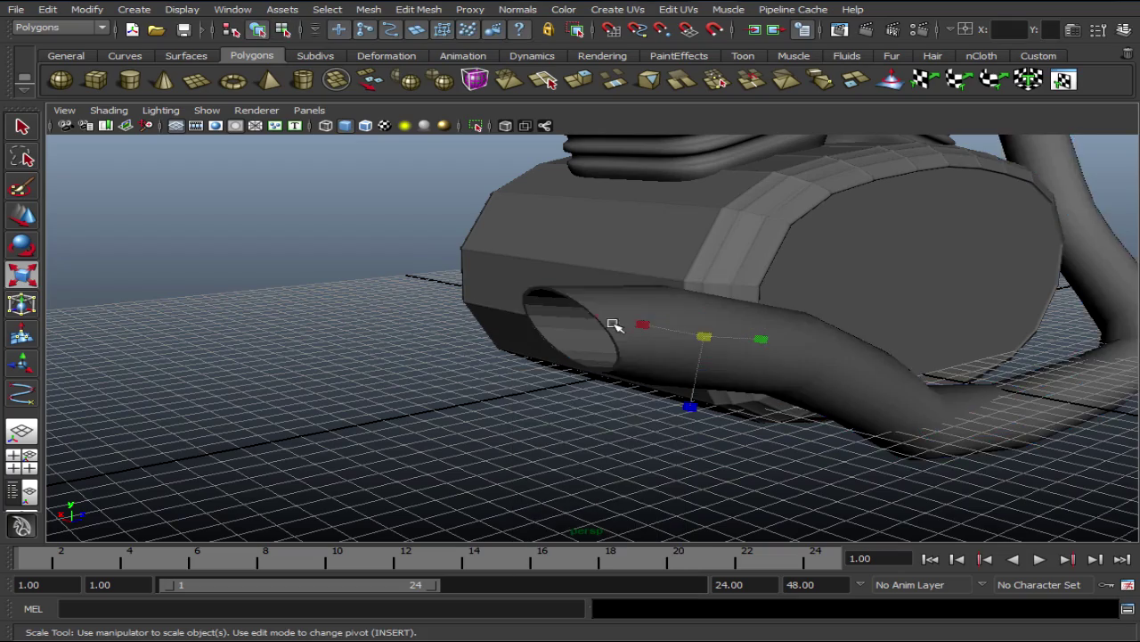
{"action": "left_click", "coordinate": [591, 419]}
{"action": "mouse_move", "coordinate": [484, 407]}
{"action": "left_mouse_down", "text": "alt"}
{"action": "mouse_move", "coordinate": [522, 401]}
{"action": "mouse_move", "coordinate": [425, 404]}
{"action": "mouse_move", "coordinate": [565, 305]}
{"action": "mouse_move", "coordinate": [586, 344]}
{"action": "mouse_move", "coordinate": [568, 313]}
{"action": "mouse_move", "coordinate": [596, 256]}
{"action": "mouse_move", "coordinate": [734, 300]}
{"action": "mouse_move", "coordinate": [463, 311]}
{"action": "left_mouse_up", "text": "alt"}
{"action": "left_click", "coordinate": [583, 217]}
{"action": "mouse_move", "coordinate": [934, 280]}
{"action": "left_mouse_down", "text": "alt"}
{"action": "mouse_move", "coordinate": [779, 280]}
{"action": "mouse_move", "coordinate": [883, 300]}
{"action": "mouse_move", "coordinate": [824, 289]}
{"action": "left_mouse_up", "text": "alt"}
{"action": "scroll", "coordinate": [692, 306], "scroll_direction": "up", "scroll_amount": 2}
{"action": "scroll", "coordinate": [746, 262], "scroll_direction": "up", "scroll_amount": 3}
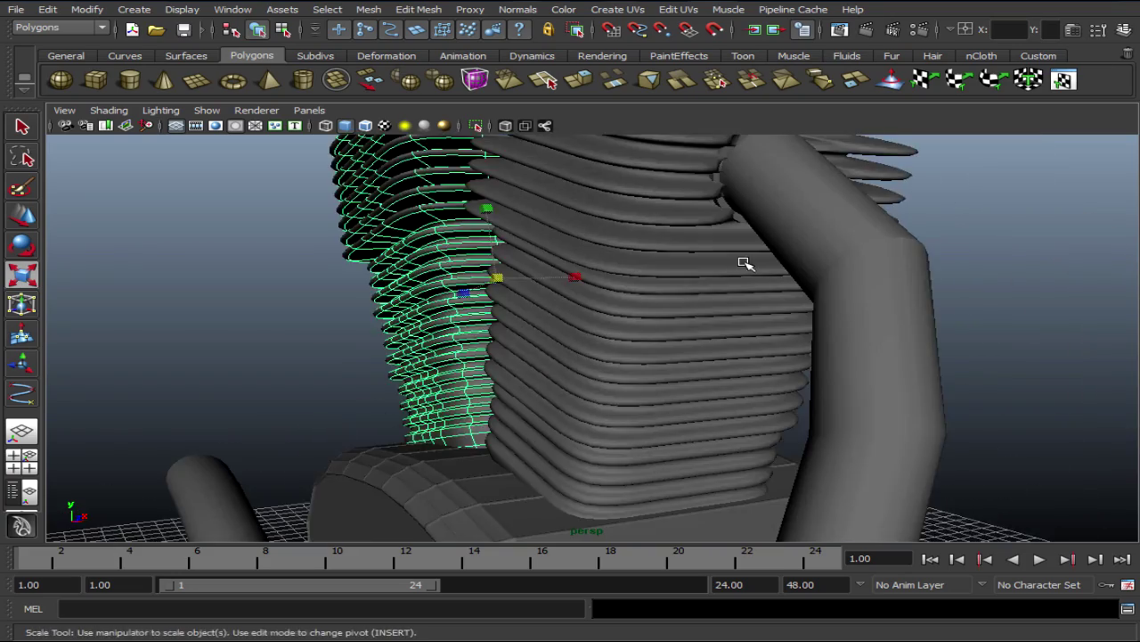
{"action": "scroll", "coordinate": [728, 300], "scroll_direction": "up", "scroll_amount": 2}
{"action": "left_click", "coordinate": [746, 270]}
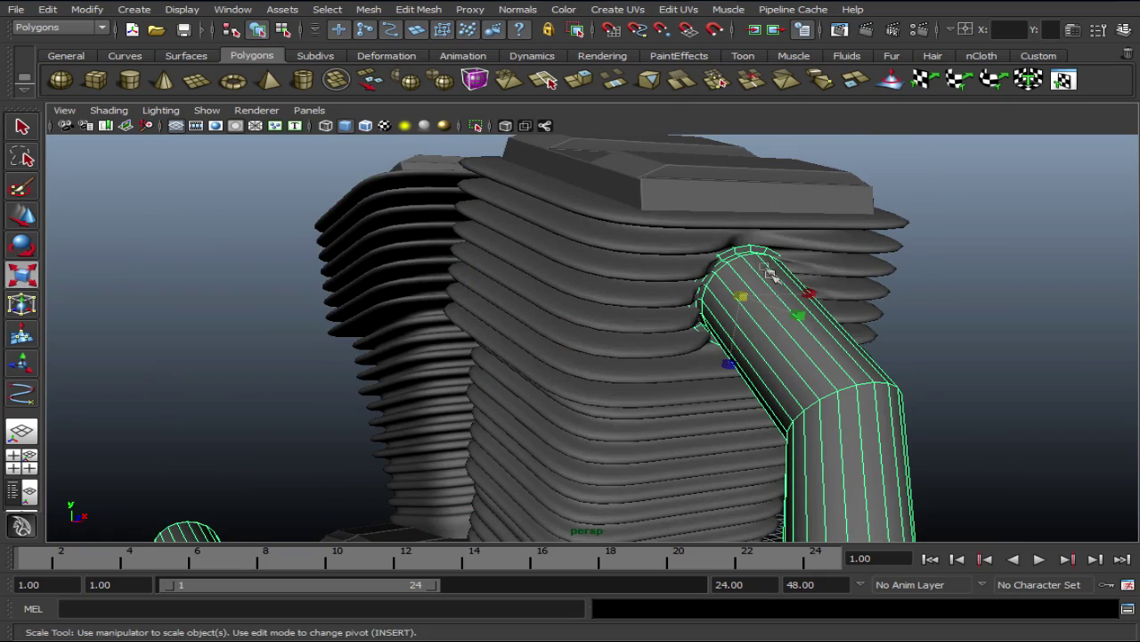
Show the whole engine in the maximised perspective view and start a Polygon Cylinder.
{"action": "left_click_drag", "start_coordinate": [472, 241], "coordinate": [692, 237], "text": "alt"}
{"action": "key", "text": "space"}
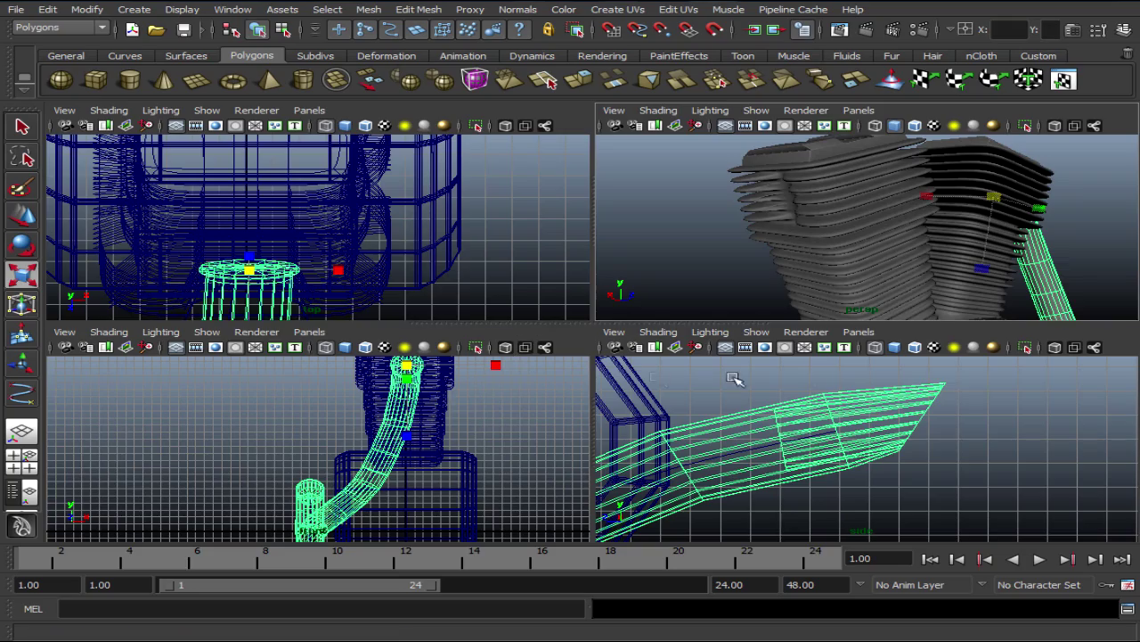
{"action": "key", "text": "space"}
{"action": "mouse_move", "coordinate": [636, 326]}
{"action": "left_mouse_down", "text": "alt"}
{"action": "mouse_move", "coordinate": [562, 343]}
{"action": "mouse_move", "coordinate": [547, 356]}
{"action": "mouse_move", "coordinate": [561, 393]}
{"action": "left_mouse_up", "text": "alt"}
{"action": "left_click", "coordinate": [130, 81]}
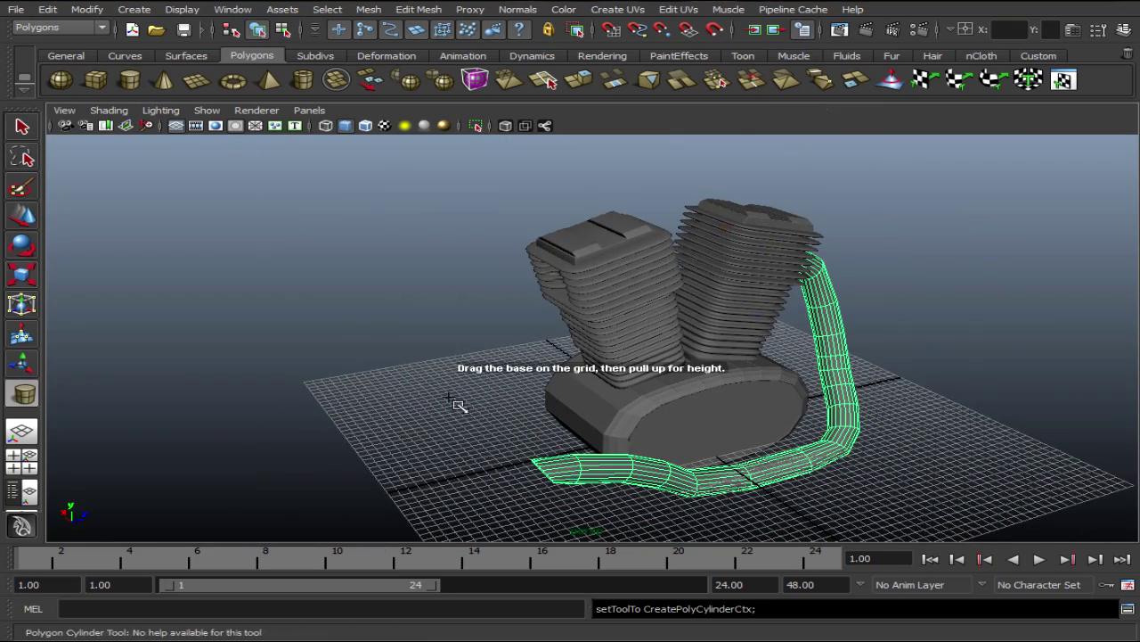
Draw a thin polygon cylinder on the grid and lift it above the grid.
{"action": "left_click_drag", "start_coordinate": [501, 464], "coordinate": [512, 466]}
{"action": "mouse_move", "coordinate": [516, 466]}
{"action": "right_mouse_down", "text": "alt"}
{"action": "mouse_move", "coordinate": [506, 446]}
{"action": "mouse_move", "coordinate": [496, 461]}
{"action": "mouse_move", "coordinate": [541, 416]}
{"action": "right_mouse_up", "text": "alt"}
{"action": "left_click_drag", "start_coordinate": [541, 416], "coordinate": [544, 411]}
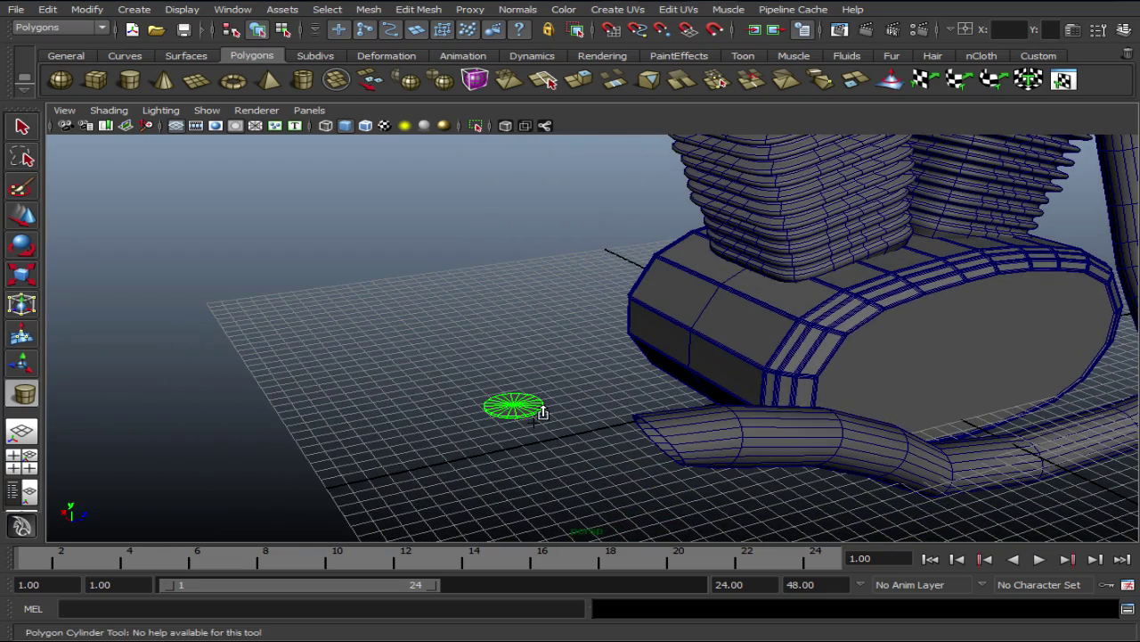
{"action": "key", "text": "w"}
{"action": "left_click_drag", "start_coordinate": [510, 365], "coordinate": [535, 173]}
{"action": "key", "text": "r"}
{"action": "key", "text": "e"}
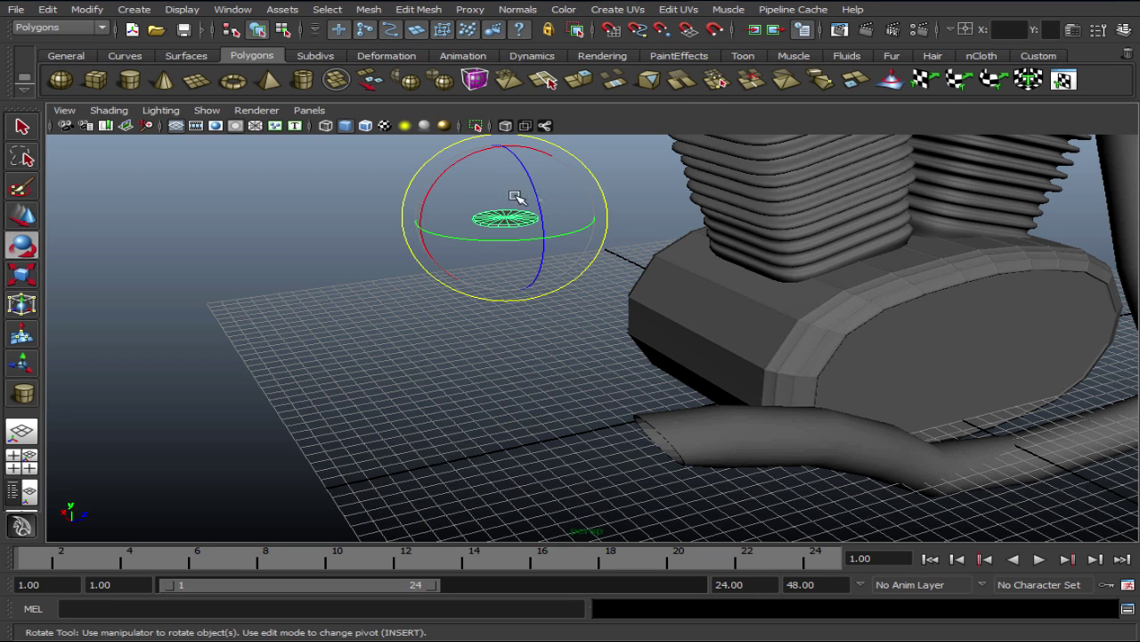
Set the cylinder's Rotate X to 90 in the Channel Box.
{"action": "left_click", "coordinate": [1125, 30]}
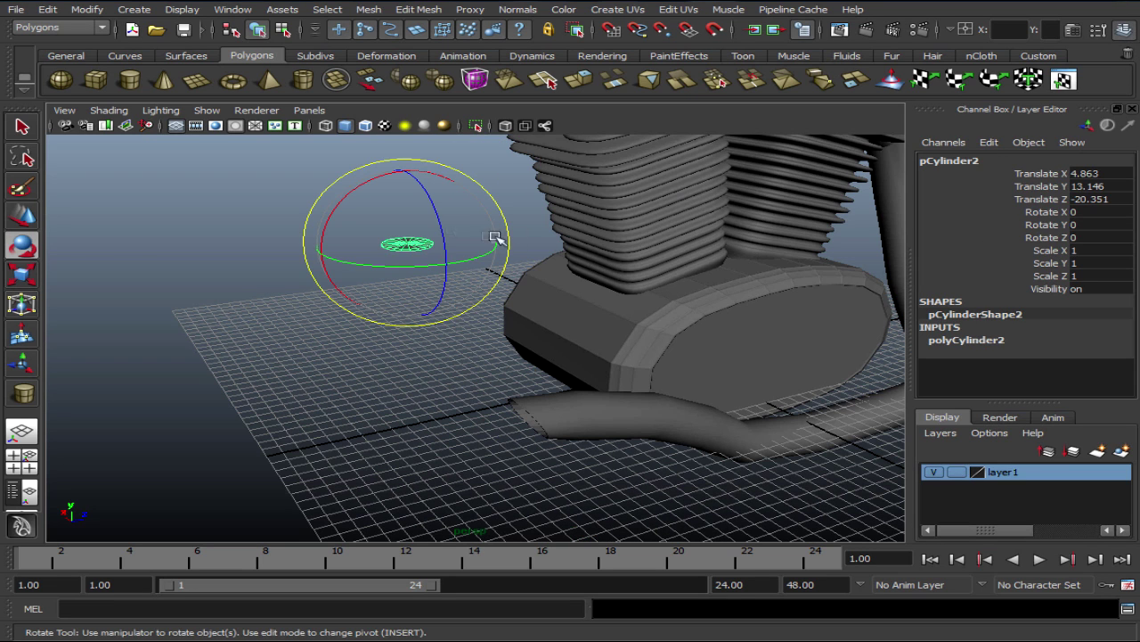
{"action": "mouse_move", "coordinate": [356, 212]}
{"action": "left_mouse_down"}
{"action": "mouse_move", "coordinate": [344, 216]}
{"action": "mouse_move", "coordinate": [677, 230]}
{"action": "left_mouse_up"}
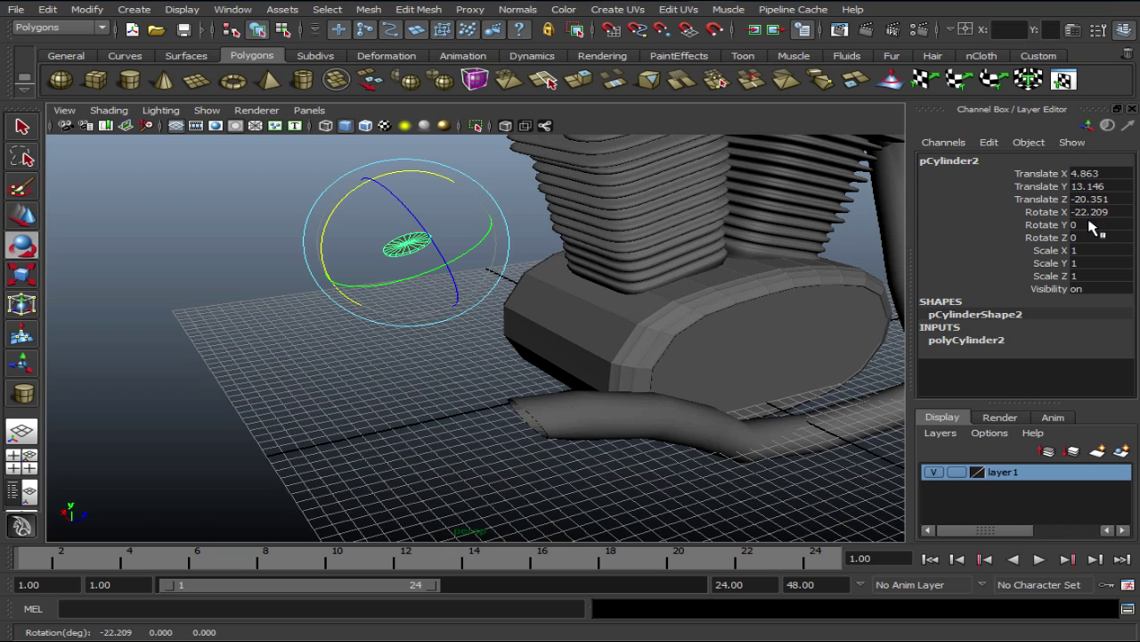
{"action": "type", "text": "90"}
{"action": "key", "text": "Return"}
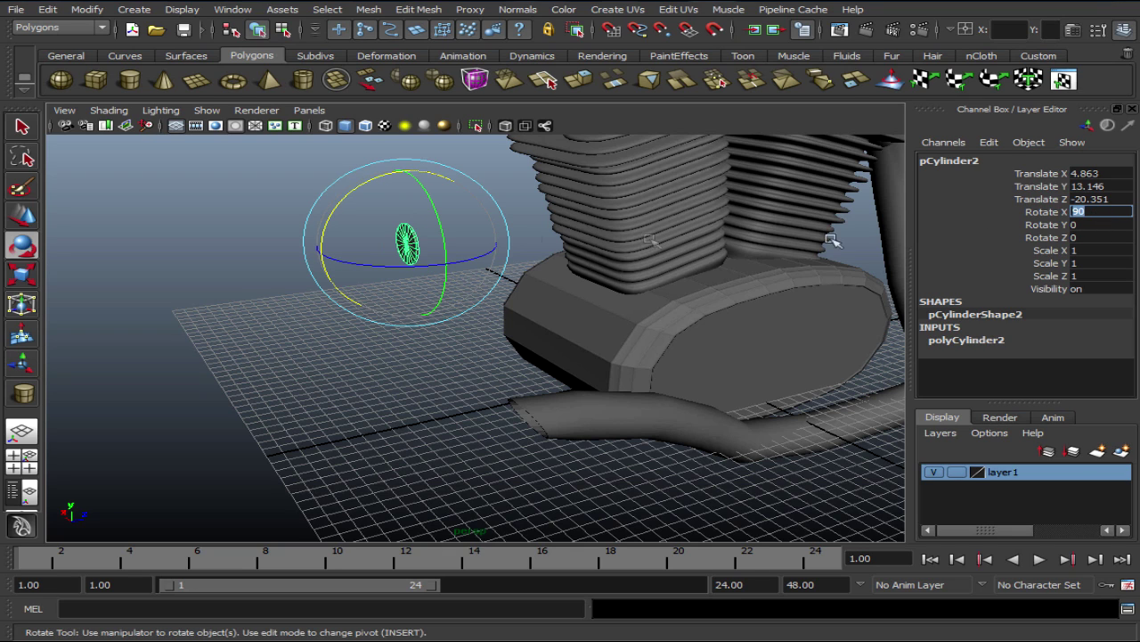
{"action": "key", "text": "w"}
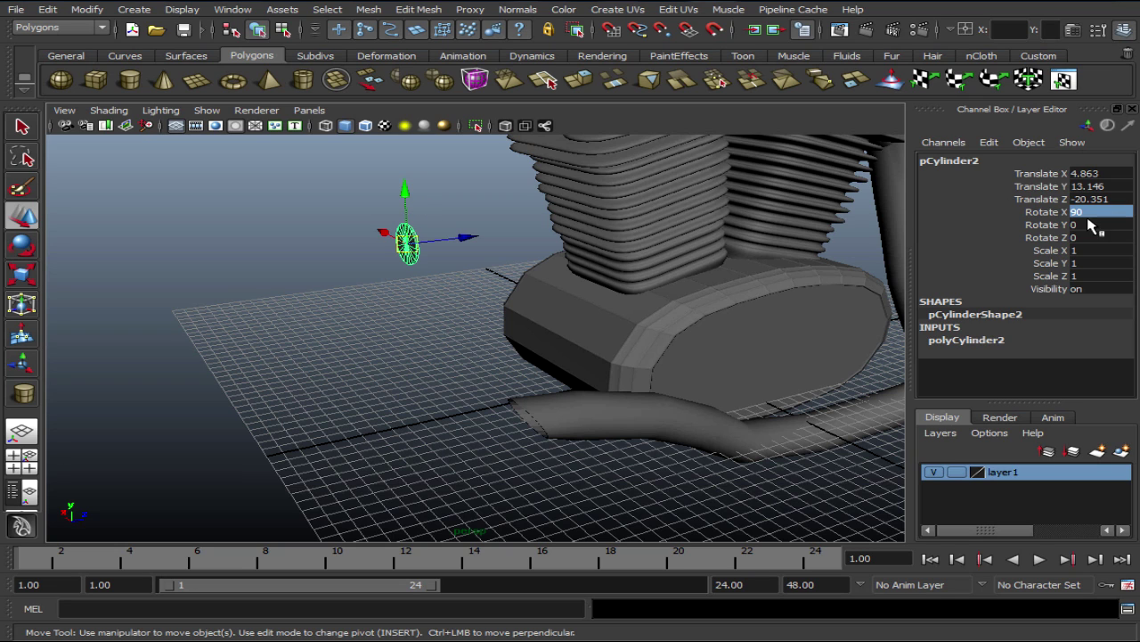
Duplicate the cylinder and move it beside the engine at fin height.
{"action": "mouse_move", "coordinate": [520, 222]}
{"action": "left_mouse_down", "text": "alt"}
{"action": "mouse_move", "coordinate": [476, 237]}
{"action": "mouse_move", "coordinate": [573, 446]}
{"action": "left_mouse_up", "text": "alt"}
{"action": "key", "text": "ctrl+d"}
{"action": "mouse_move", "coordinate": [534, 405]}
{"action": "left_mouse_down"}
{"action": "mouse_move", "coordinate": [724, 352]}
{"action": "mouse_move", "coordinate": [713, 351]}
{"action": "left_mouse_up"}
{"action": "mouse_move", "coordinate": [686, 299]}
{"action": "left_mouse_down"}
{"action": "mouse_move", "coordinate": [682, 134]}
{"action": "mouse_move", "coordinate": [538, 271]}
{"action": "mouse_move", "coordinate": [683, 268]}
{"action": "mouse_move", "coordinate": [454, 245]}
{"action": "mouse_move", "coordinate": [440, 218]}
{"action": "mouse_move", "coordinate": [489, 235]}
{"action": "mouse_move", "coordinate": [535, 228]}
{"action": "mouse_move", "coordinate": [512, 230]}
{"action": "mouse_move", "coordinate": [633, 242]}
{"action": "mouse_move", "coordinate": [632, 227]}
{"action": "mouse_move", "coordinate": [687, 266]}
{"action": "left_mouse_up"}
{"action": "left_click_drag", "start_coordinate": [710, 206], "coordinate": [703, 190]}
Fine-tune the cylinder's position in the maximised front view.
{"action": "key", "text": "space"}
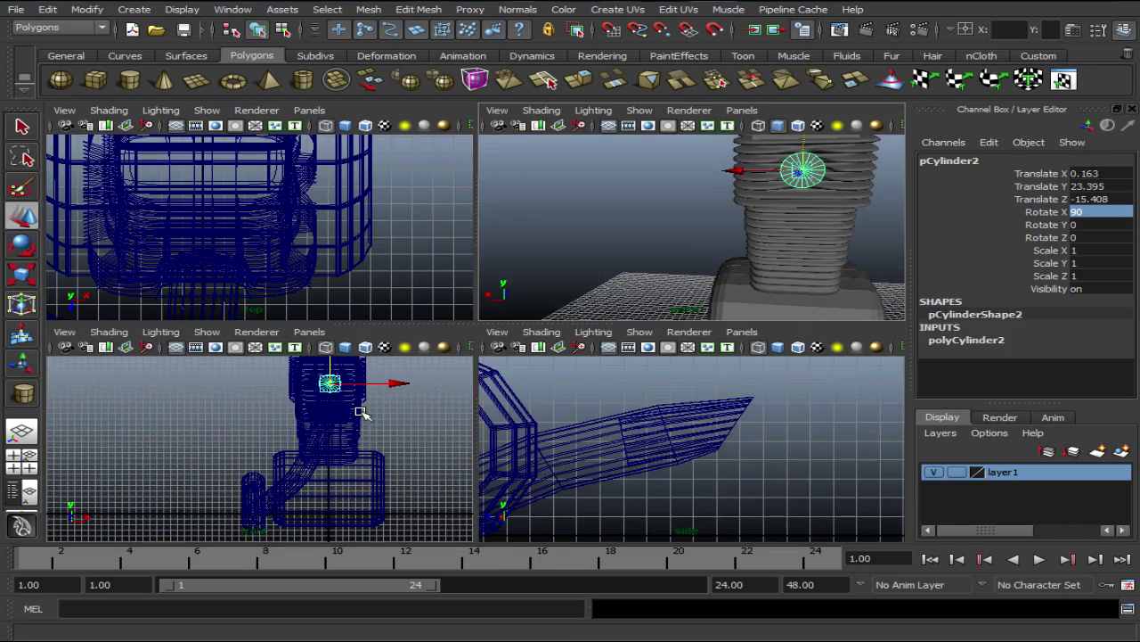
{"action": "key", "text": "space"}
{"action": "scroll", "coordinate": [493, 369], "scroll_direction": "up", "scroll_amount": 3}
{"action": "key", "text": "f"}
{"action": "scroll", "coordinate": [481, 348], "scroll_direction": "up", "scroll_amount": 3}
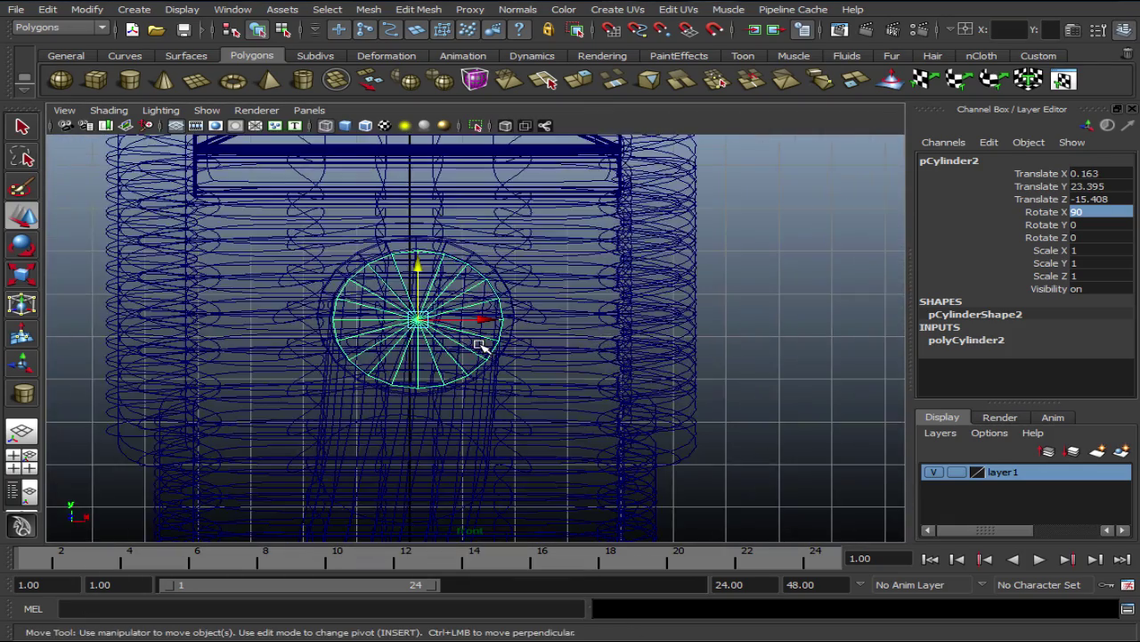
{"action": "scroll", "coordinate": [481, 348], "scroll_direction": "up", "scroll_amount": 2}
{"action": "middle_click_drag", "start_coordinate": [480, 346], "coordinate": [460, 308], "text": "alt"}
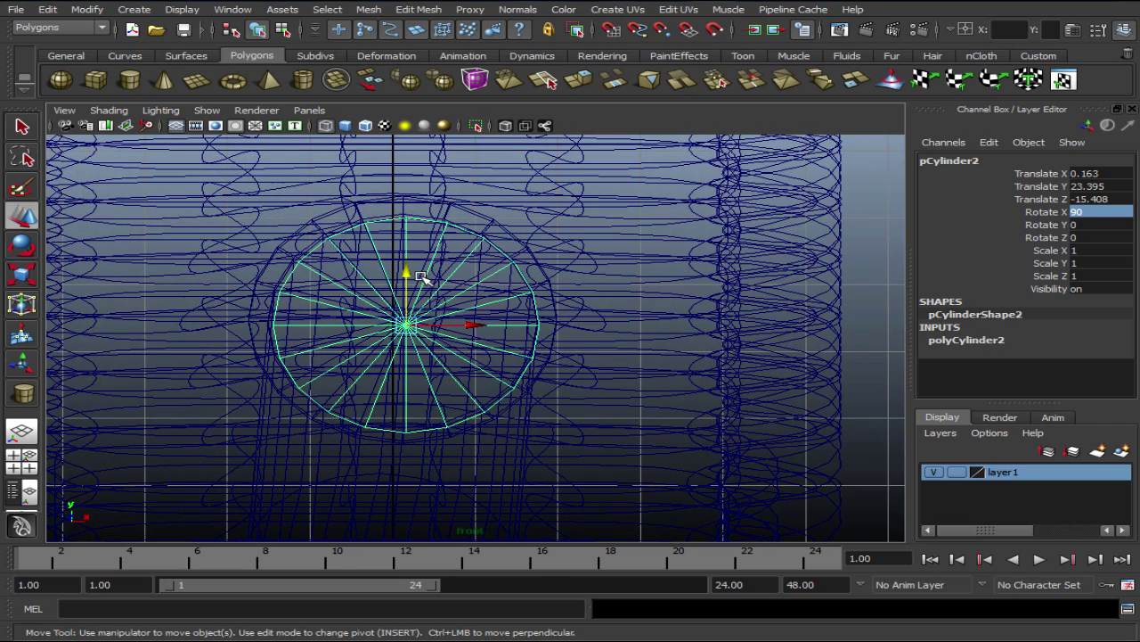
{"action": "left_click_drag", "start_coordinate": [424, 277], "coordinate": [424, 274]}
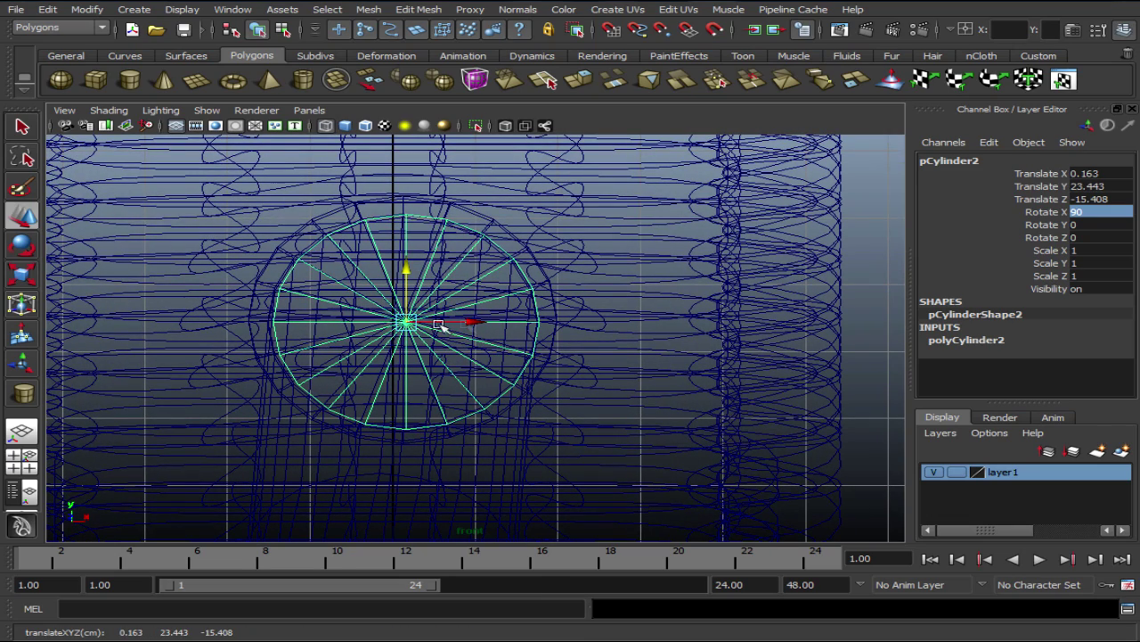
{"action": "left_click_drag", "start_coordinate": [493, 330], "coordinate": [484, 326]}
Tilt the disc to Rotate X 75.437 and centre it against the head fins.
{"action": "key", "text": "space"}
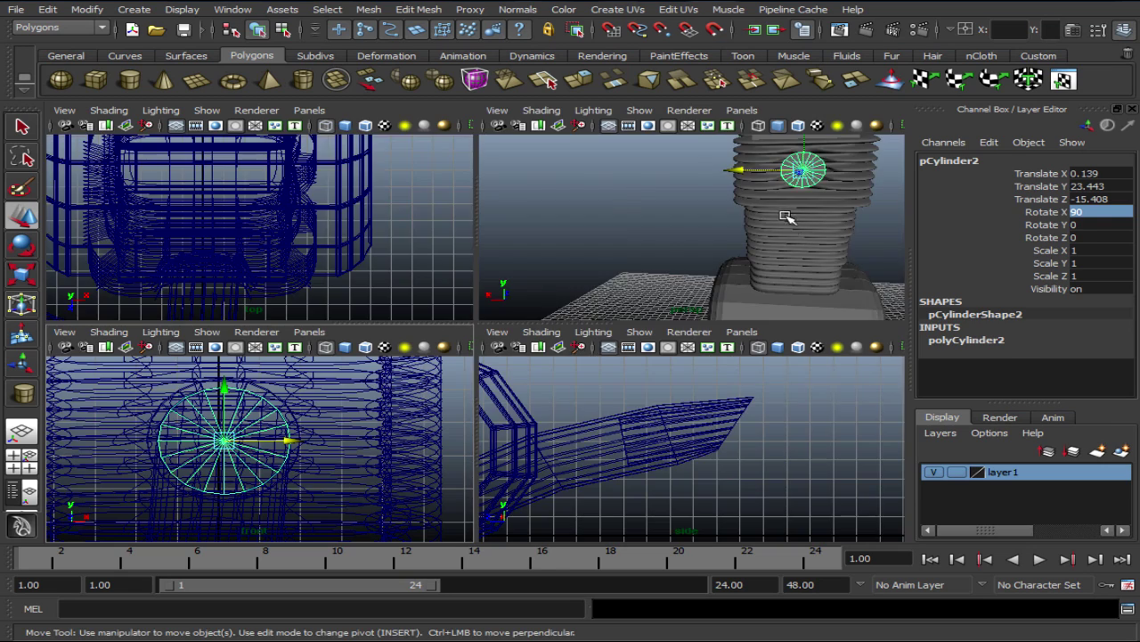
{"action": "key", "text": "space"}
{"action": "left_click_drag", "start_coordinate": [766, 220], "coordinate": [608, 222], "text": "alt"}
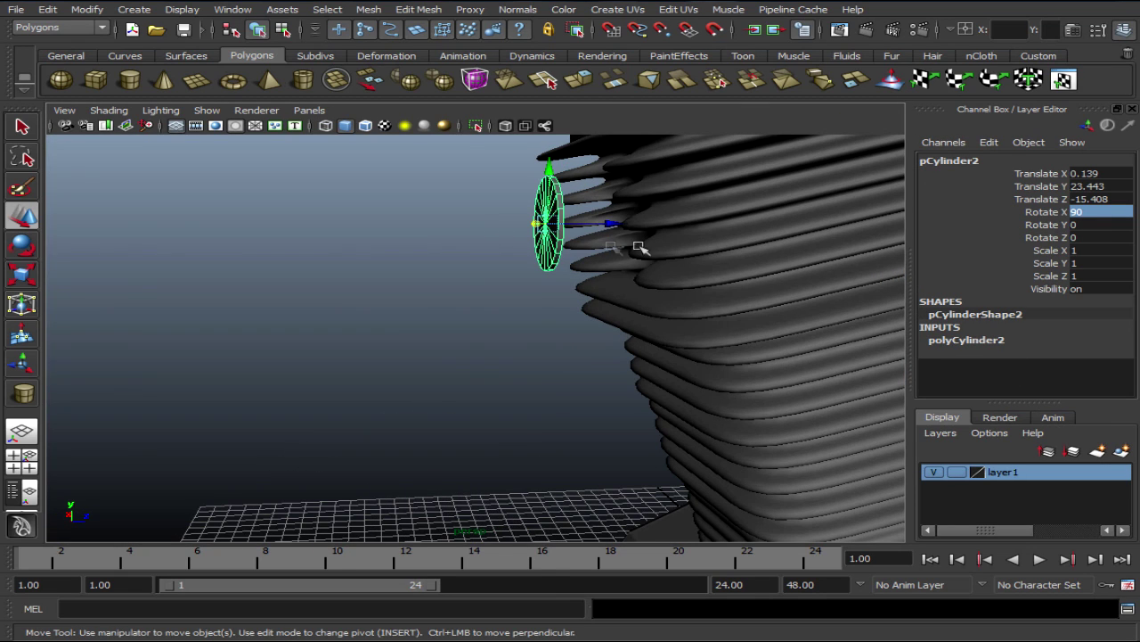
{"action": "key", "text": "r"}
{"action": "key", "text": "e"}
{"action": "mouse_move", "coordinate": [499, 185]}
{"action": "left_mouse_down"}
{"action": "mouse_move", "coordinate": [481, 194]}
{"action": "mouse_move", "coordinate": [496, 223]}
{"action": "left_mouse_up"}
{"action": "key", "text": "w"}
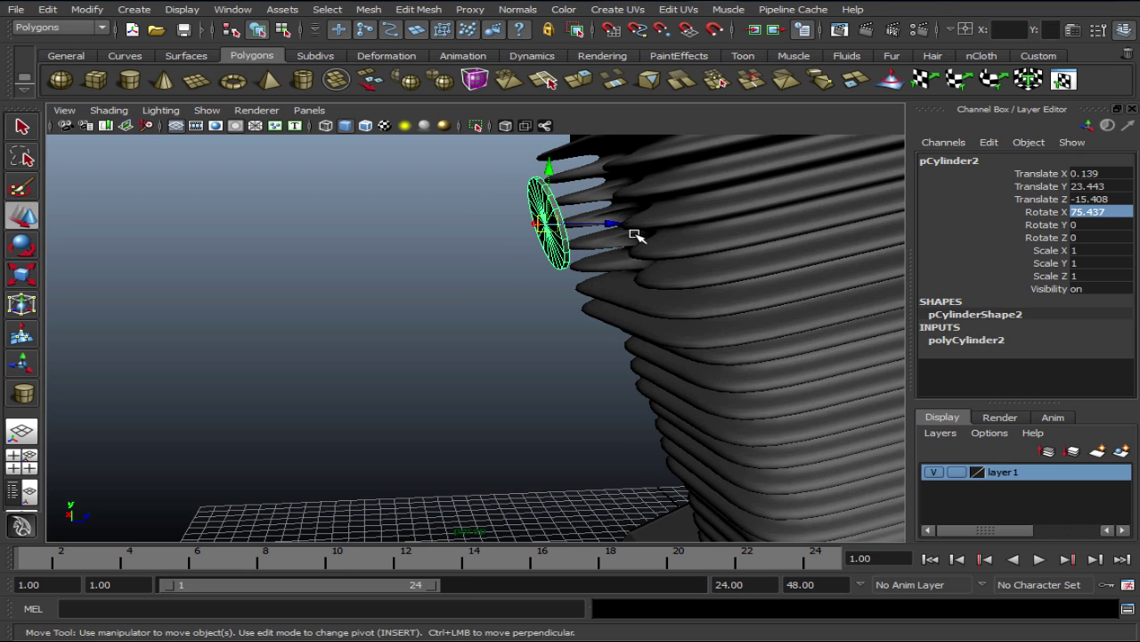
{"action": "mouse_move", "coordinate": [635, 235]}
{"action": "left_mouse_down"}
{"action": "mouse_move", "coordinate": [687, 224]}
{"action": "mouse_move", "coordinate": [725, 234]}
{"action": "mouse_move", "coordinate": [713, 250]}
{"action": "left_mouse_up"}
{"action": "middle_click_drag", "start_coordinate": [713, 250], "coordinate": [693, 261], "text": "alt"}
{"action": "mouse_move", "coordinate": [693, 261]}
{"action": "left_mouse_down", "text": "alt"}
{"action": "mouse_move", "coordinate": [720, 300]}
{"action": "mouse_move", "coordinate": [776, 262]}
{"action": "mouse_move", "coordinate": [773, 299]}
{"action": "mouse_move", "coordinate": [807, 287]}
{"action": "left_mouse_up", "text": "alt"}
{"action": "left_click_drag", "start_coordinate": [741, 259], "coordinate": [750, 259]}
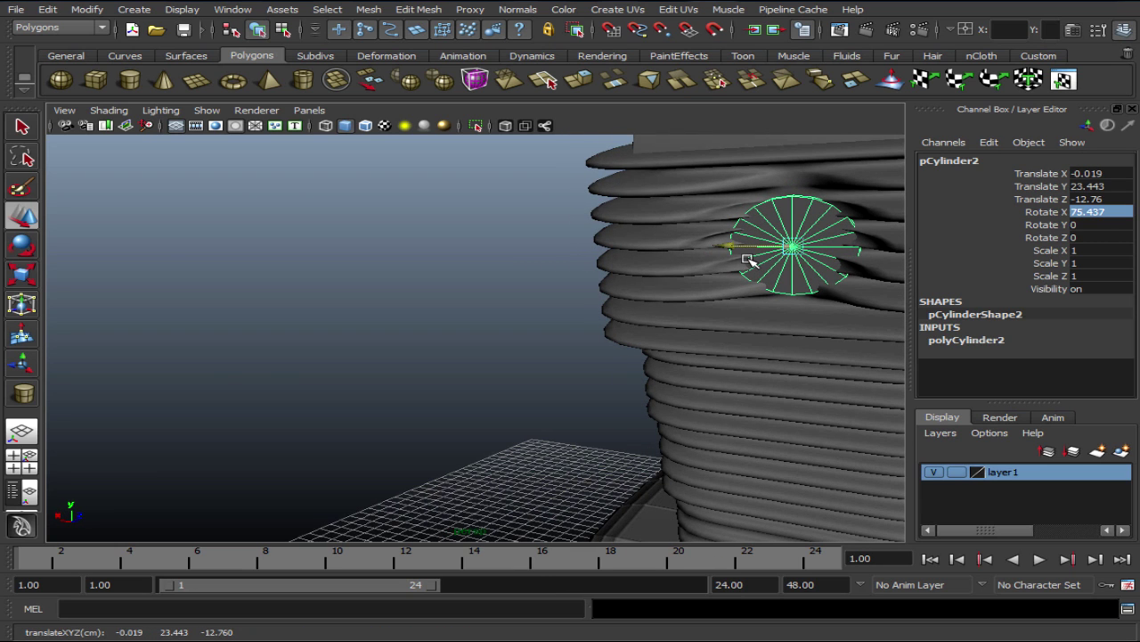
{"action": "left_click_drag", "start_coordinate": [813, 212], "coordinate": [812, 207]}
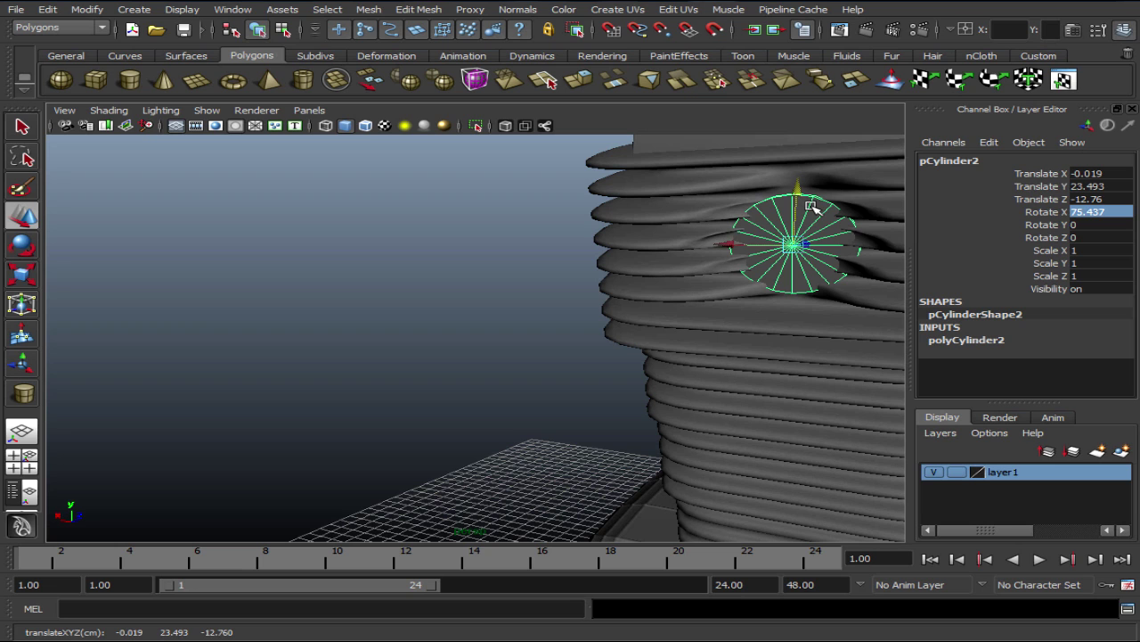
Stretch the disc to Scale Y 3.937 and push it deeper into the head fins.
{"action": "key", "text": "r"}
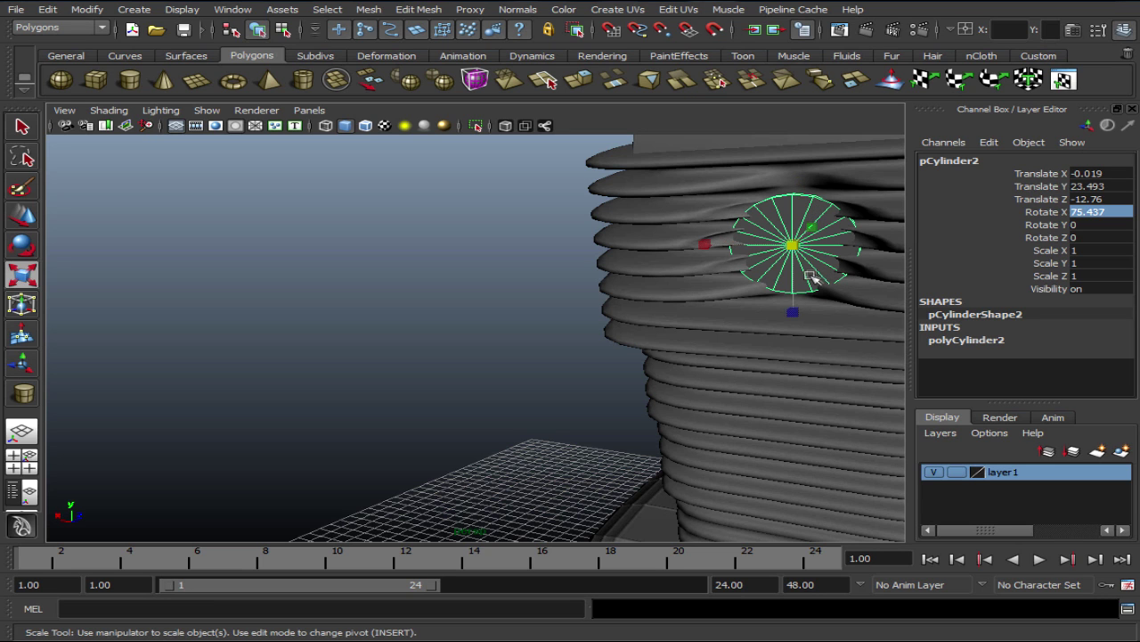
{"action": "mouse_move", "coordinate": [839, 295]}
{"action": "left_mouse_down", "text": "alt"}
{"action": "mouse_move", "coordinate": [802, 296]}
{"action": "mouse_move", "coordinate": [848, 247]}
{"action": "mouse_move", "coordinate": [840, 237]}
{"action": "mouse_move", "coordinate": [896, 219]}
{"action": "left_mouse_up", "text": "alt"}
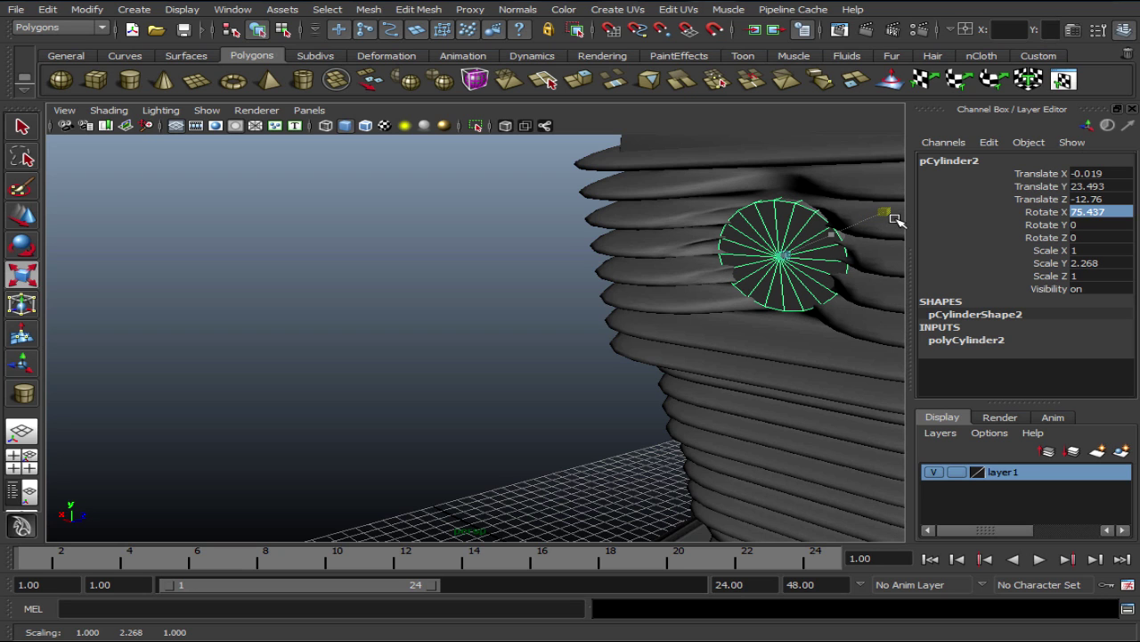
{"action": "mouse_move", "coordinate": [825, 281]}
{"action": "left_mouse_down", "text": "alt"}
{"action": "mouse_move", "coordinate": [870, 273]}
{"action": "mouse_move", "coordinate": [799, 253]}
{"action": "left_mouse_up", "text": "alt"}
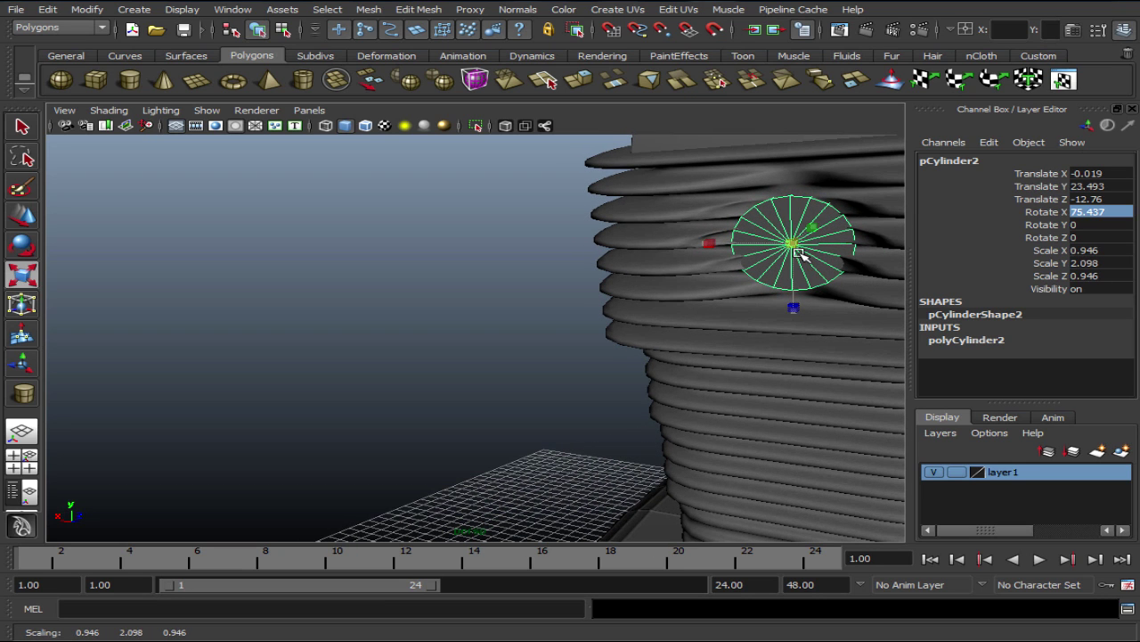
{"action": "key", "text": "w"}
{"action": "left_click_drag", "start_coordinate": [809, 201], "coordinate": [810, 194]}
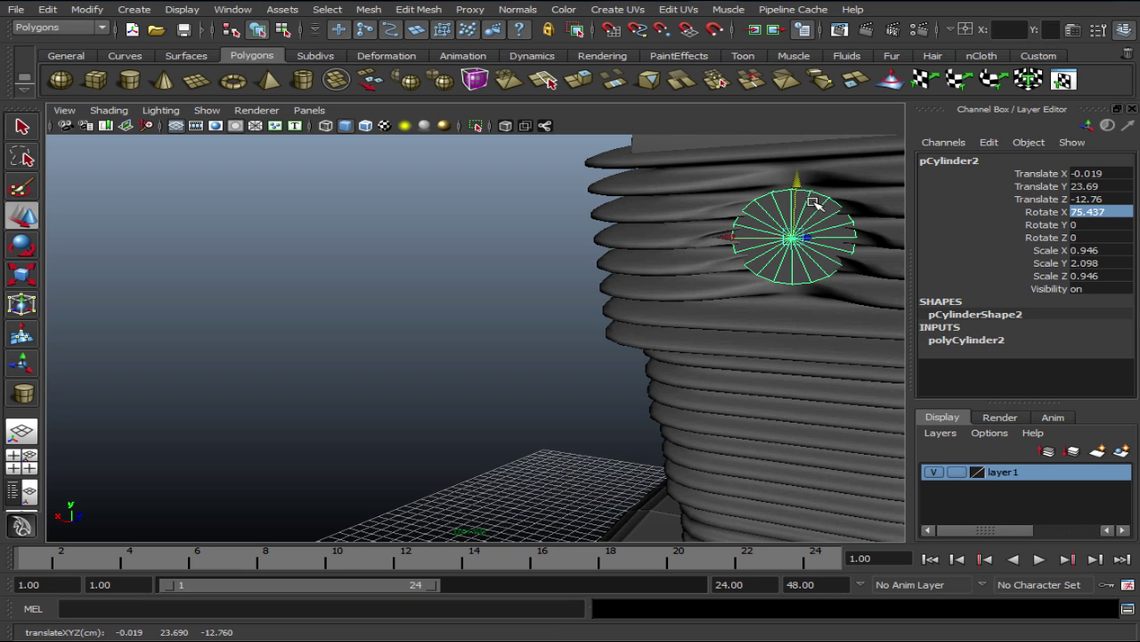
{"action": "mouse_move", "coordinate": [818, 265]}
{"action": "left_mouse_down", "text": "alt"}
{"action": "mouse_move", "coordinate": [832, 273]}
{"action": "mouse_move", "coordinate": [832, 261]}
{"action": "left_mouse_up", "text": "alt"}
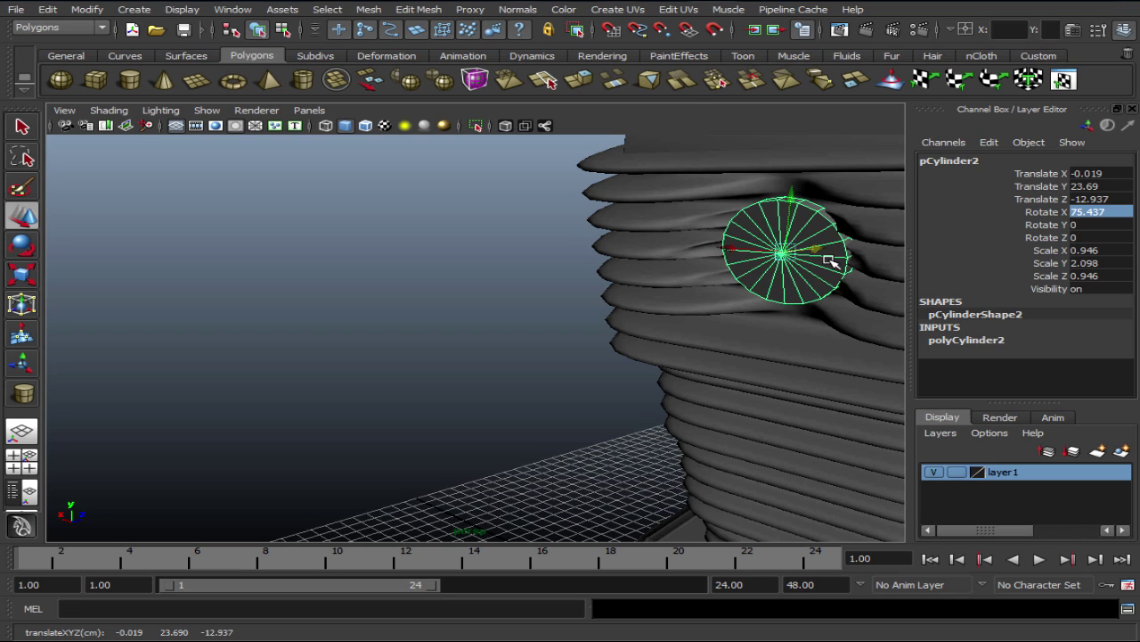
{"action": "key", "text": "r"}
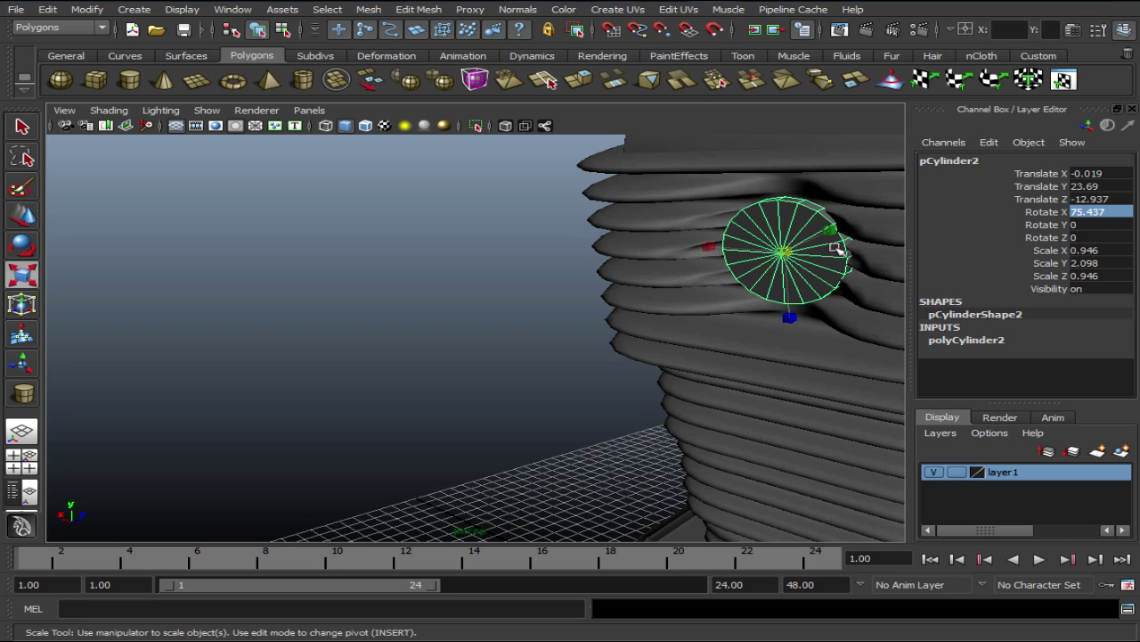
{"action": "left_click_drag", "start_coordinate": [837, 246], "coordinate": [878, 223]}
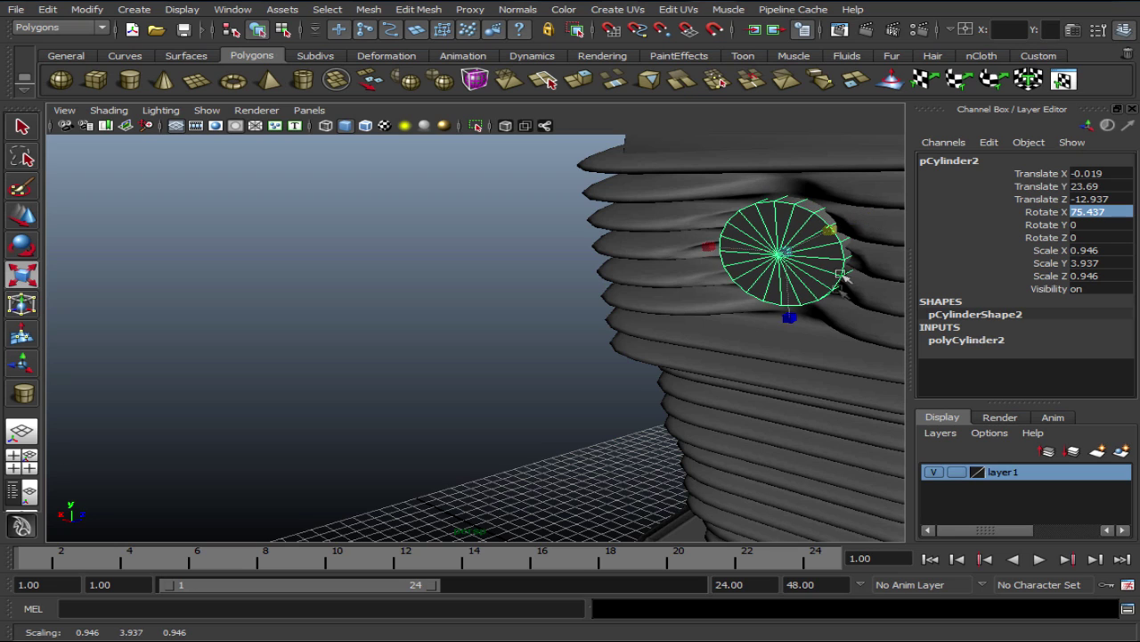
Zoom out, deselect the disc, and view the head from the front.
{"action": "mouse_move", "coordinate": [776, 326]}
{"action": "left_mouse_down", "text": "alt"}
{"action": "mouse_move", "coordinate": [861, 313]}
{"action": "mouse_move", "coordinate": [808, 283]}
{"action": "mouse_move", "coordinate": [769, 309]}
{"action": "mouse_move", "coordinate": [814, 308]}
{"action": "mouse_move", "coordinate": [794, 304]}
{"action": "left_mouse_up", "text": "alt"}
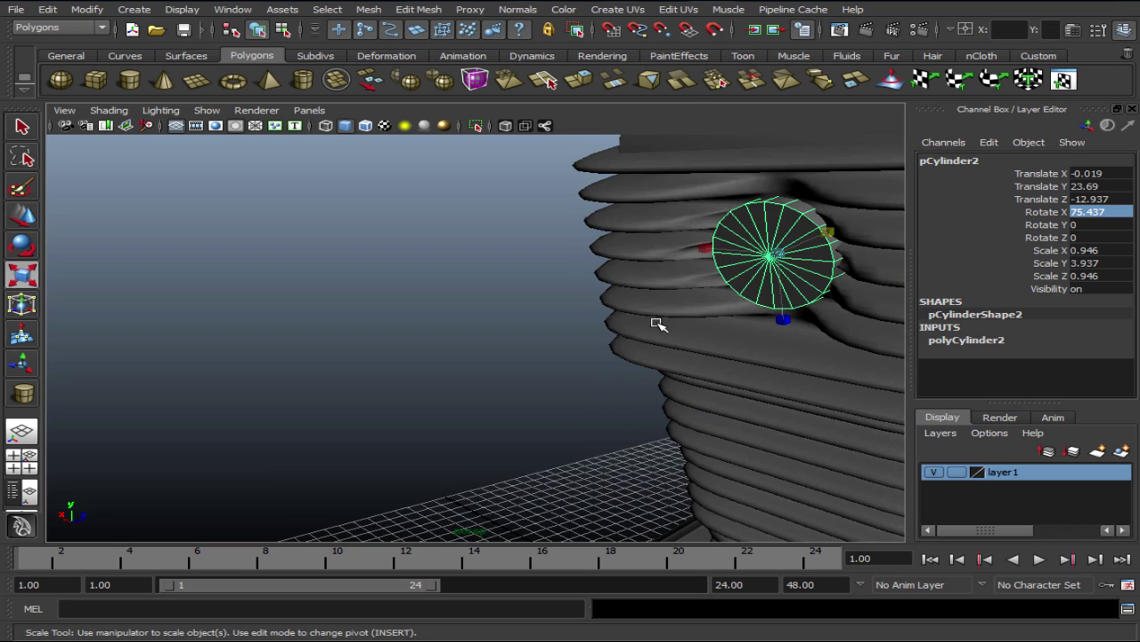
{"action": "scroll", "coordinate": [664, 325], "scroll_direction": "down", "scroll_amount": 3}
{"action": "mouse_move", "coordinate": [680, 327]}
{"action": "left_mouse_down", "text": "alt"}
{"action": "mouse_move", "coordinate": [657, 333]}
{"action": "mouse_move", "coordinate": [471, 306]}
{"action": "left_mouse_up", "text": "alt"}
{"action": "left_click", "coordinate": [410, 339]}
{"action": "mouse_move", "coordinate": [410, 339]}
{"action": "left_mouse_down", "text": "alt"}
{"action": "mouse_move", "coordinate": [481, 333]}
{"action": "mouse_move", "coordinate": [436, 353]}
{"action": "mouse_move", "coordinate": [334, 227]}
{"action": "left_mouse_up", "text": "alt"}
{"action": "scroll", "coordinate": [473, 336], "scroll_direction": "up", "scroll_amount": 2}
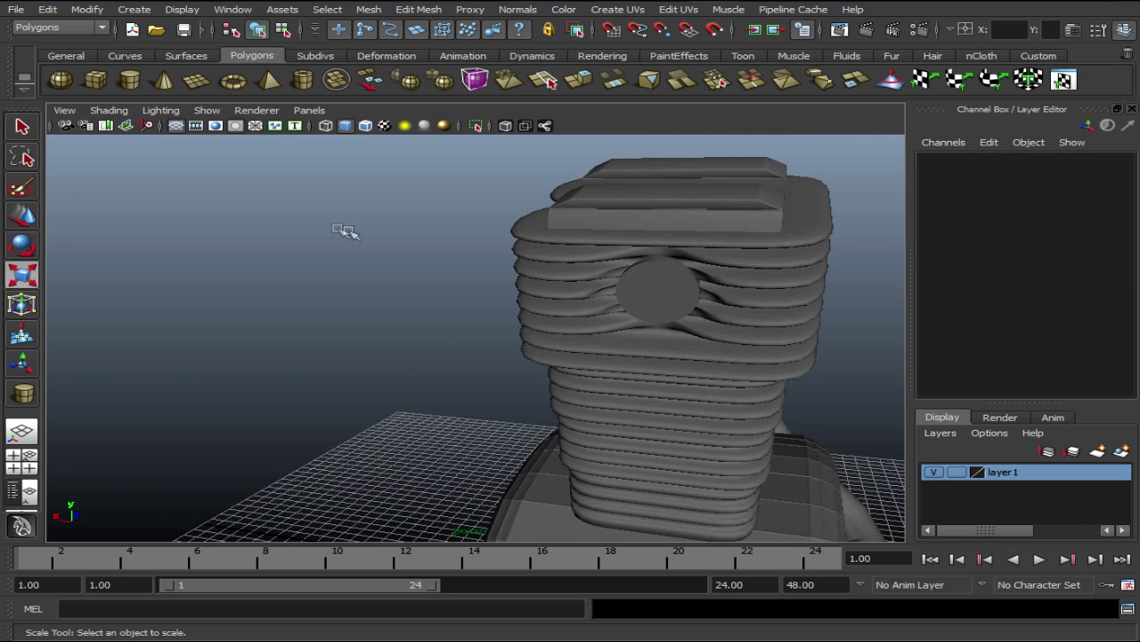
Start a new EP curve with its first point at the cylinder head in the front view.
{"action": "left_click", "coordinate": [125, 55]}
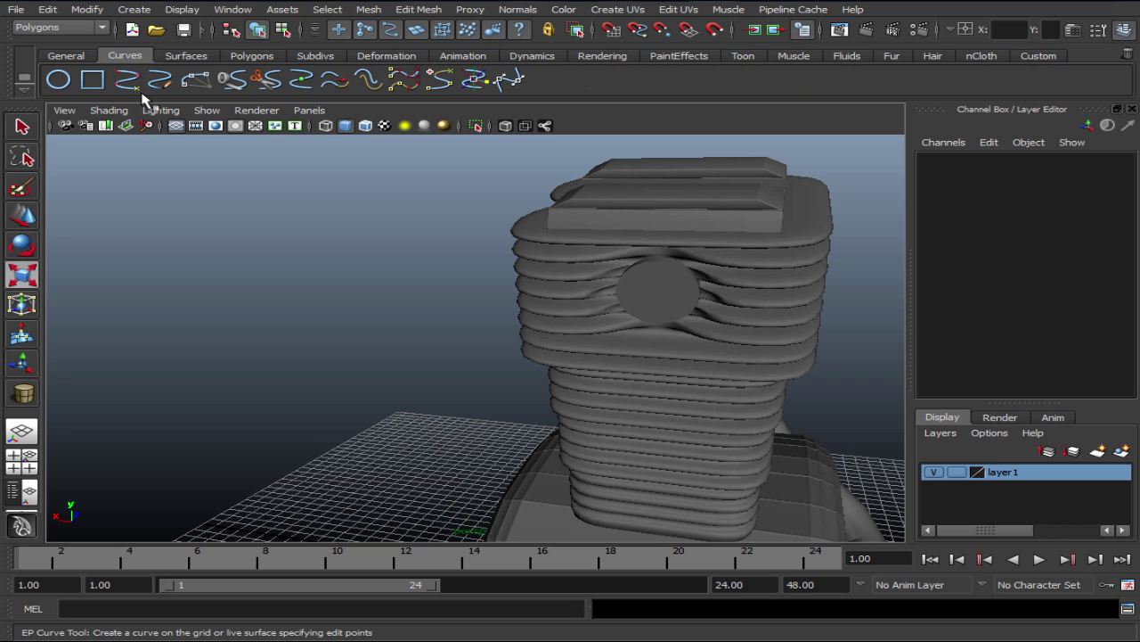
{"action": "left_click", "coordinate": [138, 87]}
{"action": "scroll", "coordinate": [298, 242], "scroll_direction": "down", "scroll_amount": 3}
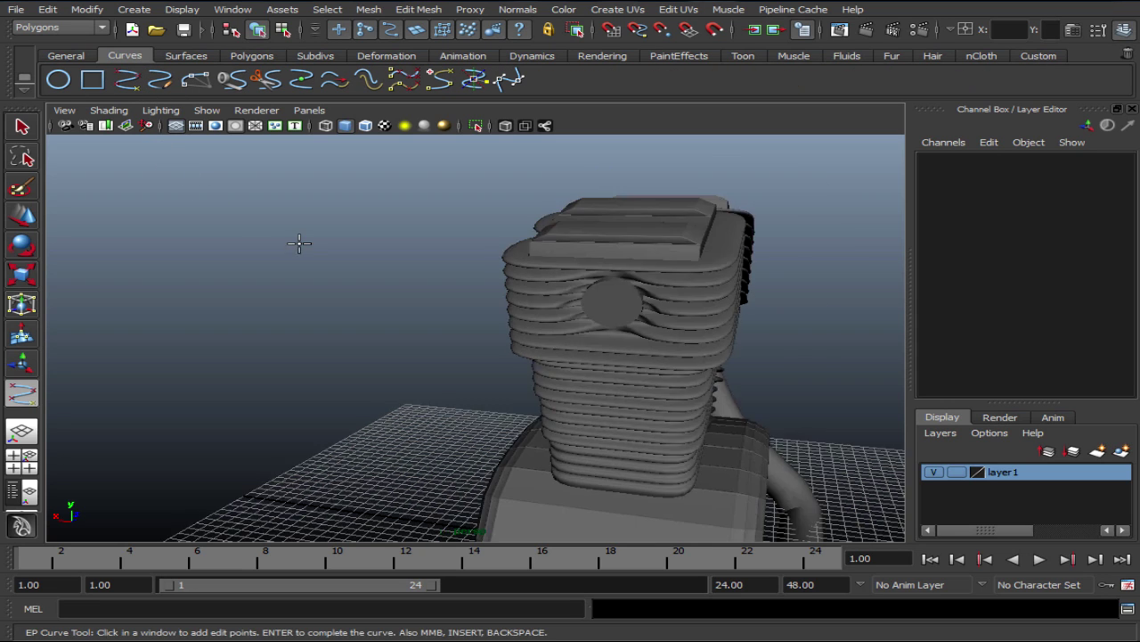
{"action": "left_click_drag", "start_coordinate": [298, 241], "coordinate": [517, 359], "text": "alt"}
{"action": "key", "text": "space"}
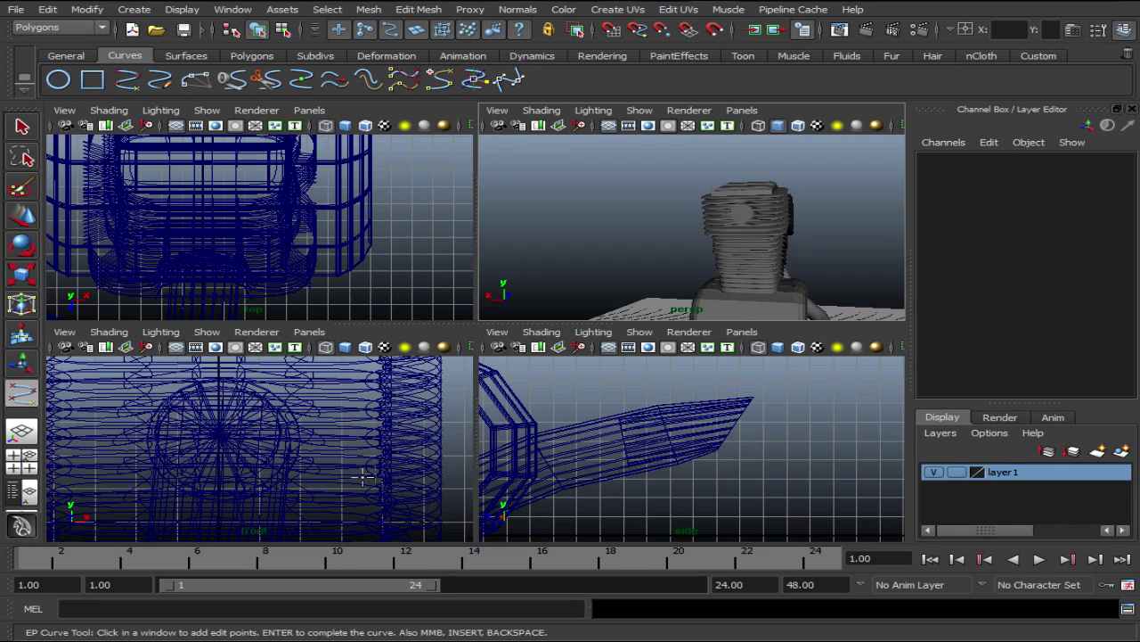
{"action": "left_click", "coordinate": [236, 443]}
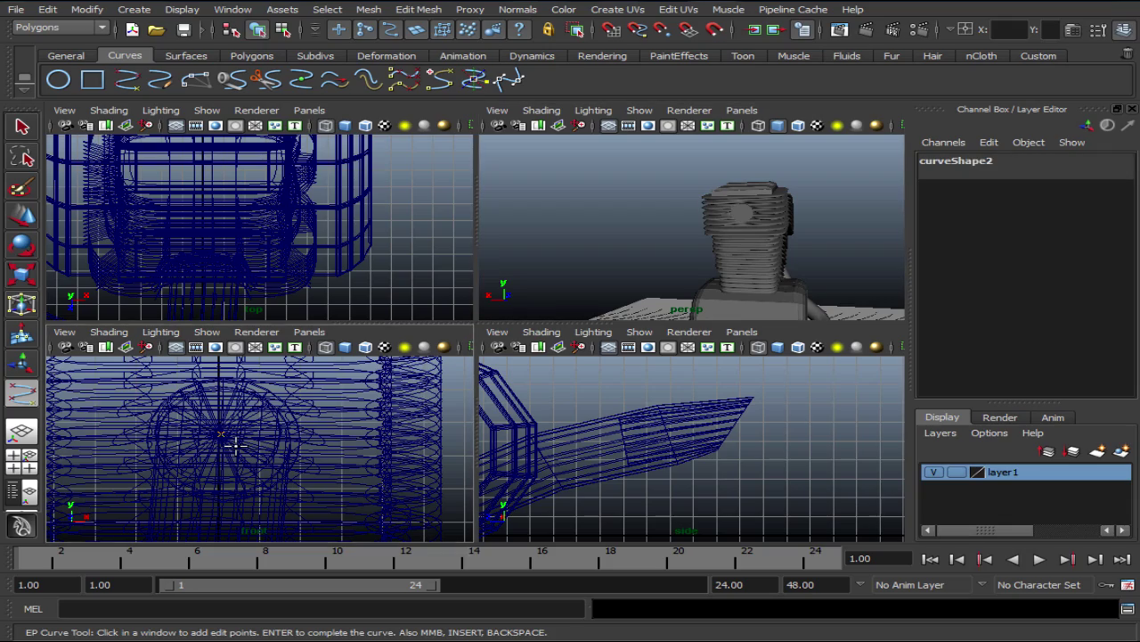
Add the next curve point beside the engine in the perspective view.
{"action": "key", "text": "space"}
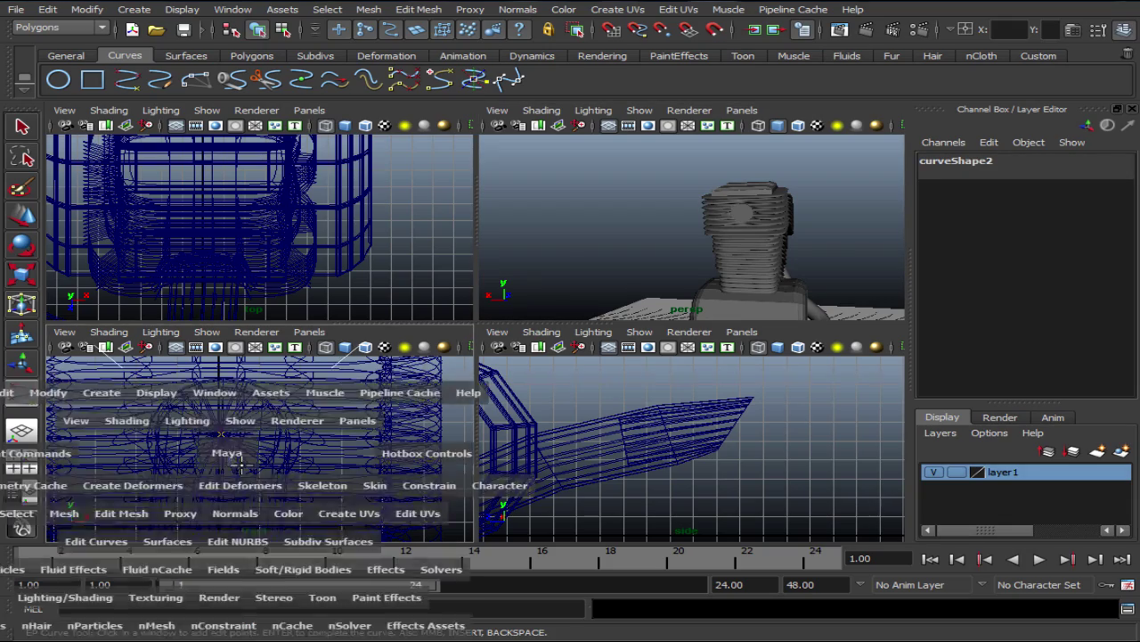
{"action": "scroll", "coordinate": [481, 330], "scroll_direction": "down", "scroll_amount": 5}
{"action": "scroll", "coordinate": [459, 353], "scroll_direction": "down", "scroll_amount": 3}
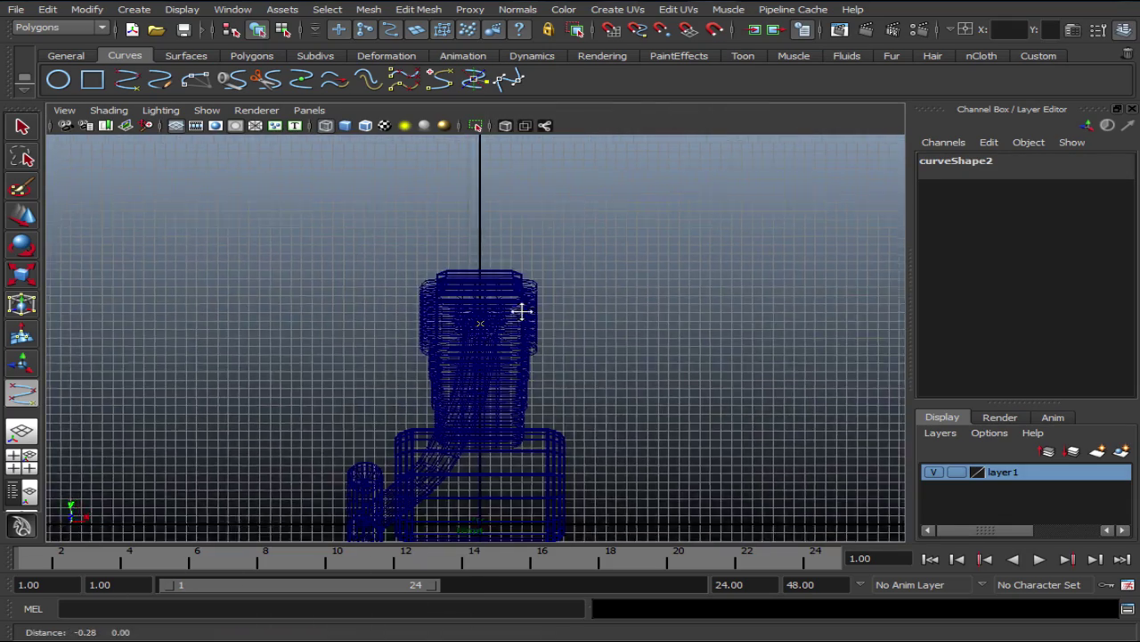
{"action": "middle_click_drag", "start_coordinate": [501, 330], "coordinate": [543, 309], "text": "alt"}
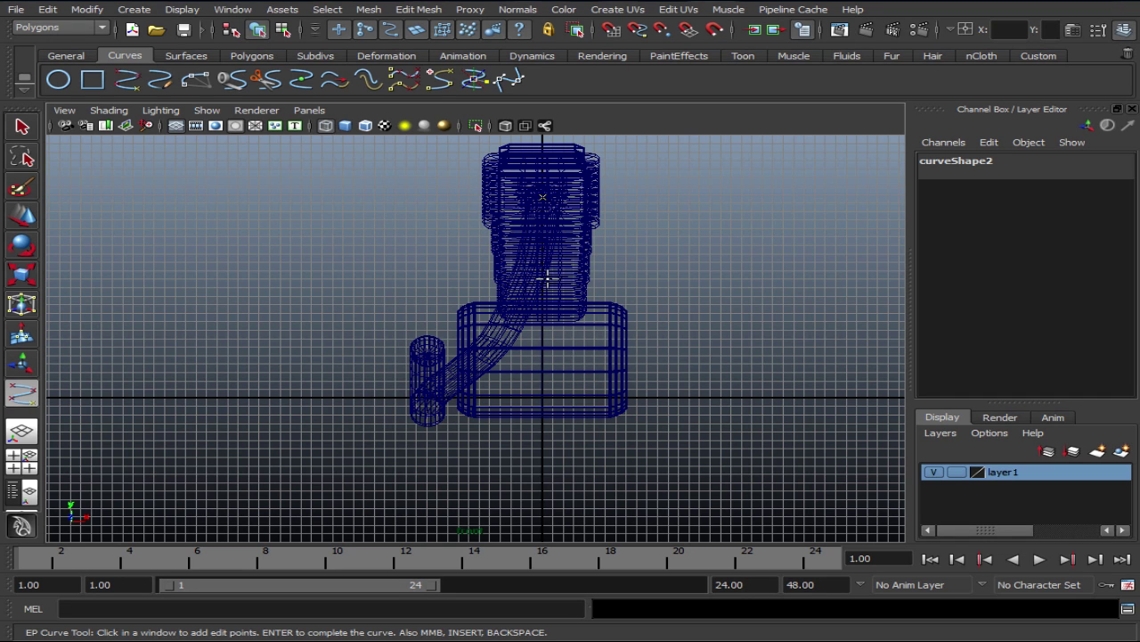
{"action": "middle_click_drag", "start_coordinate": [551, 261], "coordinate": [545, 221], "text": "alt"}
{"action": "key", "text": "space"}
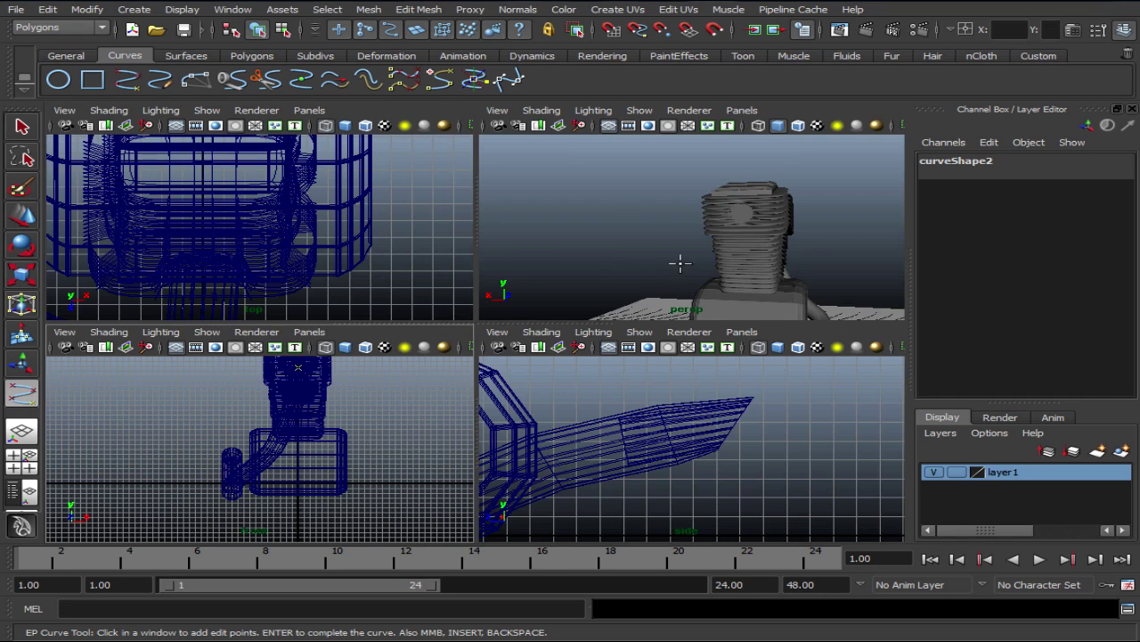
{"action": "key", "text": "space"}
{"action": "mouse_move", "coordinate": [624, 361]}
{"action": "left_mouse_down", "text": "alt"}
{"action": "mouse_move", "coordinate": [517, 362]}
{"action": "mouse_move", "coordinate": [641, 361]}
{"action": "mouse_move", "coordinate": [600, 402]}
{"action": "left_mouse_up", "text": "alt"}
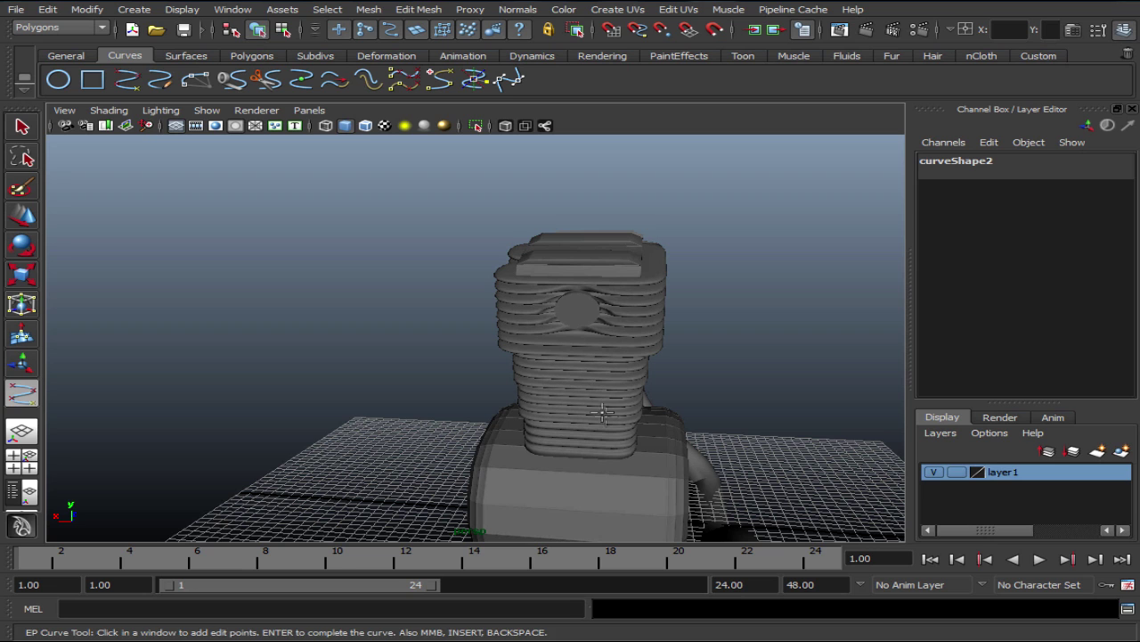
{"action": "left_click", "coordinate": [715, 422]}
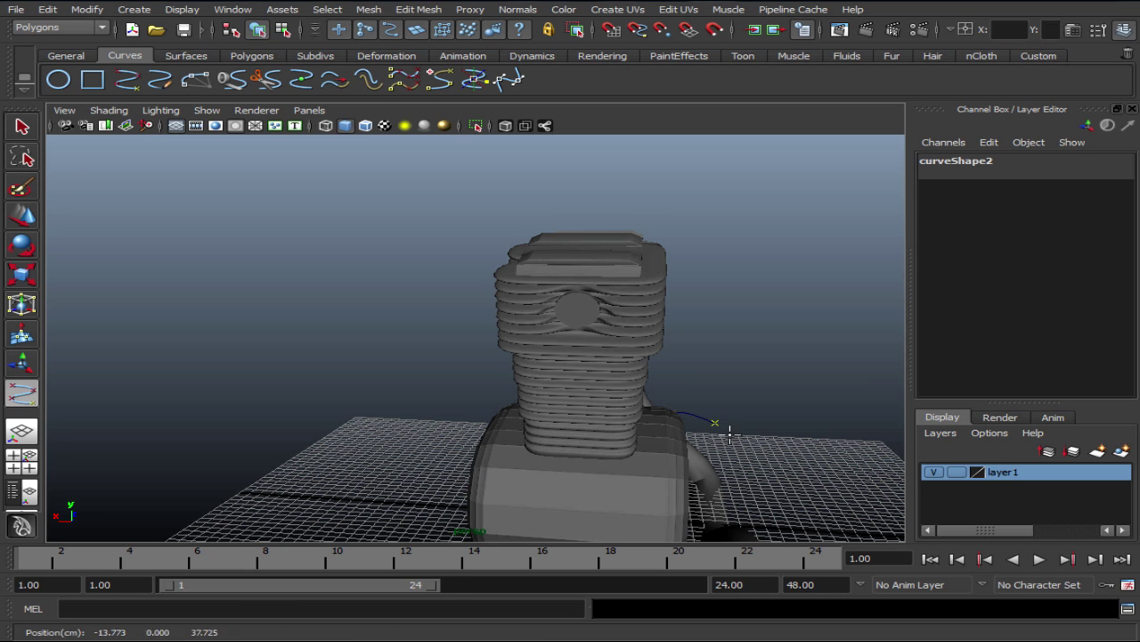
In the side view, route the curve through the engine's lower loop and past it, finishing curve2.
{"action": "key", "text": "space"}
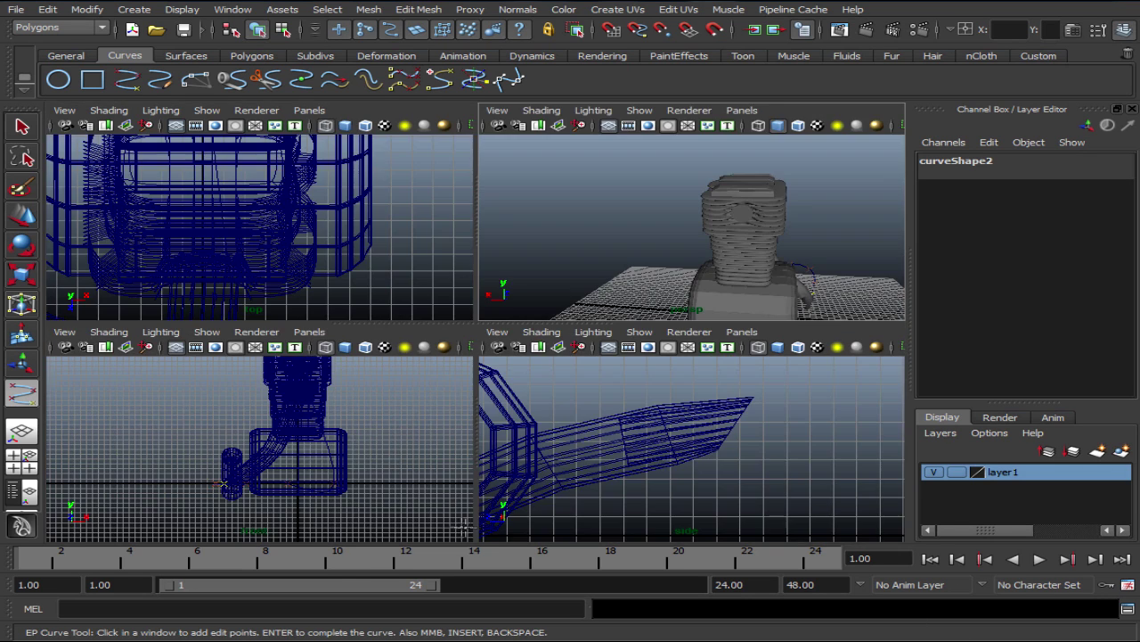
{"action": "key", "text": "space"}
{"action": "right_click_drag", "start_coordinate": [547, 455], "coordinate": [482, 412], "text": "alt"}
{"action": "middle_click_drag", "start_coordinate": [359, 339], "coordinate": [535, 348], "text": "alt"}
{"action": "mouse_move", "coordinate": [534, 347]}
{"action": "right_mouse_down", "text": "alt"}
{"action": "mouse_move", "coordinate": [584, 359]}
{"action": "mouse_move", "coordinate": [457, 393]}
{"action": "right_mouse_up", "text": "alt"}
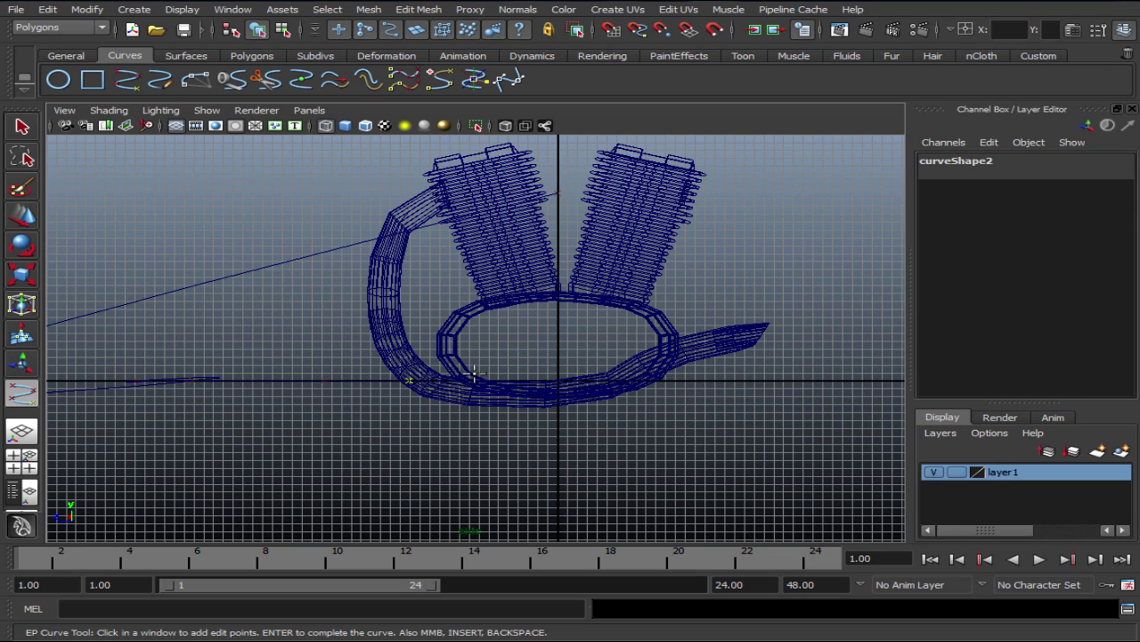
{"action": "left_click", "coordinate": [518, 328]}
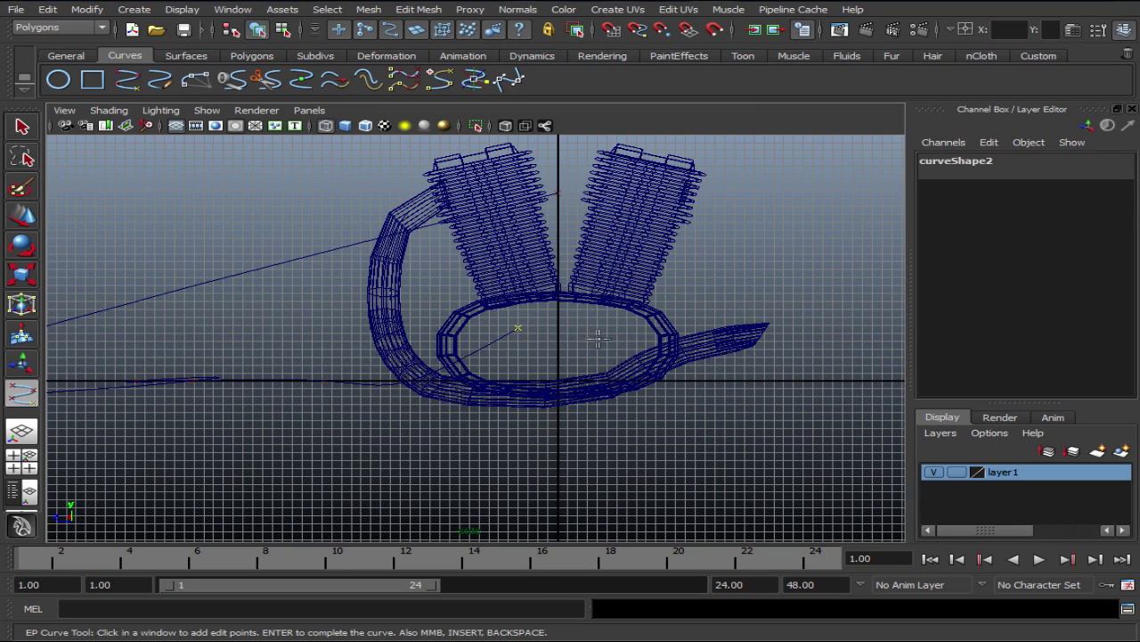
{"action": "left_click", "coordinate": [613, 309]}
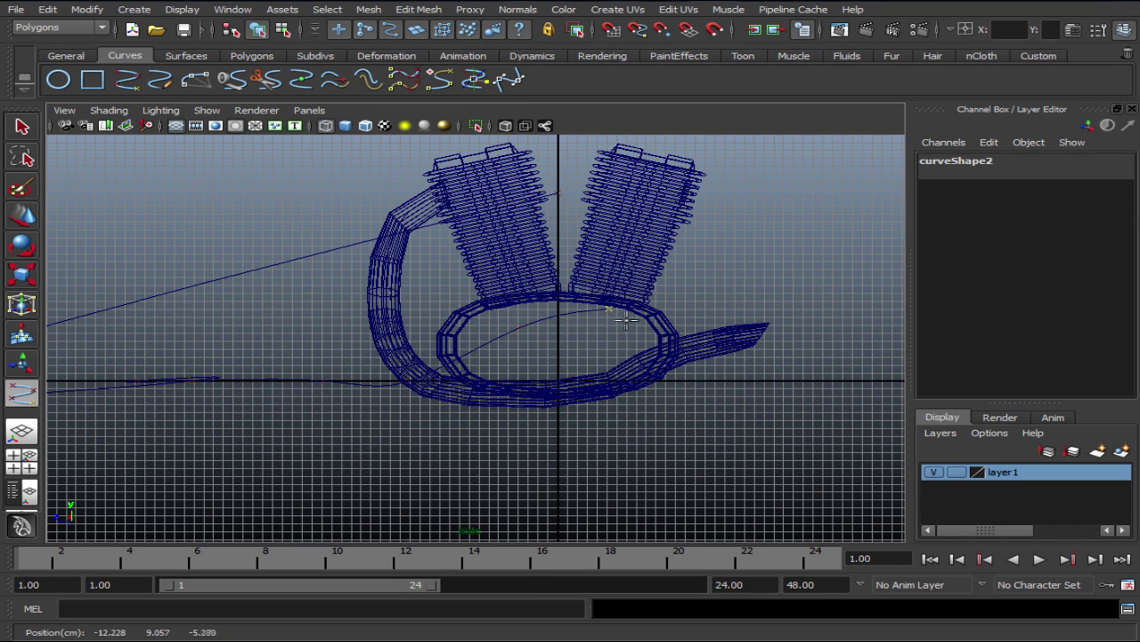
{"action": "left_click", "coordinate": [736, 292]}
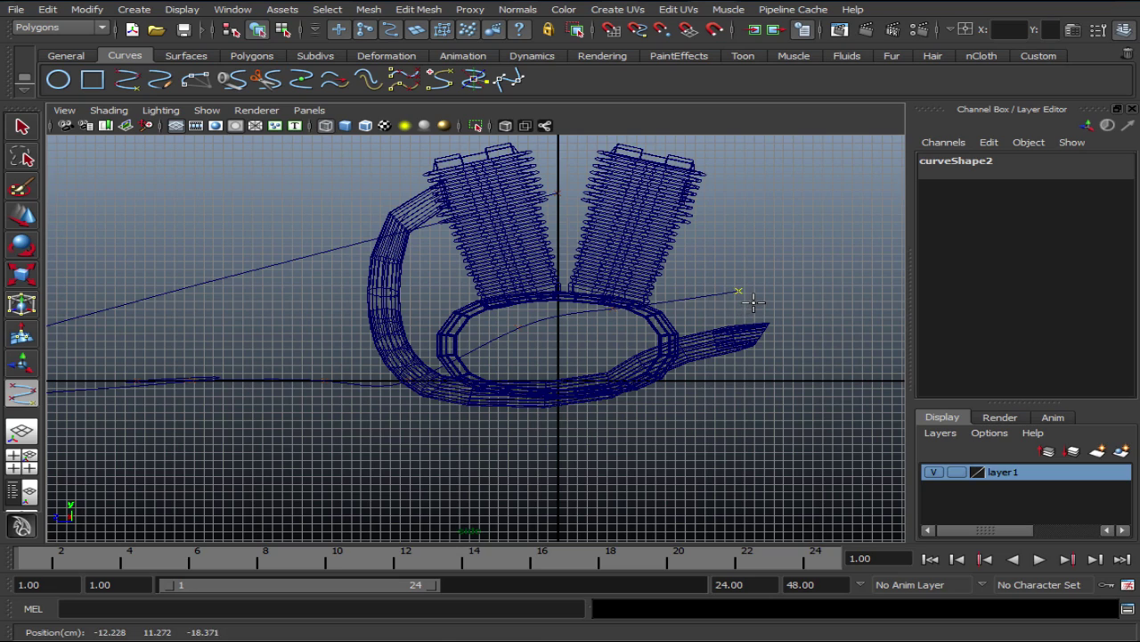
{"action": "middle_click_drag", "start_coordinate": [491, 387], "coordinate": [329, 310], "text": "alt"}
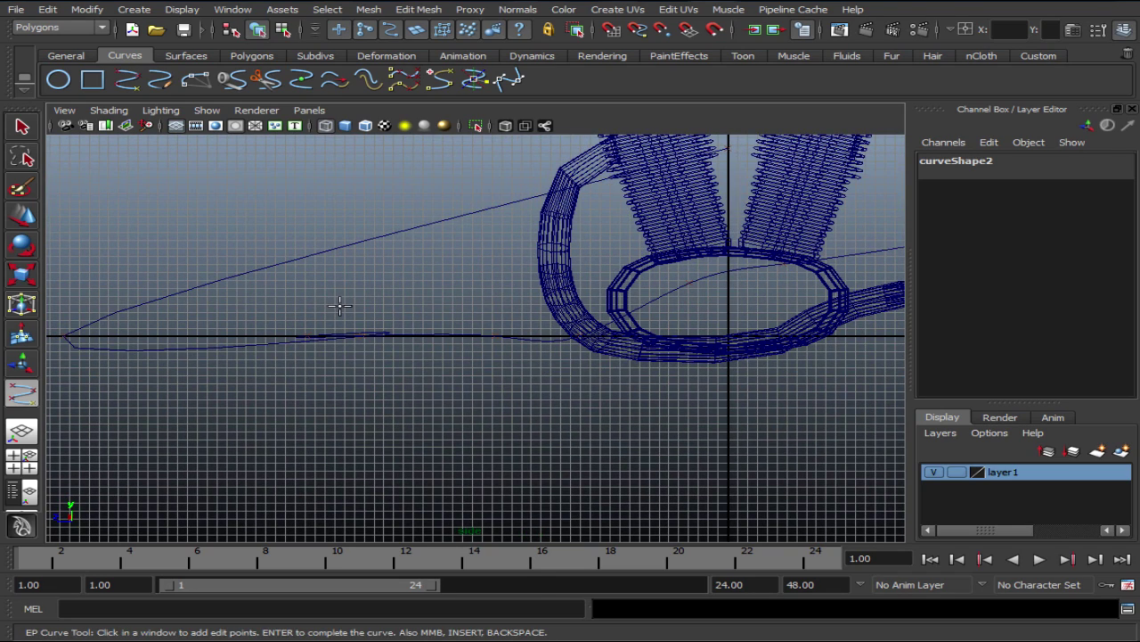
{"action": "key", "text": "Return"}
{"action": "key", "text": "r"}
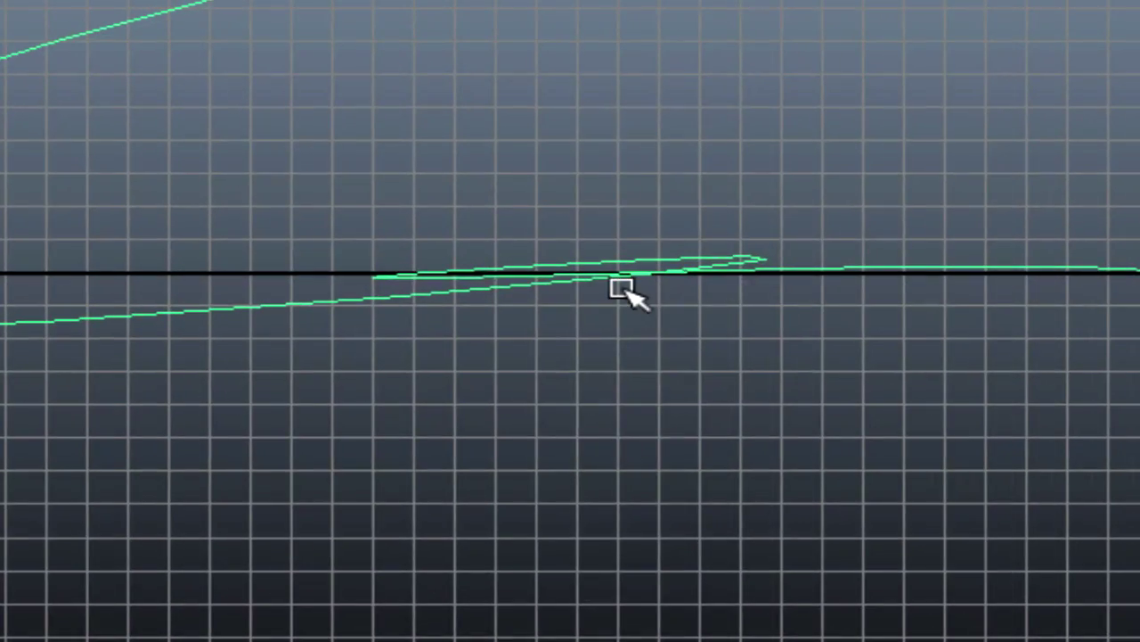
Switch curve2 to control vertices and slide one vertex horizontally along X.
{"action": "right_click", "coordinate": [383, 339]}
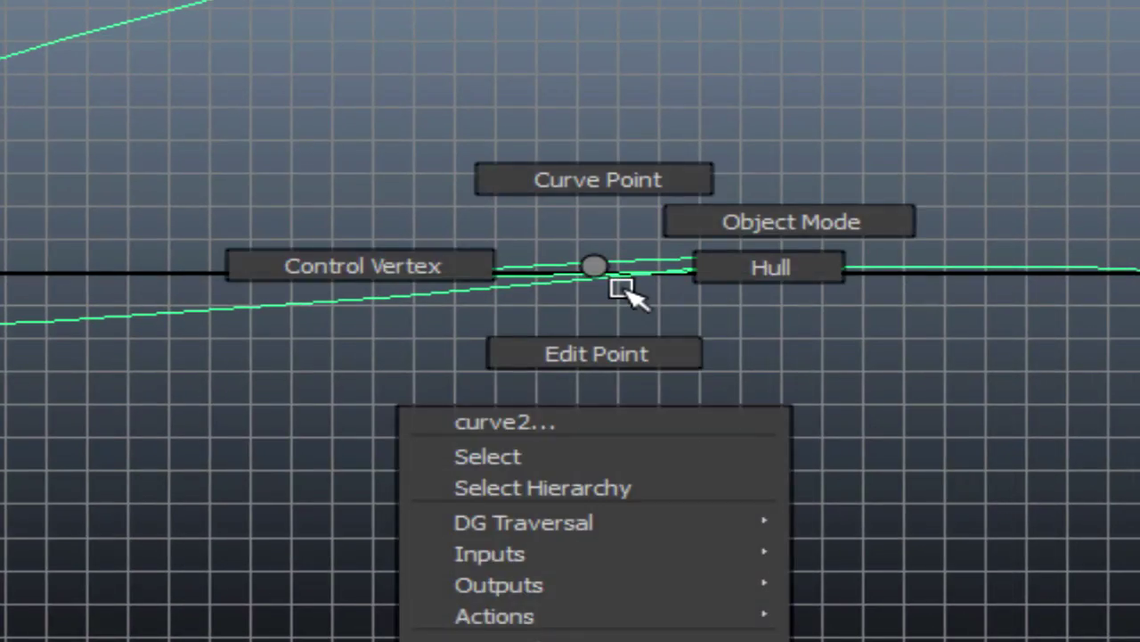
{"action": "left_click", "coordinate": [484, 286]}
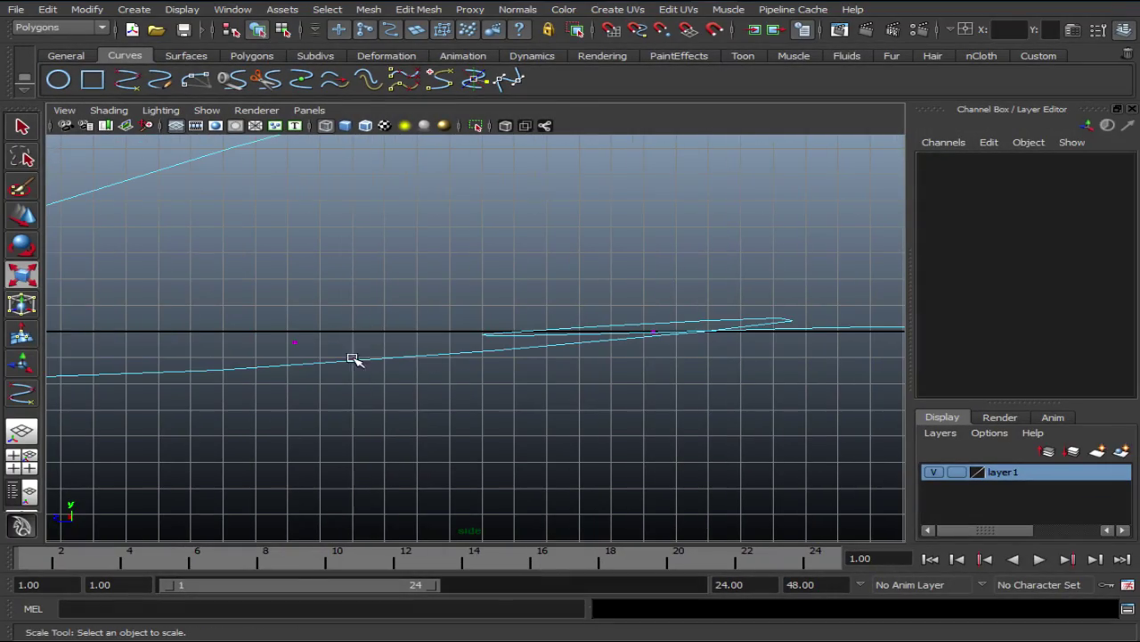
{"action": "mouse_move", "coordinate": [595, 330]}
{"action": "left_mouse_down"}
{"action": "mouse_move", "coordinate": [303, 348]}
{"action": "mouse_move", "coordinate": [540, 372]}
{"action": "mouse_move", "coordinate": [267, 415]}
{"action": "left_mouse_up"}
{"action": "key", "text": "w"}
{"action": "mouse_move", "coordinate": [191, 413]}
{"action": "left_mouse_down"}
{"action": "mouse_move", "coordinate": [566, 342]}
{"action": "mouse_move", "coordinate": [633, 348]}
{"action": "mouse_move", "coordinate": [667, 285]}
{"action": "mouse_move", "coordinate": [672, 239]}
{"action": "left_mouse_up"}
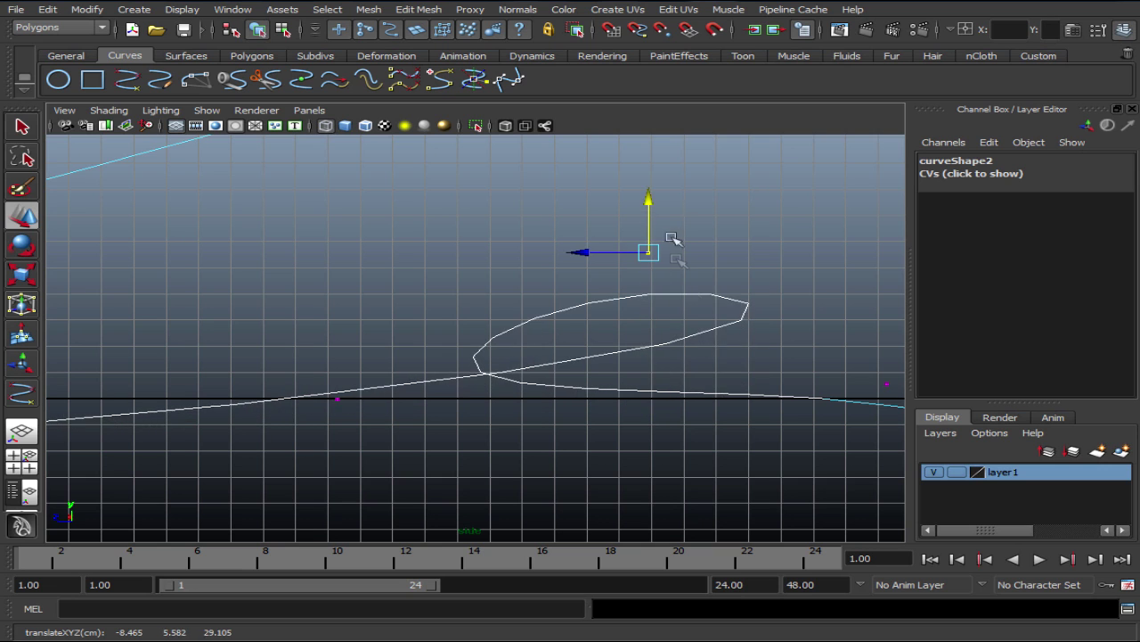
Pull further vertices far left, stretching curve2's end into a long tapered loop.
{"action": "middle_click_drag", "start_coordinate": [758, 374], "coordinate": [472, 378], "text": "alt"}
{"action": "left_click", "coordinate": [600, 392]}
{"action": "left_click_drag", "start_coordinate": [534, 395], "coordinate": [360, 398]}
{"action": "mouse_move", "coordinate": [667, 318]}
{"action": "left_mouse_down"}
{"action": "mouse_move", "coordinate": [644, 371]}
{"action": "mouse_move", "coordinate": [90, 341]}
{"action": "left_mouse_up"}
{"action": "scroll", "coordinate": [344, 363], "scroll_direction": "down", "scroll_amount": 3}
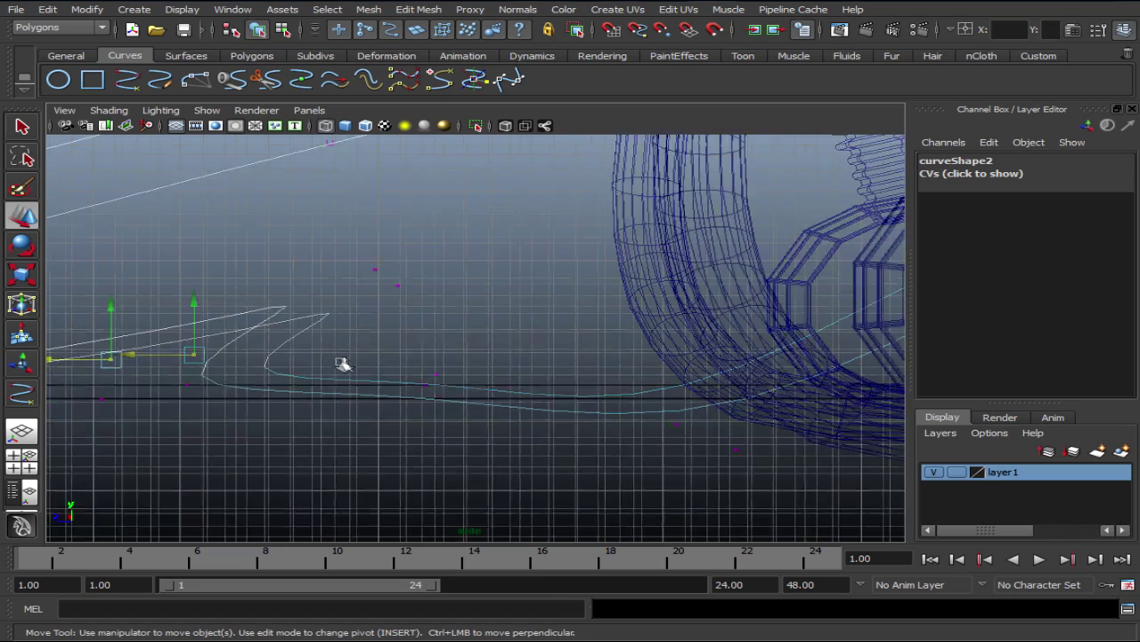
{"action": "scroll", "coordinate": [410, 374], "scroll_direction": "down", "scroll_amount": 3}
{"action": "left_click_drag", "start_coordinate": [414, 363], "coordinate": [311, 364]}
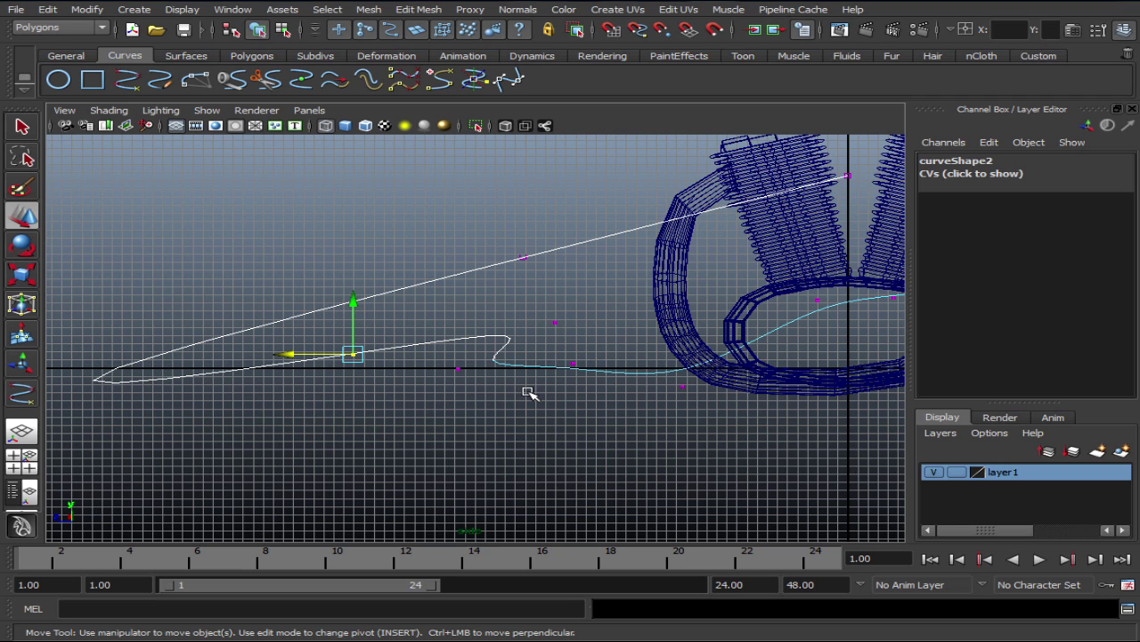
{"action": "key", "text": "space"}
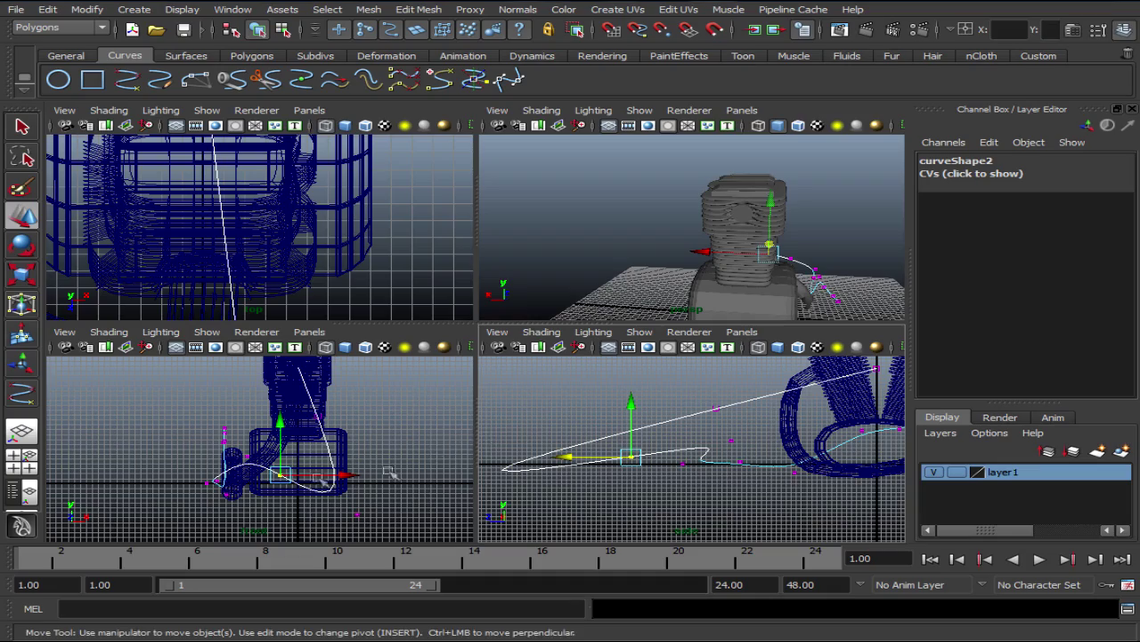
Enlarge the side view, zoom in on curve2, and bring up its Control Vertex option.
{"action": "key", "text": "space"}
{"action": "left_click_drag", "start_coordinate": [491, 458], "coordinate": [507, 486], "text": "alt"}
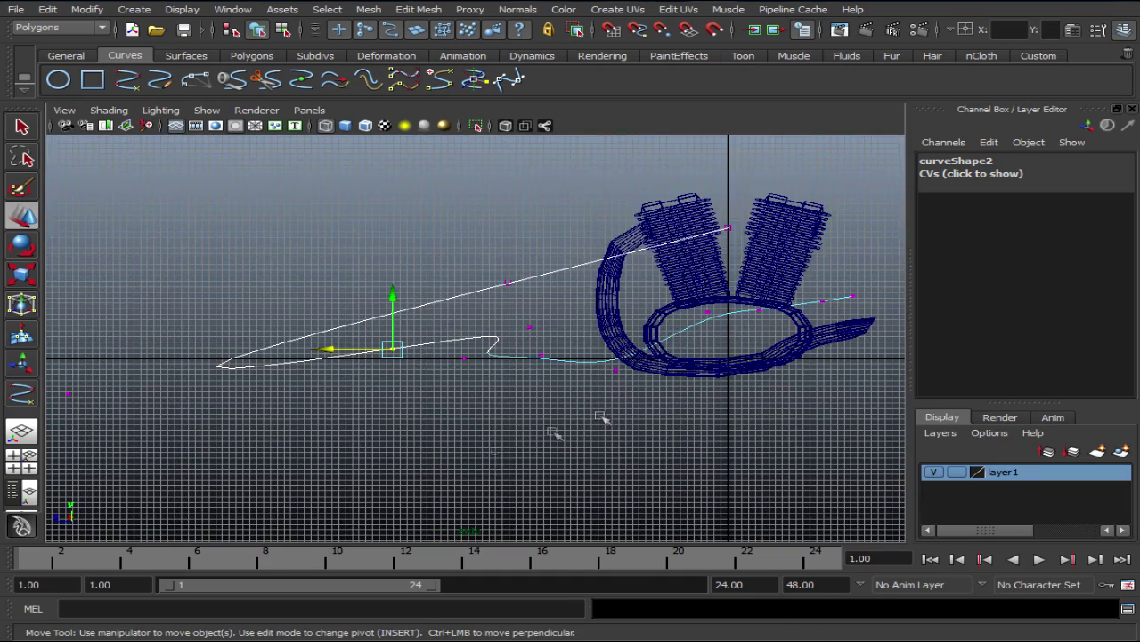
{"action": "right_click_drag", "start_coordinate": [507, 486], "coordinate": [700, 433], "text": "alt"}
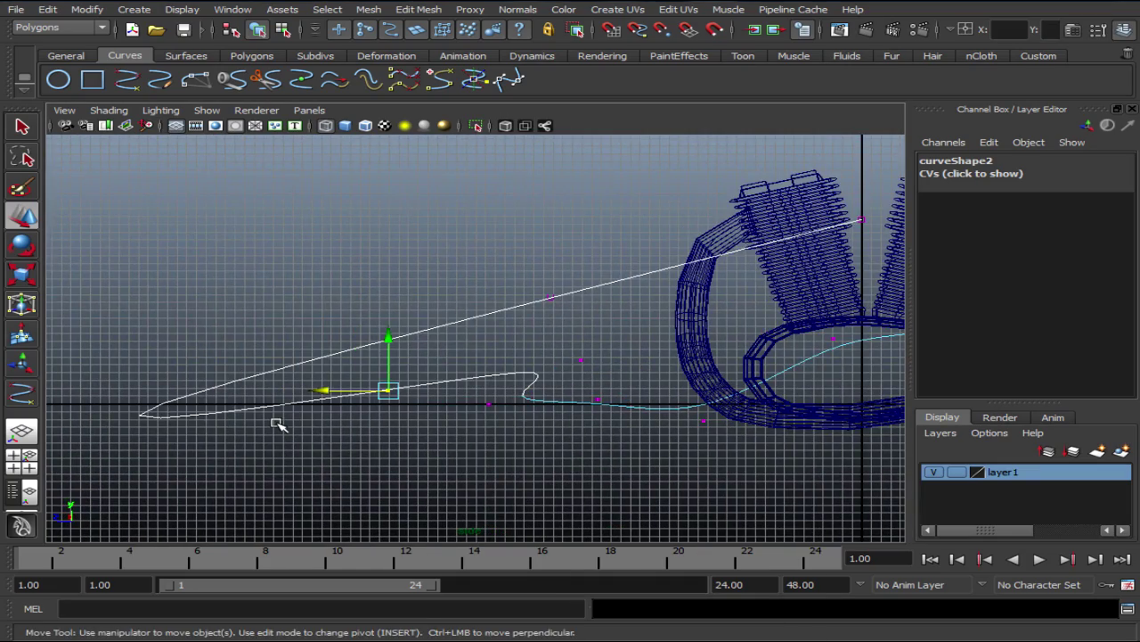
{"action": "right_click_drag", "start_coordinate": [270, 408], "coordinate": [204, 421]}
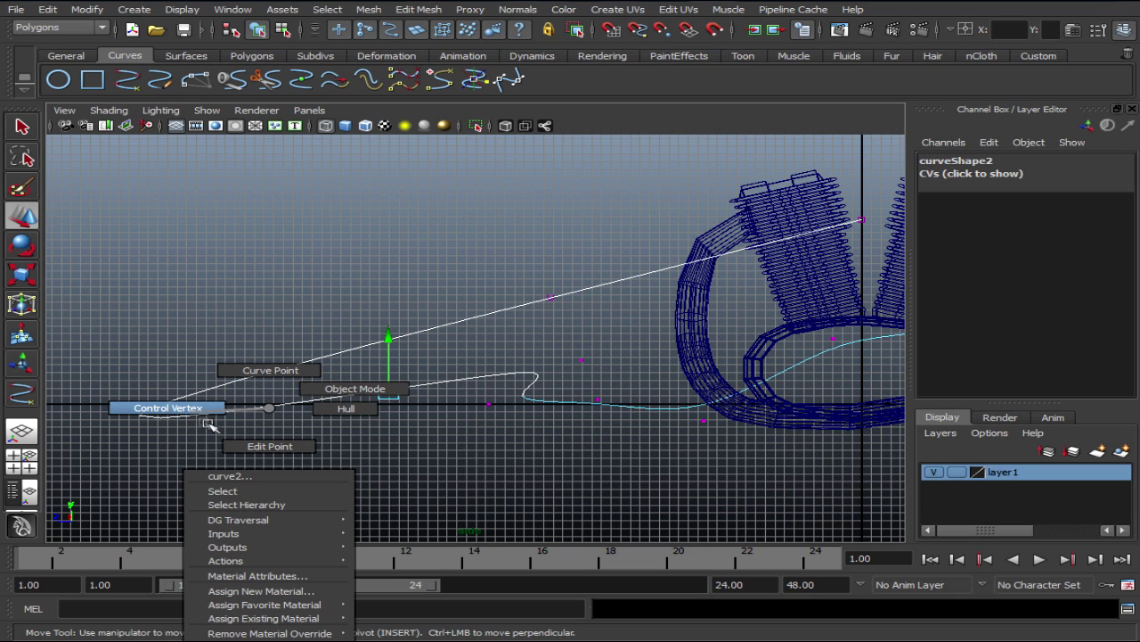
Switch the second curve to control vertices and drag its end vertex up and right toward the engine.
{"action": "left_click", "coordinate": [216, 424]}
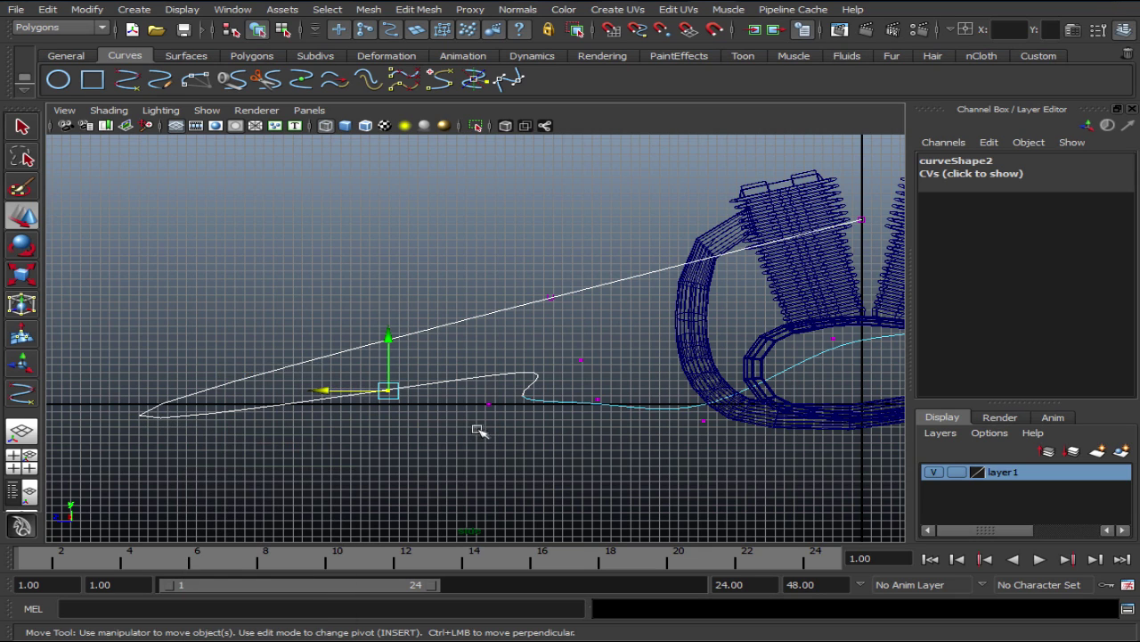
{"action": "left_click", "coordinate": [127, 357]}
{"action": "scroll", "coordinate": [229, 412], "scroll_direction": "down", "scroll_amount": 3}
{"action": "scroll", "coordinate": [229, 413], "scroll_direction": "up", "scroll_amount": 2}
{"action": "middle_click_drag", "start_coordinate": [196, 436], "coordinate": [474, 365], "text": "alt"}
{"action": "left_click_drag", "start_coordinate": [357, 402], "coordinate": [224, 298]}
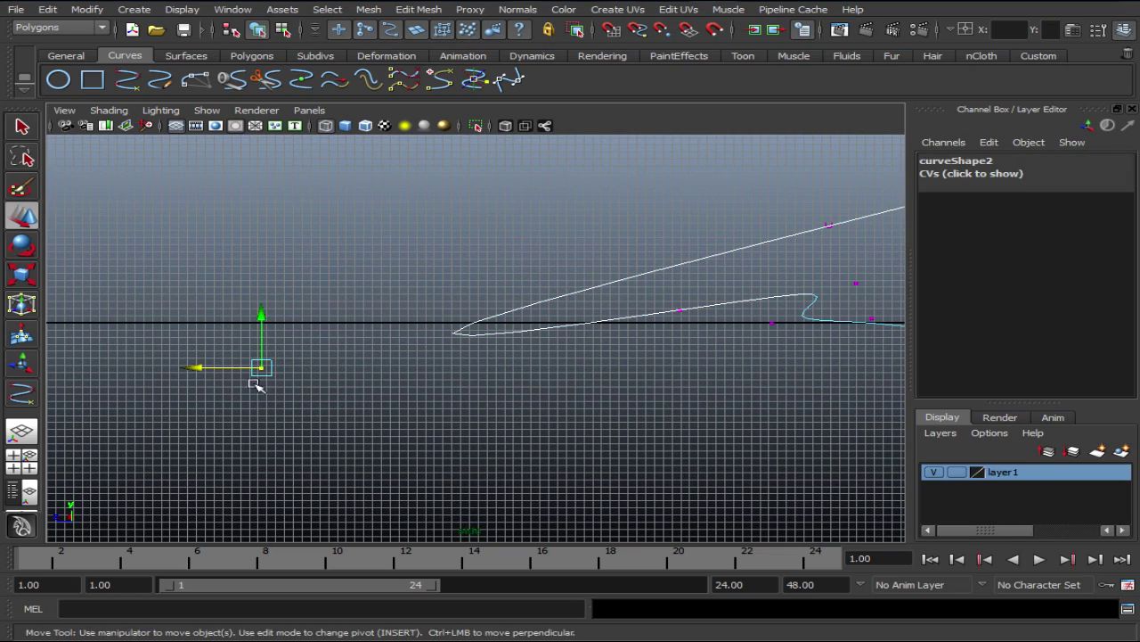
{"action": "left_click_drag", "start_coordinate": [267, 383], "coordinate": [688, 288]}
{"action": "middle_click_drag", "start_coordinate": [688, 288], "coordinate": [280, 370], "text": "alt"}
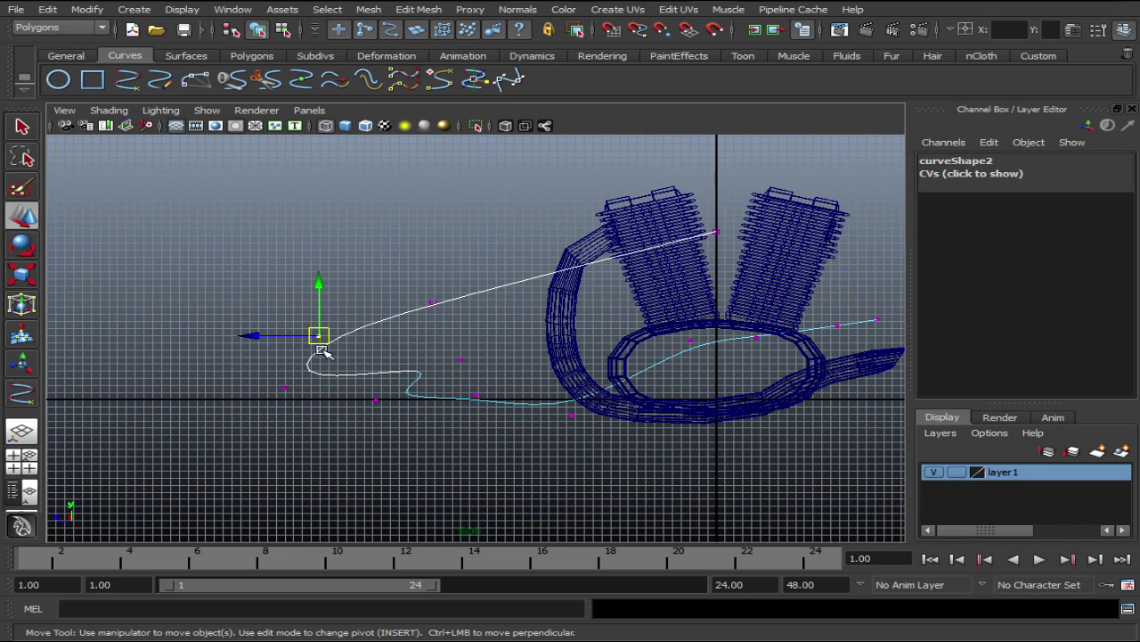
{"action": "left_click_drag", "start_coordinate": [256, 345], "coordinate": [419, 346]}
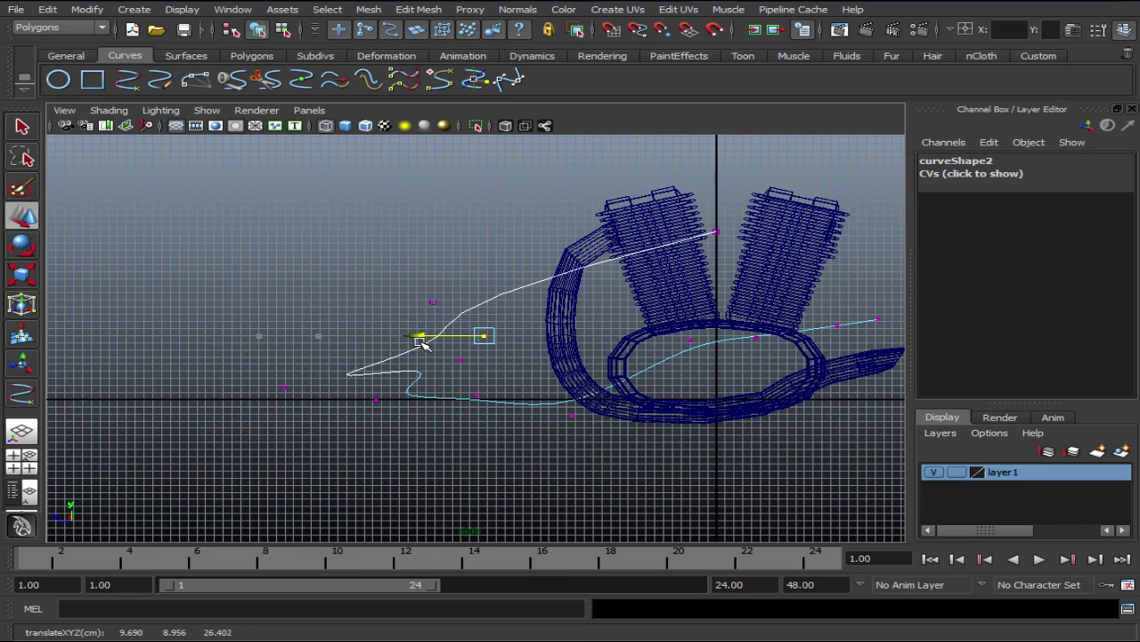
Pull the vertices near the curve's end up into the engine and return to the perspective view.
{"action": "left_click", "coordinate": [283, 387]}
{"action": "left_click_drag", "start_coordinate": [290, 389], "coordinate": [445, 351]}
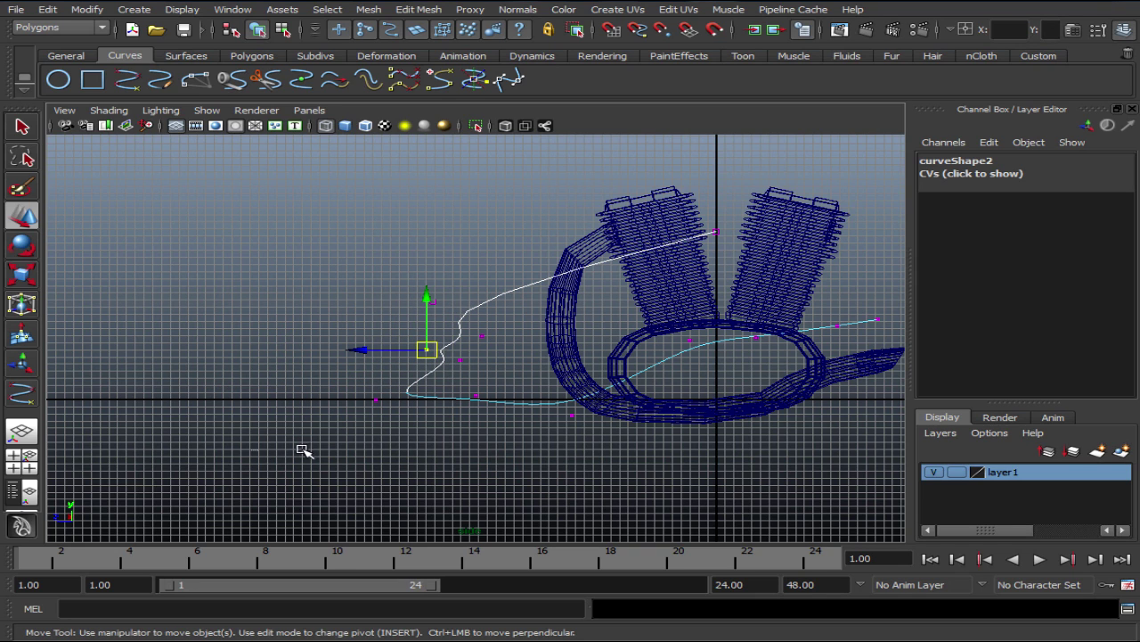
{"action": "left_click_drag", "start_coordinate": [361, 282], "coordinate": [584, 426]}
{"action": "left_click_drag", "start_coordinate": [486, 369], "coordinate": [650, 326]}
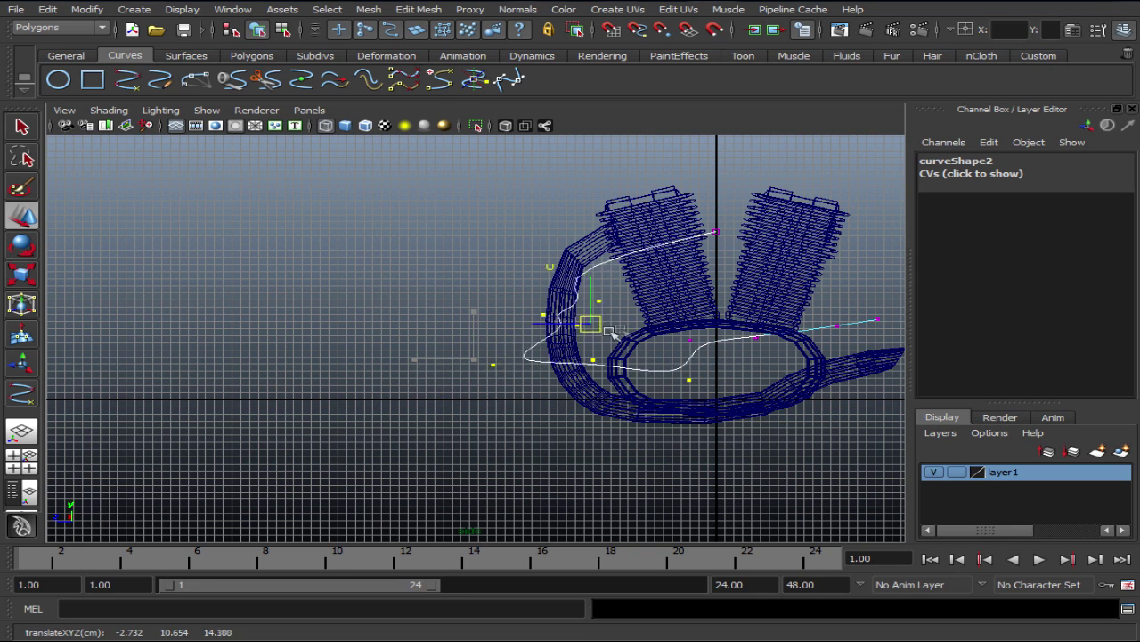
{"action": "key", "text": "space"}
{"action": "key", "text": "space"}
{"action": "left_click", "coordinate": [726, 407]}
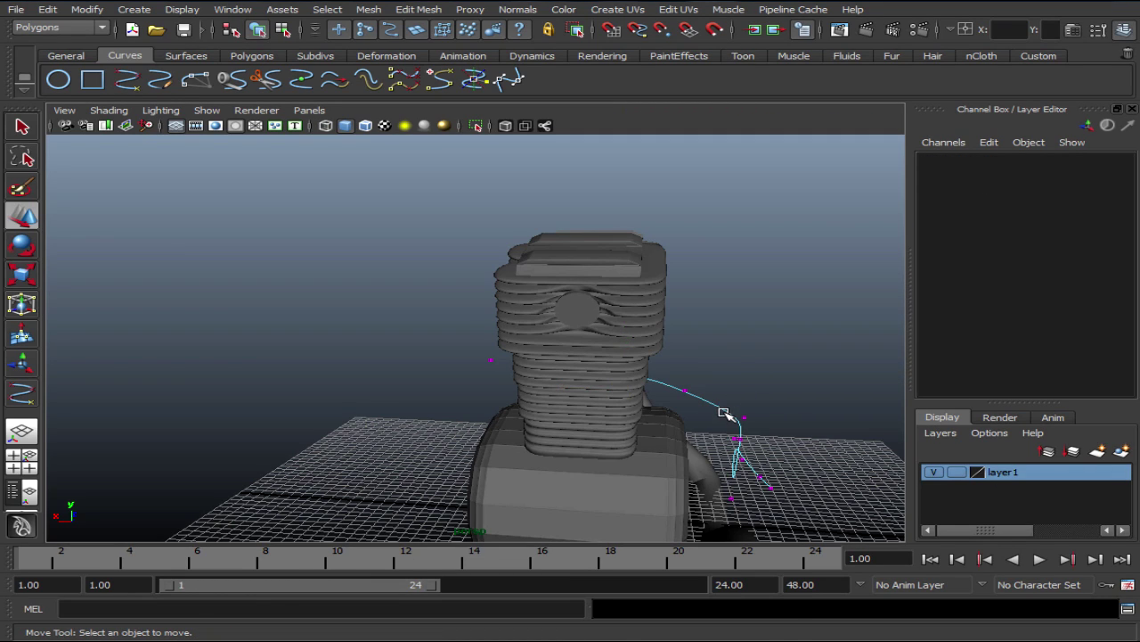
Select the whole second curve in object mode and slide it along Z to -23.7.
{"action": "right_click_drag", "start_coordinate": [723, 411], "coordinate": [784, 392]}
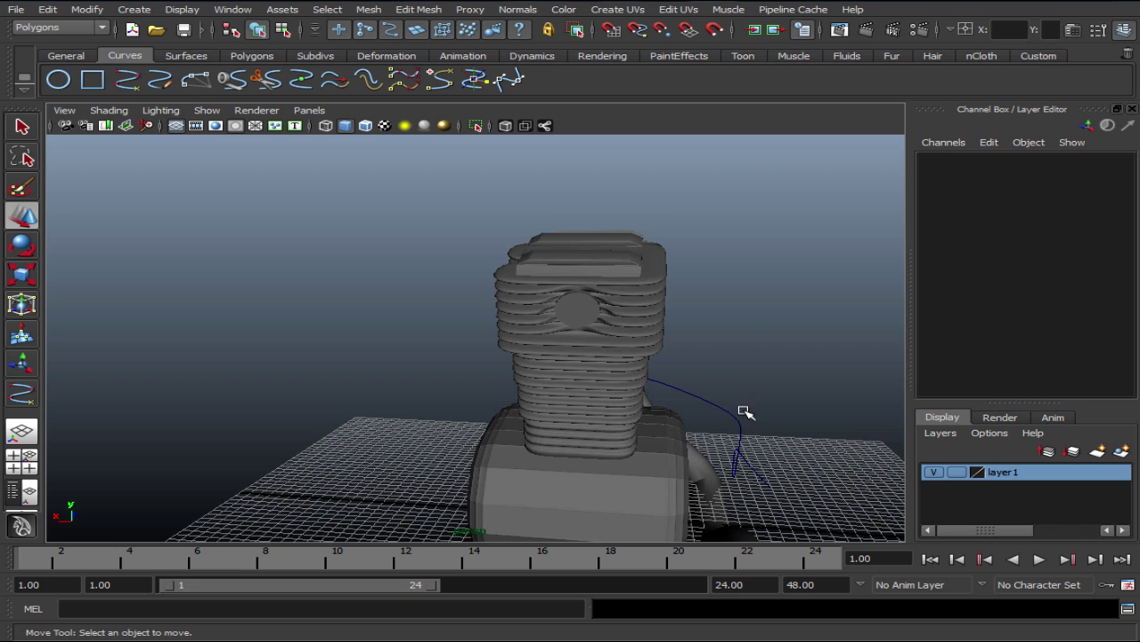
{"action": "left_click", "coordinate": [726, 406]}
{"action": "left_click_drag", "start_coordinate": [772, 438], "coordinate": [600, 437], "text": "alt"}
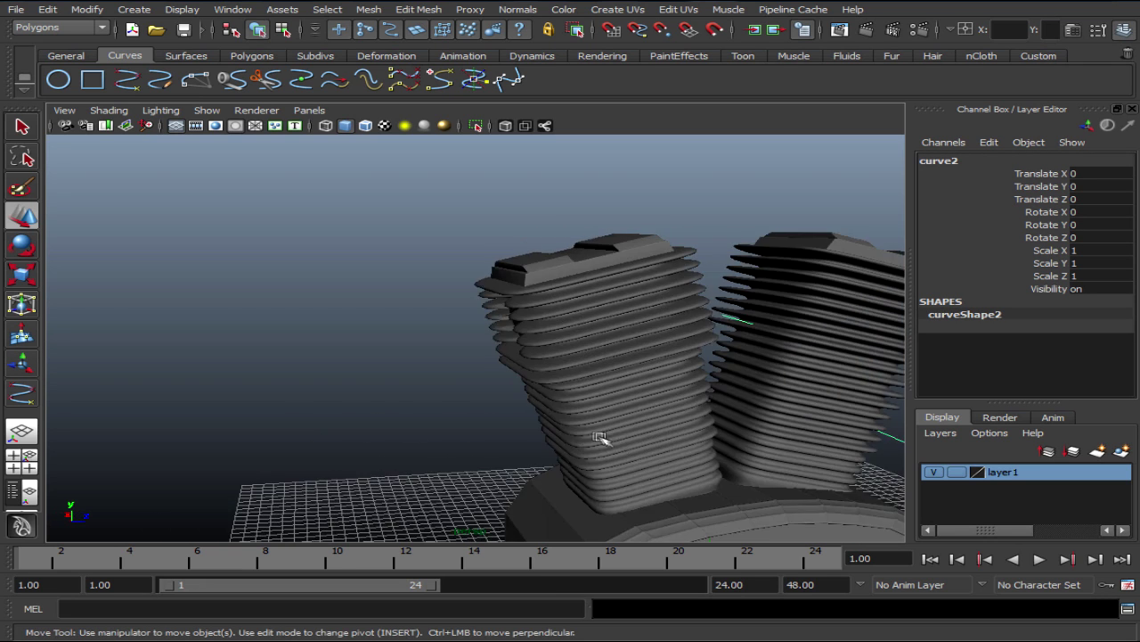
{"action": "scroll", "coordinate": [736, 455], "scroll_direction": "down", "scroll_amount": 5}
{"action": "left_click_drag", "start_coordinate": [672, 438], "coordinate": [570, 419], "text": "alt"}
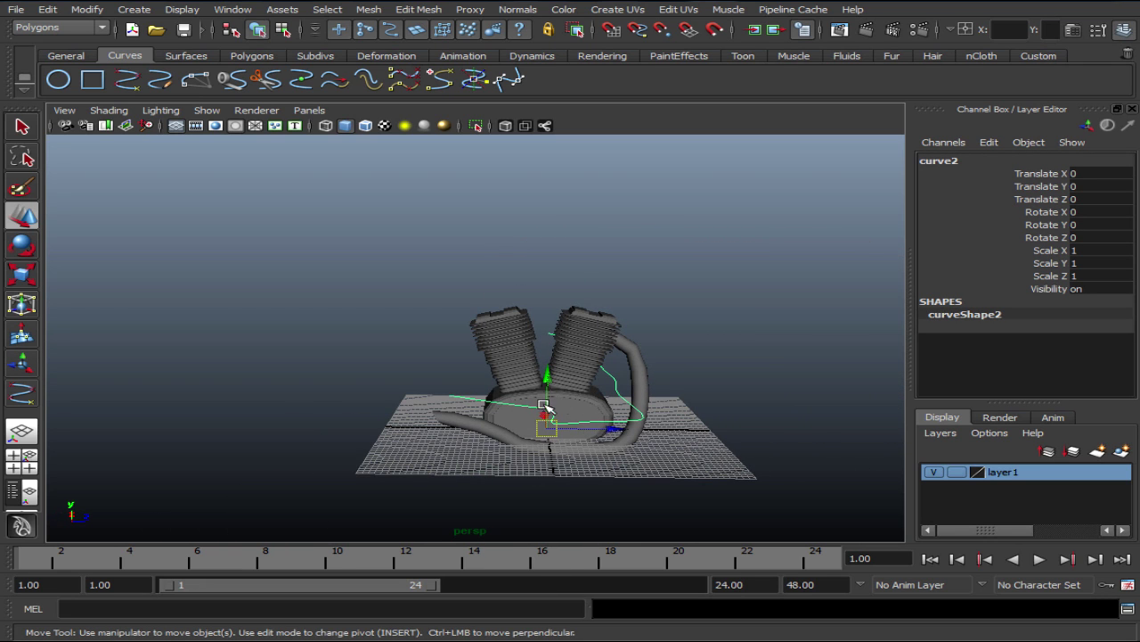
{"action": "left_click_drag", "start_coordinate": [634, 436], "coordinate": [473, 437]}
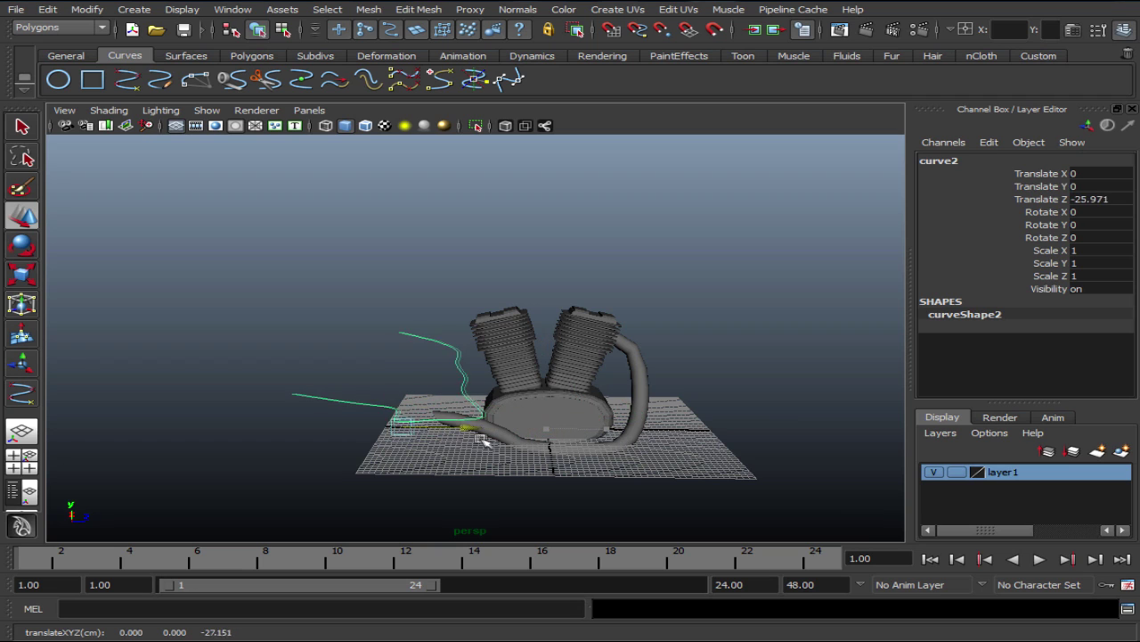
{"action": "scroll", "coordinate": [477, 439], "scroll_direction": "up", "scroll_amount": 2}
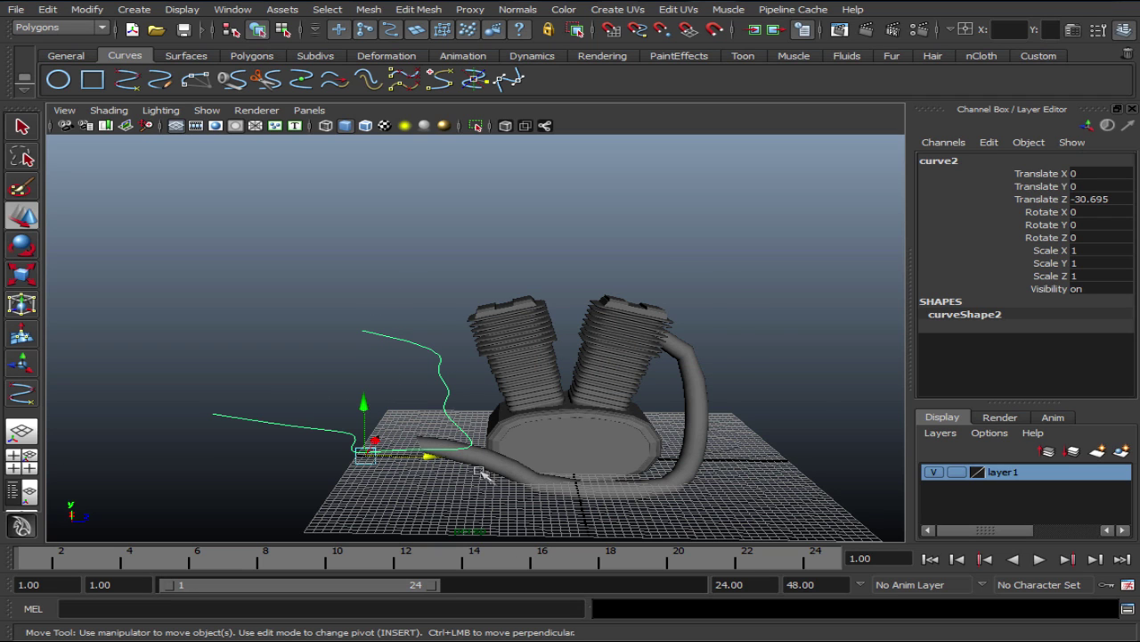
{"action": "left_click_drag", "start_coordinate": [439, 465], "coordinate": [486, 468]}
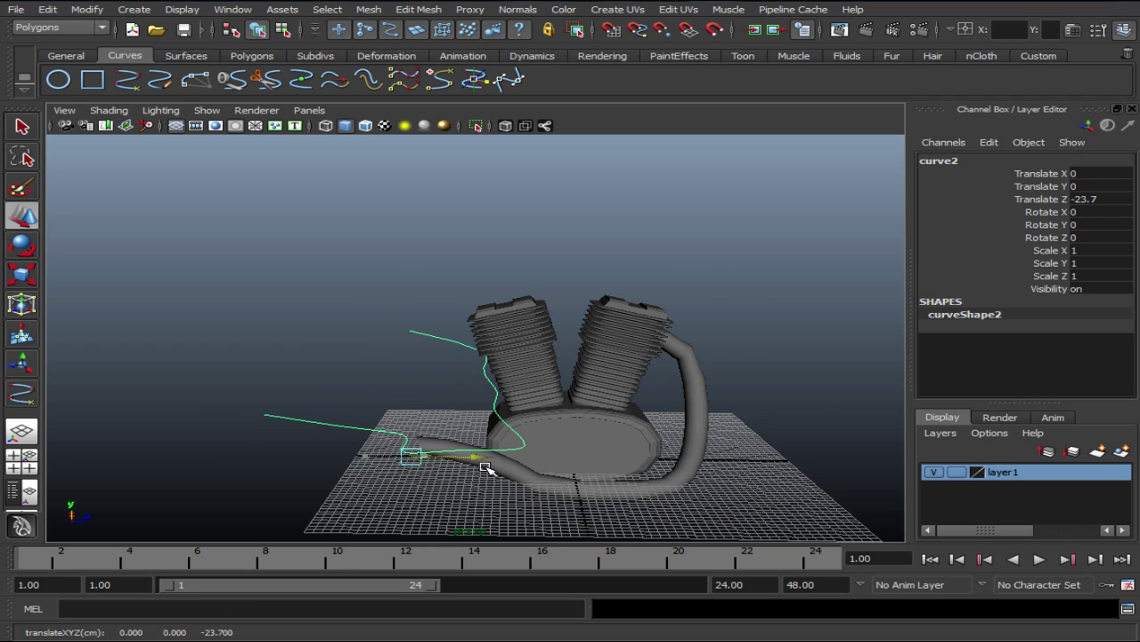
Put the curve back in control-vertex editing and select a vertex near the engine.
{"action": "left_click_drag", "start_coordinate": [437, 427], "coordinate": [488, 343], "text": "alt"}
{"action": "right_click_drag", "start_coordinate": [489, 357], "coordinate": [369, 344]}
{"action": "scroll", "coordinate": [428, 357], "scroll_direction": "up", "scroll_amount": 5}
{"action": "mouse_move", "coordinate": [446, 381]}
{"action": "left_mouse_down", "text": "alt"}
{"action": "mouse_move", "coordinate": [445, 402]}
{"action": "mouse_move", "coordinate": [541, 404]}
{"action": "left_mouse_up", "text": "alt"}
{"action": "left_click", "coordinate": [614, 353]}
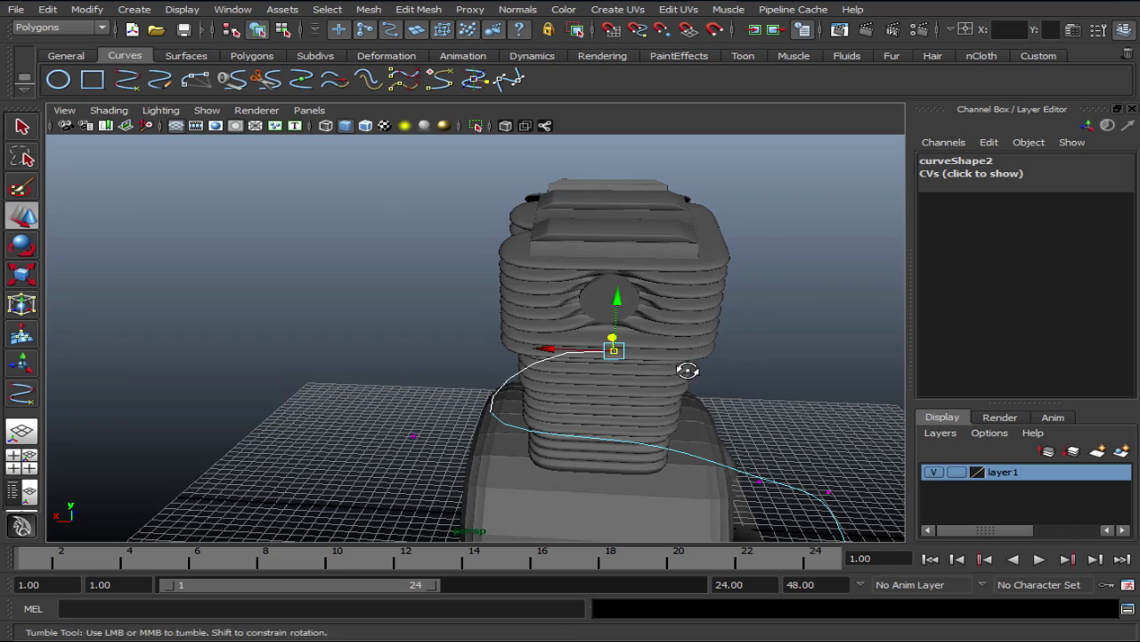
Move a curve vertex toward the engine and select the top vertex at the front cylinder.
{"action": "left_click_drag", "start_coordinate": [683, 369], "coordinate": [522, 379], "text": "alt"}
{"action": "middle_click_drag", "start_coordinate": [457, 378], "coordinate": [611, 357]}
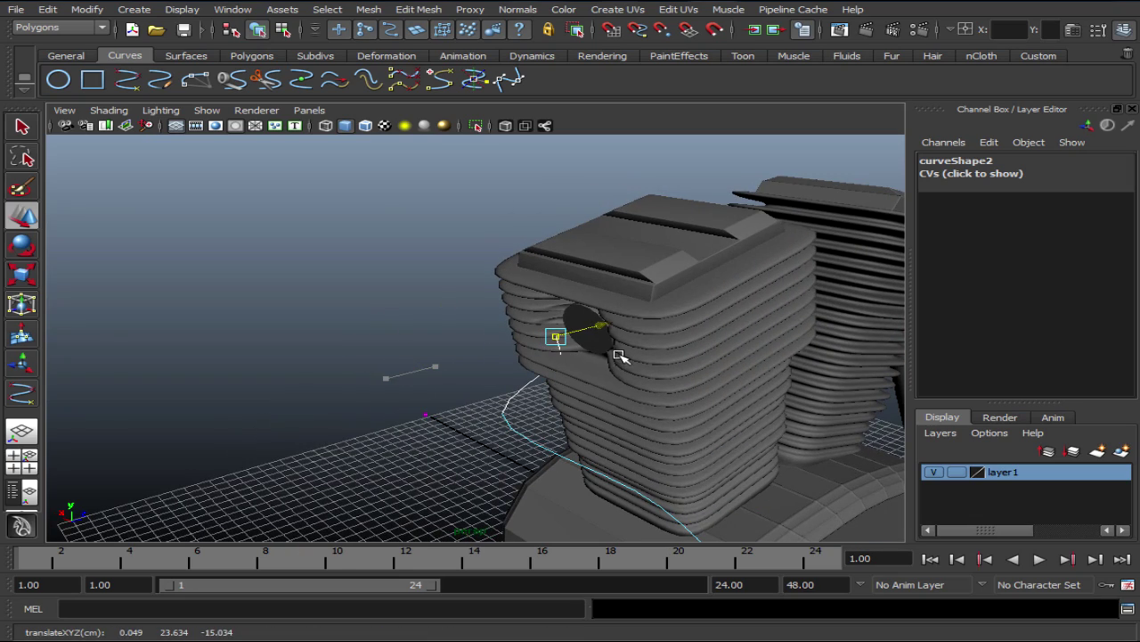
{"action": "mouse_move", "coordinate": [537, 410]}
{"action": "left_mouse_down", "text": "alt"}
{"action": "mouse_move", "coordinate": [638, 399]}
{"action": "mouse_move", "coordinate": [365, 448]}
{"action": "mouse_move", "coordinate": [508, 458]}
{"action": "mouse_move", "coordinate": [555, 436]}
{"action": "mouse_move", "coordinate": [419, 378]}
{"action": "mouse_move", "coordinate": [517, 358]}
{"action": "mouse_move", "coordinate": [579, 363]}
{"action": "mouse_move", "coordinate": [570, 374]}
{"action": "mouse_move", "coordinate": [590, 340]}
{"action": "mouse_move", "coordinate": [533, 333]}
{"action": "mouse_move", "coordinate": [552, 343]}
{"action": "mouse_move", "coordinate": [535, 351]}
{"action": "left_mouse_up", "text": "alt"}
{"action": "left_click", "coordinate": [611, 313]}
{"action": "mouse_move", "coordinate": [615, 364]}
{"action": "left_mouse_down", "text": "alt"}
{"action": "mouse_move", "coordinate": [565, 402]}
{"action": "mouse_move", "coordinate": [451, 439]}
{"action": "mouse_move", "coordinate": [599, 363]}
{"action": "left_mouse_up", "text": "alt"}
{"action": "mouse_move", "coordinate": [650, 318]}
{"action": "left_mouse_down"}
{"action": "mouse_move", "coordinate": [687, 400]}
{"action": "mouse_move", "coordinate": [609, 457]}
{"action": "mouse_move", "coordinate": [415, 527]}
{"action": "left_mouse_up"}
Push another curve vertex right along X toward the cylinder's round port.
{"action": "left_click", "coordinate": [419, 419]}
{"action": "left_click_drag", "start_coordinate": [382, 471], "coordinate": [473, 407]}
{"action": "mouse_move", "coordinate": [367, 448]}
{"action": "left_mouse_down"}
{"action": "mouse_move", "coordinate": [526, 454]}
{"action": "mouse_move", "coordinate": [433, 466]}
{"action": "mouse_move", "coordinate": [432, 428]}
{"action": "left_mouse_up"}
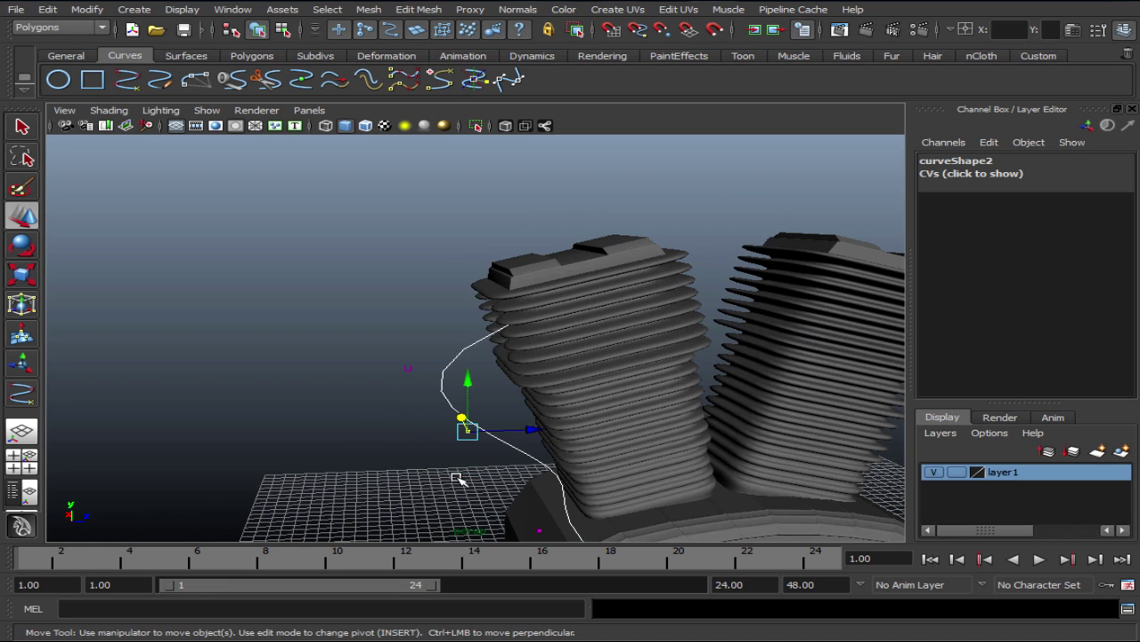
{"action": "mouse_move", "coordinate": [484, 367]}
{"action": "left_mouse_down"}
{"action": "mouse_move", "coordinate": [541, 370]}
{"action": "mouse_move", "coordinate": [555, 387]}
{"action": "mouse_move", "coordinate": [555, 377]}
{"action": "left_mouse_up"}
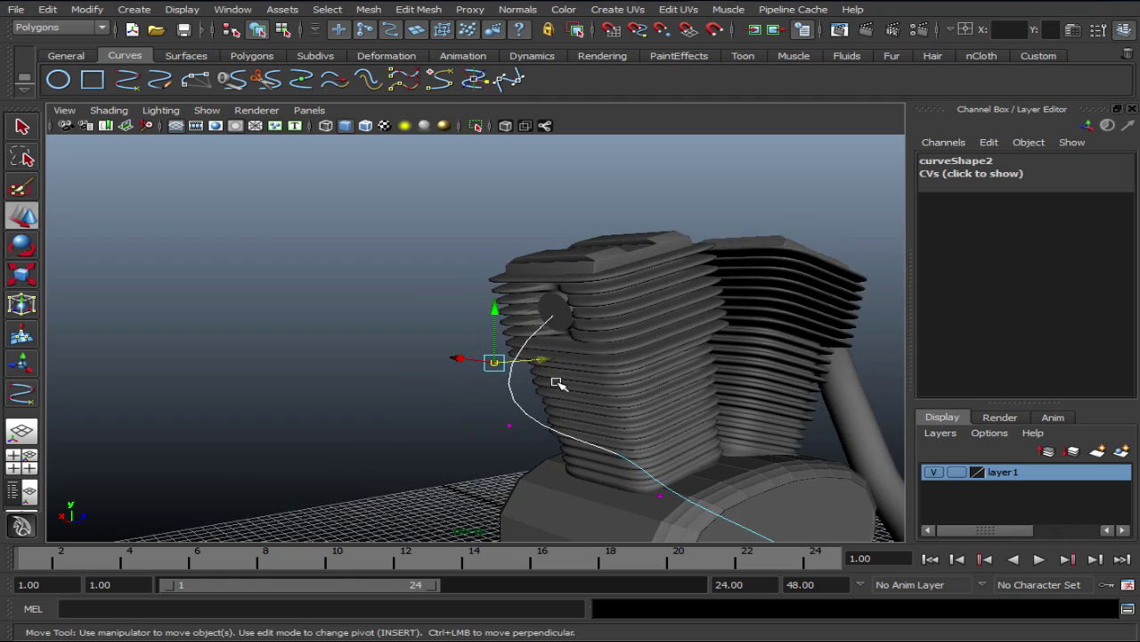
Orbit around the engine to check the curve against the cylinders and existing exhaust pipe.
{"action": "mouse_move", "coordinate": [586, 415]}
{"action": "left_mouse_down", "text": "alt"}
{"action": "mouse_move", "coordinate": [479, 422]}
{"action": "mouse_move", "coordinate": [483, 454]}
{"action": "mouse_move", "coordinate": [559, 423]}
{"action": "left_mouse_up", "text": "alt"}
{"action": "scroll", "coordinate": [558, 473], "scroll_direction": "down", "scroll_amount": 5}
{"action": "mouse_move", "coordinate": [449, 444]}
{"action": "left_mouse_down", "text": "alt"}
{"action": "mouse_move", "coordinate": [425, 451]}
{"action": "mouse_move", "coordinate": [477, 378]}
{"action": "left_mouse_up", "text": "alt"}
{"action": "scroll", "coordinate": [548, 388], "scroll_direction": "up", "scroll_amount": 5}
{"action": "left_click_drag", "start_coordinate": [547, 389], "coordinate": [677, 387], "text": "alt"}
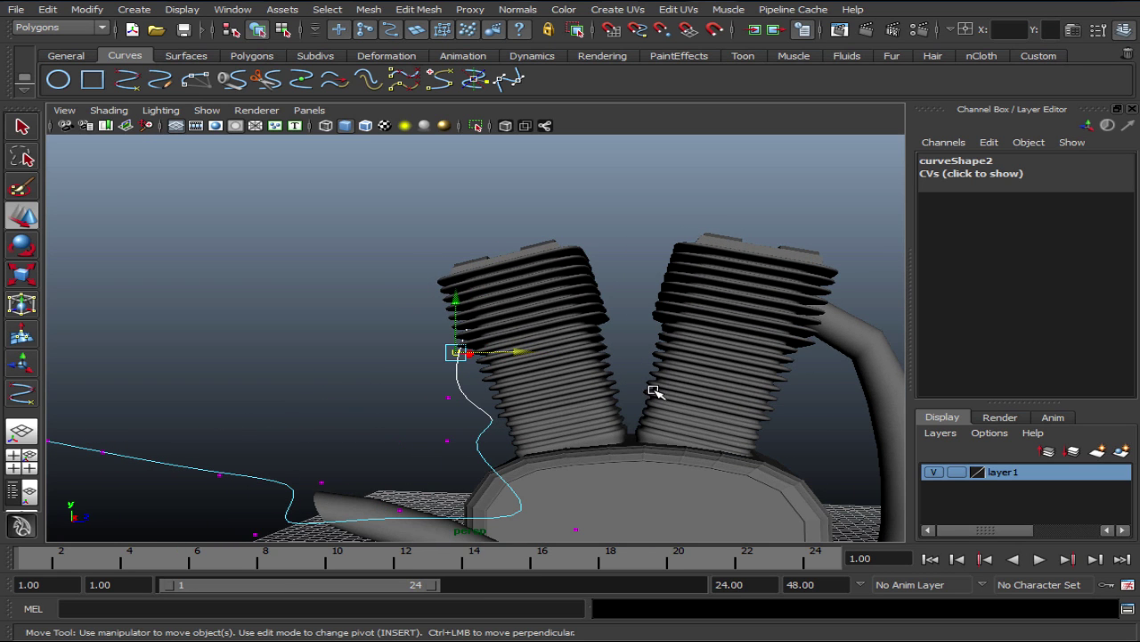
{"action": "scroll", "coordinate": [575, 412], "scroll_direction": "down", "scroll_amount": 3}
{"action": "scroll", "coordinate": [576, 416], "scroll_direction": "down", "scroll_amount": 2}
{"action": "mouse_move", "coordinate": [576, 415]}
{"action": "left_mouse_down", "text": "alt"}
{"action": "mouse_move", "coordinate": [523, 400]}
{"action": "mouse_move", "coordinate": [552, 277]}
{"action": "left_mouse_up", "text": "alt"}
{"action": "scroll", "coordinate": [575, 409], "scroll_direction": "up", "scroll_amount": 3}
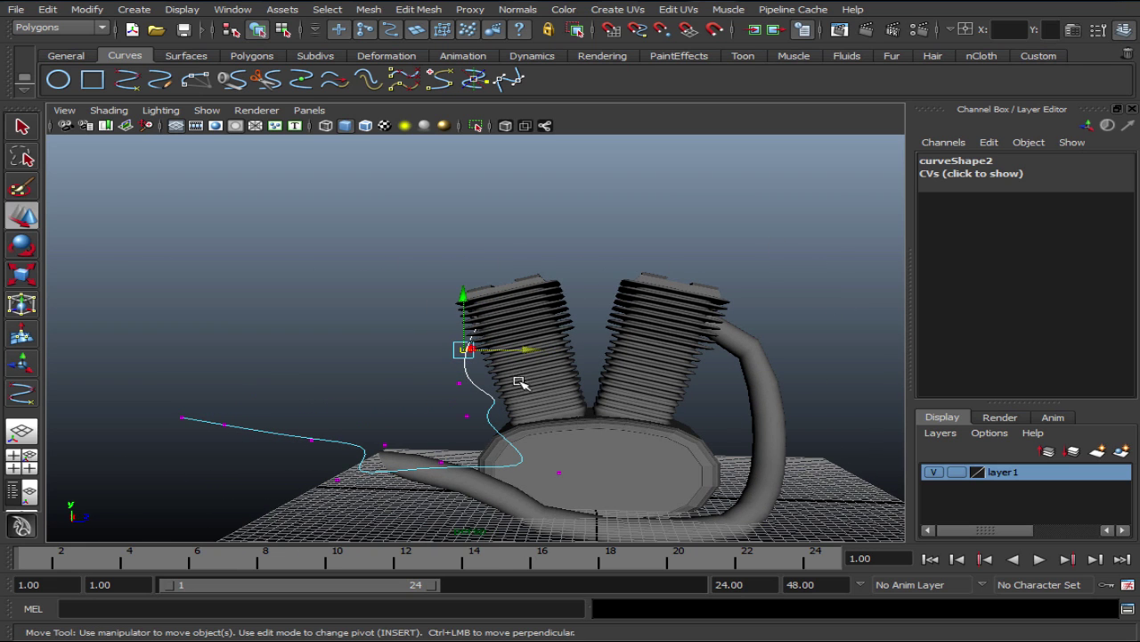
{"action": "scroll", "coordinate": [524, 383], "scroll_direction": "up", "scroll_amount": 3}
{"action": "mouse_move", "coordinate": [527, 384]}
{"action": "left_mouse_down", "text": "alt"}
{"action": "mouse_move", "coordinate": [527, 458]}
{"action": "mouse_move", "coordinate": [540, 461]}
{"action": "mouse_move", "coordinate": [480, 455]}
{"action": "mouse_move", "coordinate": [449, 431]}
{"action": "left_mouse_up", "text": "alt"}
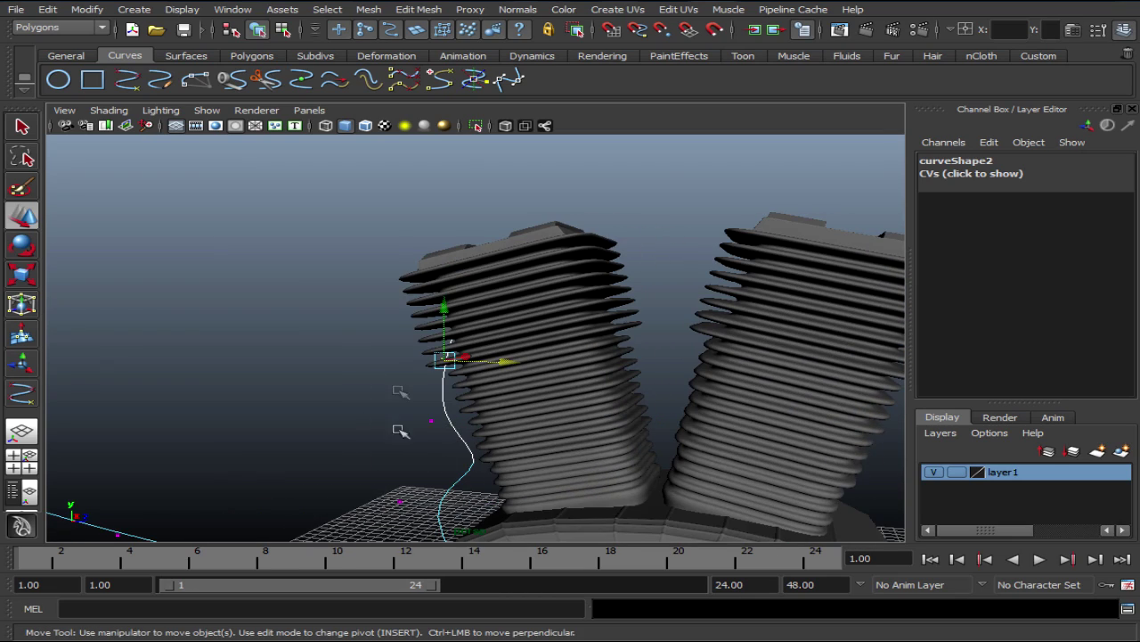
{"action": "left_click_drag", "start_coordinate": [340, 388], "coordinate": [430, 333], "text": "alt"}
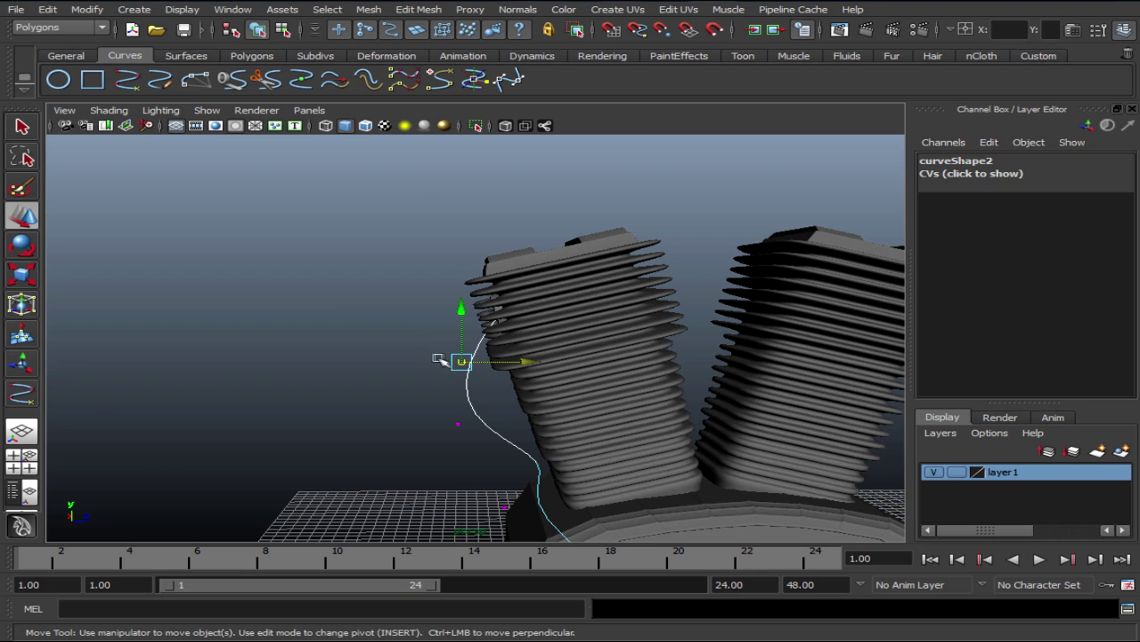
{"action": "left_click", "coordinate": [186, 460]}
{"action": "mouse_move", "coordinate": [434, 477]}
{"action": "left_mouse_down", "text": "alt"}
{"action": "mouse_move", "coordinate": [445, 496]}
{"action": "mouse_move", "coordinate": [522, 483]}
{"action": "mouse_move", "coordinate": [579, 491]}
{"action": "mouse_move", "coordinate": [601, 469]}
{"action": "left_mouse_up", "text": "alt"}
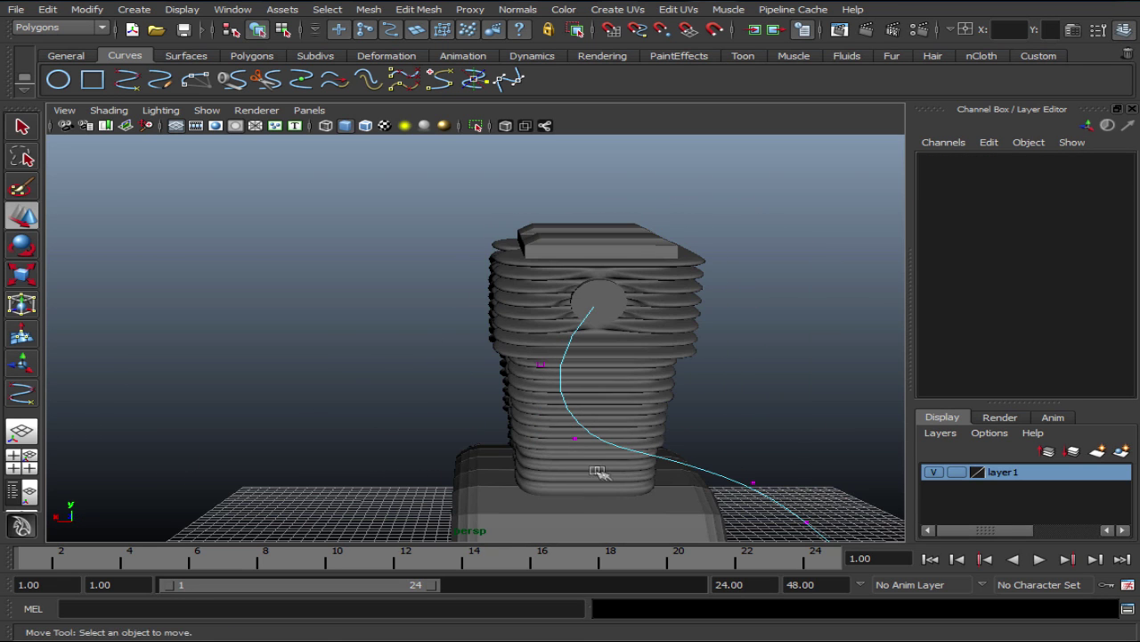
Move a middle curve vertex up and left along the cylinder base.
{"action": "left_click", "coordinate": [571, 442]}
{"action": "mouse_move", "coordinate": [518, 445]}
{"action": "left_mouse_down"}
{"action": "mouse_move", "coordinate": [545, 439]}
{"action": "mouse_move", "coordinate": [490, 376]}
{"action": "left_mouse_up"}
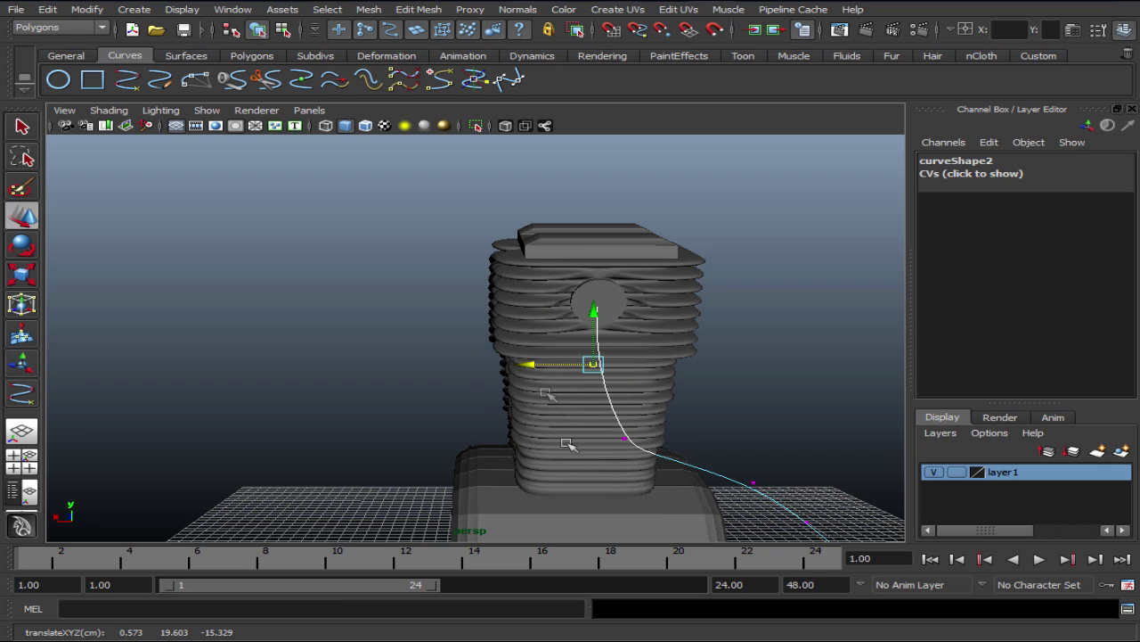
{"action": "mouse_move", "coordinate": [626, 418]}
{"action": "left_mouse_down", "text": "alt"}
{"action": "mouse_move", "coordinate": [566, 503]}
{"action": "mouse_move", "coordinate": [608, 472]}
{"action": "mouse_move", "coordinate": [725, 449]}
{"action": "mouse_move", "coordinate": [556, 448]}
{"action": "mouse_move", "coordinate": [558, 478]}
{"action": "mouse_move", "coordinate": [472, 508]}
{"action": "mouse_move", "coordinate": [612, 523]}
{"action": "mouse_move", "coordinate": [584, 500]}
{"action": "mouse_move", "coordinate": [548, 499]}
{"action": "mouse_move", "coordinate": [526, 439]}
{"action": "left_mouse_up", "text": "alt"}
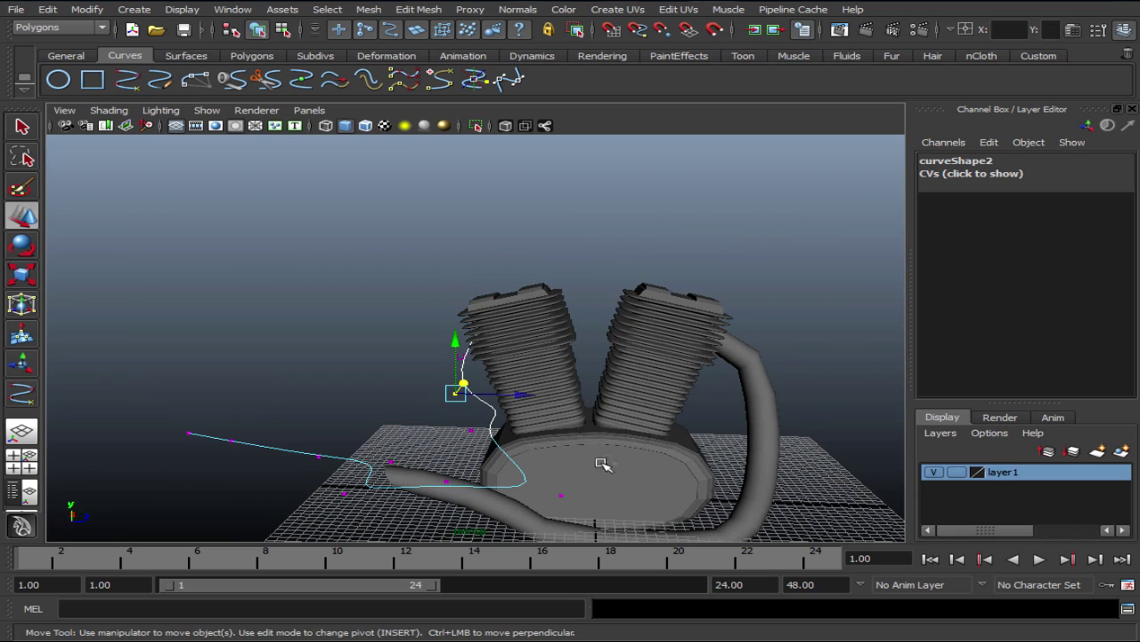
{"action": "right_click_drag", "start_coordinate": [550, 470], "coordinate": [542, 471], "text": "alt"}
{"action": "mouse_move", "coordinate": [542, 472]}
{"action": "left_mouse_down", "text": "alt"}
{"action": "mouse_move", "coordinate": [606, 461]}
{"action": "mouse_move", "coordinate": [483, 466]}
{"action": "left_mouse_up", "text": "alt"}
{"action": "right_click_drag", "start_coordinate": [484, 466], "coordinate": [526, 449], "text": "alt"}
{"action": "mouse_move", "coordinate": [526, 449]}
{"action": "left_mouse_down", "text": "alt"}
{"action": "mouse_move", "coordinate": [415, 438]}
{"action": "mouse_move", "coordinate": [527, 448]}
{"action": "mouse_move", "coordinate": [591, 484]}
{"action": "mouse_move", "coordinate": [662, 484]}
{"action": "mouse_move", "coordinate": [667, 409]}
{"action": "mouse_move", "coordinate": [650, 390]}
{"action": "left_mouse_up", "text": "alt"}
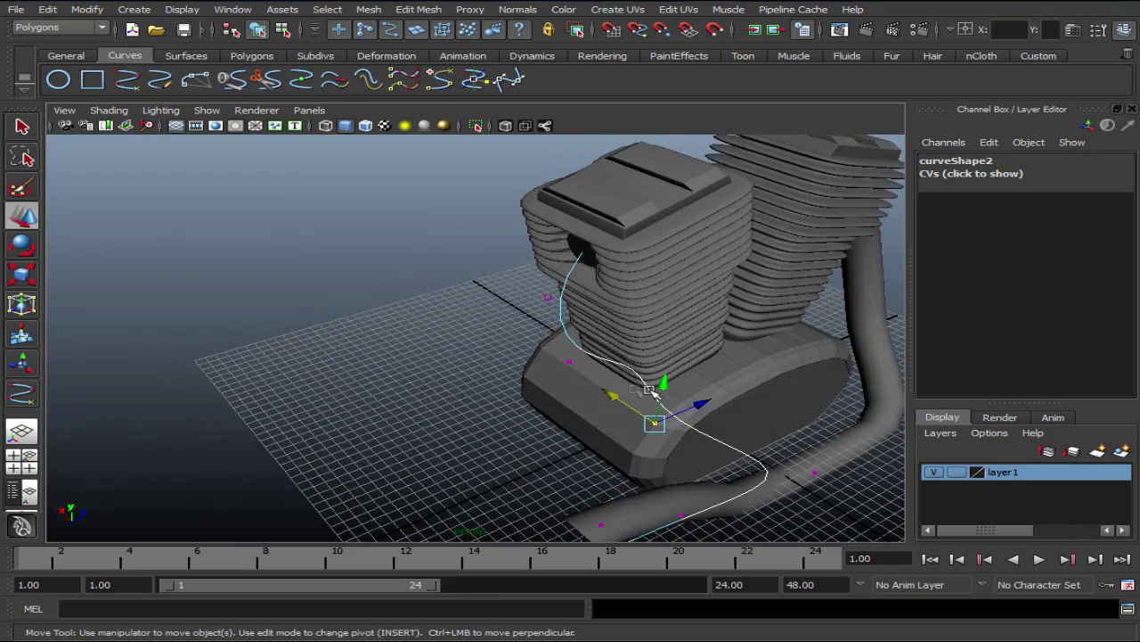
Nudge that vertex closer against the cylinder base to tighten the bend around the crankcase.
{"action": "middle_click_drag", "start_coordinate": [674, 369], "coordinate": [655, 379]}
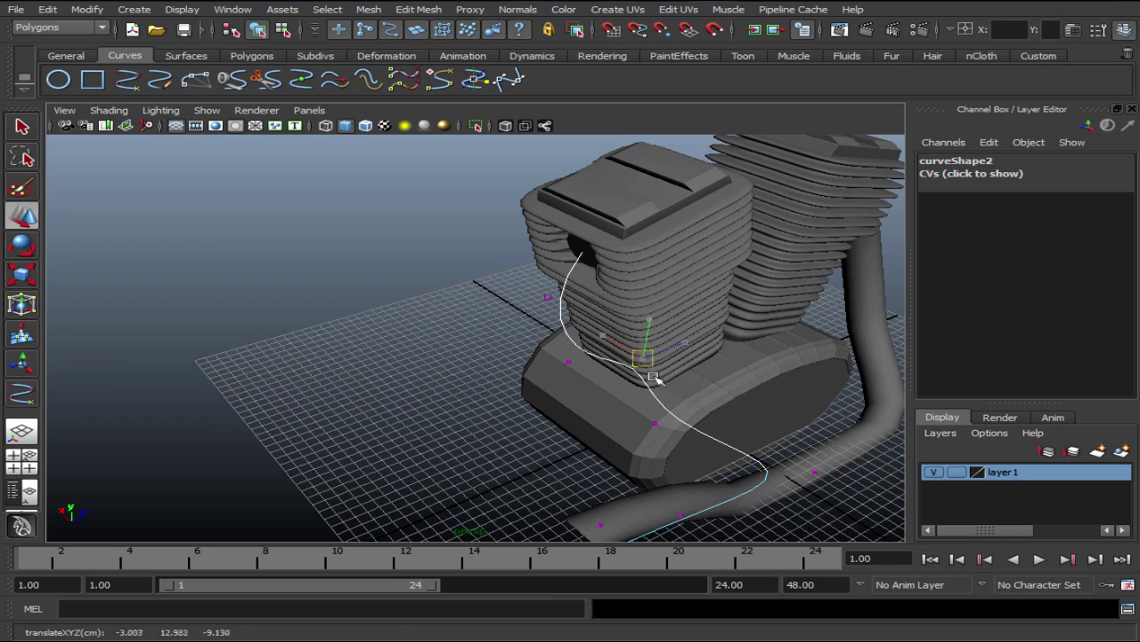
{"action": "mouse_move", "coordinate": [646, 395]}
{"action": "left_mouse_down", "text": "alt"}
{"action": "mouse_move", "coordinate": [636, 382]}
{"action": "mouse_move", "coordinate": [596, 385]}
{"action": "mouse_move", "coordinate": [547, 367]}
{"action": "left_mouse_up", "text": "alt"}
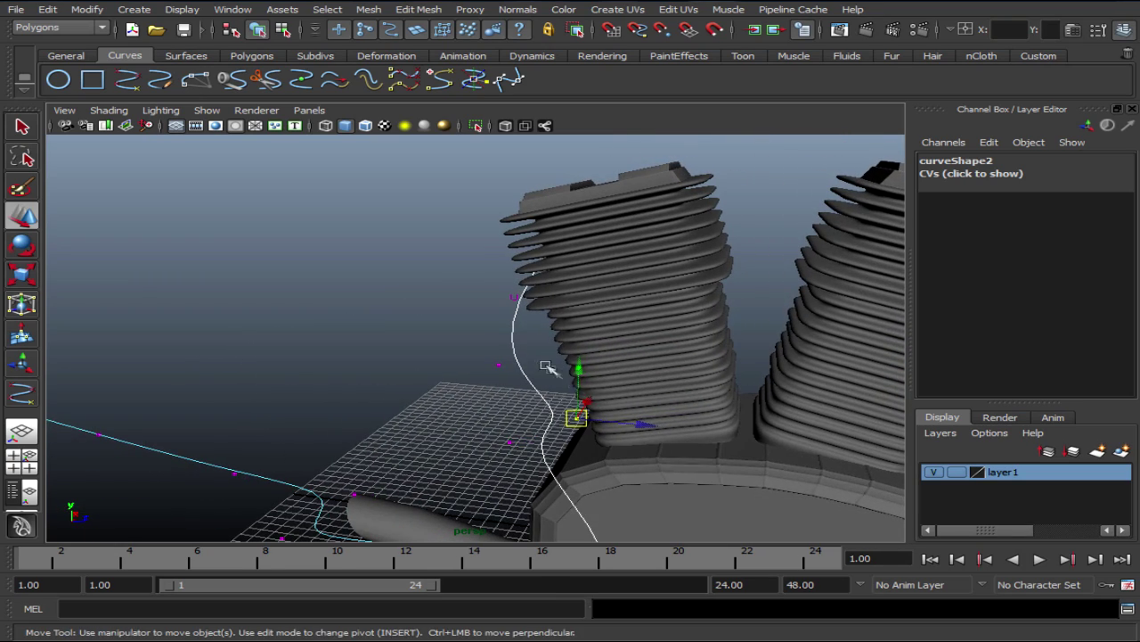
{"action": "left_click_drag", "start_coordinate": [640, 428], "coordinate": [644, 435]}
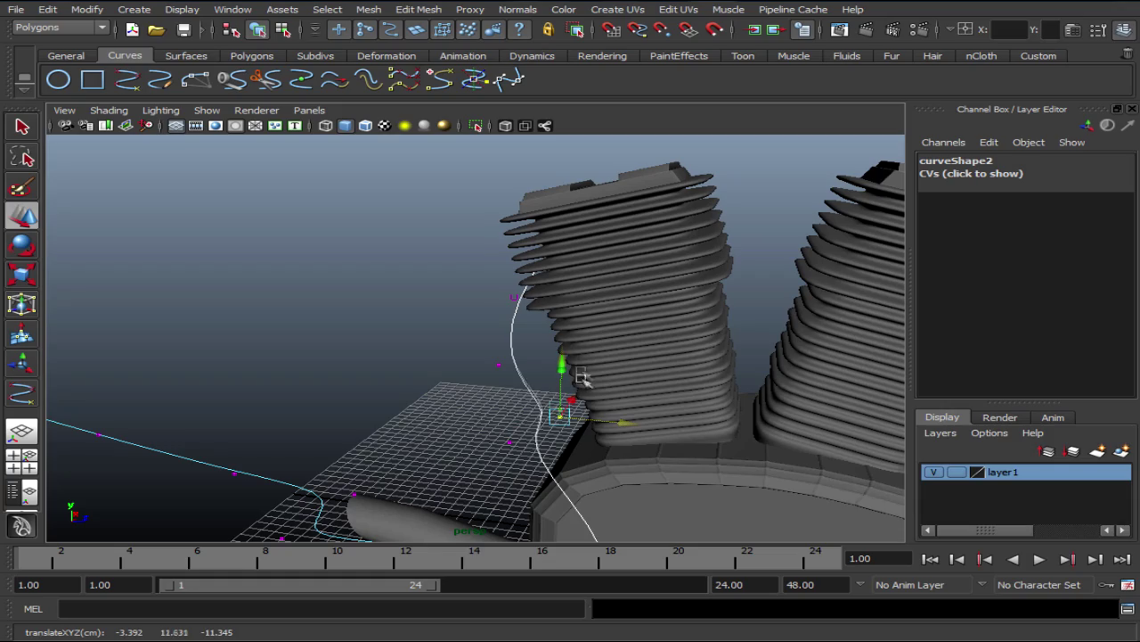
{"action": "mouse_move", "coordinate": [581, 373]}
{"action": "left_mouse_down", "text": "alt"}
{"action": "mouse_move", "coordinate": [611, 395]}
{"action": "mouse_move", "coordinate": [722, 400]}
{"action": "mouse_move", "coordinate": [805, 365]}
{"action": "mouse_move", "coordinate": [809, 346]}
{"action": "mouse_move", "coordinate": [677, 519]}
{"action": "left_mouse_up", "text": "alt"}
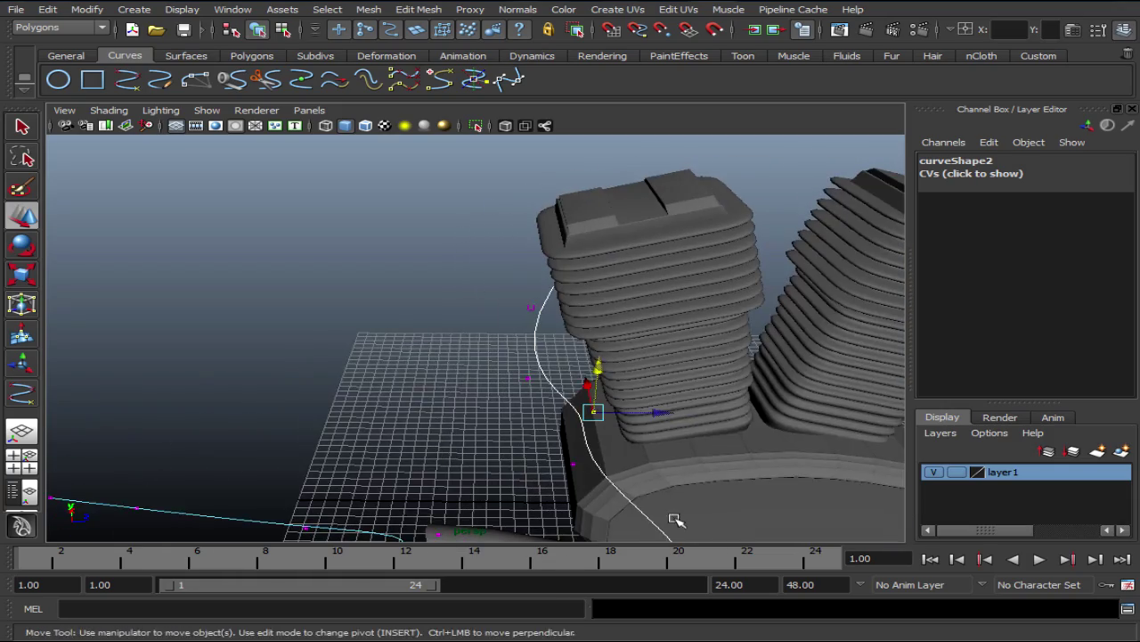
{"action": "right_click_drag", "start_coordinate": [678, 520], "coordinate": [646, 439], "text": "alt"}
{"action": "mouse_move", "coordinate": [449, 471]}
{"action": "right_mouse_down", "text": "alt"}
{"action": "mouse_move", "coordinate": [636, 502]}
{"action": "mouse_move", "coordinate": [636, 335]}
{"action": "mouse_move", "coordinate": [628, 349]}
{"action": "right_mouse_up", "text": "alt"}
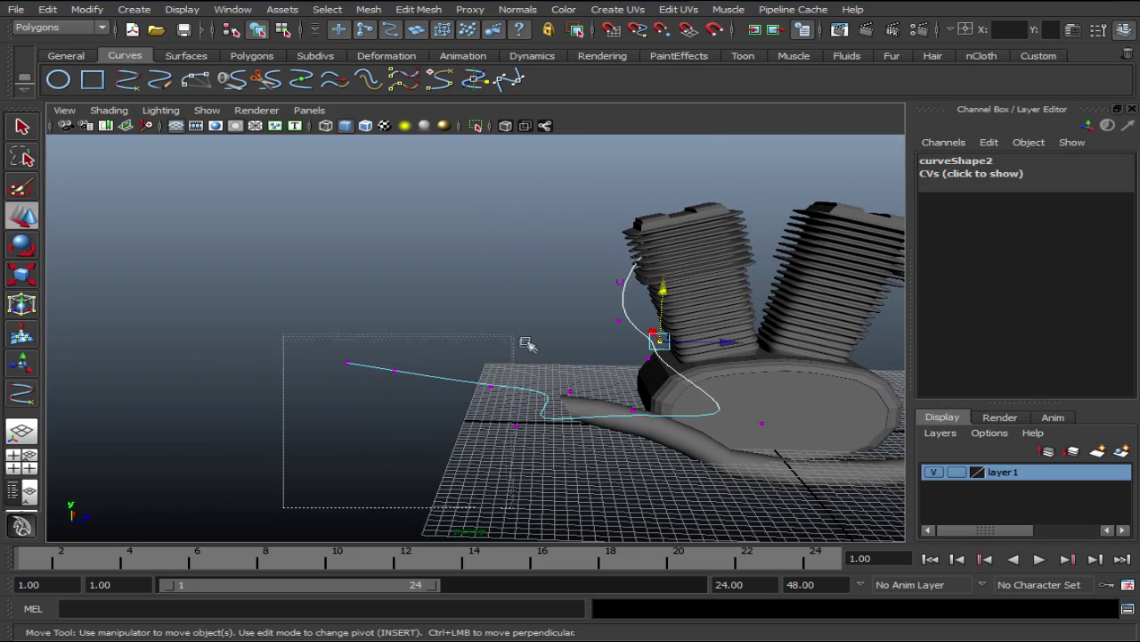
Move the curve's left-end vertices right along X, pulling its free end in toward the engine.
{"action": "left_click_drag", "start_coordinate": [520, 332], "coordinate": [520, 332]}
{"action": "mouse_move", "coordinate": [521, 332]}
{"action": "right_mouse_down", "text": "alt"}
{"action": "mouse_move", "coordinate": [591, 487]}
{"action": "mouse_move", "coordinate": [616, 511]}
{"action": "mouse_move", "coordinate": [535, 437]}
{"action": "mouse_move", "coordinate": [562, 437]}
{"action": "mouse_move", "coordinate": [441, 416]}
{"action": "right_mouse_up", "text": "alt"}
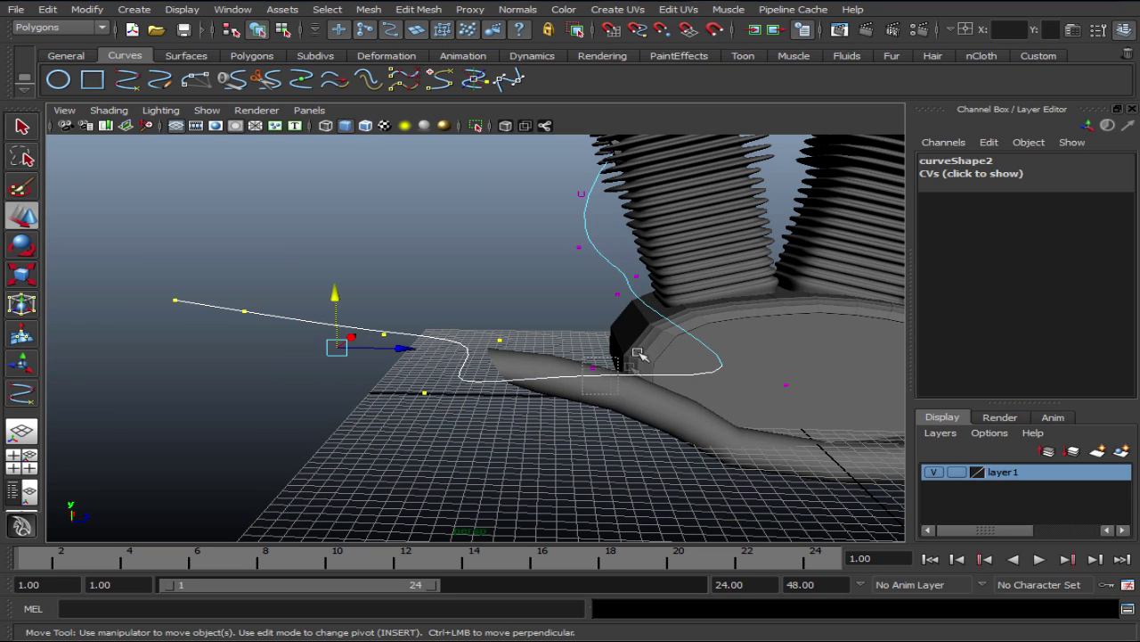
{"action": "left_click_drag", "start_coordinate": [460, 359], "coordinate": [671, 368]}
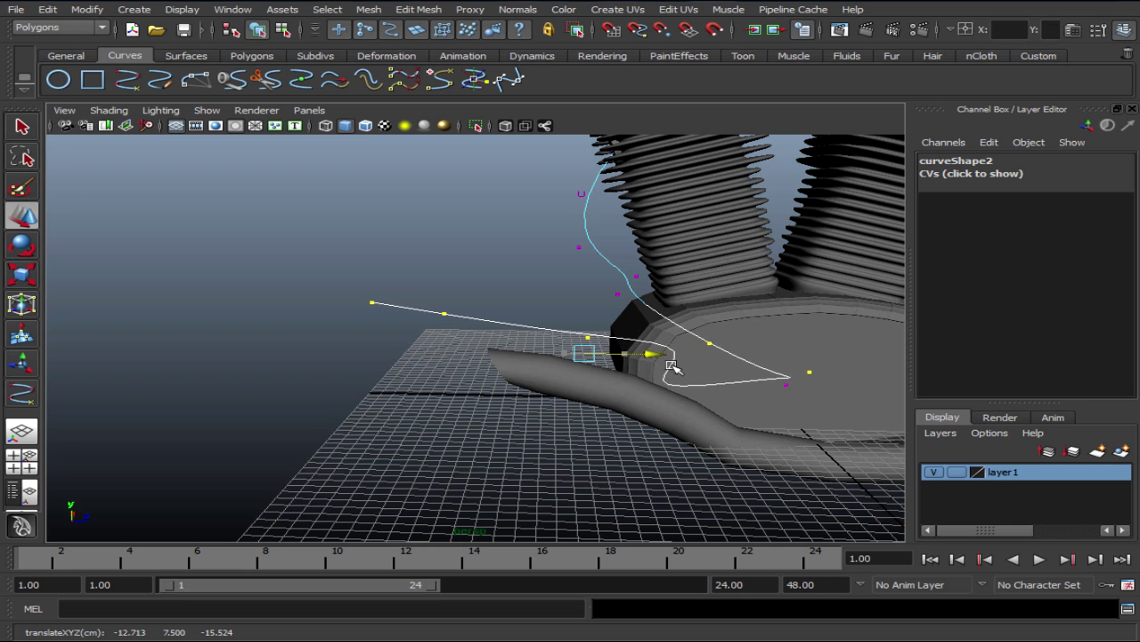
{"action": "mouse_move", "coordinate": [878, 395]}
{"action": "left_mouse_down", "text": "alt"}
{"action": "mouse_move", "coordinate": [817, 386]}
{"action": "mouse_move", "coordinate": [1034, 222]}
{"action": "left_mouse_up", "text": "alt"}
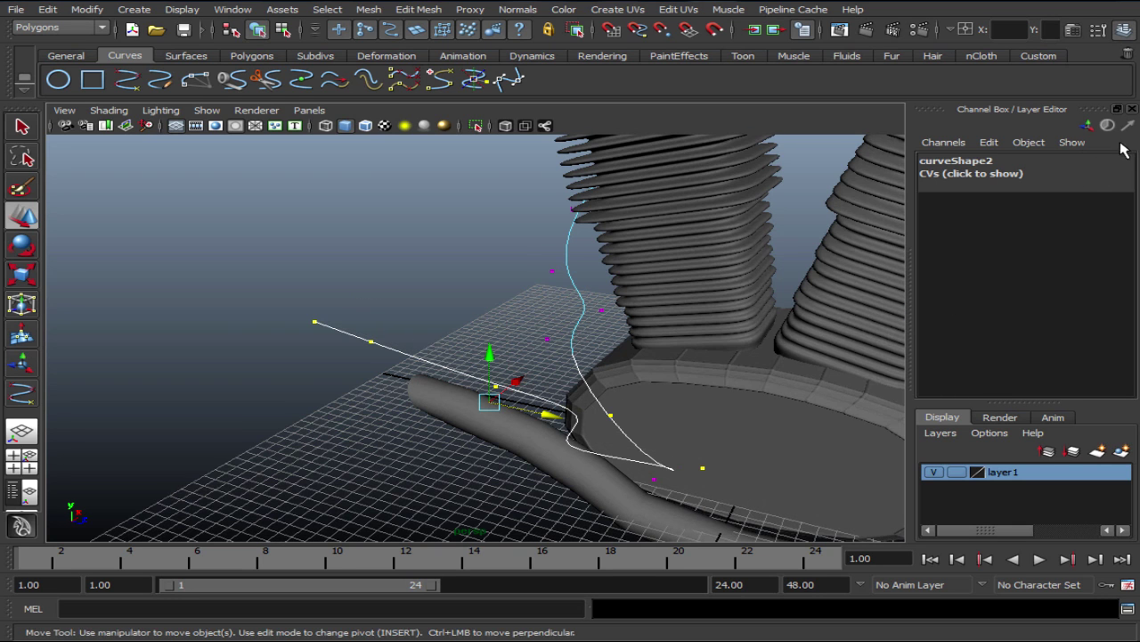
Select both exhaust path curves and shift them sideways along X beside the crankcase.
{"action": "key", "text": "ctrl+shift+a"}
{"action": "left_click_drag", "start_coordinate": [926, 382], "coordinate": [896, 405], "text": "alt"}
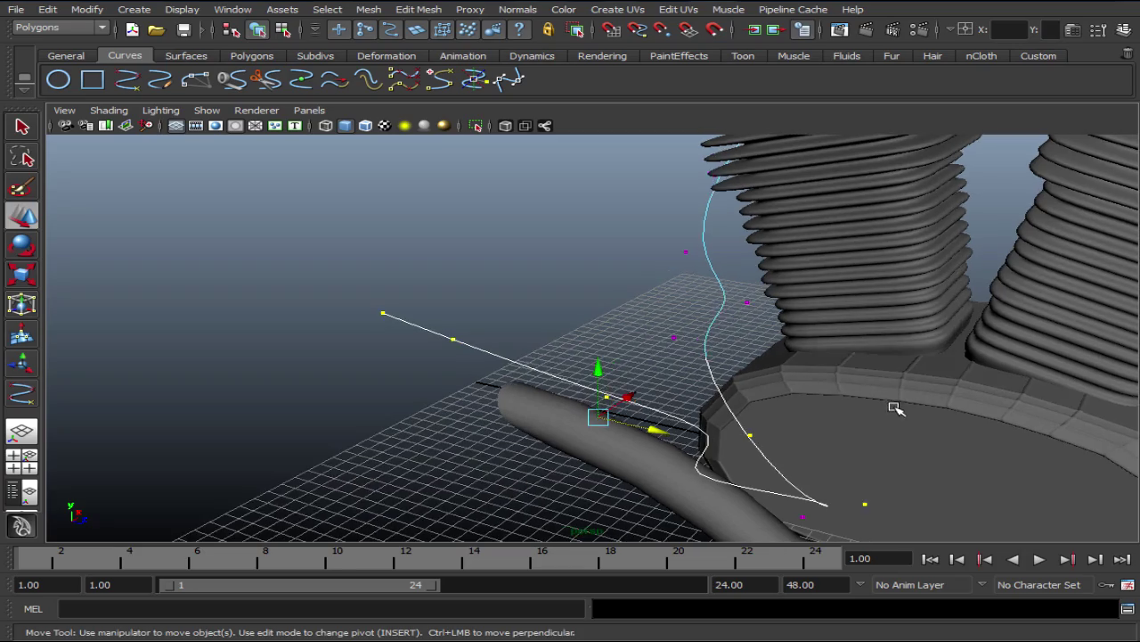
{"action": "right_click_drag", "start_coordinate": [896, 404], "coordinate": [837, 318], "text": "alt"}
{"action": "mouse_move", "coordinate": [837, 318]}
{"action": "left_mouse_down", "text": "alt"}
{"action": "mouse_move", "coordinate": [828, 377]}
{"action": "mouse_move", "coordinate": [705, 387]}
{"action": "mouse_move", "coordinate": [579, 423]}
{"action": "left_mouse_up", "text": "alt"}
{"action": "left_click", "coordinate": [557, 412]}
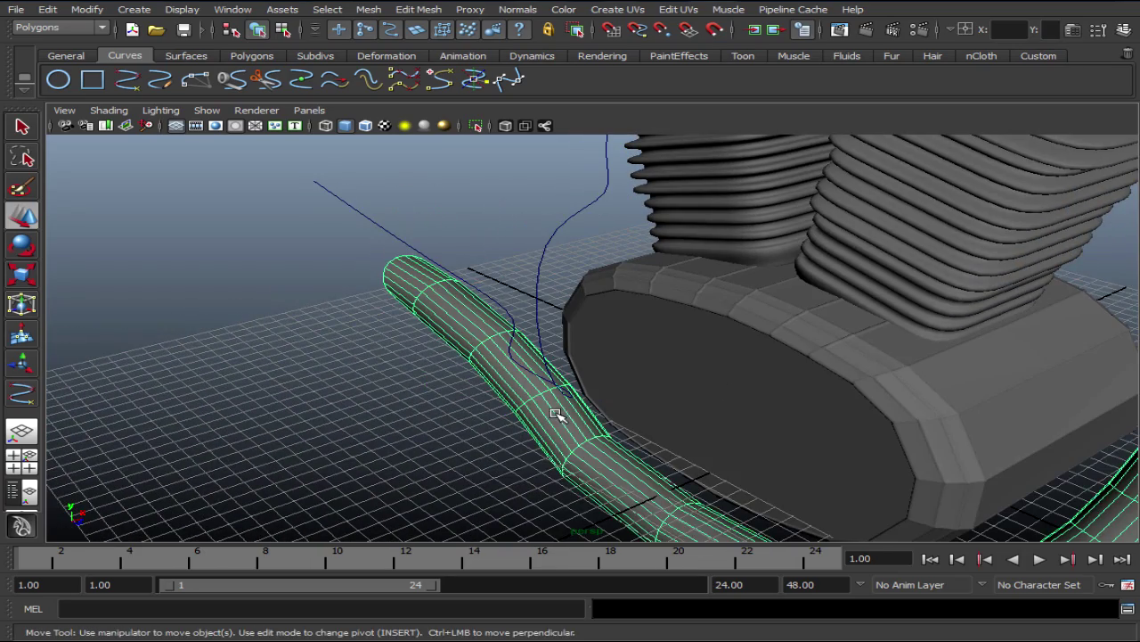
{"action": "left_click", "coordinate": [552, 376]}
{"action": "mouse_move", "coordinate": [564, 414]}
{"action": "left_mouse_down"}
{"action": "mouse_move", "coordinate": [651, 364]}
{"action": "mouse_move", "coordinate": [641, 334]}
{"action": "left_mouse_up"}
{"action": "mouse_move", "coordinate": [643, 270]}
{"action": "left_mouse_down", "text": "alt"}
{"action": "mouse_move", "coordinate": [745, 379]}
{"action": "mouse_move", "coordinate": [330, 312]}
{"action": "left_mouse_up", "text": "alt"}
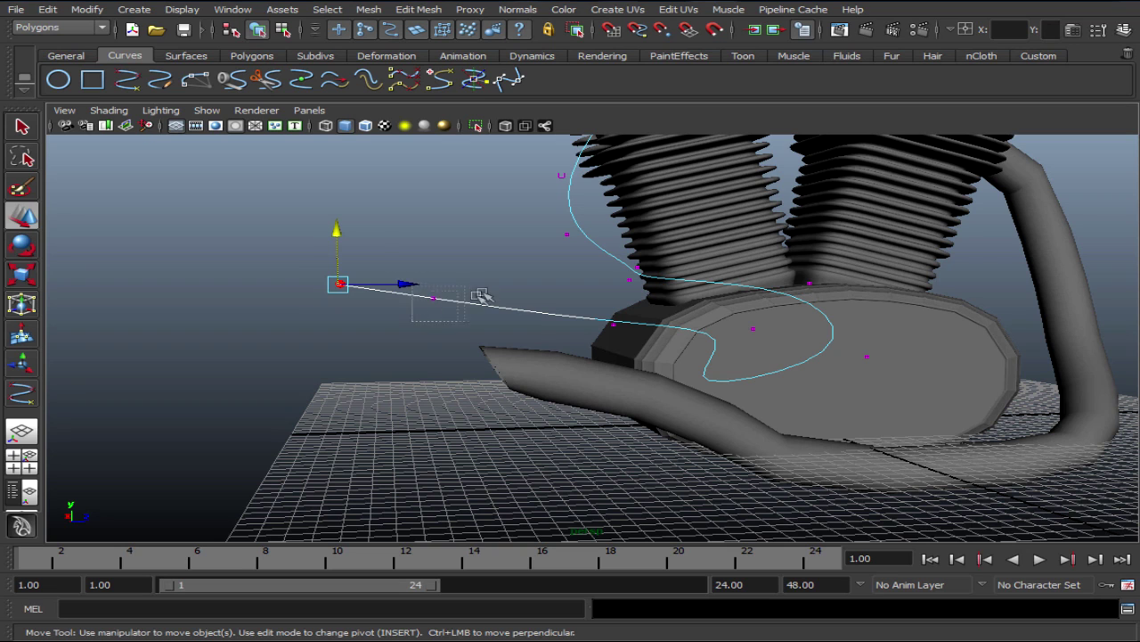
{"action": "left_click_drag", "start_coordinate": [477, 299], "coordinate": [592, 314]}
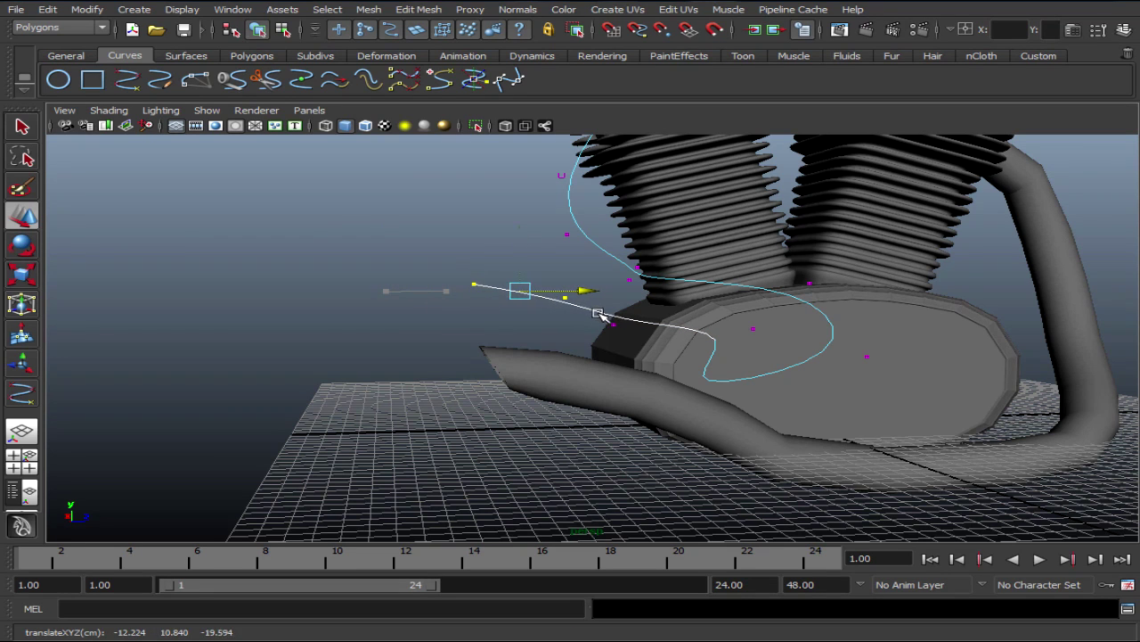
{"action": "left_click_drag", "start_coordinate": [622, 356], "coordinate": [496, 334], "text": "alt"}
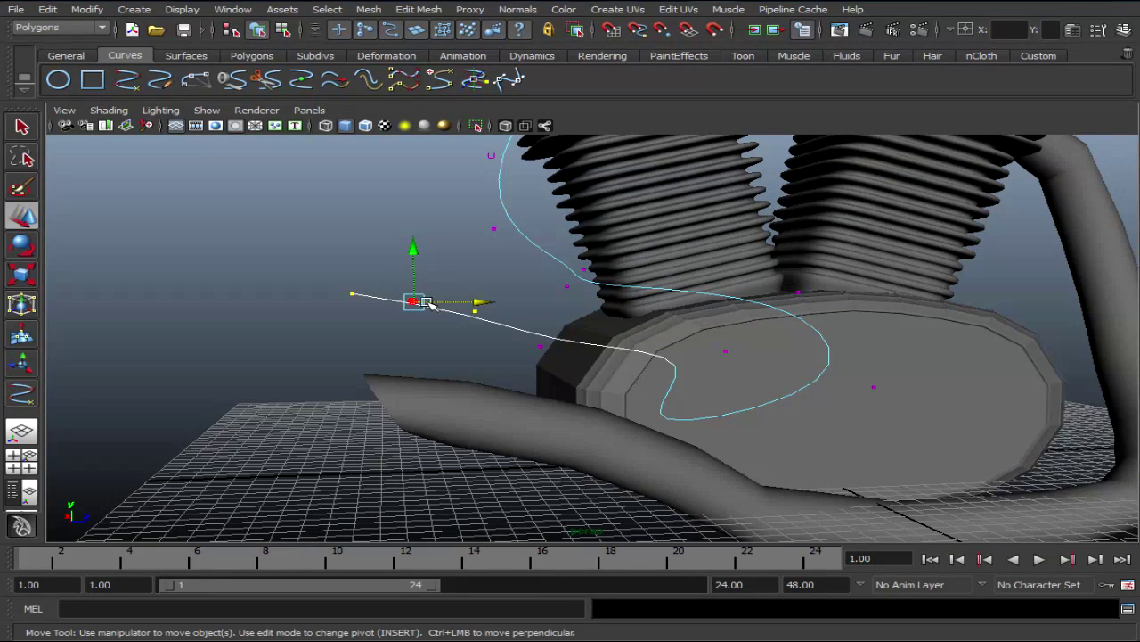
{"action": "left_click_drag", "start_coordinate": [428, 303], "coordinate": [633, 382], "text": "alt"}
{"action": "key", "text": "space"}
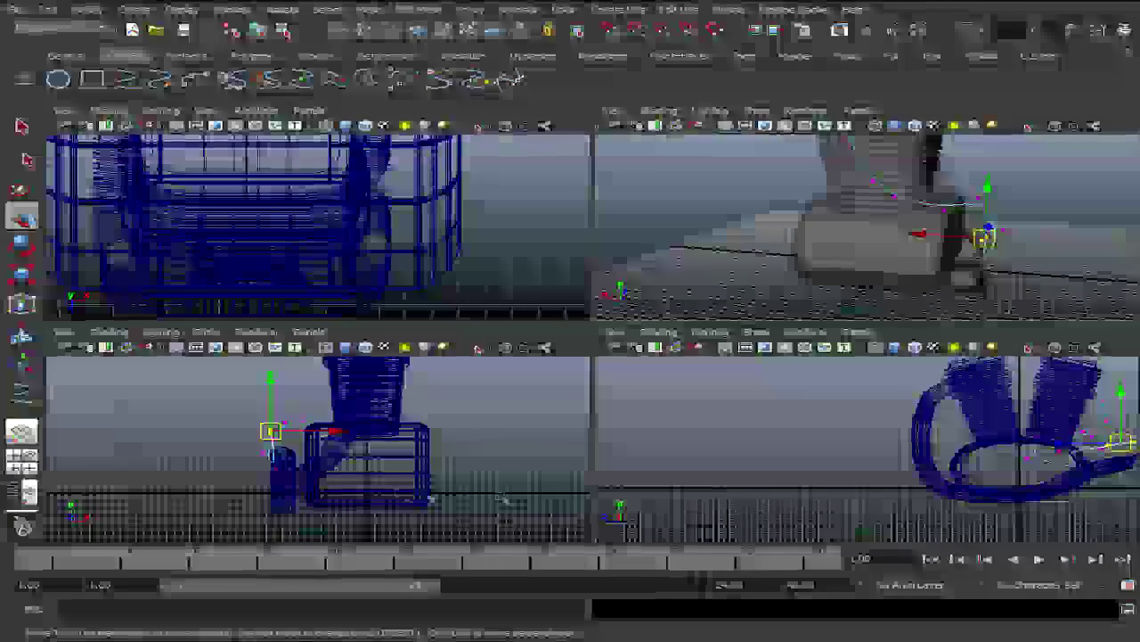
In the front view, select the curve's upper control points and shift them along X.
{"action": "key", "text": "space"}
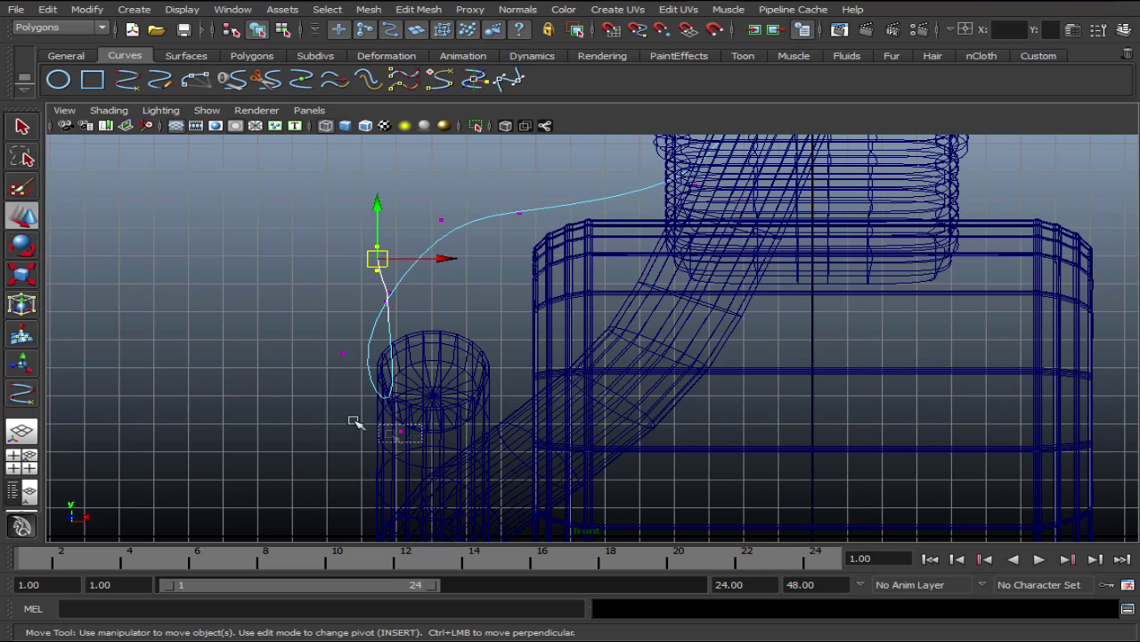
{"action": "left_click_drag", "start_coordinate": [307, 361], "coordinate": [335, 371]}
{"action": "left_click_drag", "start_coordinate": [454, 406], "coordinate": [504, 406]}
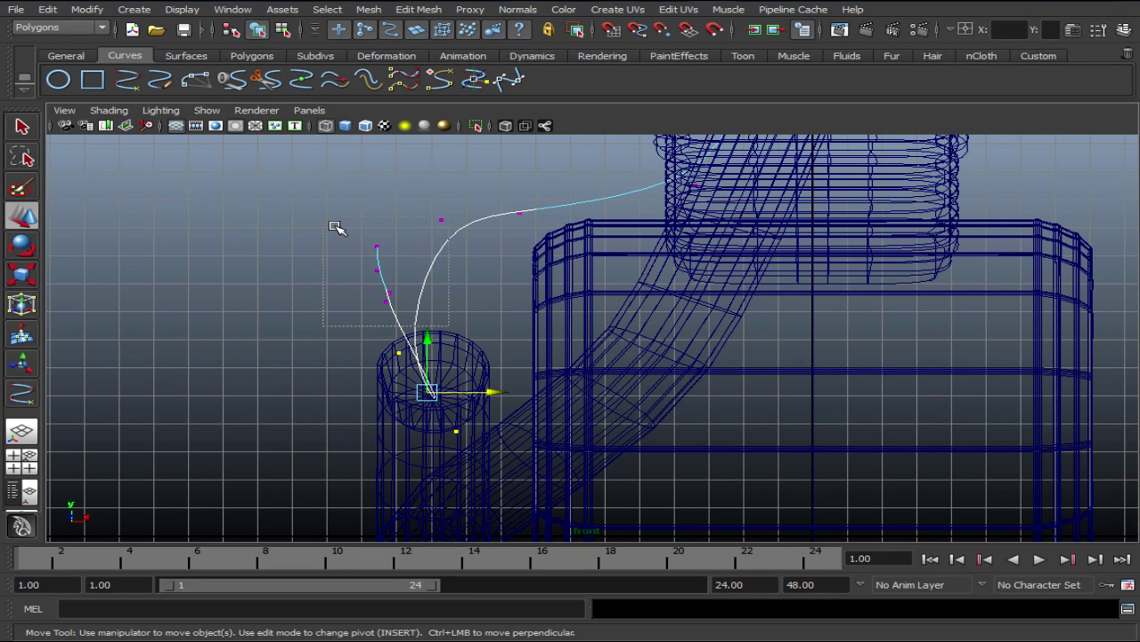
{"action": "left_click_drag", "start_coordinate": [472, 281], "coordinate": [493, 285]}
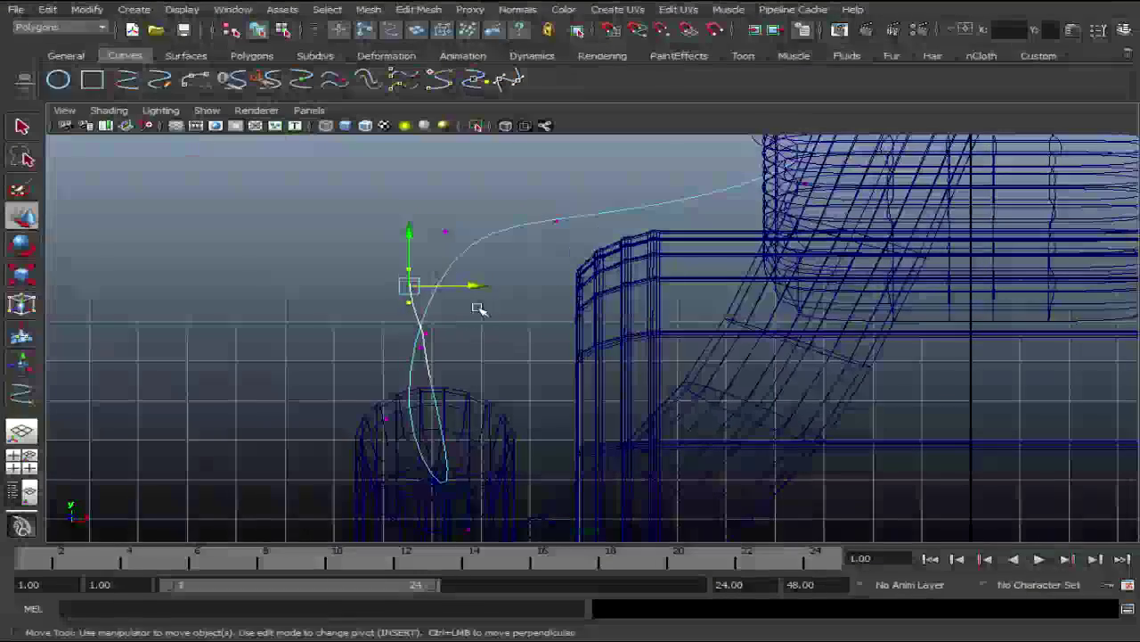
{"action": "middle_click_drag", "start_coordinate": [478, 308], "coordinate": [497, 299]}
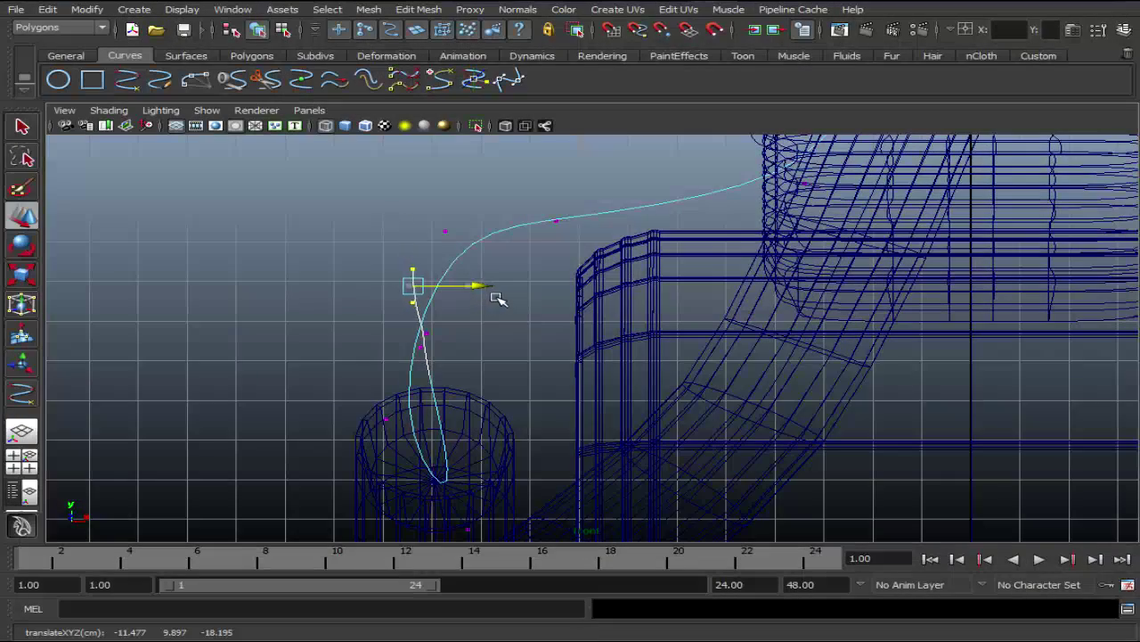
Move the lower curve points along X so the end drops vertically into the small cylinder.
{"action": "left_click_drag", "start_coordinate": [400, 339], "coordinate": [499, 351]}
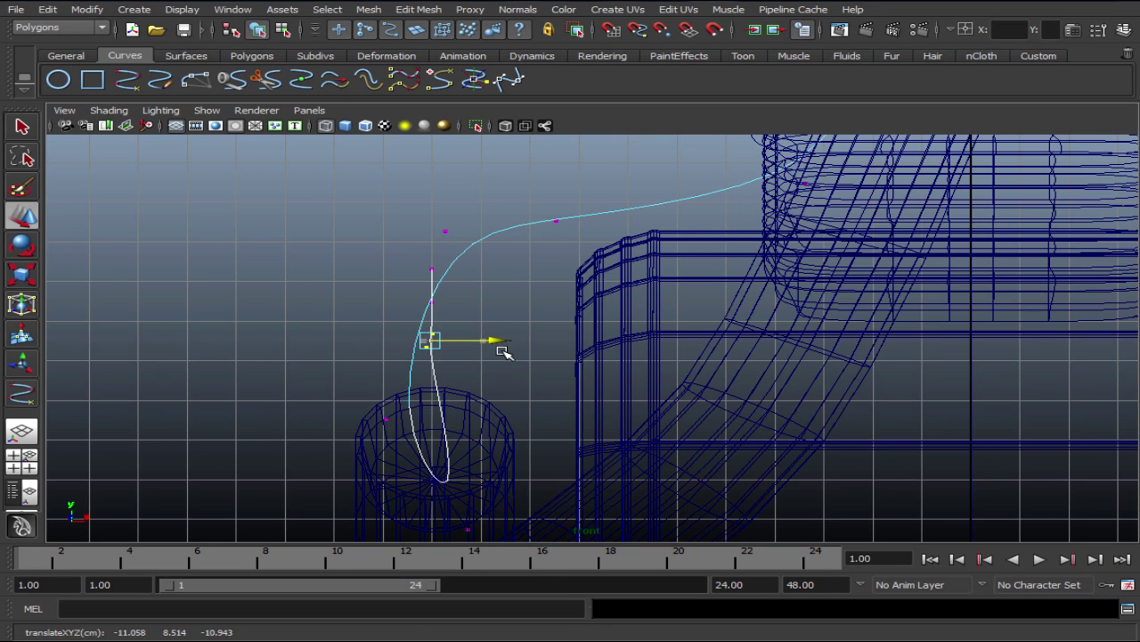
{"action": "left_click_drag", "start_coordinate": [500, 354], "coordinate": [506, 353]}
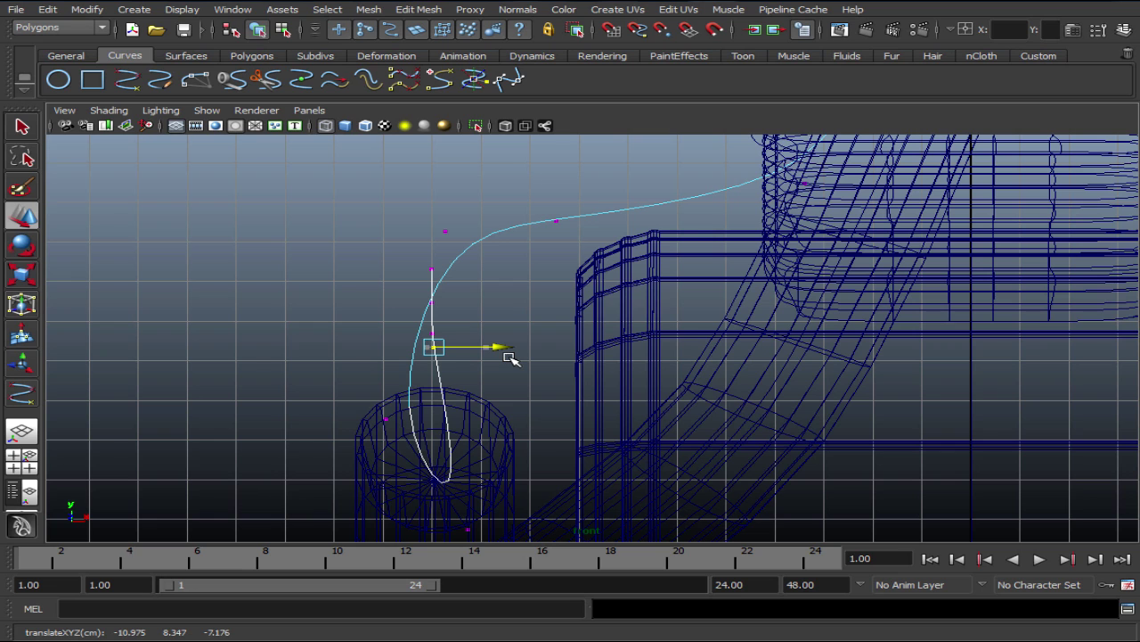
{"action": "left_click_drag", "start_coordinate": [429, 454], "coordinate": [383, 414]}
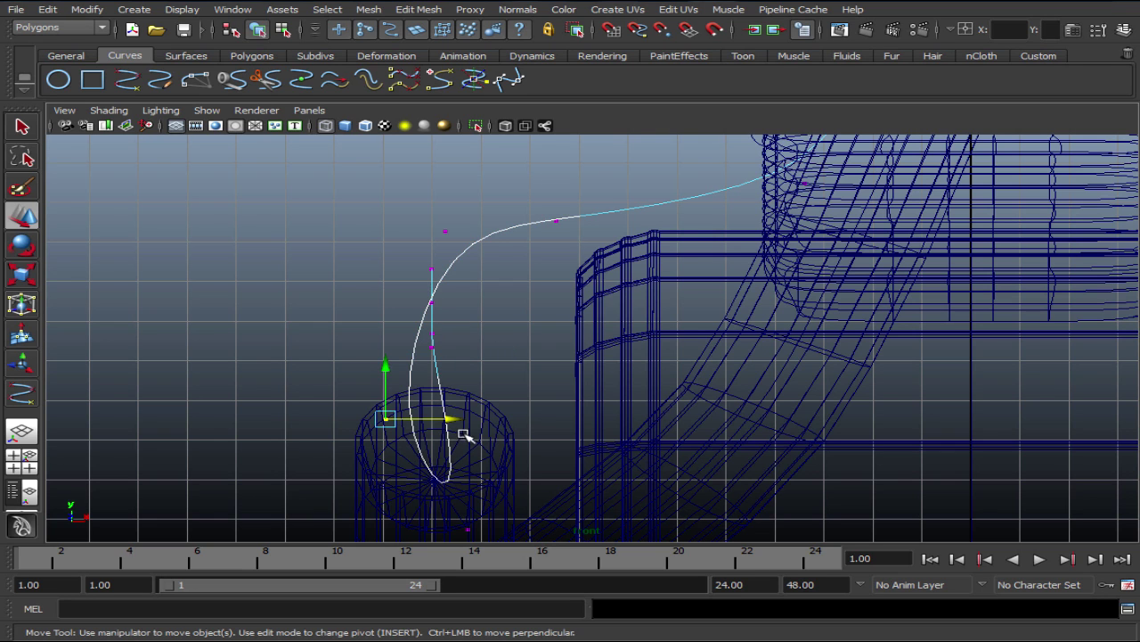
{"action": "left_click_drag", "start_coordinate": [466, 433], "coordinate": [493, 428]}
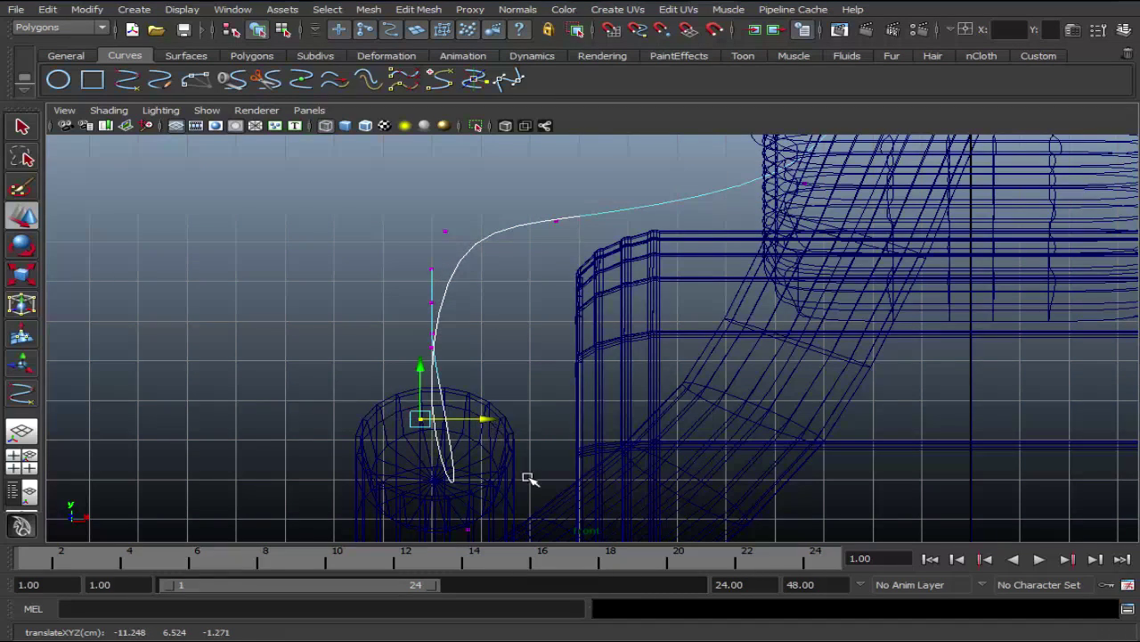
{"action": "middle_click_drag", "start_coordinate": [528, 479], "coordinate": [519, 466], "text": "alt"}
{"action": "left_click_drag", "start_coordinate": [506, 478], "coordinate": [542, 479]}
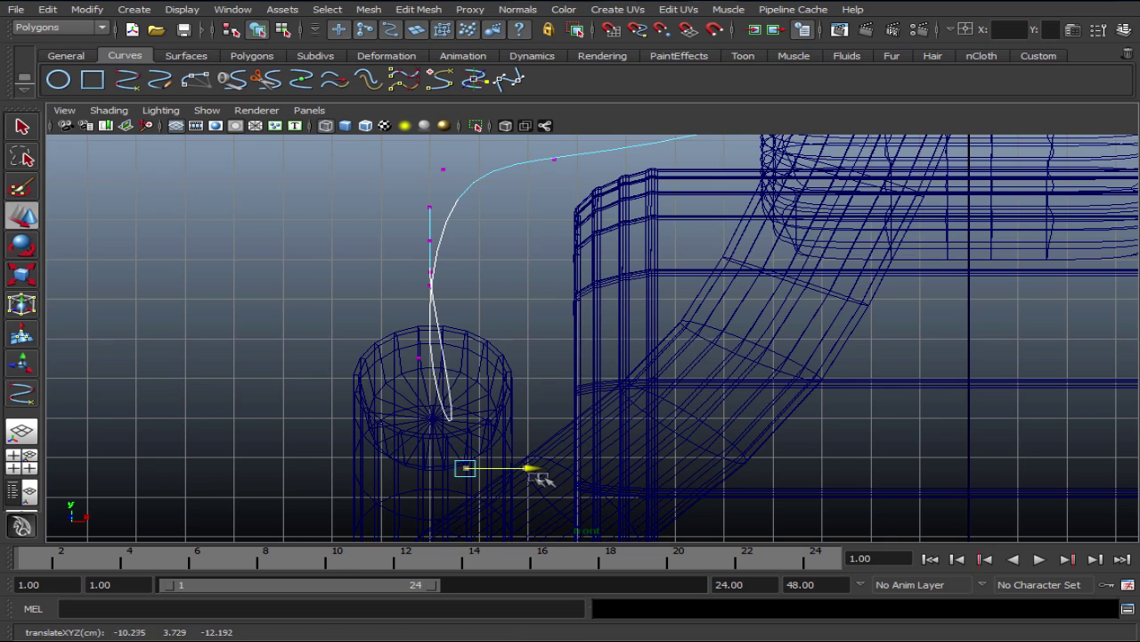
Adjust the upper control point along X and return to the perspective view.
{"action": "left_click", "coordinate": [419, 360]}
{"action": "left_click_drag", "start_coordinate": [476, 365], "coordinate": [492, 371]}
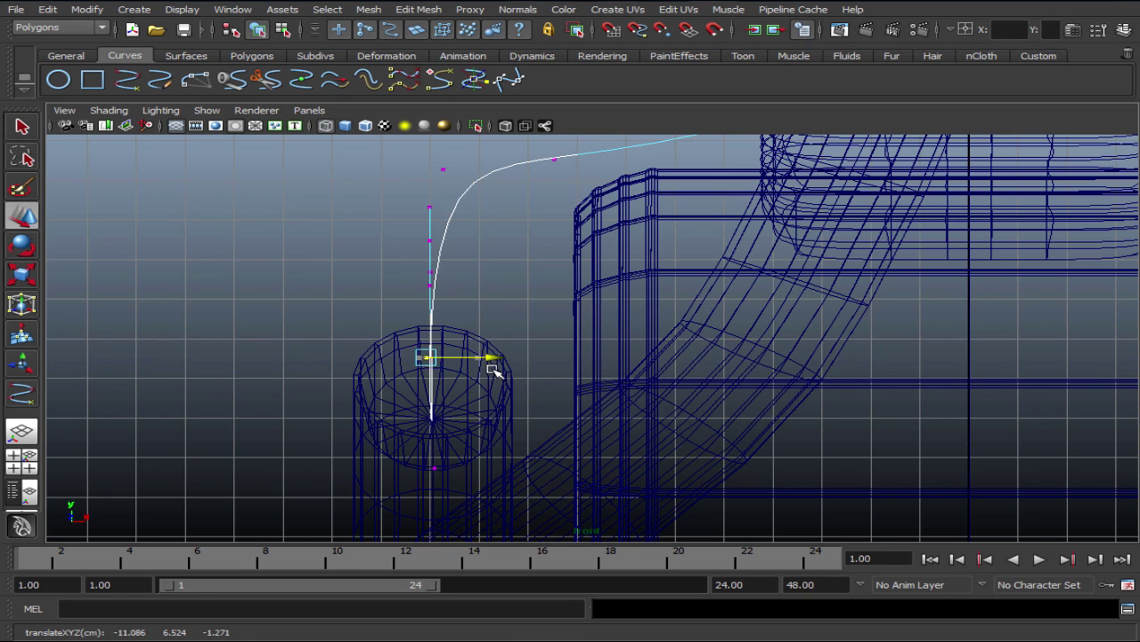
{"action": "key", "text": "space"}
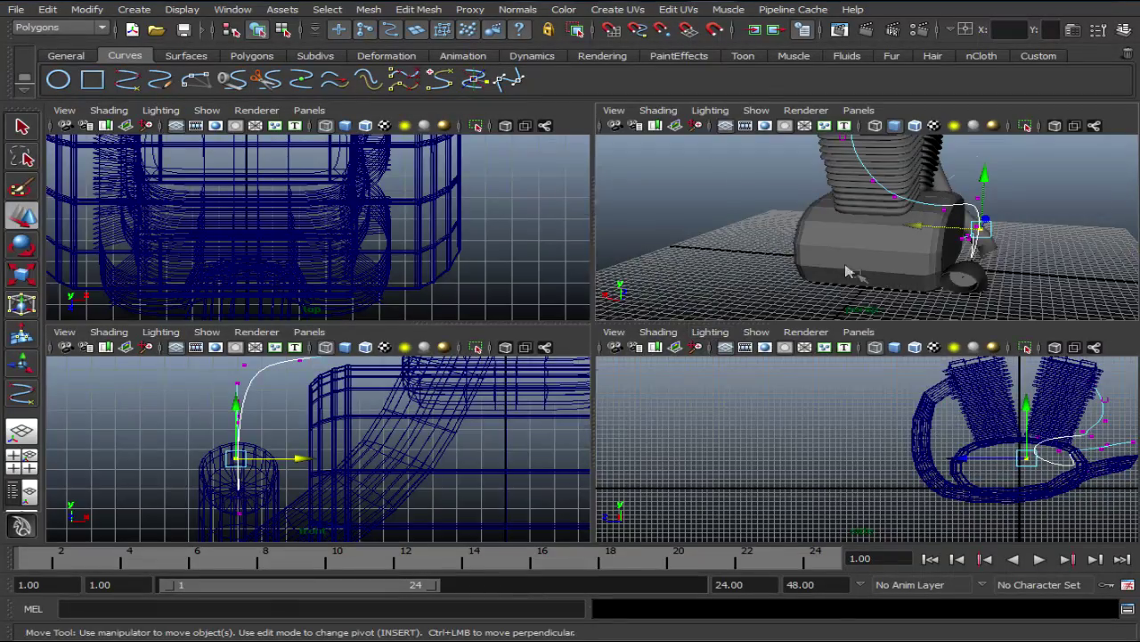
{"action": "key", "text": "space"}
{"action": "left_click_drag", "start_coordinate": [911, 267], "coordinate": [805, 260], "text": "alt"}
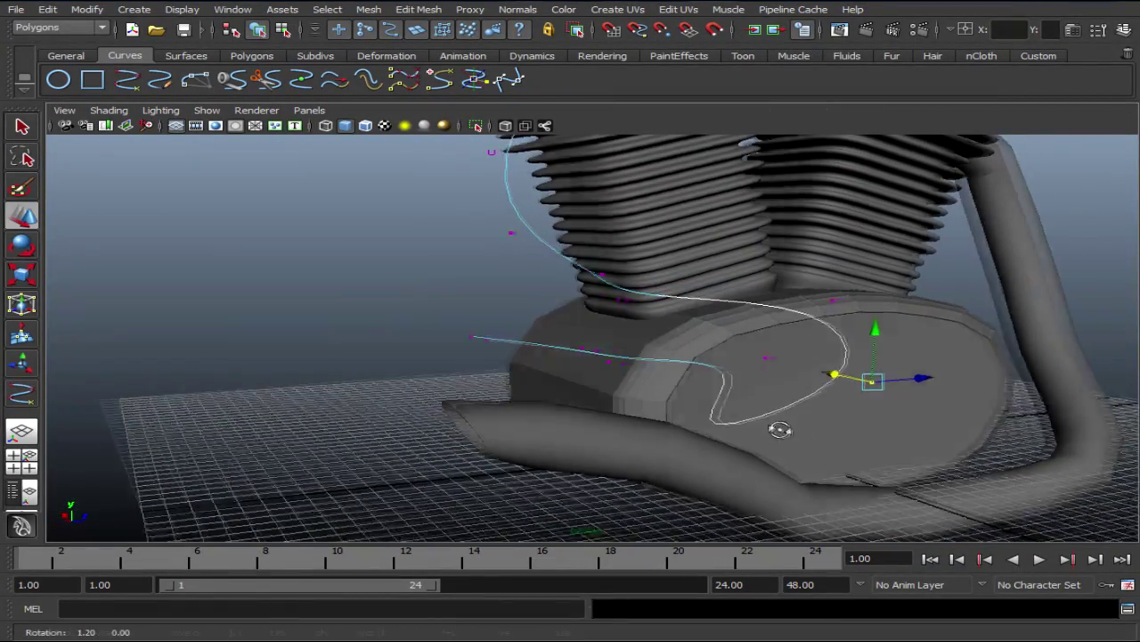
Move a loop control point right, then left, to round the bend around the crankcase.
{"action": "scroll", "coordinate": [700, 421], "scroll_direction": "up", "scroll_amount": 3}
{"action": "left_click_drag", "start_coordinate": [645, 438], "coordinate": [777, 433]}
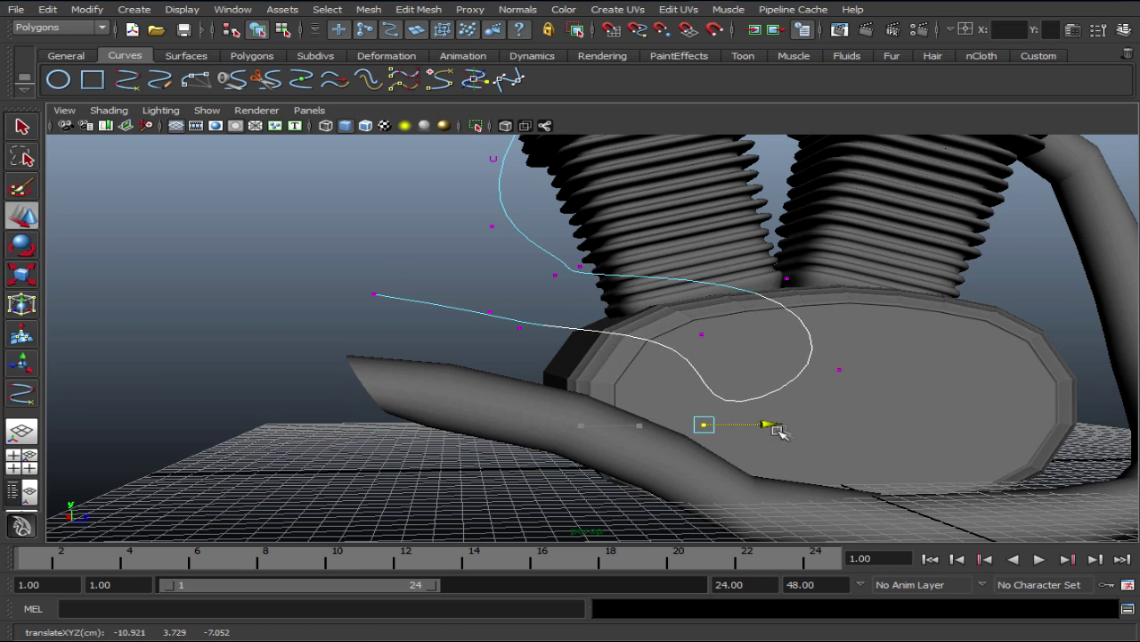
{"action": "mouse_move", "coordinate": [695, 346]}
{"action": "left_mouse_down", "text": "alt"}
{"action": "mouse_move", "coordinate": [718, 386]}
{"action": "mouse_move", "coordinate": [570, 387]}
{"action": "mouse_move", "coordinate": [677, 400]}
{"action": "mouse_move", "coordinate": [570, 438]}
{"action": "left_mouse_up", "text": "alt"}
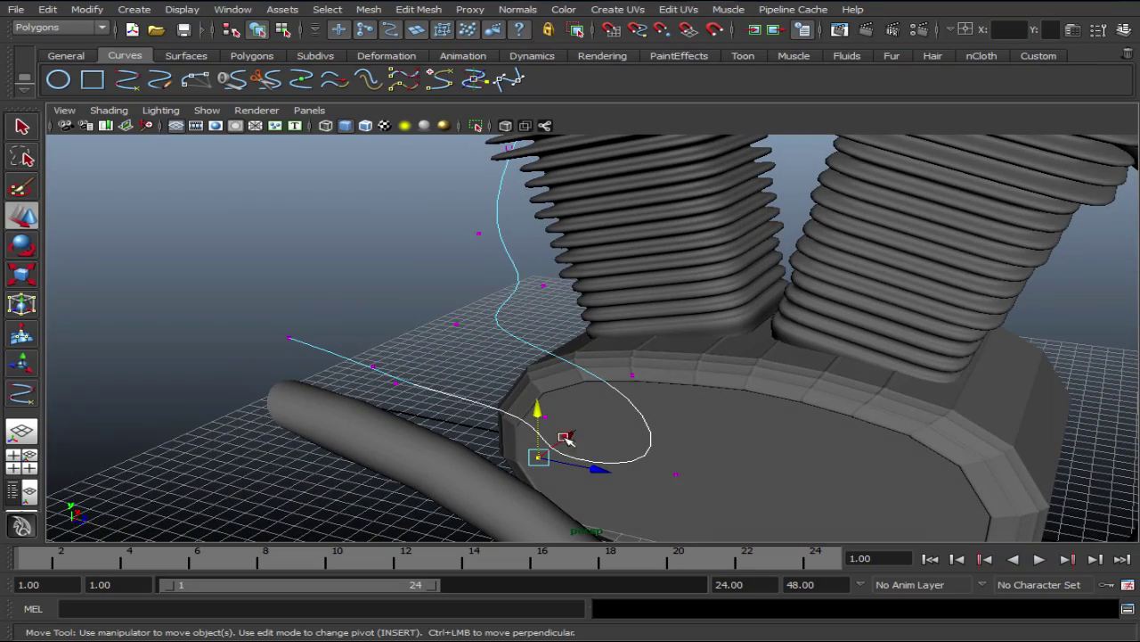
{"action": "mouse_move", "coordinate": [604, 480]}
{"action": "left_mouse_down"}
{"action": "mouse_move", "coordinate": [532, 434]}
{"action": "mouse_move", "coordinate": [550, 433]}
{"action": "mouse_move", "coordinate": [517, 433]}
{"action": "mouse_move", "coordinate": [576, 441]}
{"action": "mouse_move", "coordinate": [517, 440]}
{"action": "mouse_move", "coordinate": [604, 419]}
{"action": "mouse_move", "coordinate": [725, 428]}
{"action": "mouse_move", "coordinate": [547, 433]}
{"action": "mouse_move", "coordinate": [471, 400]}
{"action": "mouse_move", "coordinate": [555, 362]}
{"action": "mouse_move", "coordinate": [499, 395]}
{"action": "mouse_move", "coordinate": [547, 395]}
{"action": "mouse_move", "coordinate": [561, 356]}
{"action": "mouse_move", "coordinate": [724, 378]}
{"action": "mouse_move", "coordinate": [534, 383]}
{"action": "mouse_move", "coordinate": [509, 422]}
{"action": "mouse_move", "coordinate": [374, 415]}
{"action": "mouse_move", "coordinate": [369, 436]}
{"action": "left_mouse_up"}
{"action": "left_click", "coordinate": [545, 417]}
{"action": "left_click", "coordinate": [552, 450]}
Shift the next loop control points up and right so the curve hugs the engine.
{"action": "scroll", "coordinate": [517, 393], "scroll_direction": "up", "scroll_amount": 3}
{"action": "left_click", "coordinate": [444, 397]}
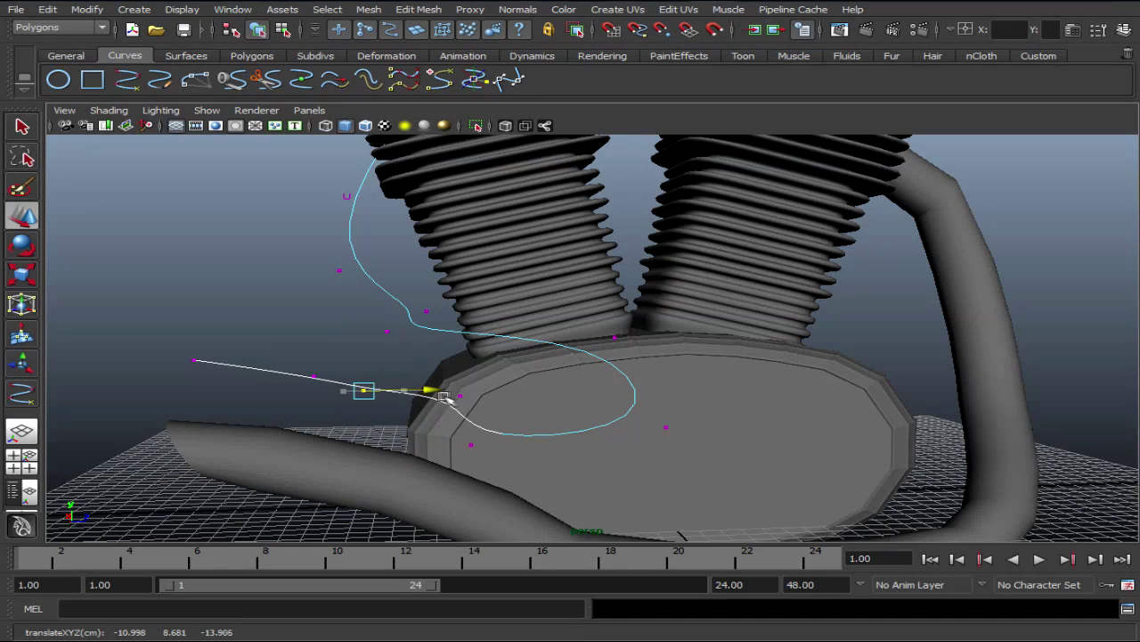
{"action": "mouse_move", "coordinate": [385, 337]}
{"action": "left_mouse_down", "text": "alt"}
{"action": "mouse_move", "coordinate": [491, 410]}
{"action": "mouse_move", "coordinate": [423, 456]}
{"action": "left_mouse_up", "text": "alt"}
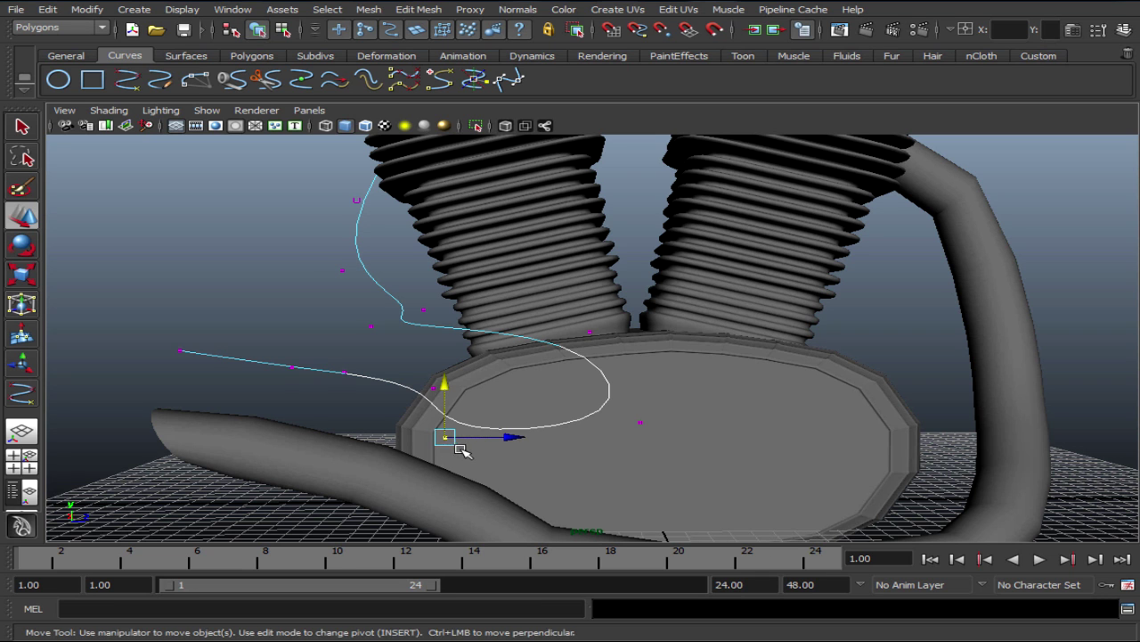
{"action": "left_click_drag", "start_coordinate": [458, 444], "coordinate": [475, 439]}
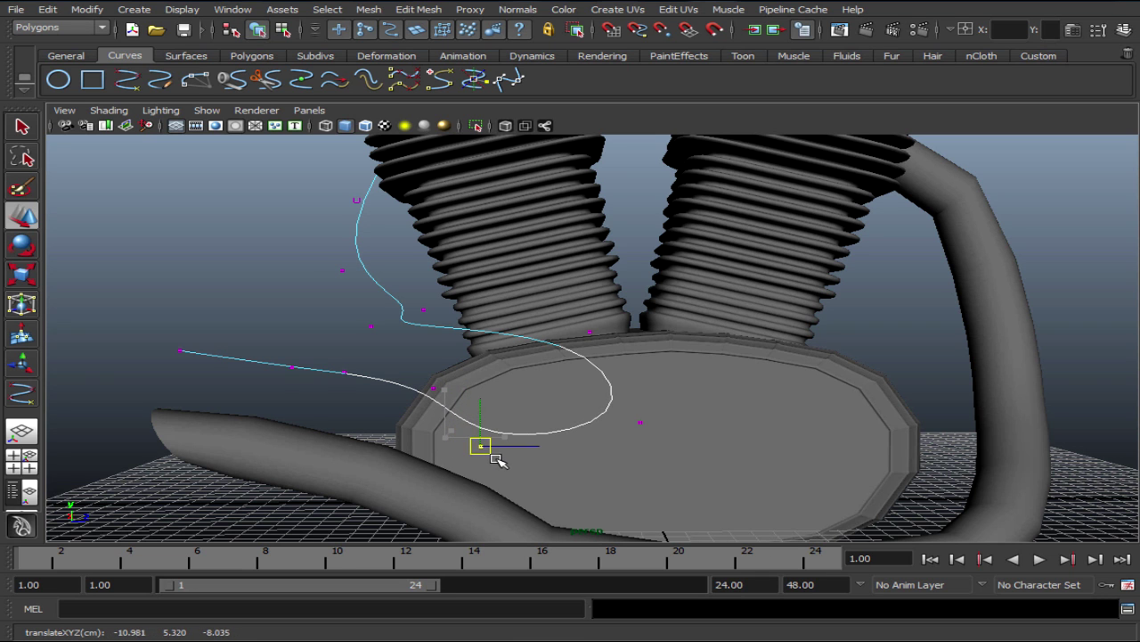
{"action": "mouse_move", "coordinate": [627, 461]}
{"action": "left_mouse_down", "text": "alt"}
{"action": "mouse_move", "coordinate": [547, 472]}
{"action": "mouse_move", "coordinate": [580, 499]}
{"action": "mouse_move", "coordinate": [366, 425]}
{"action": "left_mouse_up", "text": "alt"}
{"action": "left_click_drag", "start_coordinate": [363, 378], "coordinate": [390, 389]}
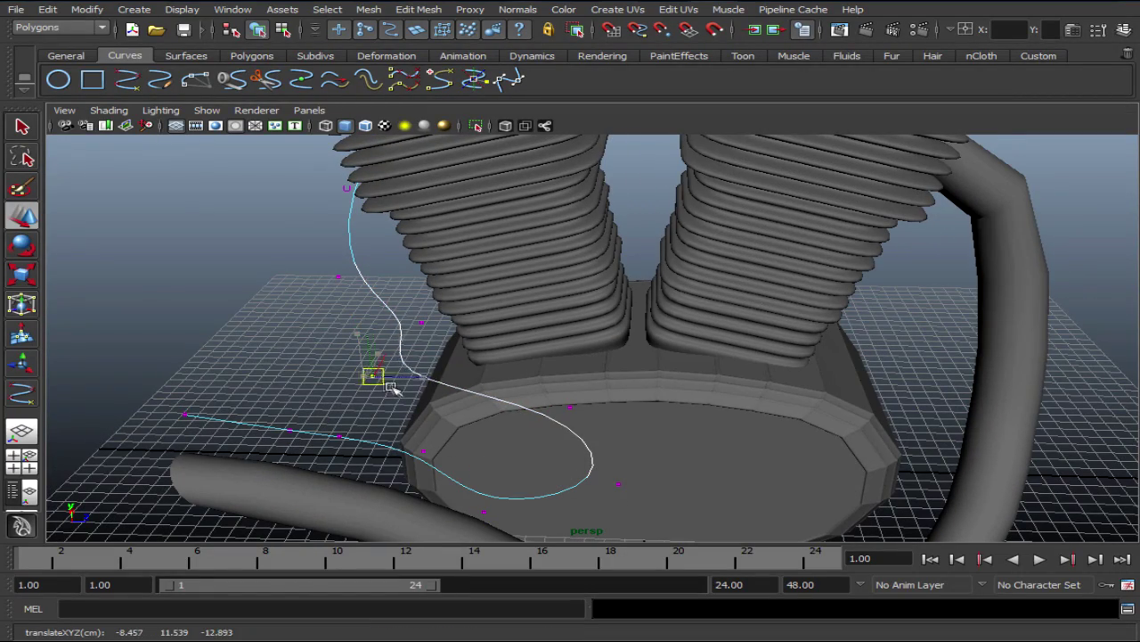
Move a higher control point up and left, then orbit to inspect the rounded loop.
{"action": "left_click", "coordinate": [422, 321]}
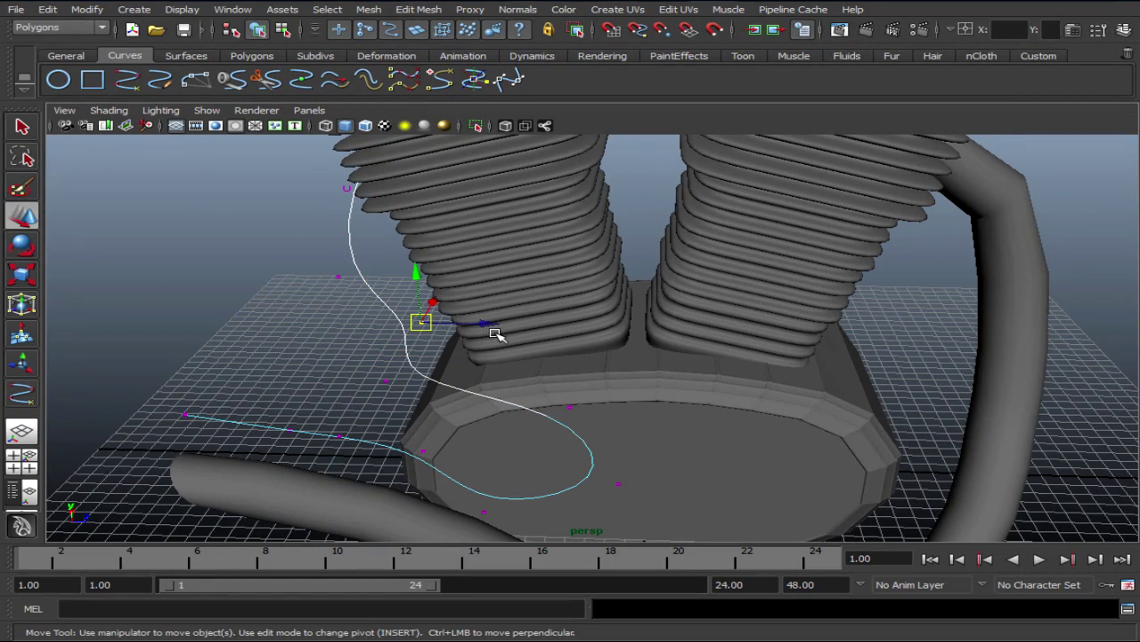
{"action": "left_click_drag", "start_coordinate": [495, 333], "coordinate": [492, 336]}
{"action": "mouse_move", "coordinate": [361, 322]}
{"action": "left_mouse_down", "text": "alt"}
{"action": "mouse_move", "coordinate": [384, 321]}
{"action": "mouse_move", "coordinate": [364, 290]}
{"action": "mouse_move", "coordinate": [444, 316]}
{"action": "mouse_move", "coordinate": [145, 291]}
{"action": "mouse_move", "coordinate": [167, 351]}
{"action": "left_mouse_up", "text": "alt"}
{"action": "mouse_move", "coordinate": [417, 243]}
{"action": "left_mouse_down"}
{"action": "mouse_move", "coordinate": [426, 294]}
{"action": "mouse_move", "coordinate": [509, 308]}
{"action": "mouse_move", "coordinate": [553, 290]}
{"action": "mouse_move", "coordinate": [425, 408]}
{"action": "mouse_move", "coordinate": [484, 442]}
{"action": "left_mouse_up"}
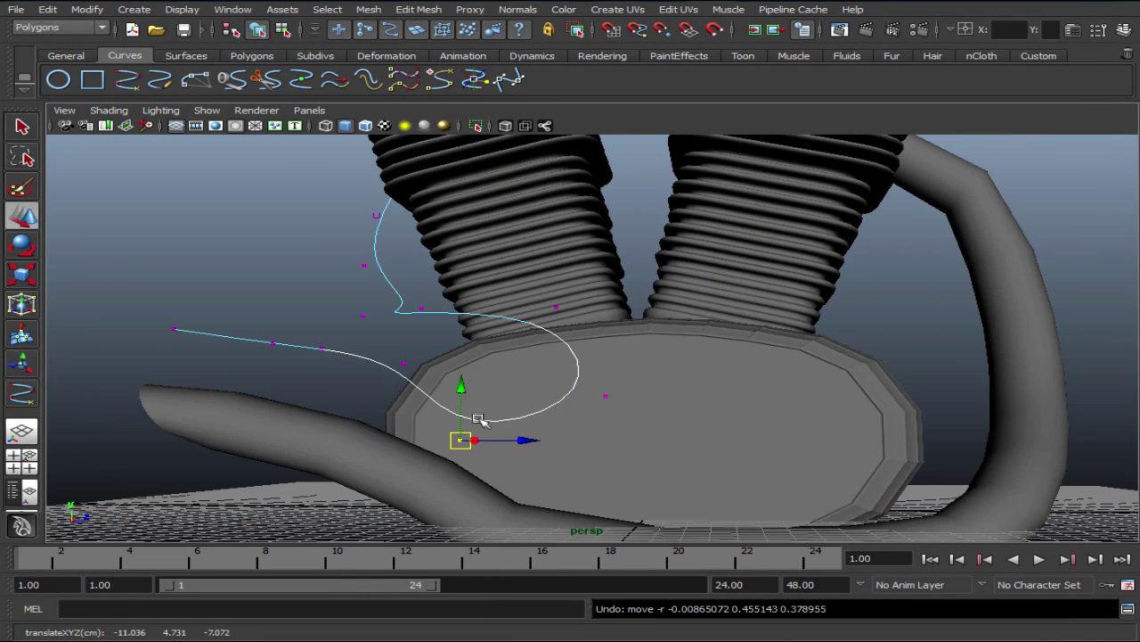
{"action": "mouse_move", "coordinate": [477, 391]}
{"action": "left_mouse_down", "text": "alt"}
{"action": "mouse_move", "coordinate": [555, 422]}
{"action": "mouse_move", "coordinate": [626, 415]}
{"action": "mouse_move", "coordinate": [617, 428]}
{"action": "mouse_move", "coordinate": [611, 407]}
{"action": "mouse_move", "coordinate": [629, 412]}
{"action": "mouse_move", "coordinate": [483, 412]}
{"action": "mouse_move", "coordinate": [764, 432]}
{"action": "mouse_move", "coordinate": [583, 400]}
{"action": "mouse_move", "coordinate": [364, 400]}
{"action": "mouse_move", "coordinate": [690, 402]}
{"action": "left_mouse_up", "text": "alt"}
Return to object mode and select the profile circle at the cylinder top.
{"action": "right_click", "coordinate": [499, 218]}
{"action": "left_click", "coordinate": [490, 204]}
{"action": "left_click", "coordinate": [488, 182]}
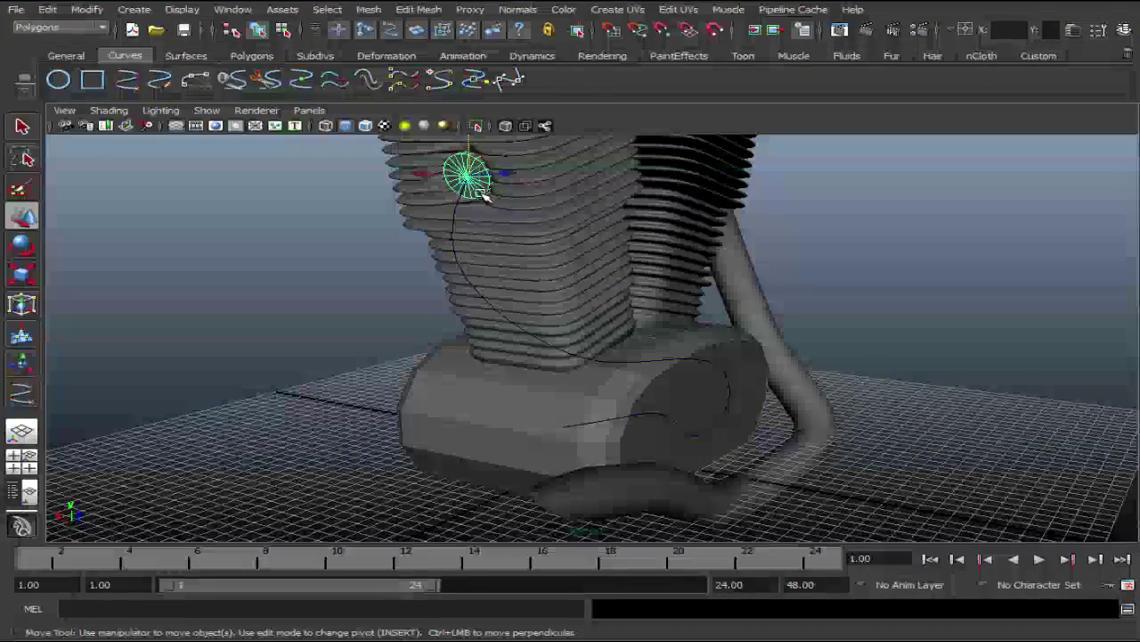
{"action": "mouse_move", "coordinate": [490, 185]}
{"action": "left_mouse_down", "text": "alt"}
{"action": "mouse_move", "coordinate": [501, 206]}
{"action": "mouse_move", "coordinate": [438, 343]}
{"action": "mouse_move", "coordinate": [377, 363]}
{"action": "mouse_move", "coordinate": [278, 321]}
{"action": "mouse_move", "coordinate": [466, 410]}
{"action": "mouse_move", "coordinate": [621, 437]}
{"action": "mouse_move", "coordinate": [687, 331]}
{"action": "left_mouse_up", "text": "alt"}
Zoom toward the cylinder face, undo an accidental cylinder selection, and select the path curve.
{"action": "right_click", "coordinate": [669, 312]}
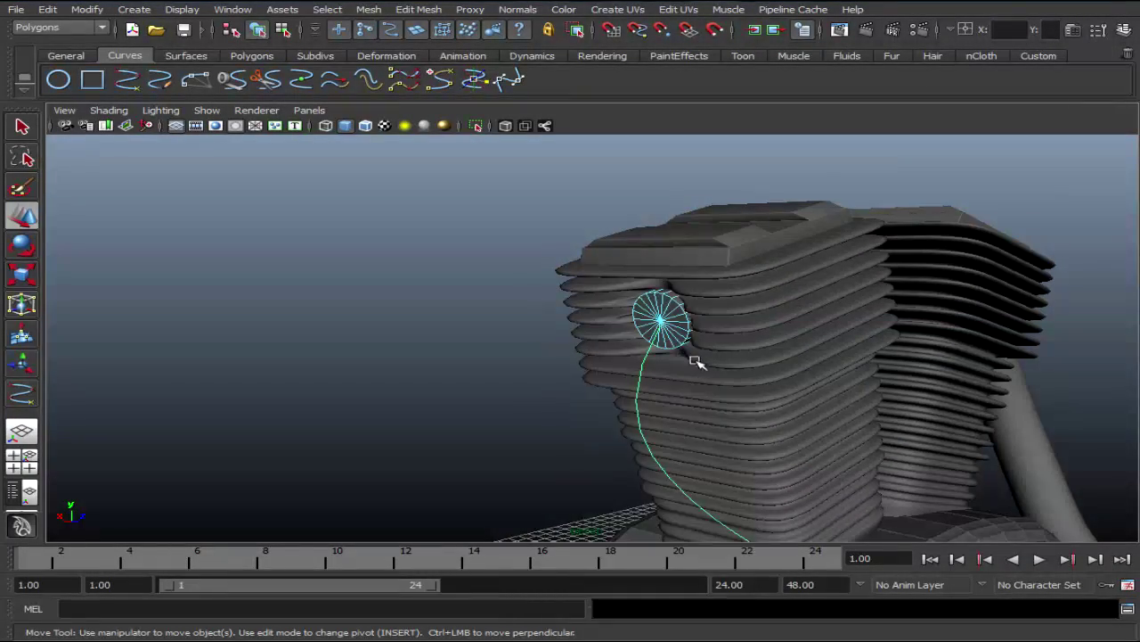
{"action": "scroll", "coordinate": [693, 356], "scroll_direction": "up", "scroll_amount": 3}
{"action": "middle_click_drag", "start_coordinate": [695, 359], "coordinate": [720, 323], "text": "alt"}
{"action": "scroll", "coordinate": [727, 334], "scroll_direction": "up", "scroll_amount": 2}
{"action": "mouse_move", "coordinate": [751, 354]}
{"action": "left_mouse_down", "text": "alt"}
{"action": "mouse_move", "coordinate": [721, 369]}
{"action": "mouse_move", "coordinate": [753, 376]}
{"action": "left_mouse_up", "text": "alt"}
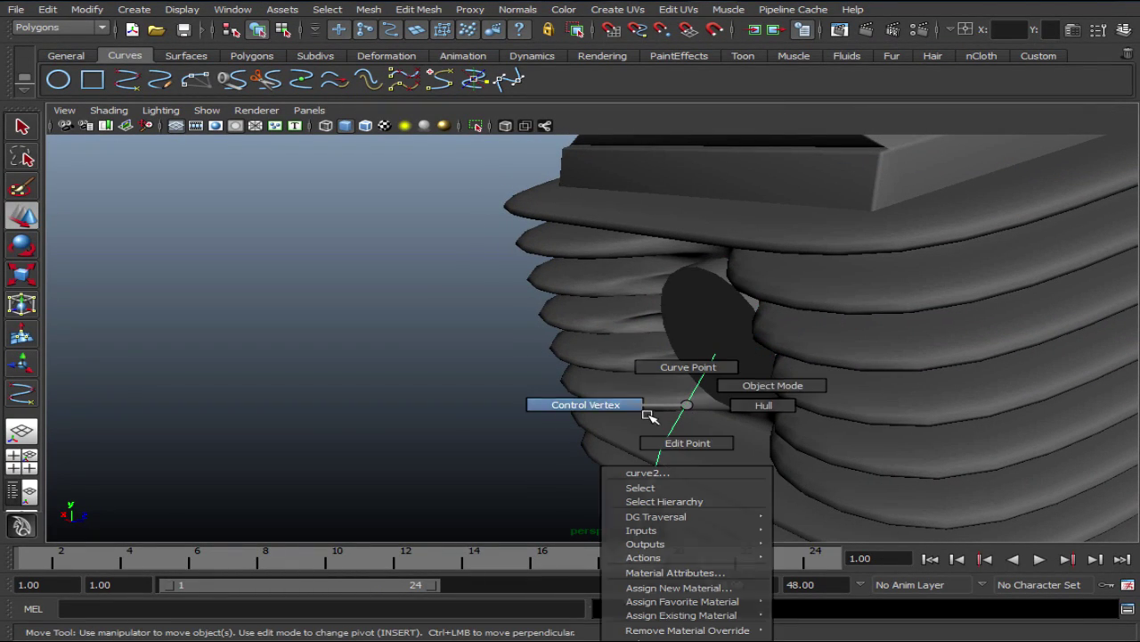
{"action": "right_click_drag", "start_coordinate": [699, 416], "coordinate": [686, 414]}
{"action": "left_click", "coordinate": [699, 416]}
{"action": "key", "text": "ctrl+z"}
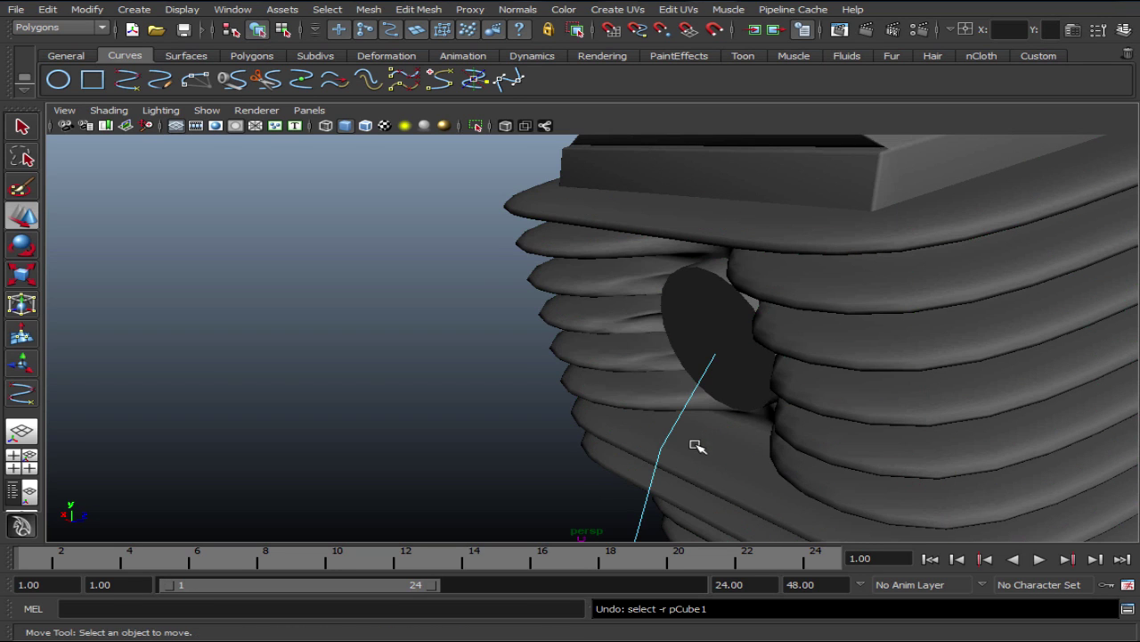
{"action": "mouse_move", "coordinate": [772, 329]}
{"action": "left_mouse_down"}
{"action": "mouse_move", "coordinate": [751, 338]}
{"action": "mouse_move", "coordinate": [741, 289]}
{"action": "left_mouse_up"}
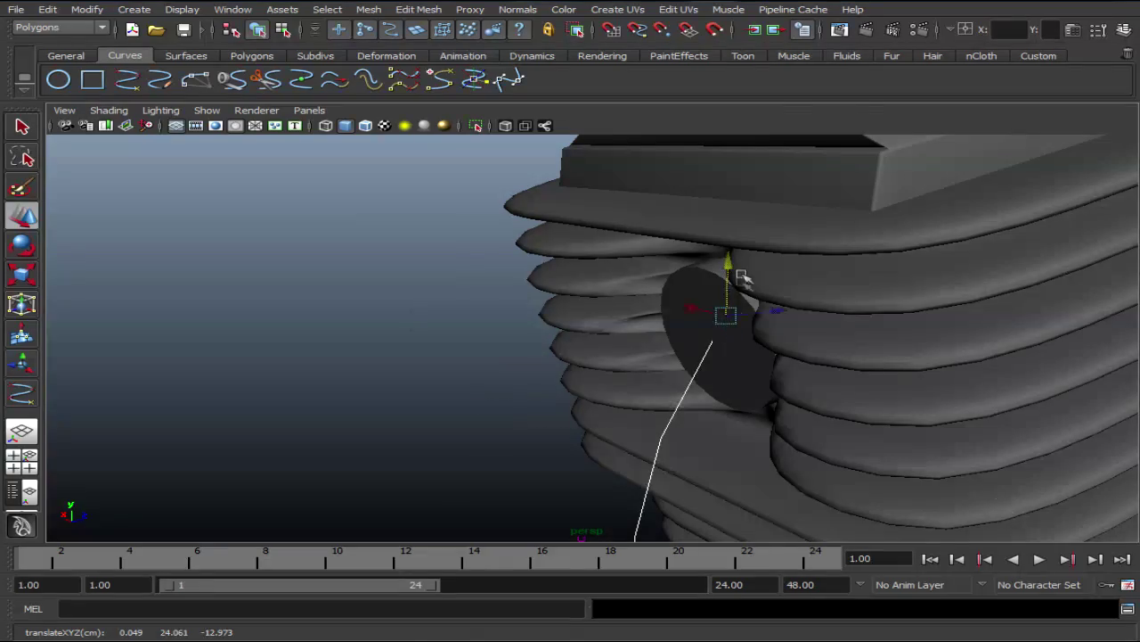
Check the disc's alignment against the fins in four-view, then select the ribbed cylinder mesh.
{"action": "key", "text": "space"}
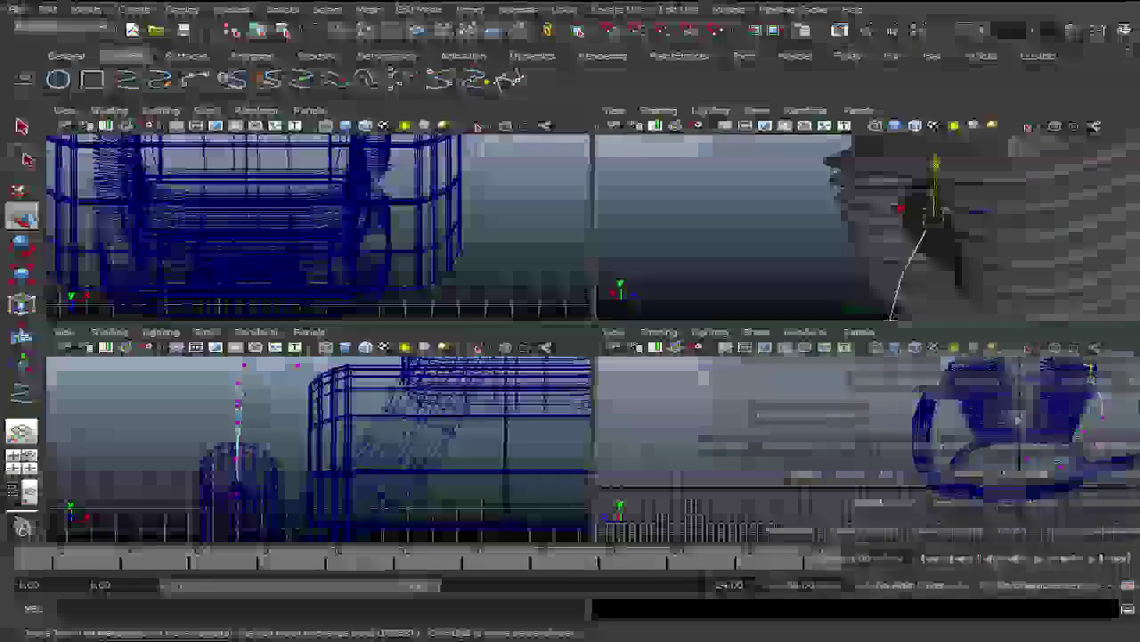
{"action": "key", "text": "space"}
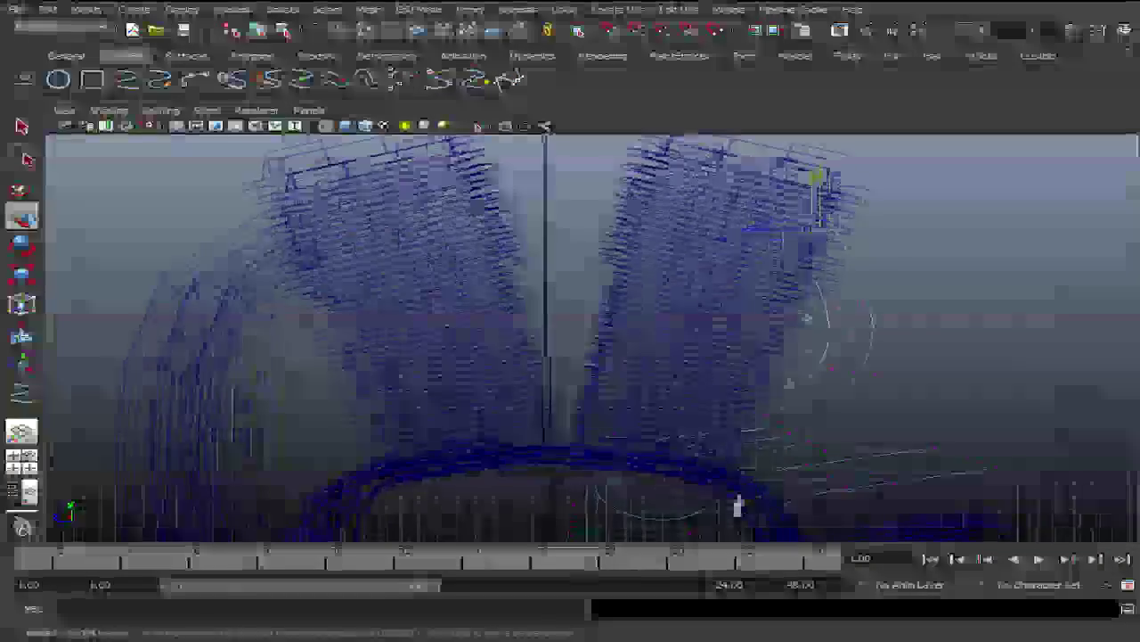
{"action": "left_click_drag", "start_coordinate": [738, 505], "coordinate": [530, 499], "text": "alt"}
{"action": "scroll", "coordinate": [571, 432], "scroll_direction": "up", "scroll_amount": 2}
{"action": "mouse_move", "coordinate": [571, 432]}
{"action": "left_mouse_down", "text": "alt"}
{"action": "mouse_move", "coordinate": [662, 268]}
{"action": "mouse_move", "coordinate": [529, 454]}
{"action": "mouse_move", "coordinate": [511, 427]}
{"action": "left_mouse_up", "text": "alt"}
{"action": "scroll", "coordinate": [529, 454], "scroll_direction": "up", "scroll_amount": 2}
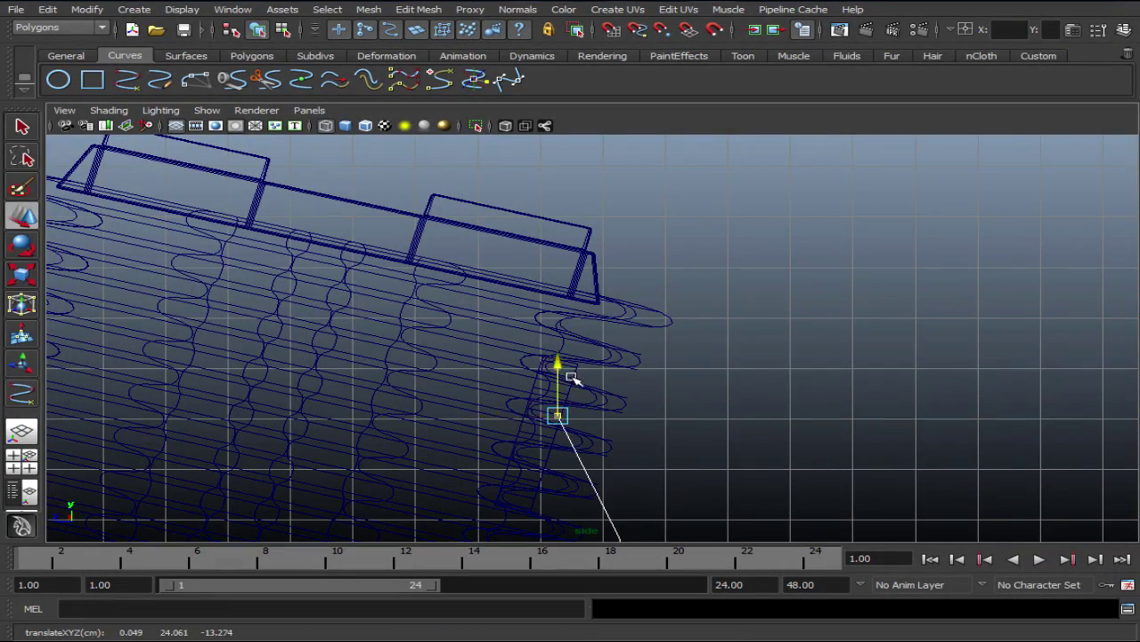
{"action": "key", "text": "space"}
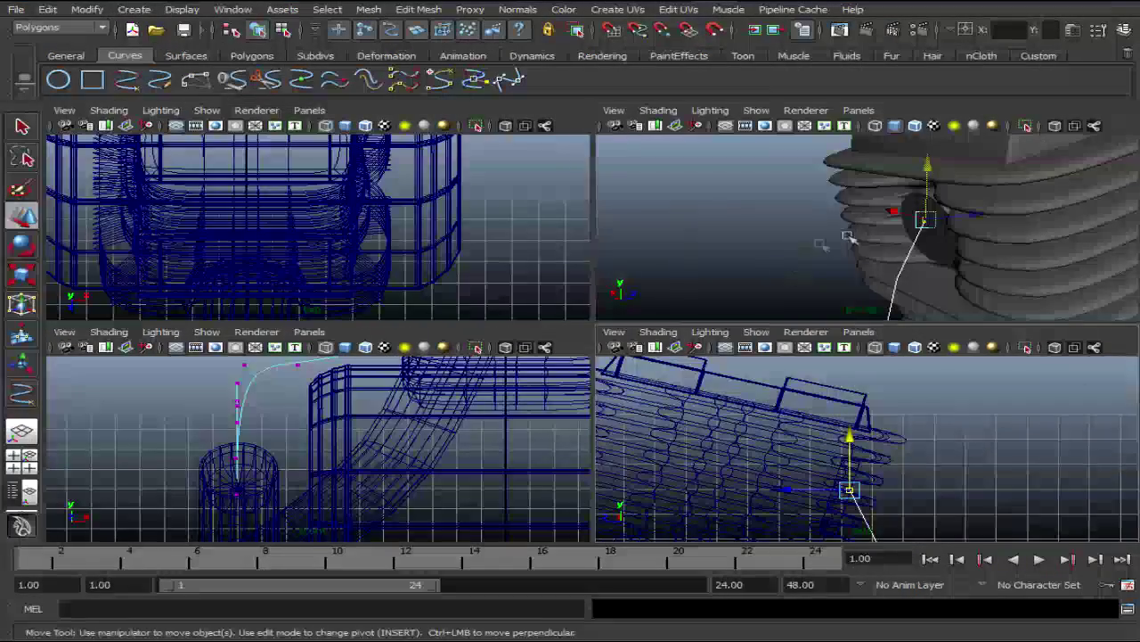
{"action": "key", "text": "space"}
{"action": "left_click", "coordinate": [685, 498]}
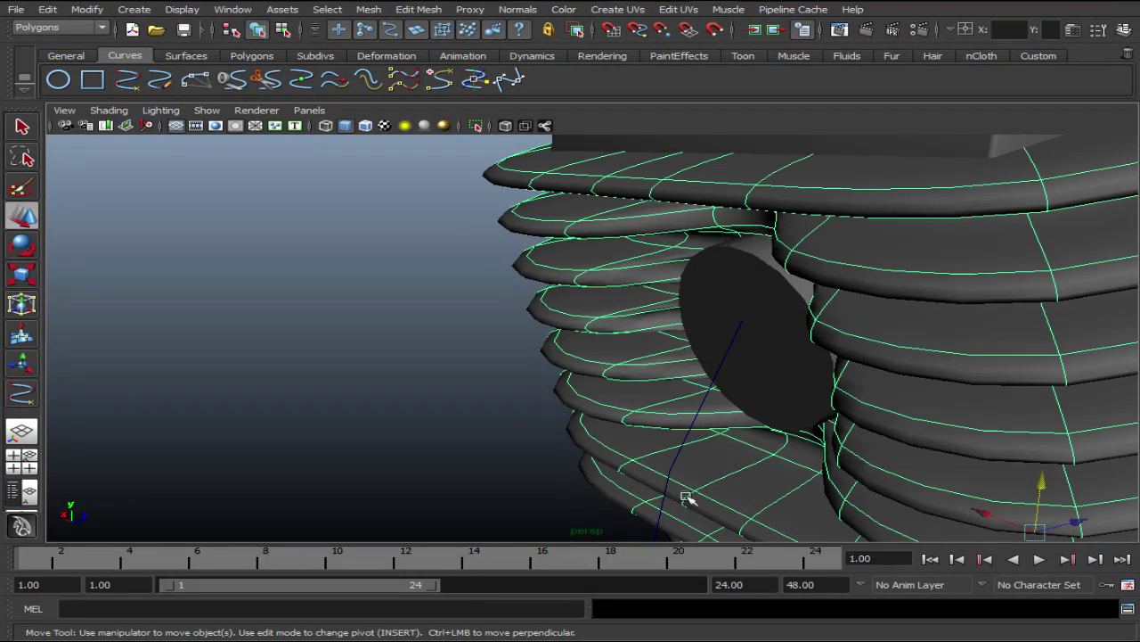
Switch the disc to face mode and select all of its faces.
{"action": "left_click", "coordinate": [674, 508]}
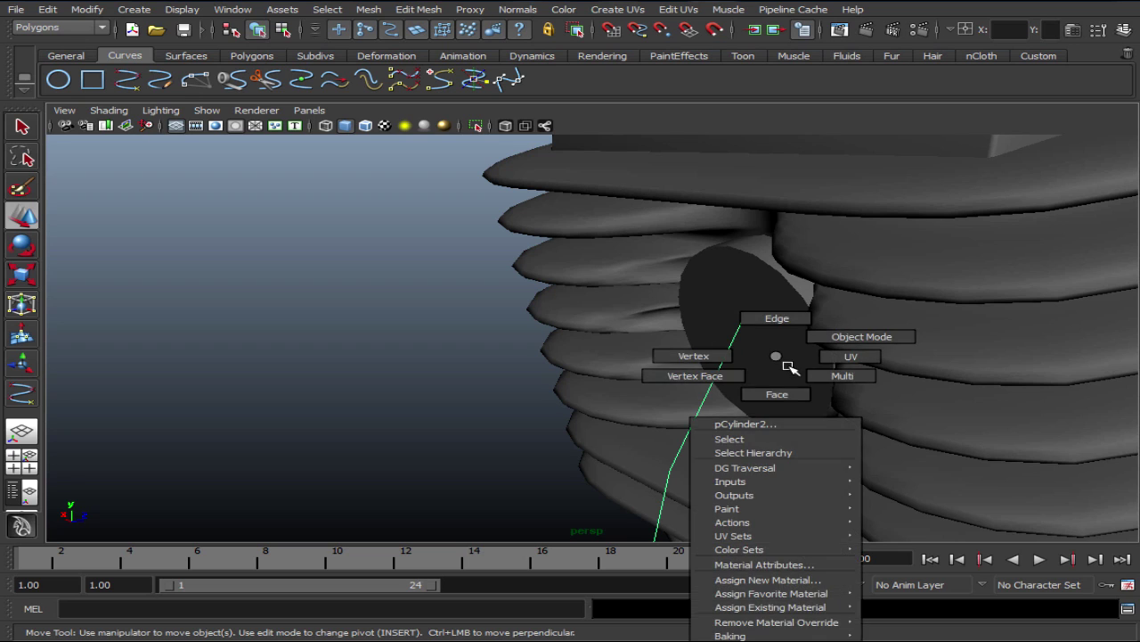
{"action": "right_click_drag", "start_coordinate": [780, 376], "coordinate": [777, 394]}
{"action": "key", "text": "q"}
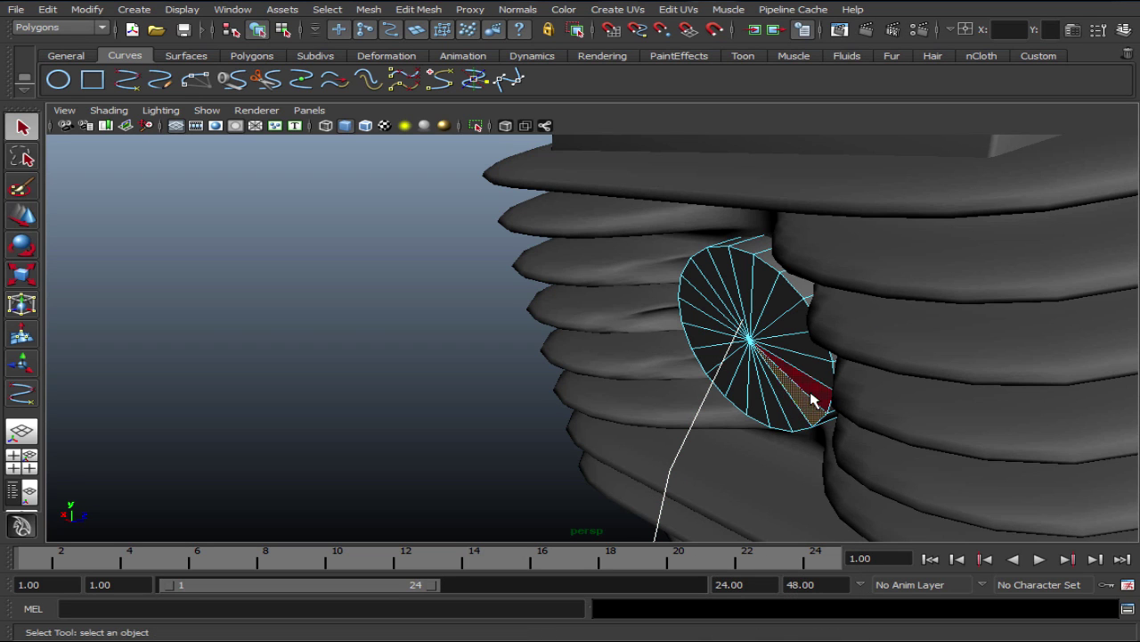
{"action": "mouse_move", "coordinate": [811, 392]}
{"action": "left_mouse_down"}
{"action": "mouse_move", "coordinate": [807, 339]}
{"action": "mouse_move", "coordinate": [733, 290]}
{"action": "mouse_move", "coordinate": [711, 321]}
{"action": "mouse_move", "coordinate": [724, 374]}
{"action": "mouse_move", "coordinate": [758, 402]}
{"action": "mouse_move", "coordinate": [796, 410]}
{"action": "left_mouse_up"}
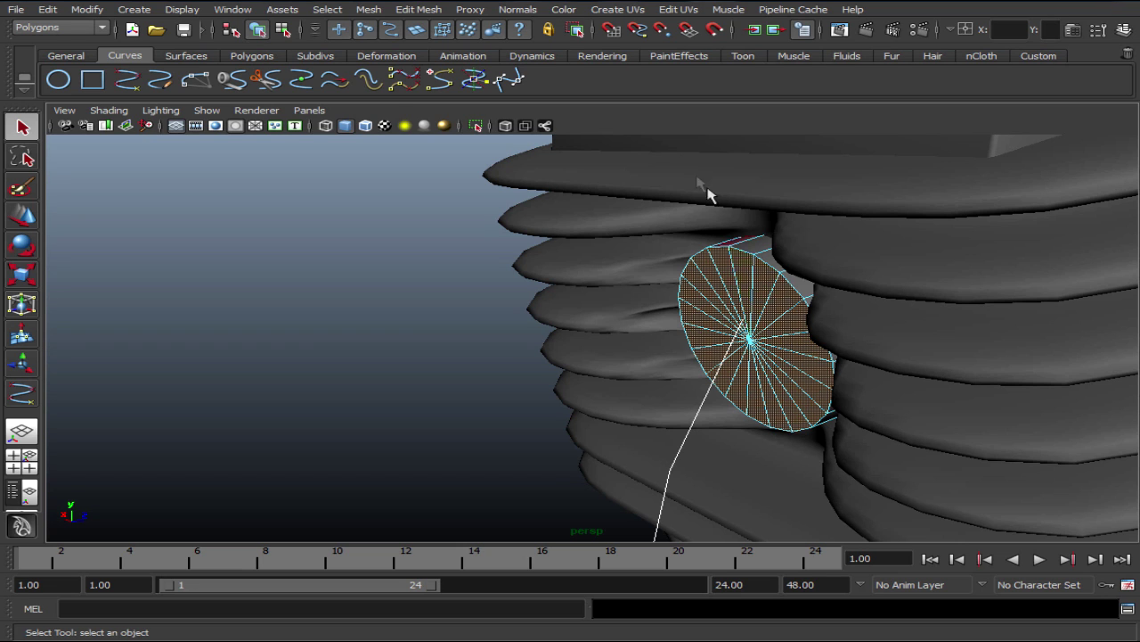
{"action": "left_click_drag", "start_coordinate": [735, 414], "coordinate": [713, 425], "text": "alt"}
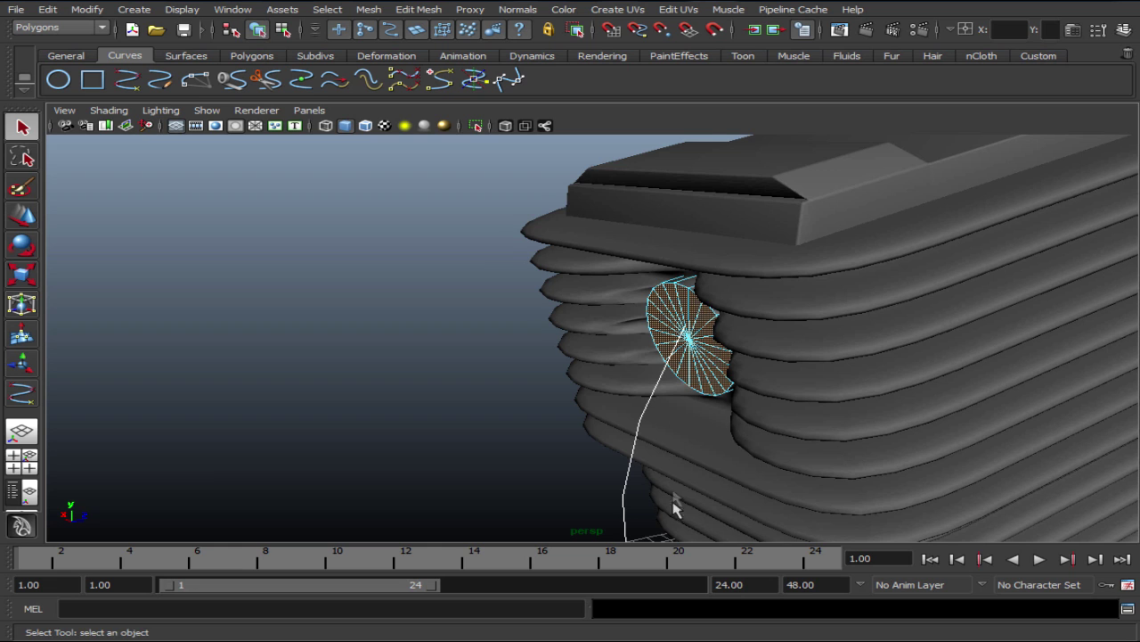
{"action": "left_click_drag", "start_coordinate": [674, 508], "coordinate": [647, 503], "text": "alt"}
{"action": "mouse_move", "coordinate": [680, 420]}
{"action": "left_mouse_down", "text": "alt"}
{"action": "mouse_move", "coordinate": [702, 407]}
{"action": "mouse_move", "coordinate": [697, 419]}
{"action": "left_mouse_up", "text": "alt"}
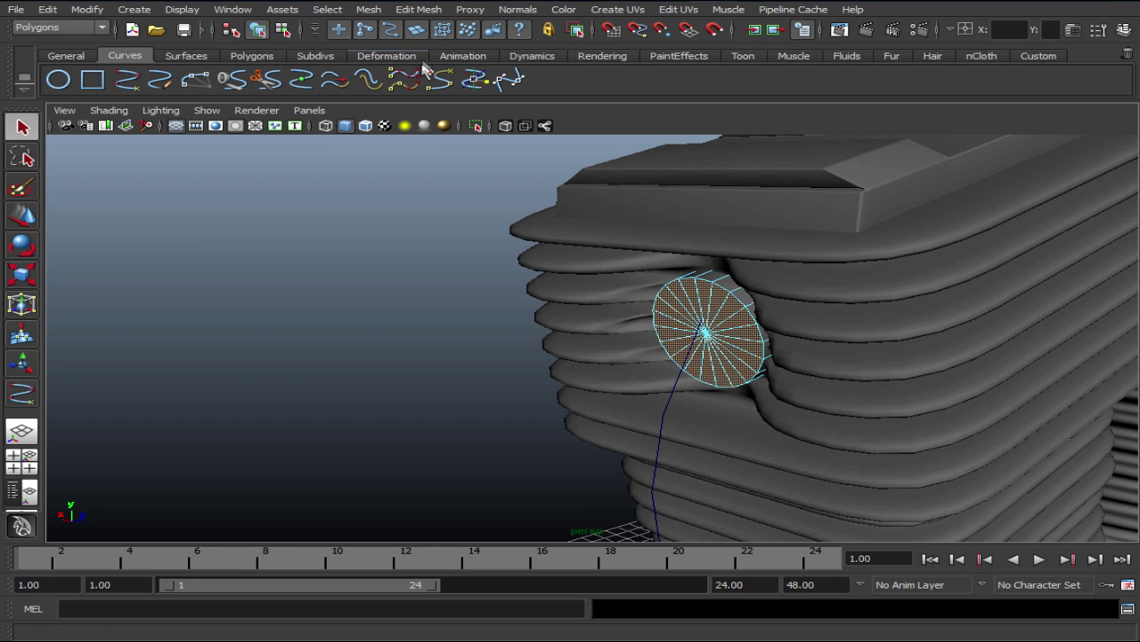
Extrude the disc faces and shrink the new faces to 0.85 scale.
{"action": "left_click", "coordinate": [418, 9]}
{"action": "left_click", "coordinate": [495, 49]}
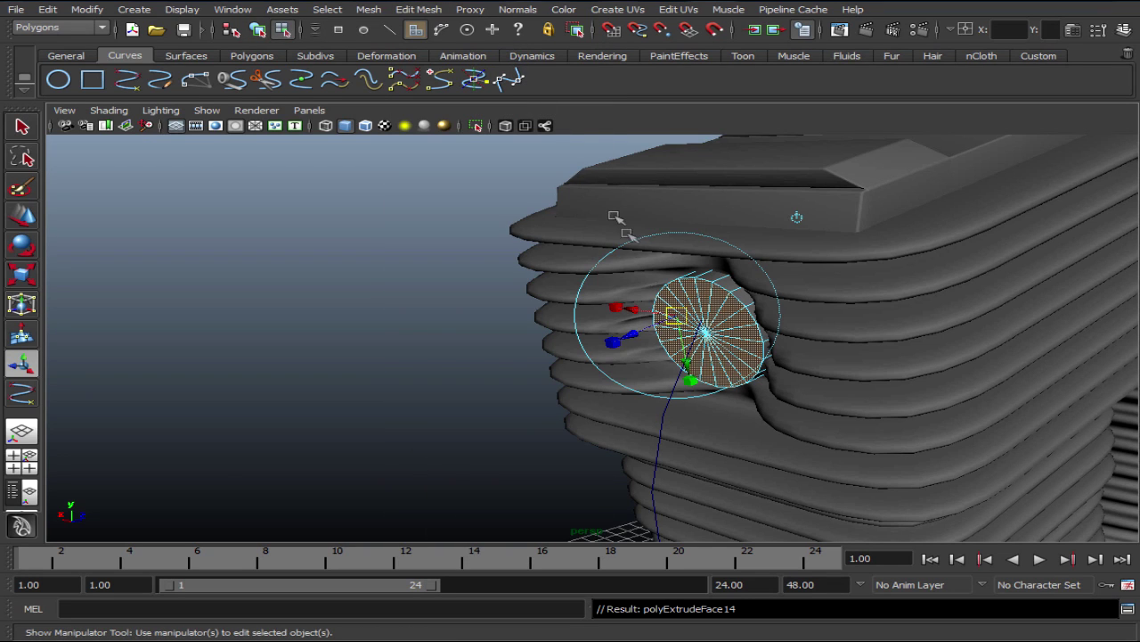
{"action": "left_click_drag", "start_coordinate": [639, 336], "coordinate": [634, 353]}
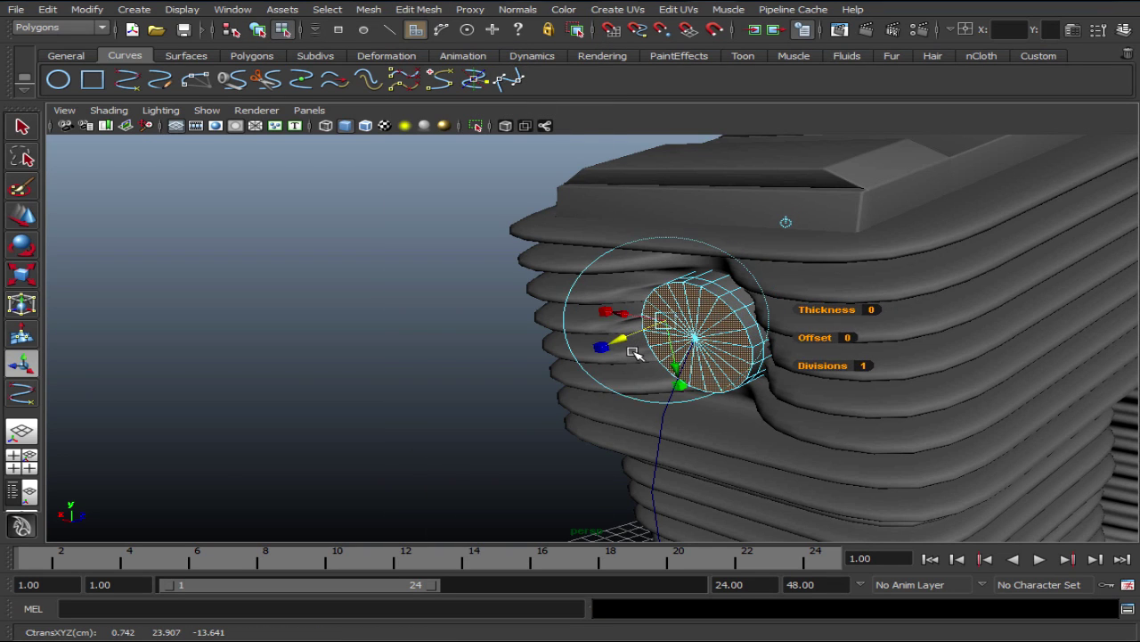
{"action": "key", "text": "ctrl+z"}
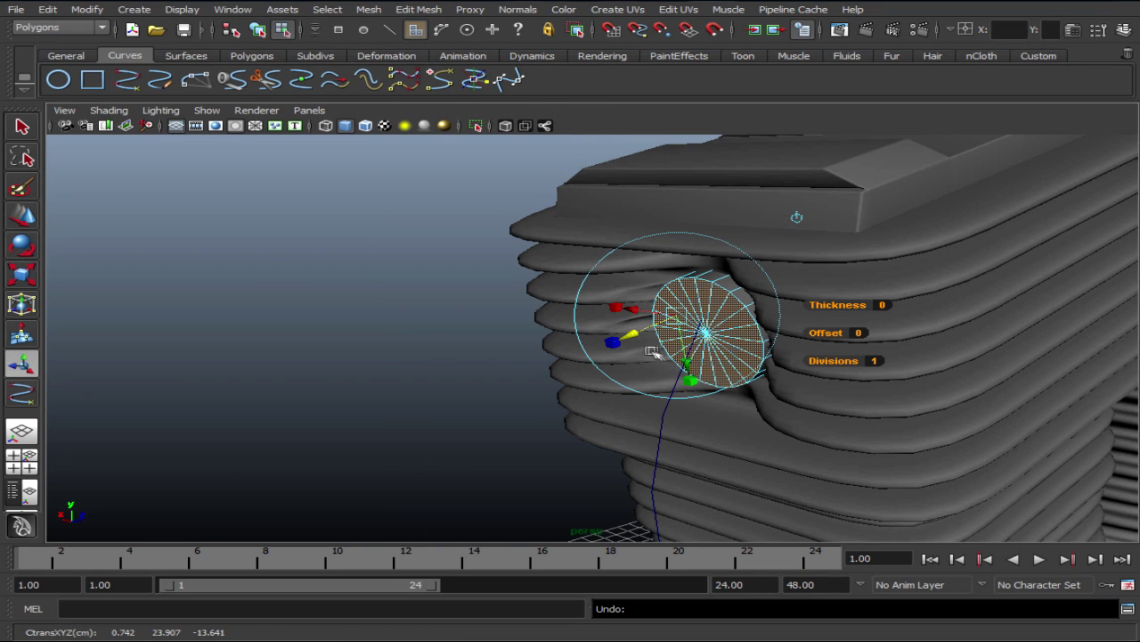
{"action": "left_click_drag", "start_coordinate": [691, 335], "coordinate": [672, 331]}
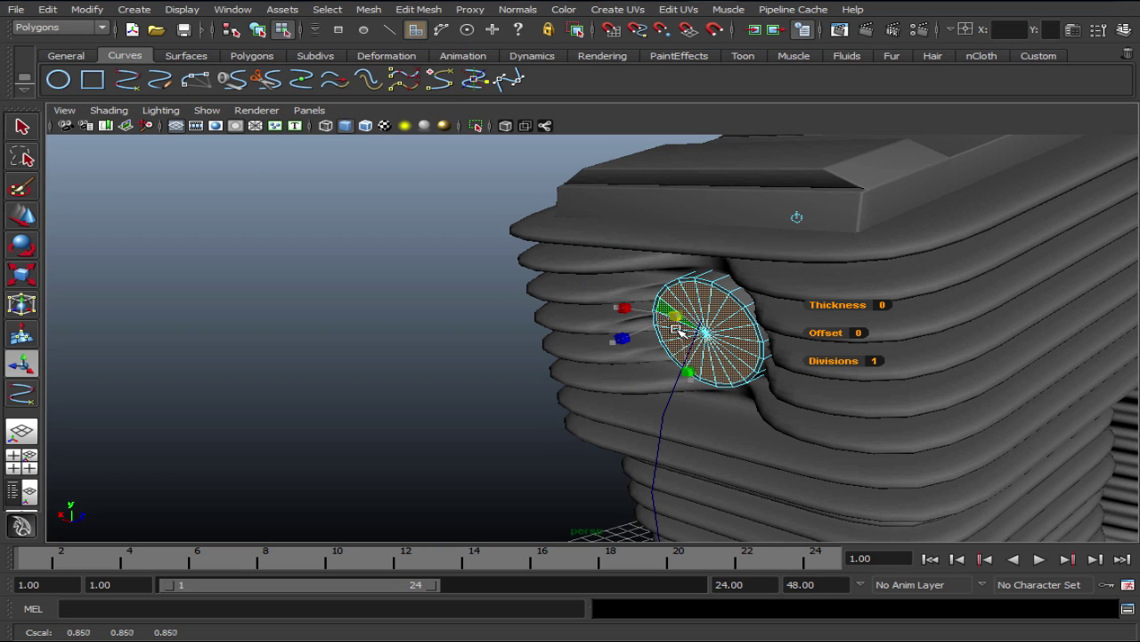
Extrude the disc faces a second time, keeping the handles on world axes.
{"action": "key", "text": "ctrl+e"}
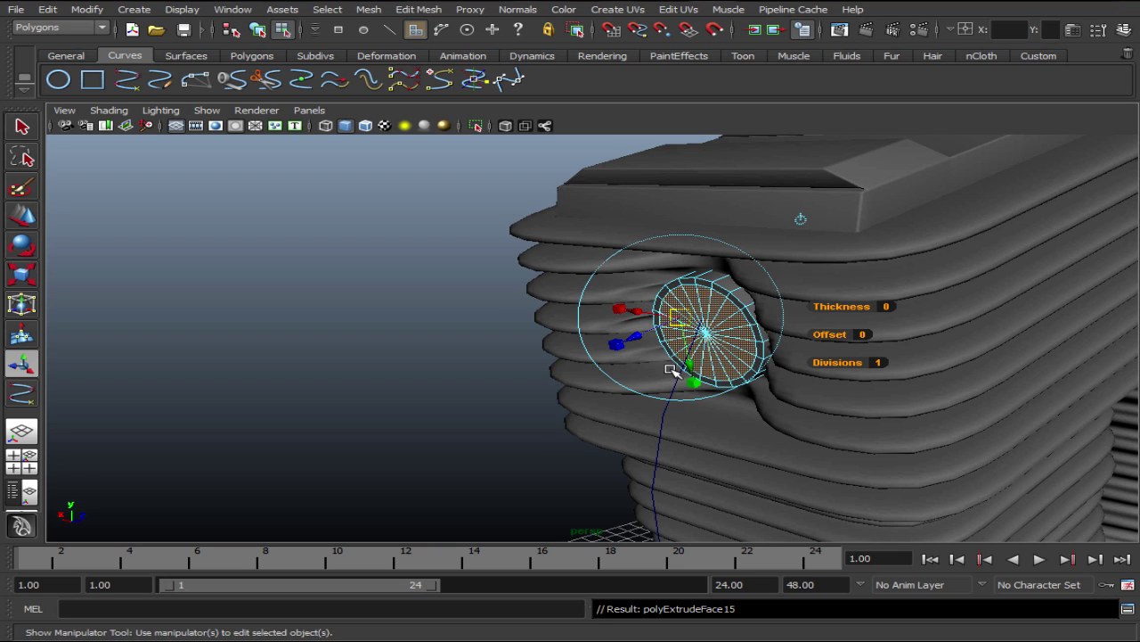
{"action": "left_click", "coordinate": [651, 352]}
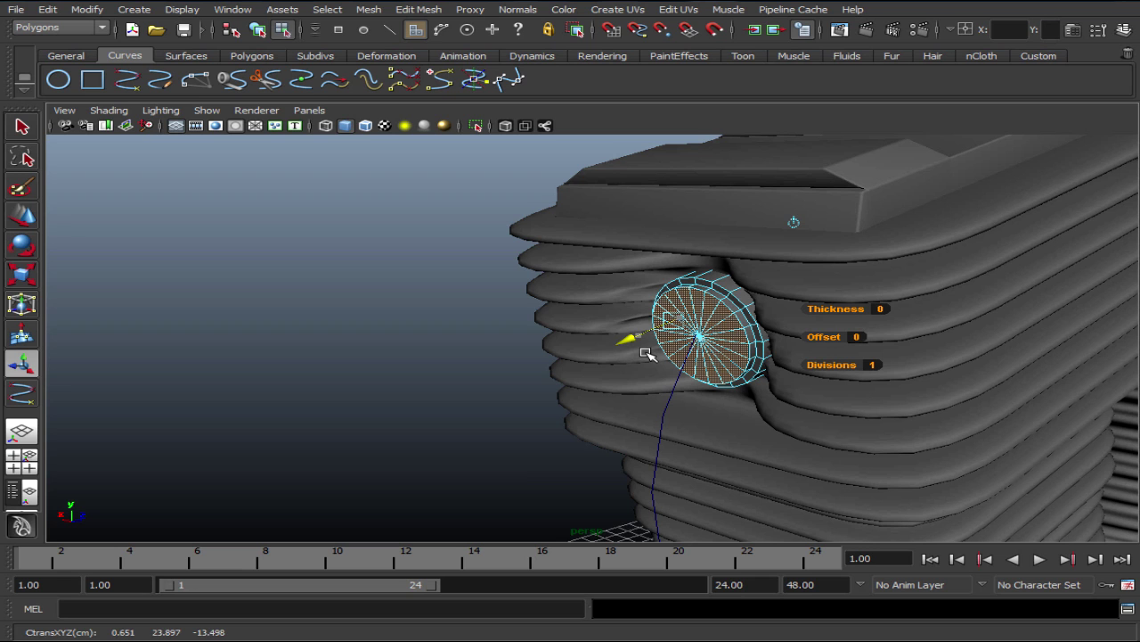
{"action": "left_click", "coordinate": [646, 351]}
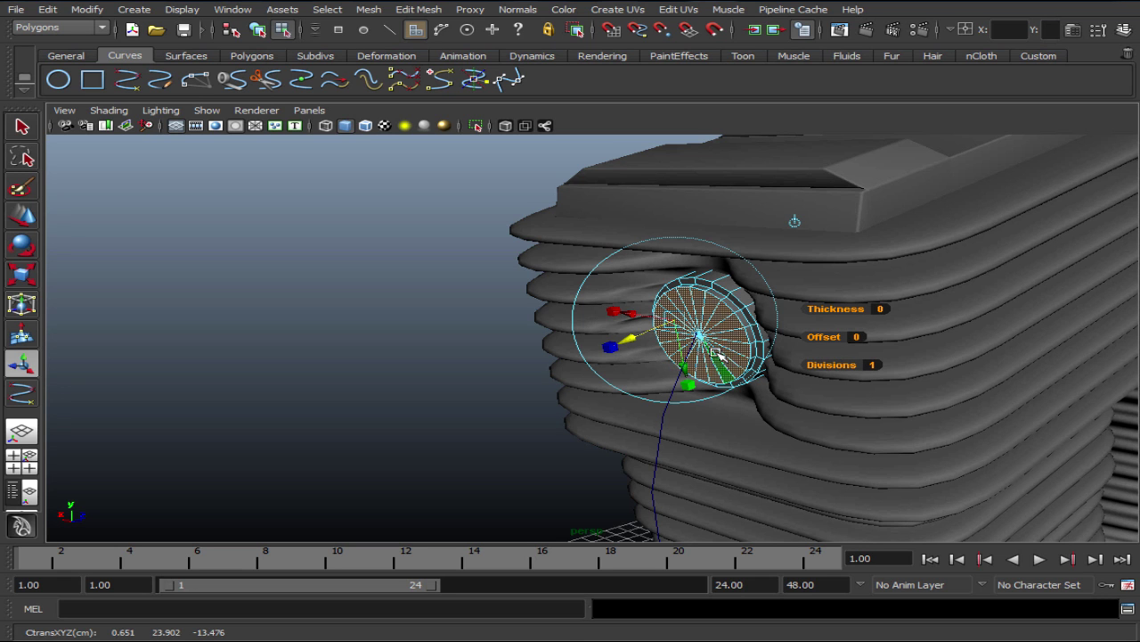
{"action": "key", "text": "w"}
{"action": "mouse_move", "coordinate": [708, 385]}
{"action": "left_mouse_down", "text": "alt"}
{"action": "mouse_move", "coordinate": [675, 400]}
{"action": "mouse_move", "coordinate": [636, 308]}
{"action": "left_mouse_up", "text": "alt"}
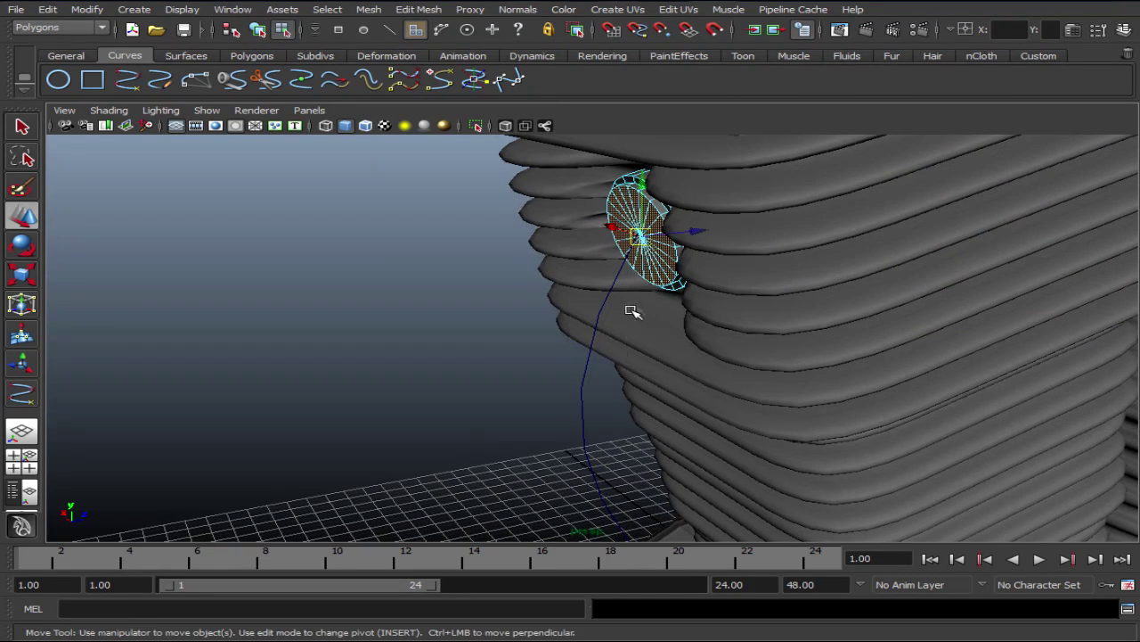
Clear the disc face selection and reselect the cylinder mesh and exhaust curve.
{"action": "left_click", "coordinate": [582, 417]}
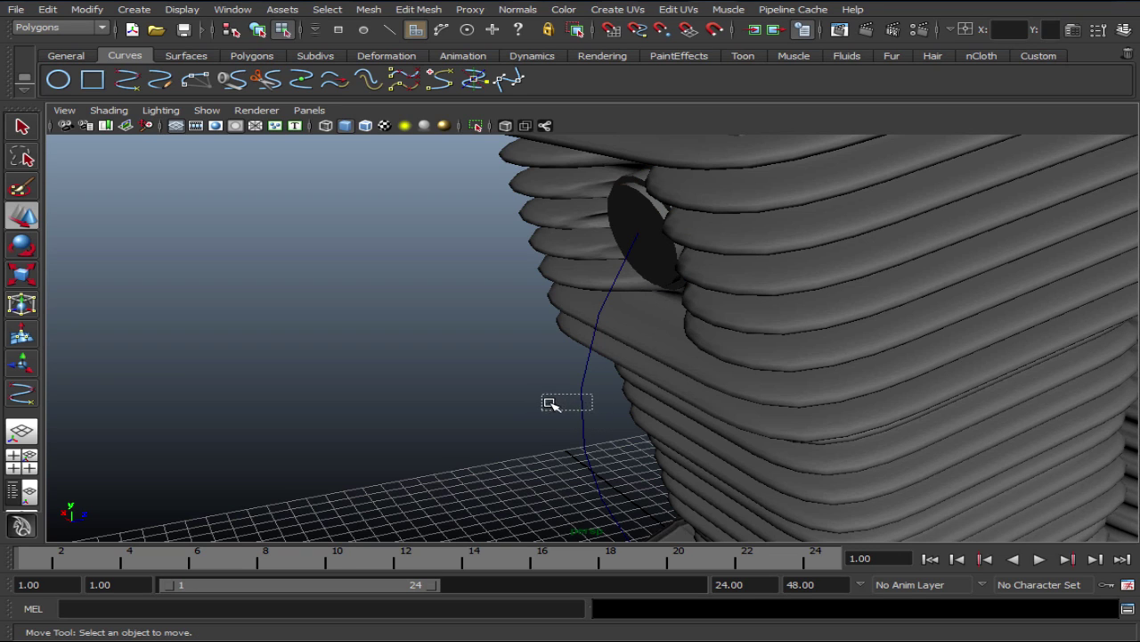
{"action": "key", "text": "q"}
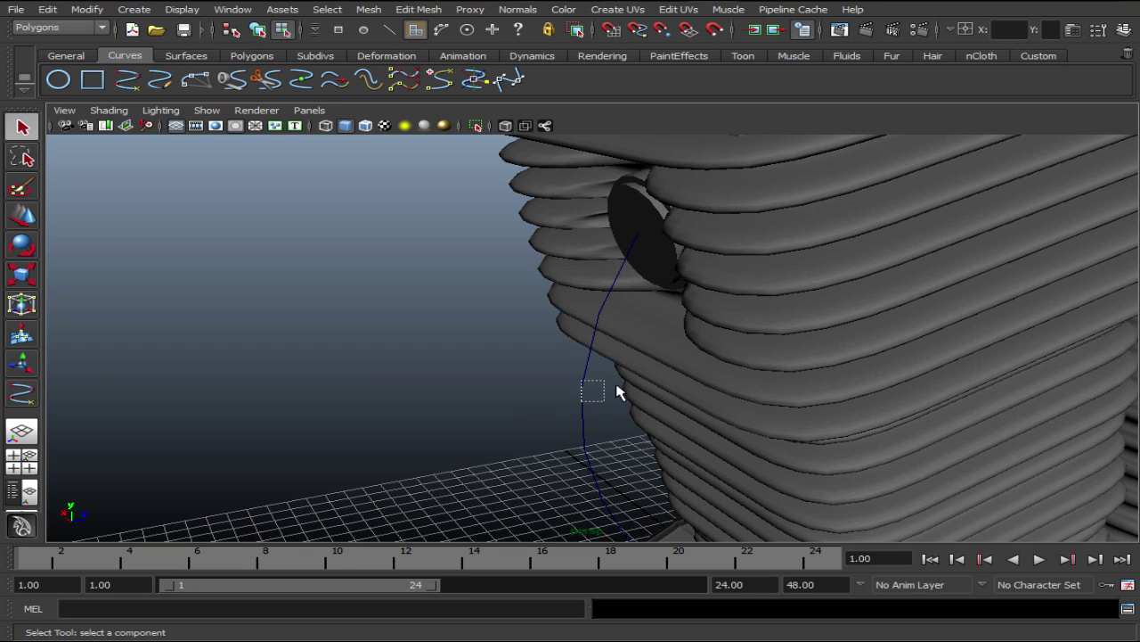
{"action": "left_click_drag", "start_coordinate": [610, 392], "coordinate": [624, 390]}
{"action": "right_click_drag", "start_coordinate": [673, 398], "coordinate": [713, 390]}
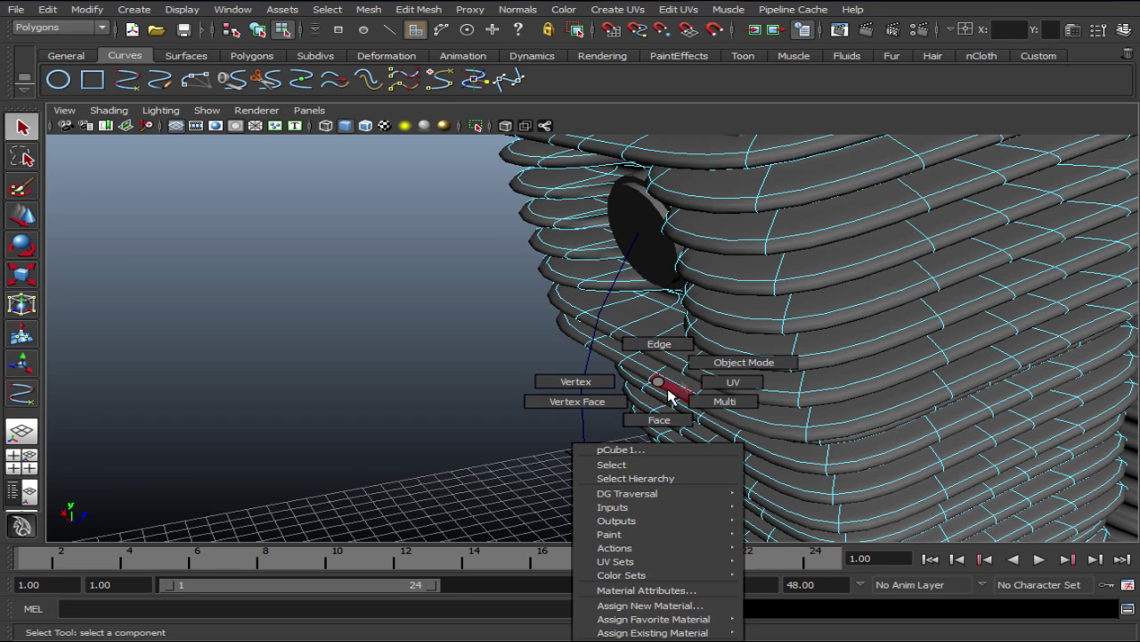
{"action": "left_click", "coordinate": [712, 390]}
{"action": "left_click", "coordinate": [579, 410]}
{"action": "left_click_drag", "start_coordinate": [552, 411], "coordinate": [636, 403], "text": "alt"}
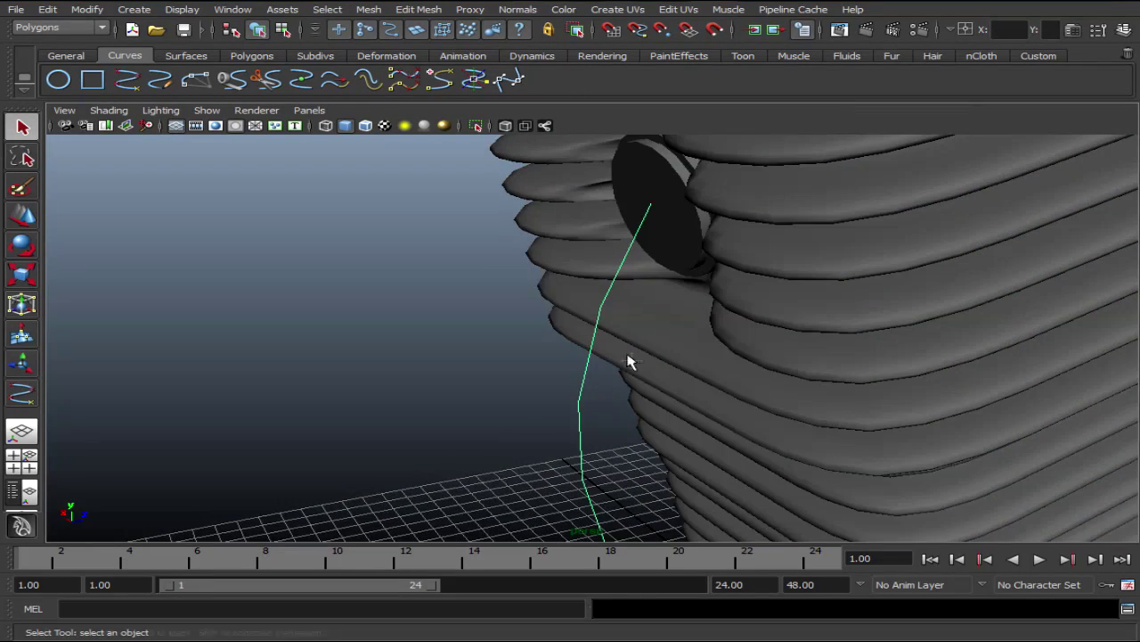
Select the ring of disc faces one by one in face mode.
{"action": "right_click_drag", "start_coordinate": [677, 305], "coordinate": [684, 327]}
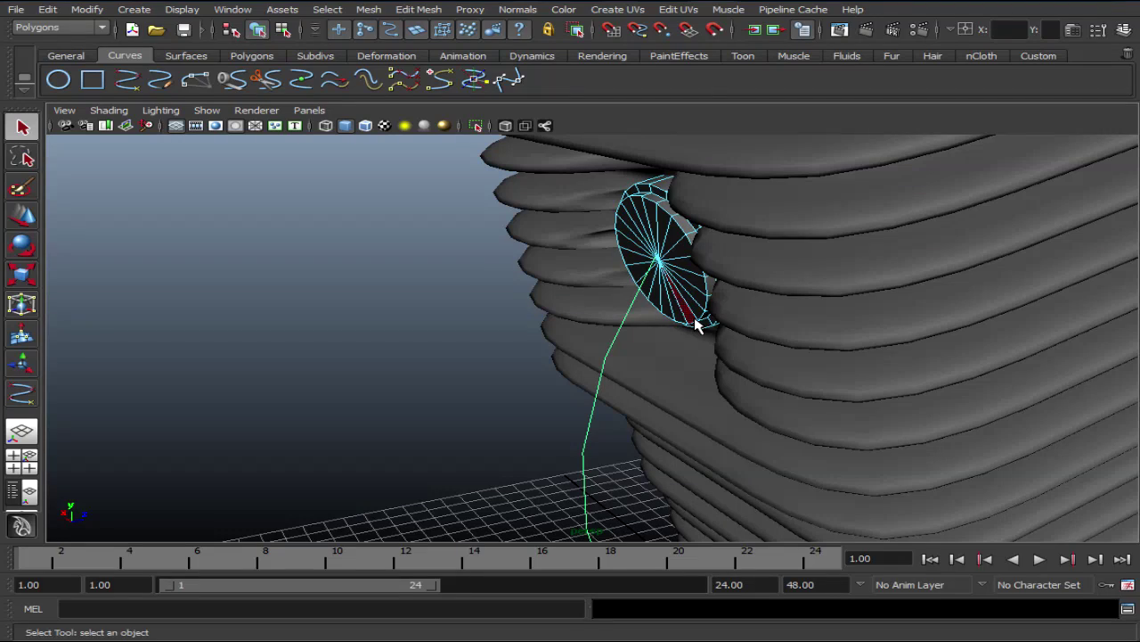
{"action": "left_click_drag", "start_coordinate": [671, 318], "coordinate": [720, 315], "text": "alt"}
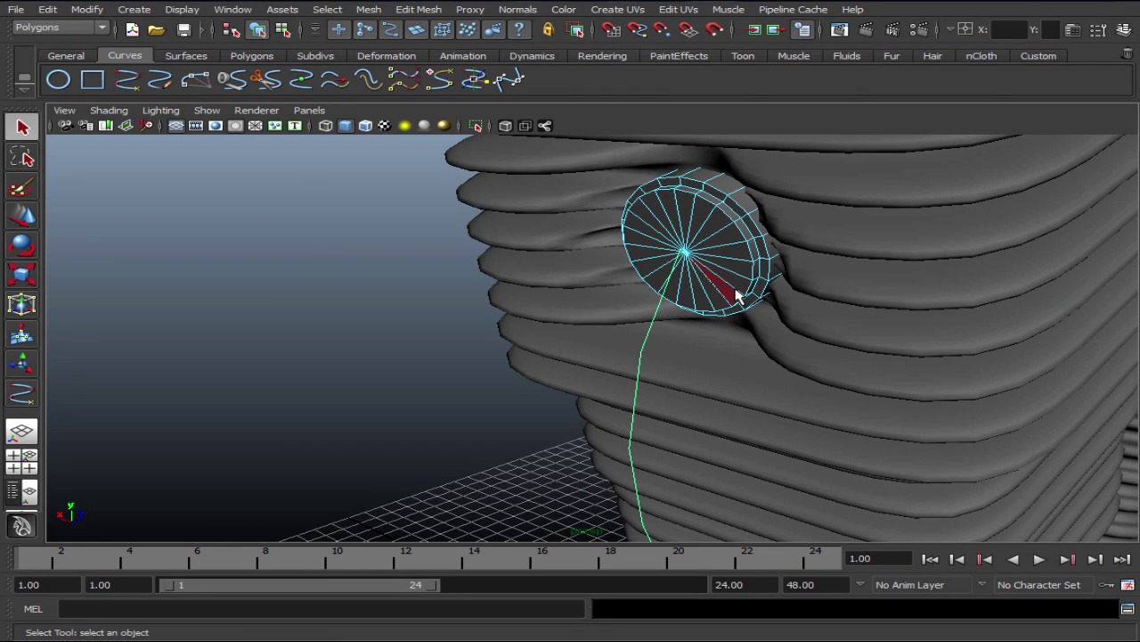
{"action": "left_click", "coordinate": [738, 280]}
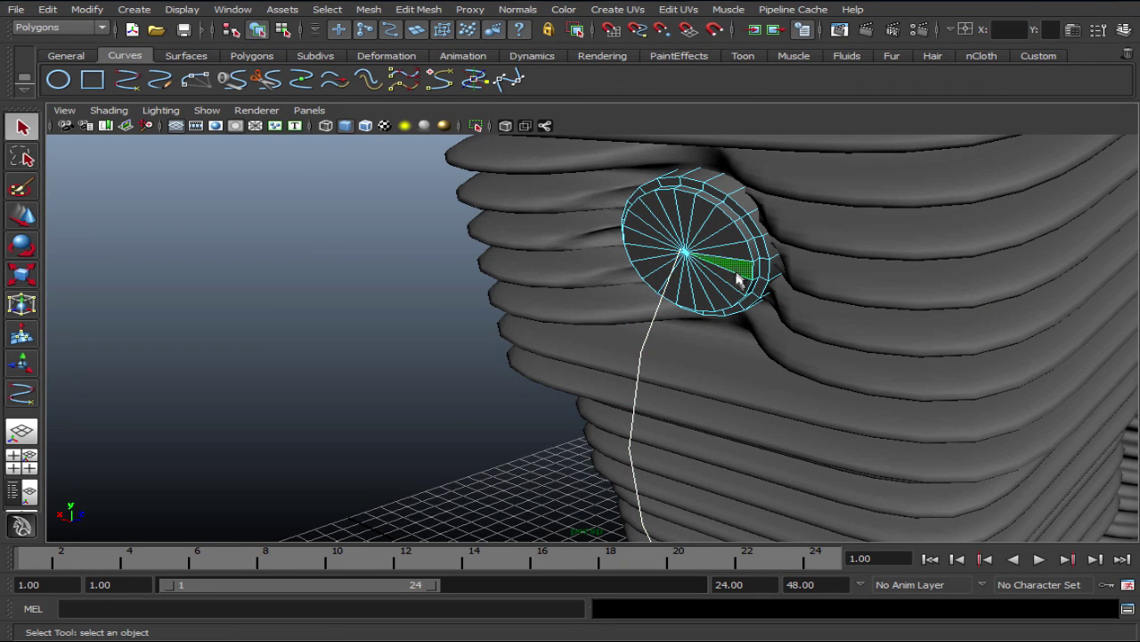
{"action": "left_click", "coordinate": [725, 243], "text": "shift"}
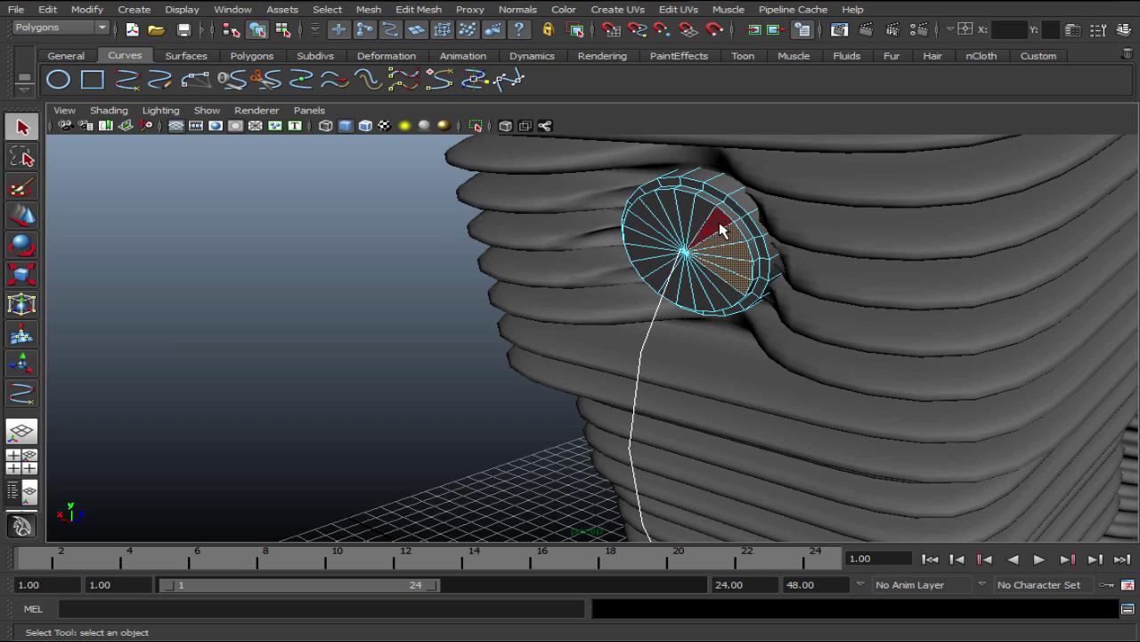
{"action": "left_click", "coordinate": [708, 225], "text": "shift"}
{"action": "left_click", "coordinate": [696, 223], "text": "shift"}
{"action": "left_click", "coordinate": [679, 217], "text": "shift"}
{"action": "left_click", "coordinate": [664, 230], "text": "shift"}
{"action": "left_click", "coordinate": [647, 254], "text": "shift"}
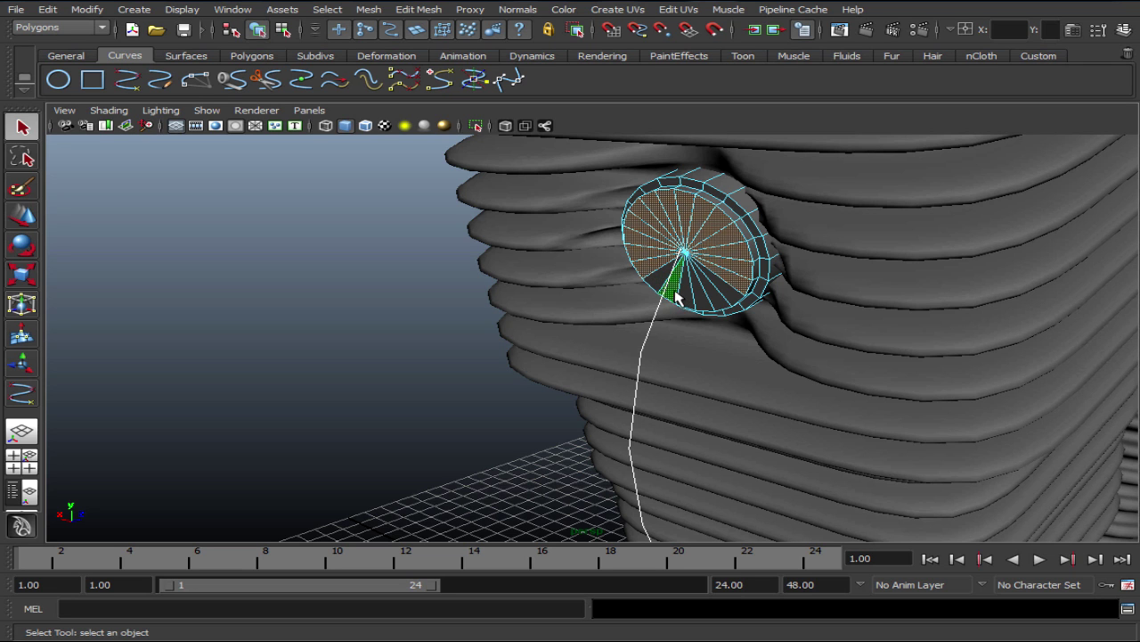
{"action": "left_click", "coordinate": [703, 294], "text": "shift"}
Extrude the selected disc faces along the exhaust curve from Extrude options.
{"action": "mouse_move", "coordinate": [728, 318]}
{"action": "right_mouse_down", "text": "alt"}
{"action": "mouse_move", "coordinate": [719, 330]}
{"action": "mouse_move", "coordinate": [687, 318]}
{"action": "right_mouse_up", "text": "alt"}
{"action": "left_click_drag", "start_coordinate": [687, 318], "coordinate": [680, 155], "text": "alt"}
{"action": "mouse_move", "coordinate": [680, 155]}
{"action": "right_mouse_down", "text": "alt"}
{"action": "mouse_move", "coordinate": [743, 220]}
{"action": "mouse_move", "coordinate": [757, 312]}
{"action": "right_mouse_up", "text": "alt"}
{"action": "left_click_drag", "start_coordinate": [758, 312], "coordinate": [768, 410], "text": "alt"}
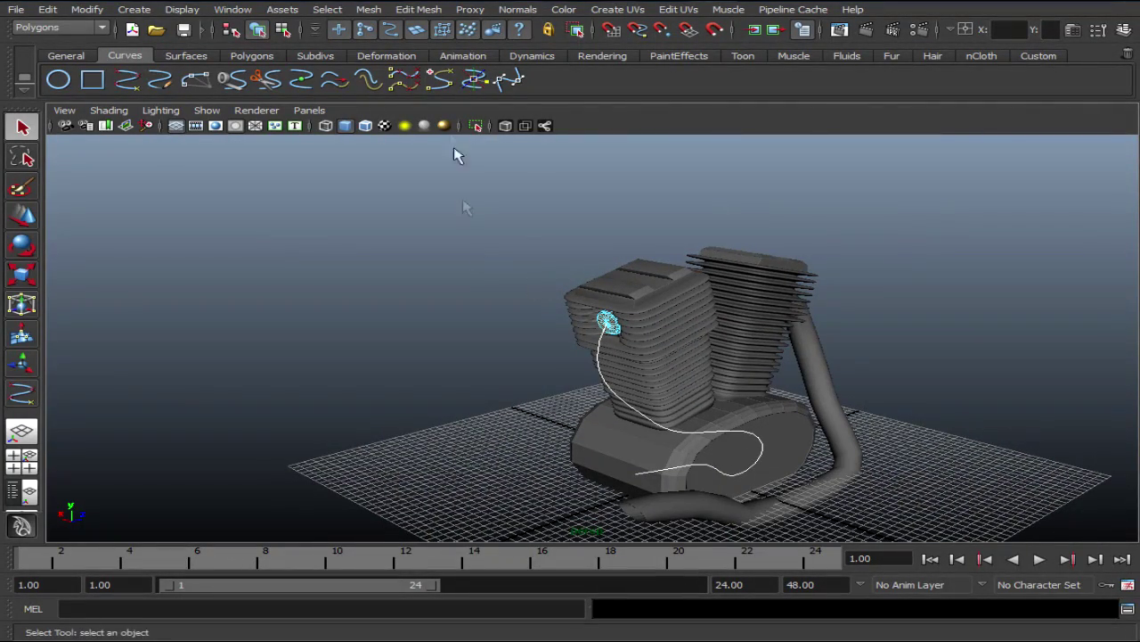
{"action": "left_click", "coordinate": [418, 9]}
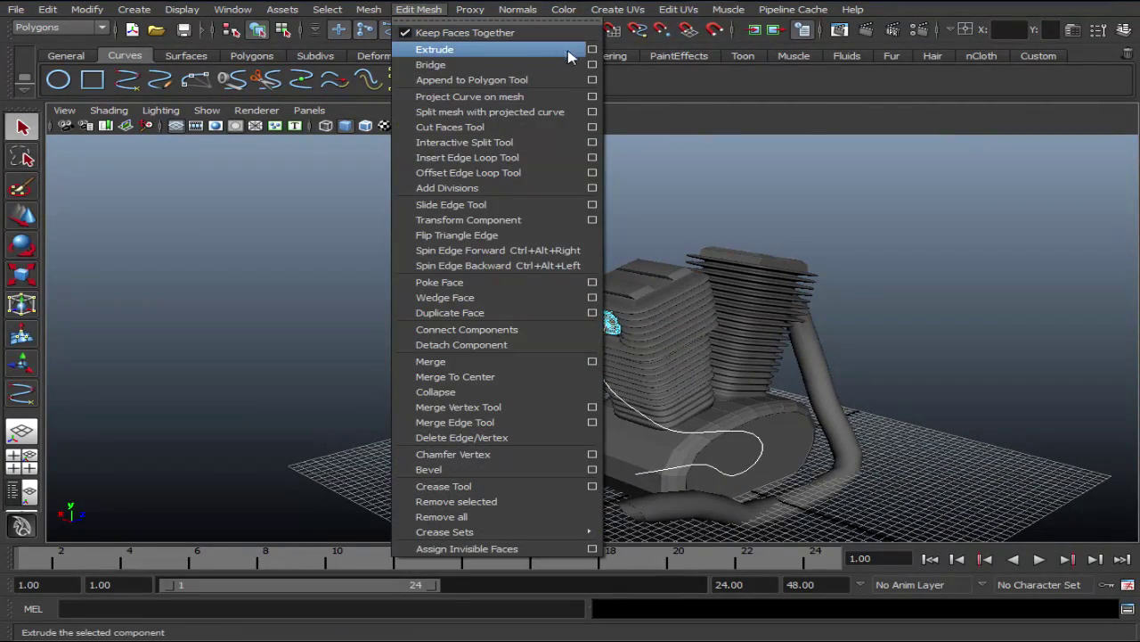
{"action": "left_click", "coordinate": [593, 50]}
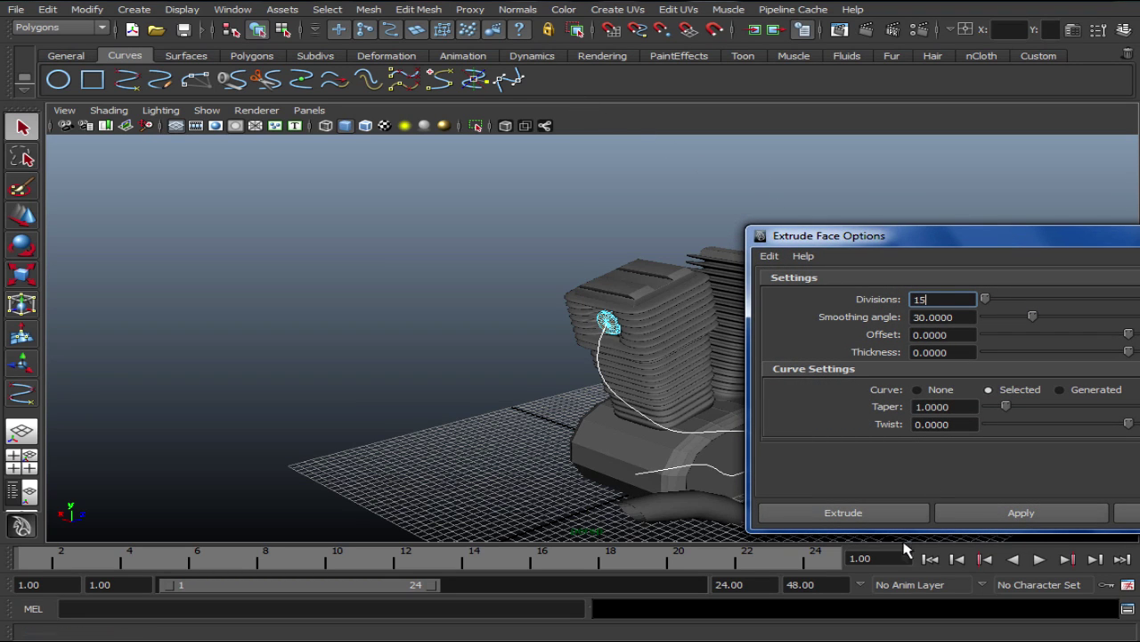
{"action": "left_click", "coordinate": [842, 512]}
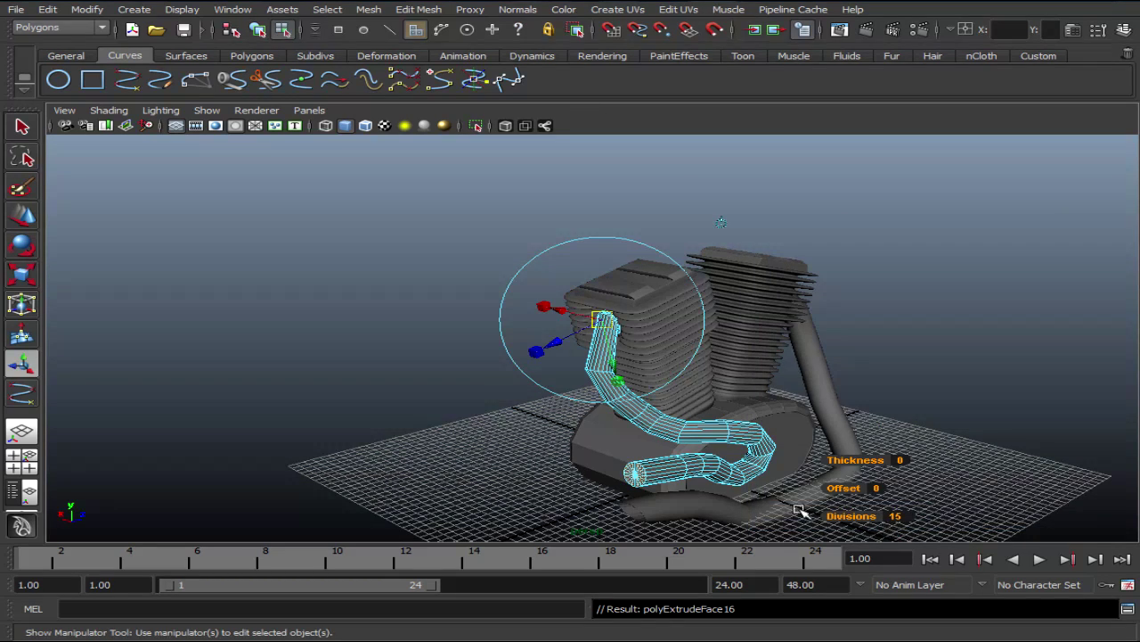
Zoom in to inspect the extruded tube, then undo the extrusion.
{"action": "left_click_drag", "start_coordinate": [767, 435], "coordinate": [751, 413], "text": "alt"}
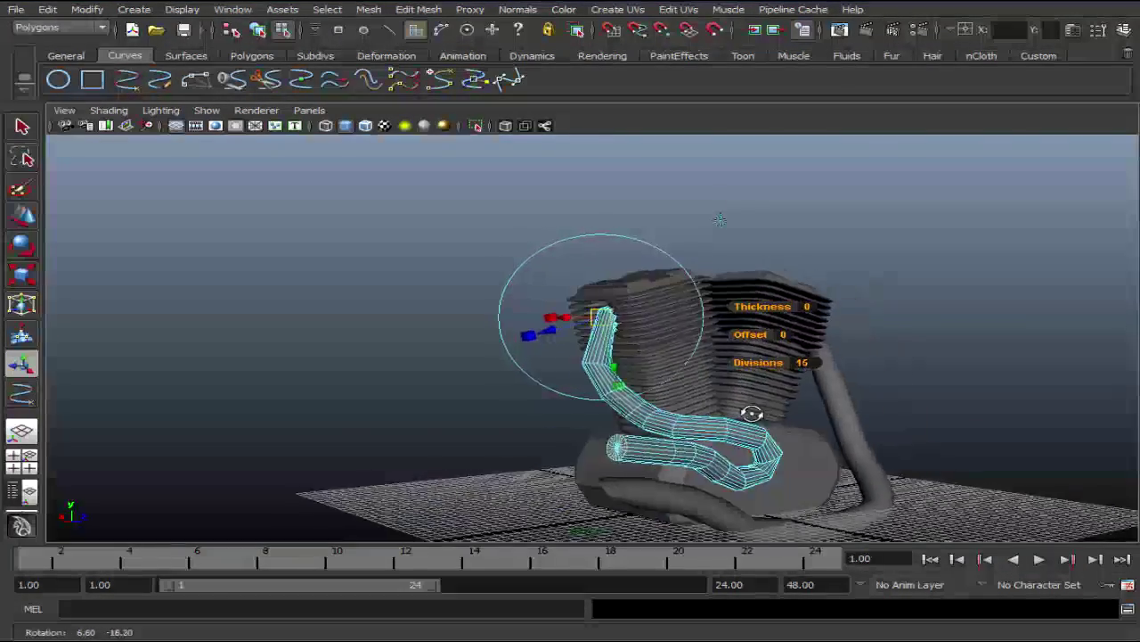
{"action": "scroll", "coordinate": [662, 365], "scroll_direction": "up", "scroll_amount": 3}
{"action": "scroll", "coordinate": [662, 365], "scroll_direction": "up", "scroll_amount": 3}
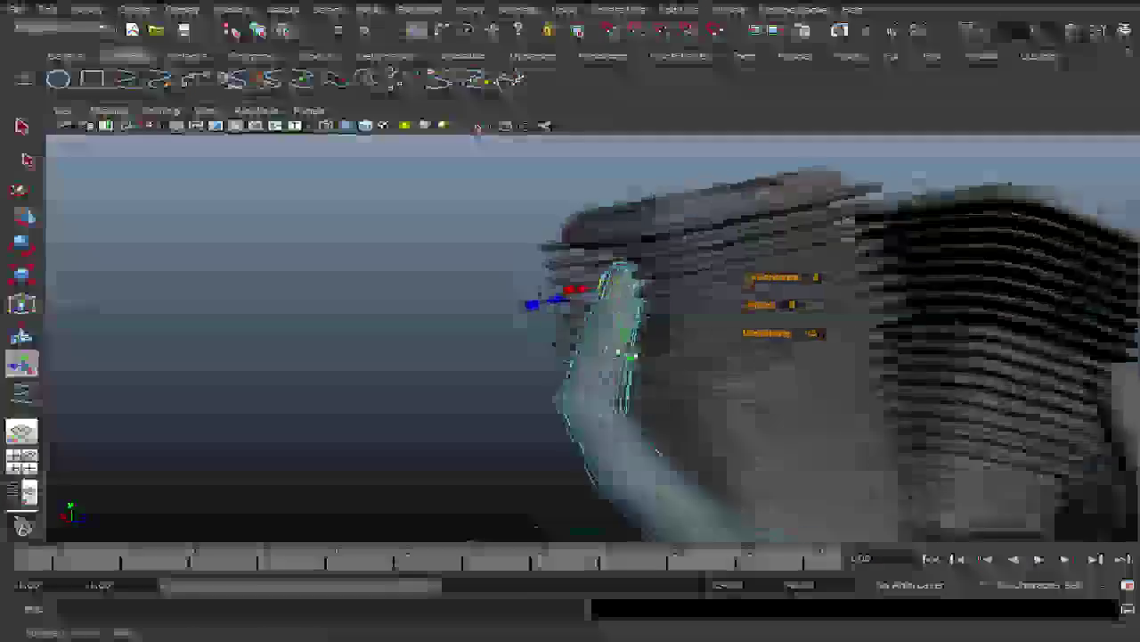
{"action": "scroll", "coordinate": [658, 428], "scroll_direction": "down", "scroll_amount": 3}
{"action": "scroll", "coordinate": [650, 366], "scroll_direction": "up", "scroll_amount": 2}
{"action": "scroll", "coordinate": [660, 374], "scroll_direction": "up", "scroll_amount": 2}
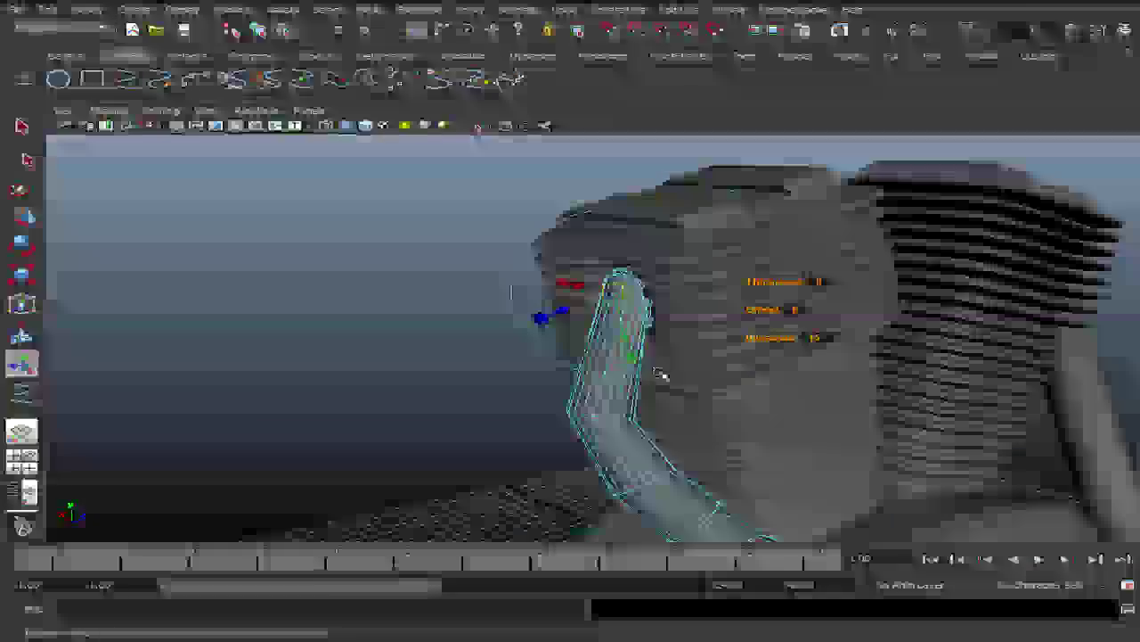
{"action": "scroll", "coordinate": [776, 351], "scroll_direction": "down", "scroll_amount": 3}
{"action": "scroll", "coordinate": [776, 166], "scroll_direction": "down", "scroll_amount": 3}
{"action": "scroll", "coordinate": [776, 306], "scroll_direction": "down", "scroll_amount": 2}
{"action": "key", "text": "ctrl+z"}
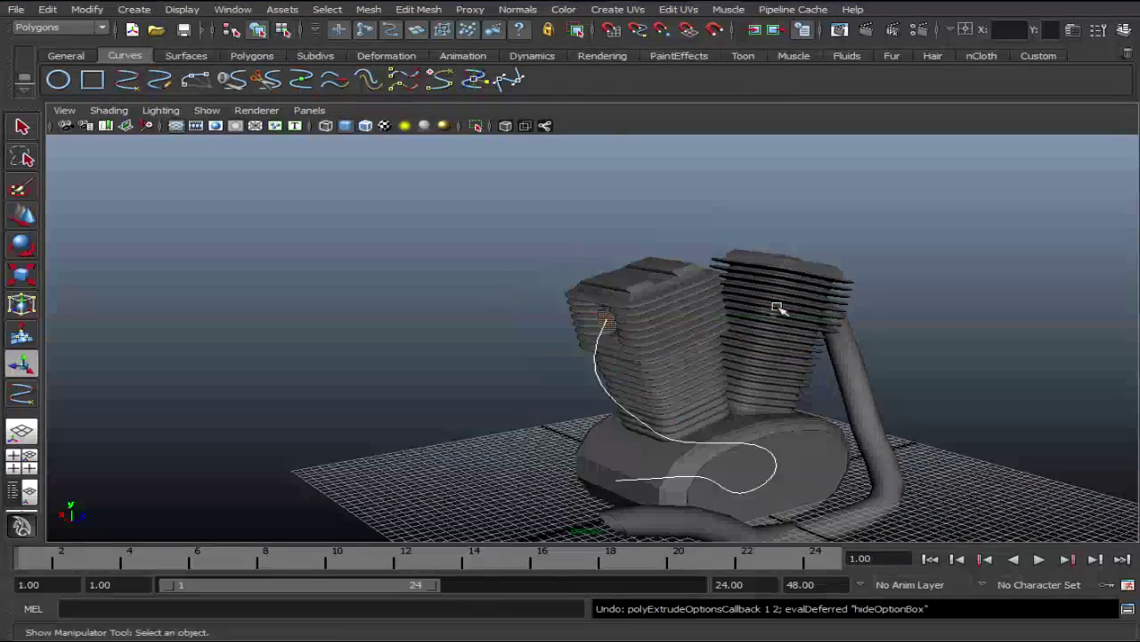
Extrude the face along the selected curve with the default 20 divisions.
{"action": "left_click", "coordinate": [421, 10]}
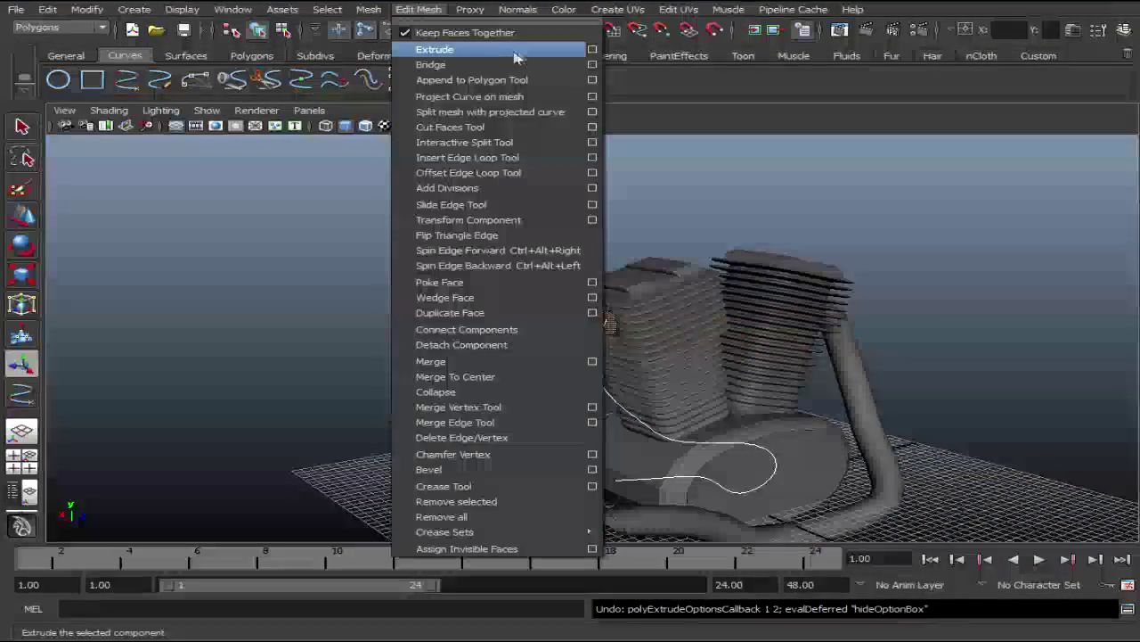
{"action": "left_click", "coordinate": [591, 49]}
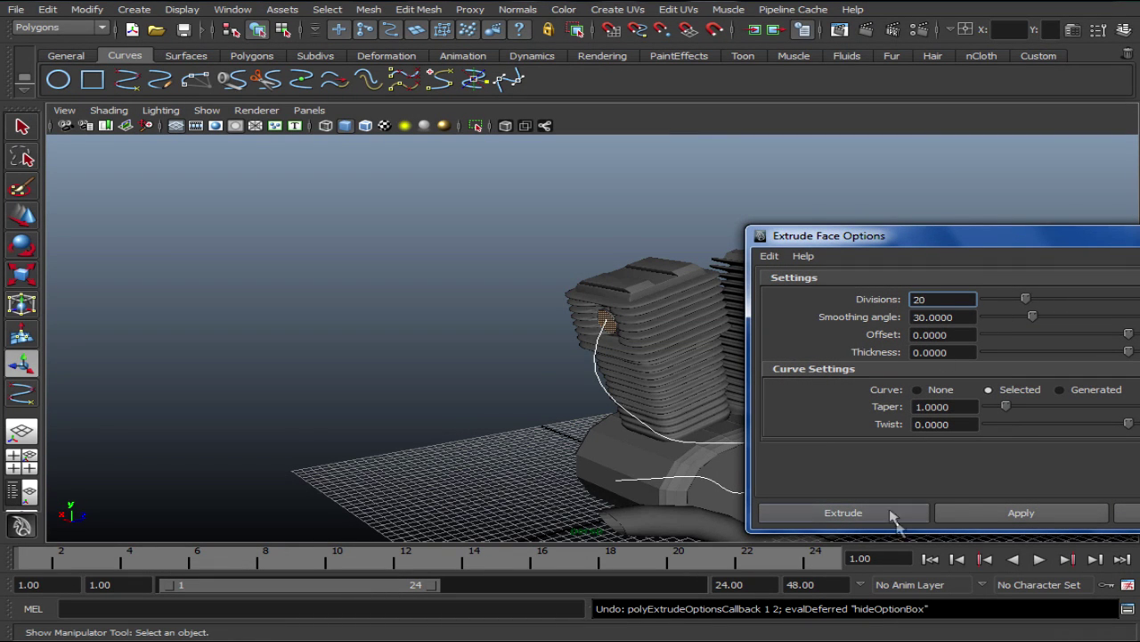
{"action": "left_click", "coordinate": [1000, 520]}
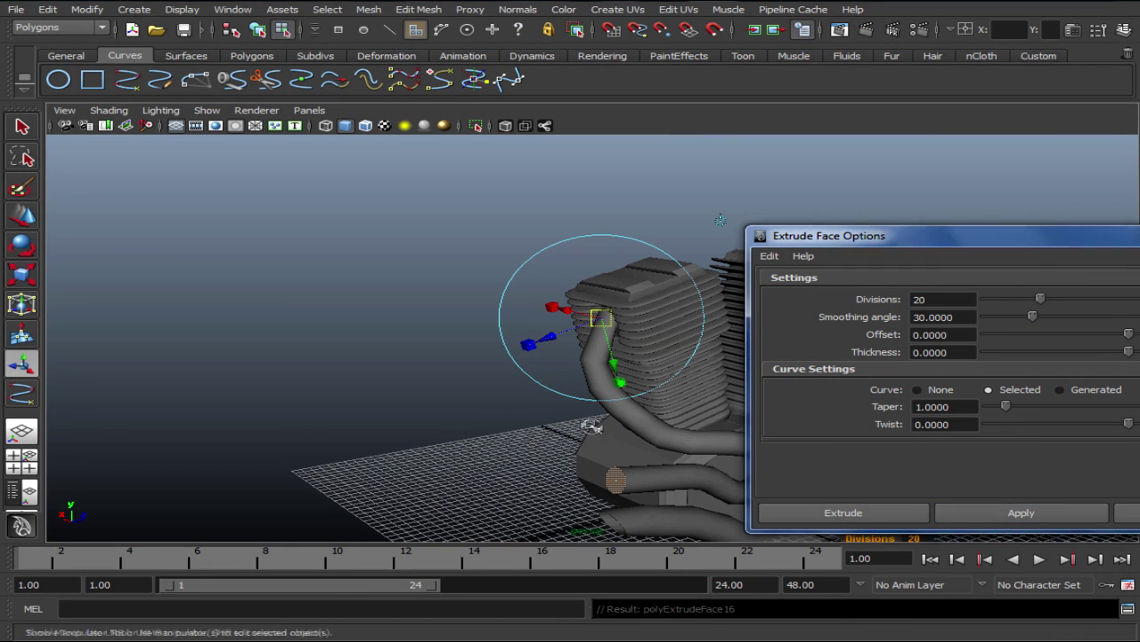
{"action": "left_click_drag", "start_coordinate": [593, 428], "coordinate": [554, 411], "text": "alt"}
Undo that and re-extrude along the curve with 15 divisions.
{"action": "key", "text": "ctrl+z"}
{"action": "left_click", "coordinate": [799, 391]}
{"action": "type", "text": "15"}
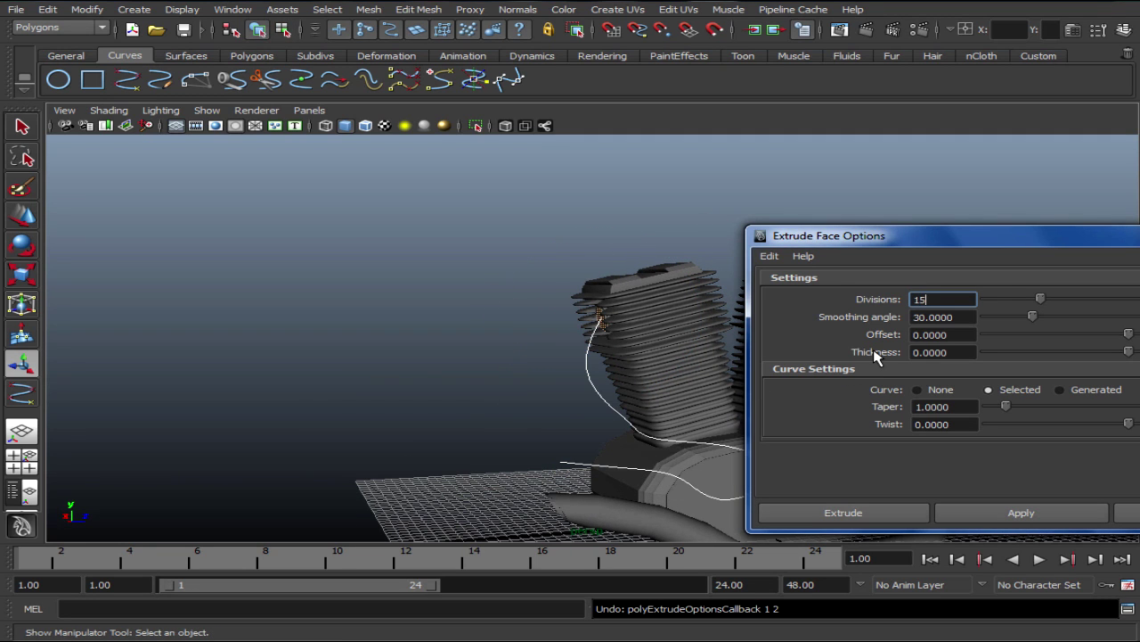
{"action": "left_click", "coordinate": [861, 513]}
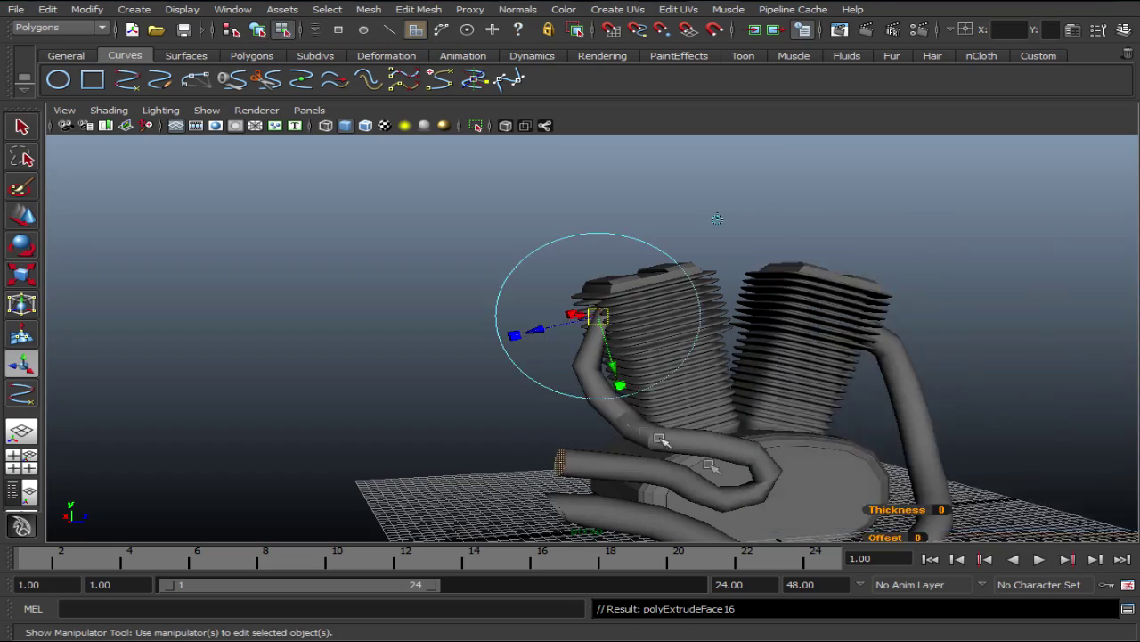
{"action": "scroll", "coordinate": [611, 407], "scroll_direction": "up", "scroll_amount": 3}
{"action": "scroll", "coordinate": [615, 416], "scroll_direction": "up", "scroll_amount": 3}
{"action": "mouse_move", "coordinate": [614, 416]}
{"action": "left_mouse_down", "text": "alt"}
{"action": "mouse_move", "coordinate": [621, 402]}
{"action": "mouse_move", "coordinate": [595, 372]}
{"action": "left_mouse_up", "text": "alt"}
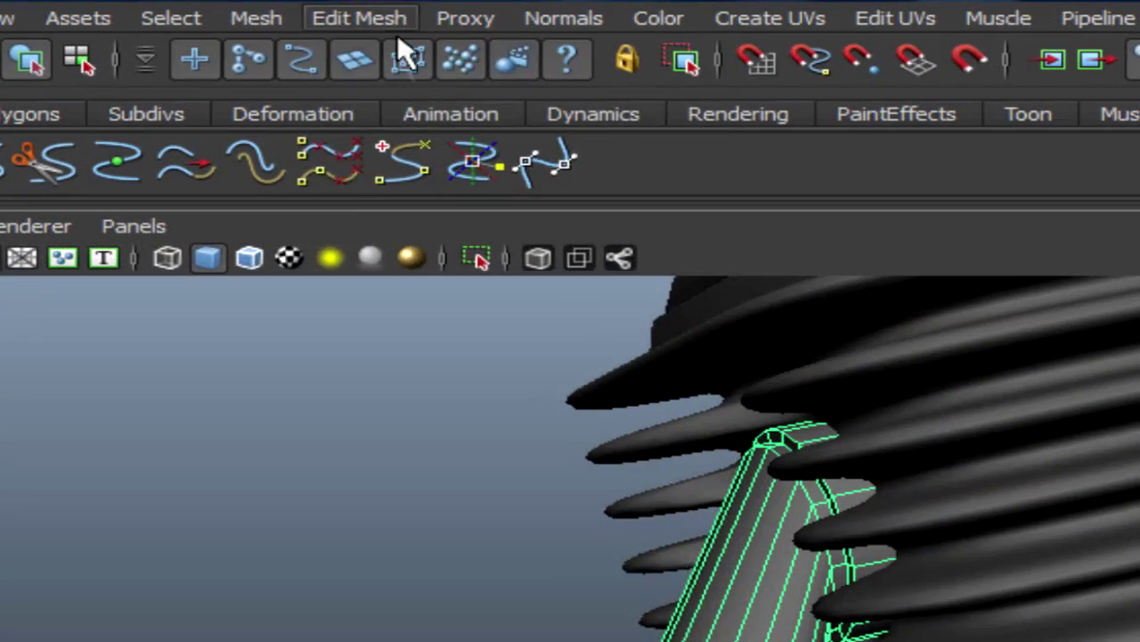
Add an edge loop near the top of the exhaust tube with the Insert Edge Loop Tool.
{"action": "left_click", "coordinate": [395, 27]}
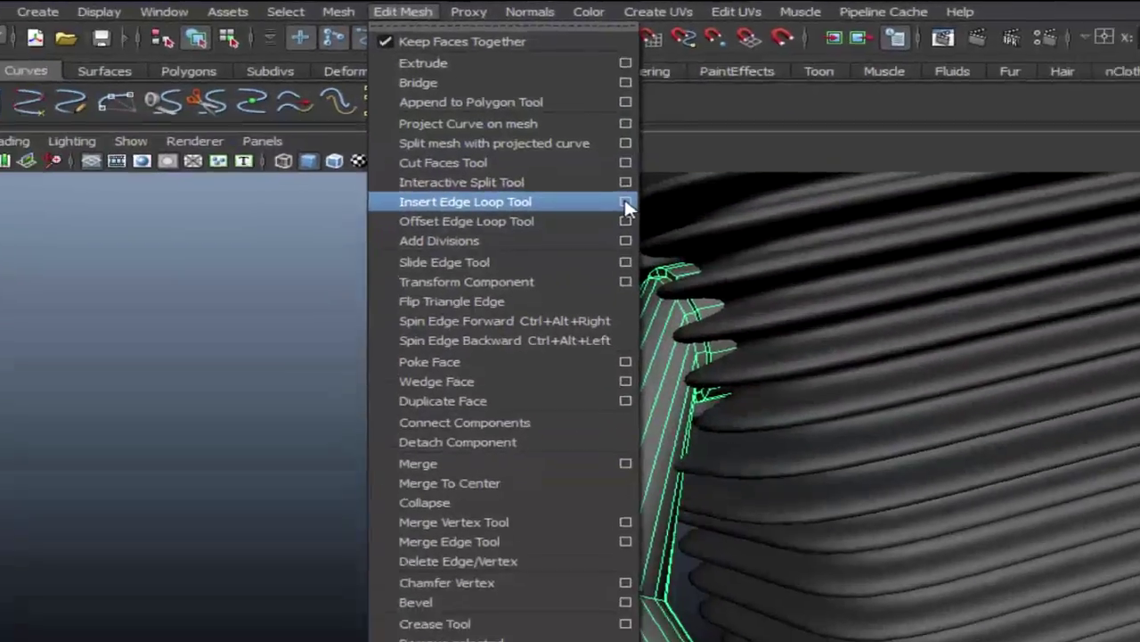
{"action": "left_click", "coordinate": [603, 287]}
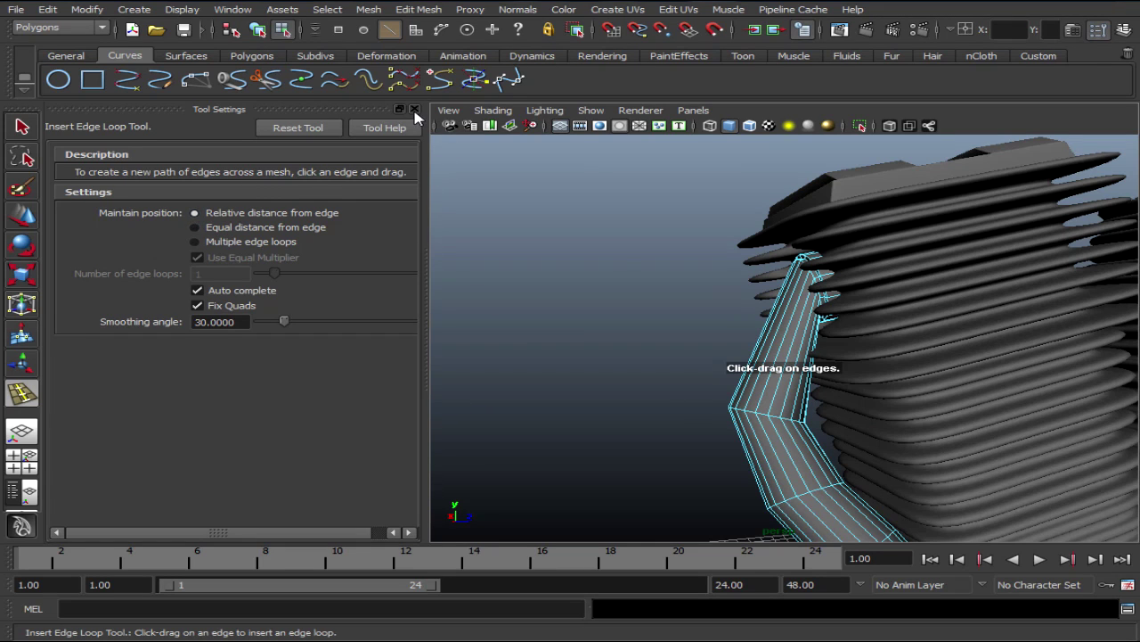
{"action": "left_click", "coordinate": [414, 109]}
{"action": "left_click", "coordinate": [577, 366]}
Move the new edge loop up and outward, away from the cylinder fins.
{"action": "key", "text": "w"}
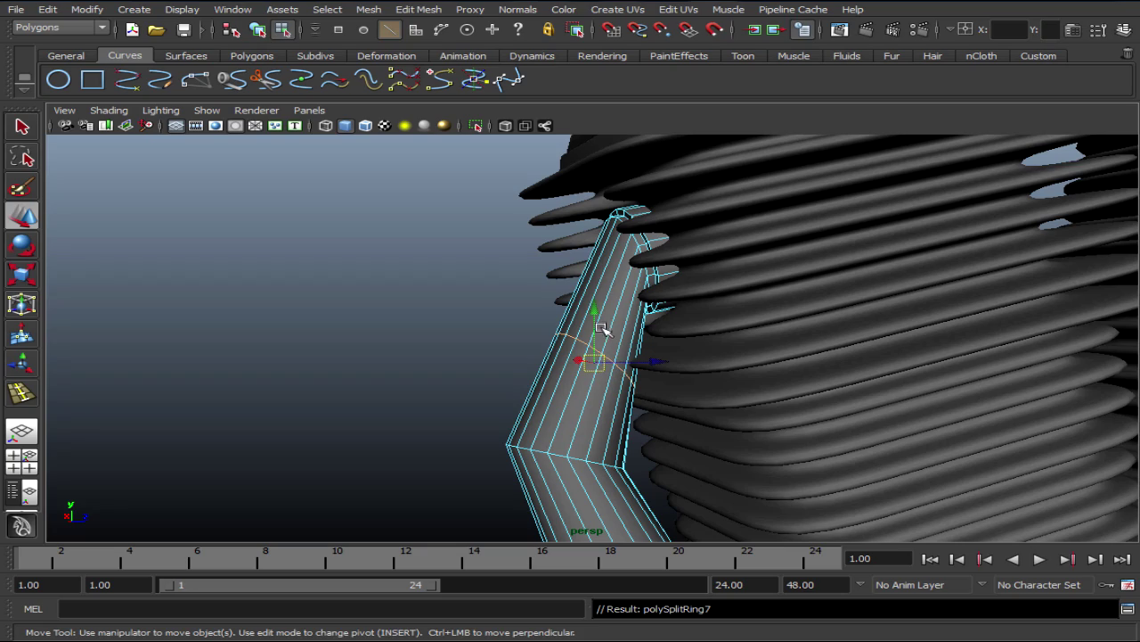
{"action": "left_click_drag", "start_coordinate": [603, 329], "coordinate": [651, 330]}
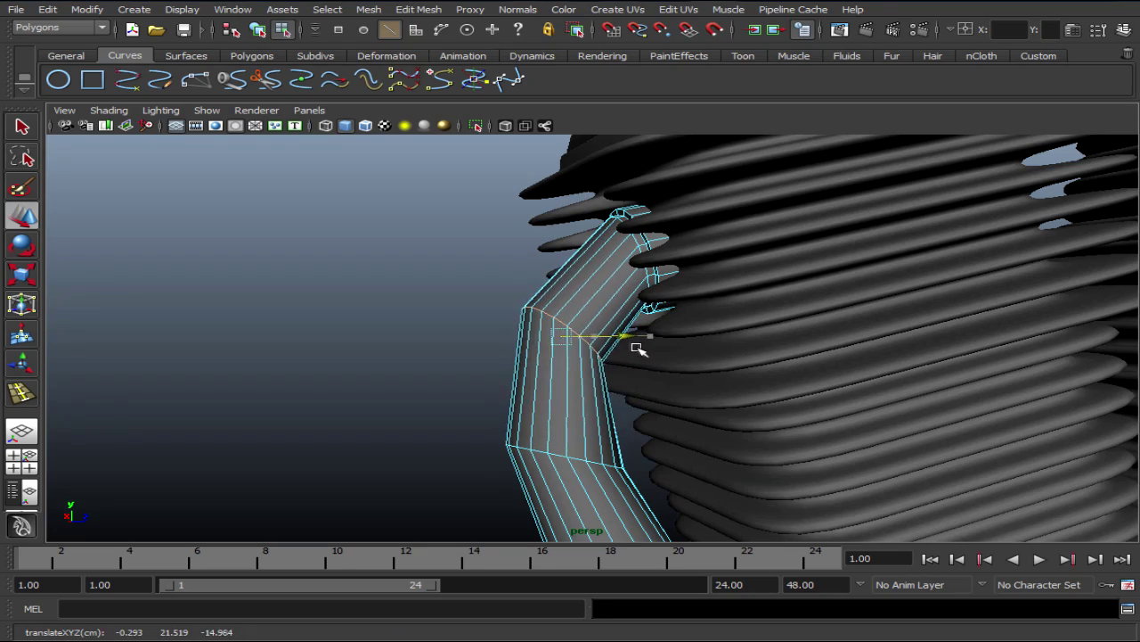
{"action": "mouse_move", "coordinate": [636, 344]}
{"action": "left_mouse_down", "text": "alt"}
{"action": "mouse_move", "coordinate": [666, 387]}
{"action": "mouse_move", "coordinate": [756, 385]}
{"action": "mouse_move", "coordinate": [814, 349]}
{"action": "mouse_move", "coordinate": [932, 374]}
{"action": "left_mouse_up", "text": "alt"}
{"action": "left_click_drag", "start_coordinate": [679, 396], "coordinate": [704, 394], "text": "alt"}
{"action": "left_click_drag", "start_coordinate": [624, 357], "coordinate": [691, 334]}
{"action": "left_click_drag", "start_coordinate": [679, 292], "coordinate": [680, 282]}
Box-select the lower tube section and push it outward along X.
{"action": "left_click_drag", "start_coordinate": [630, 498], "coordinate": [683, 497], "text": "alt"}
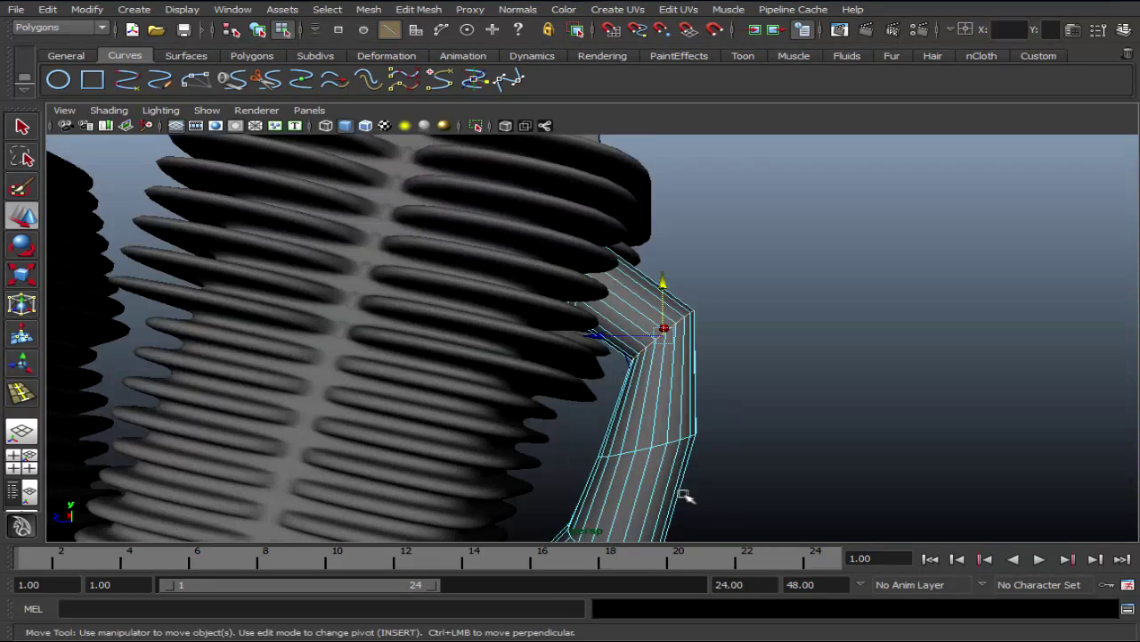
{"action": "left_click_drag", "start_coordinate": [584, 484], "coordinate": [747, 421]}
{"action": "right_click_drag", "start_coordinate": [669, 382], "coordinate": [670, 434]}
{"action": "right_click_drag", "start_coordinate": [693, 390], "coordinate": [701, 344]}
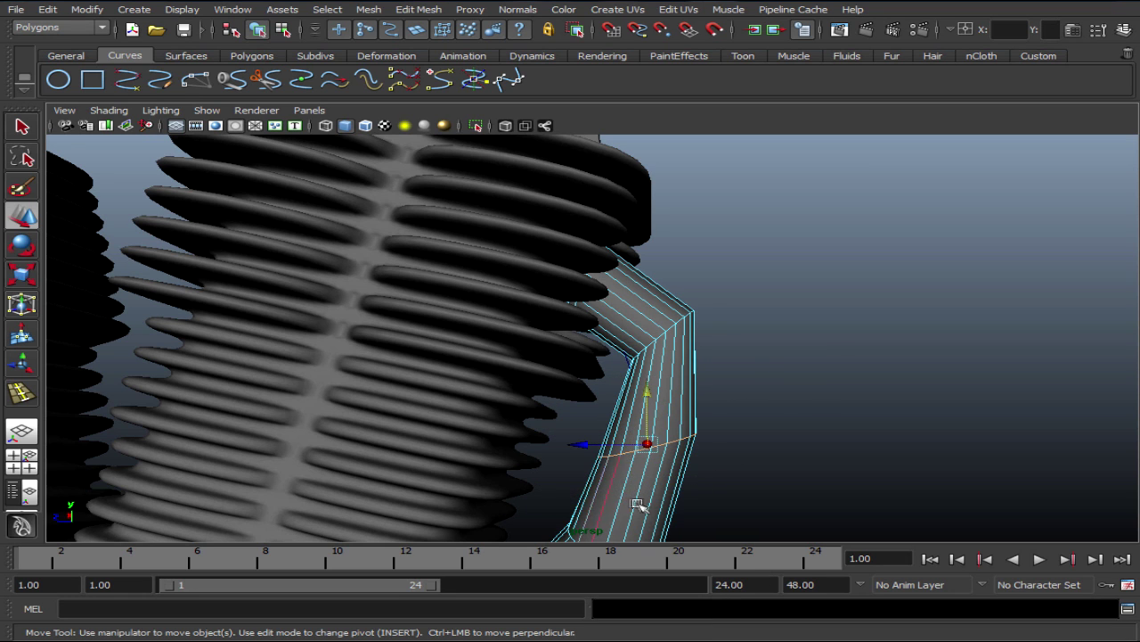
{"action": "left_click_drag", "start_coordinate": [602, 448], "coordinate": [640, 458]}
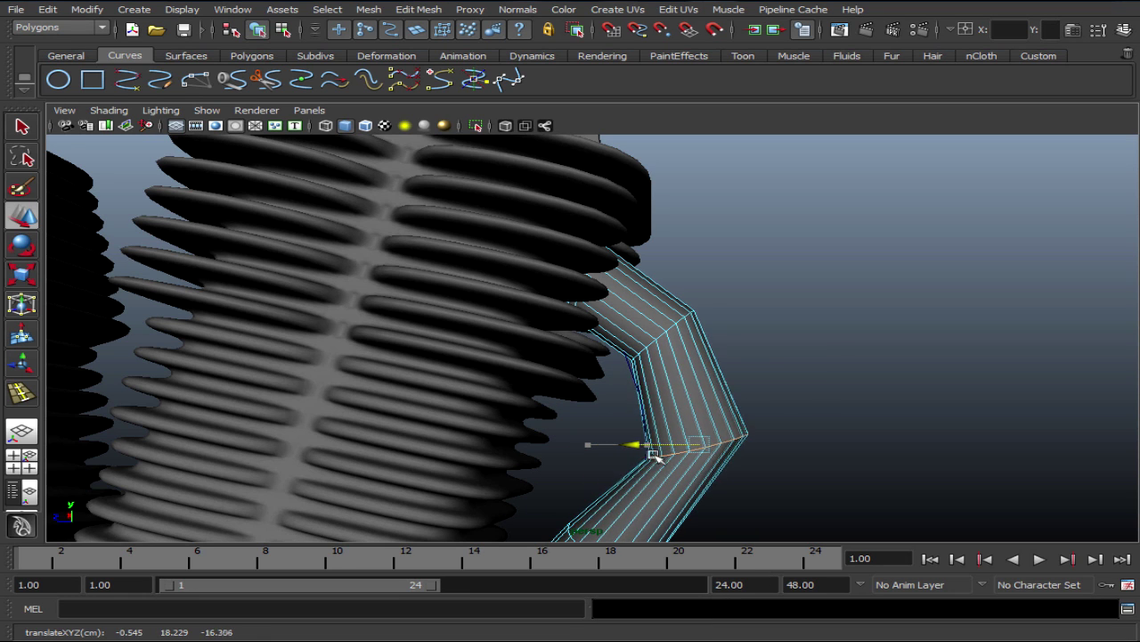
Rotate the selected pipe section to re-angle its bend.
{"action": "key", "text": "r"}
{"action": "key", "text": "e"}
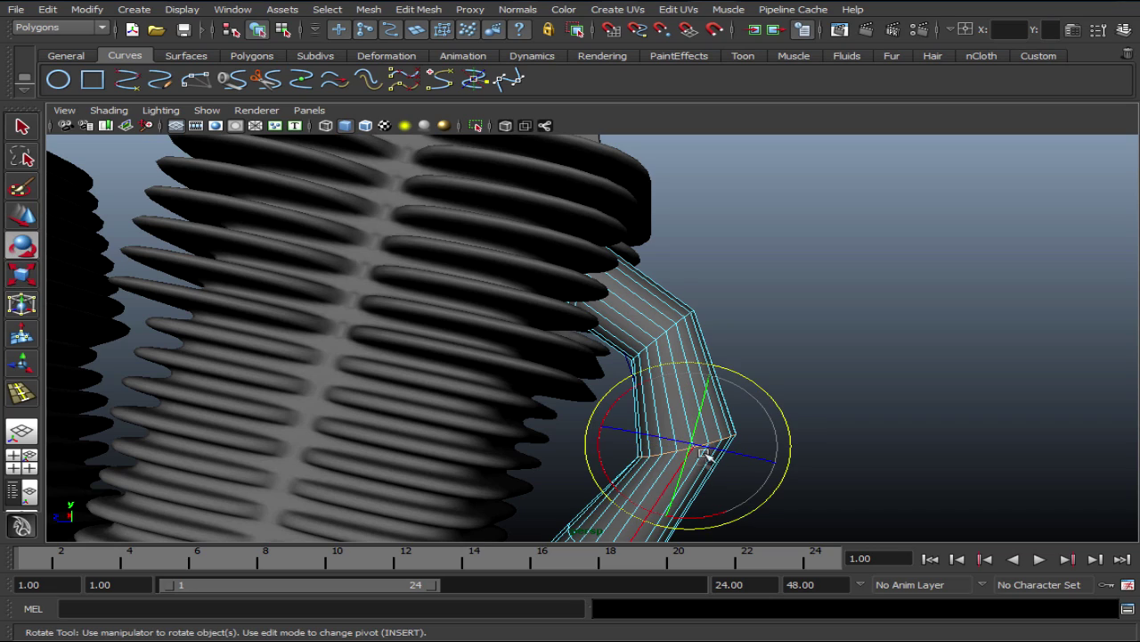
{"action": "left_click", "coordinate": [633, 408]}
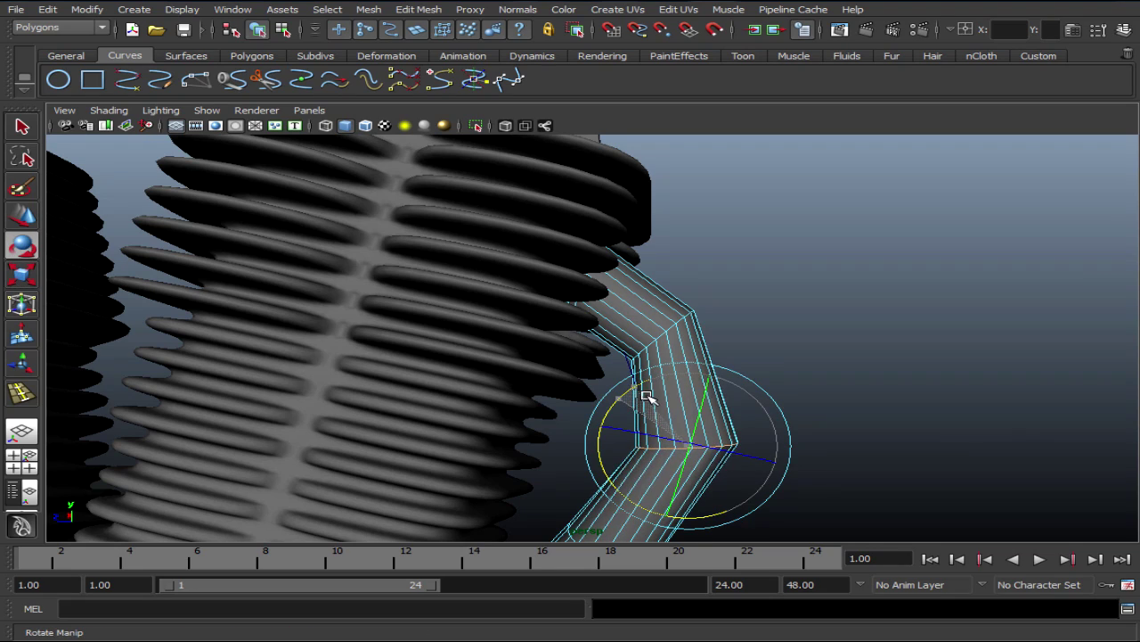
{"action": "mouse_move", "coordinate": [844, 432]}
{"action": "left_mouse_down", "text": "alt"}
{"action": "mouse_move", "coordinate": [624, 438]}
{"action": "mouse_move", "coordinate": [716, 400]}
{"action": "mouse_move", "coordinate": [657, 407]}
{"action": "mouse_move", "coordinate": [743, 409]}
{"action": "mouse_move", "coordinate": [636, 451]}
{"action": "left_mouse_up", "text": "alt"}
{"action": "right_click_drag", "start_coordinate": [636, 451], "coordinate": [725, 258], "text": "alt"}
{"action": "mouse_move", "coordinate": [725, 258]}
{"action": "left_mouse_down", "text": "alt"}
{"action": "mouse_move", "coordinate": [774, 308]}
{"action": "mouse_move", "coordinate": [724, 427]}
{"action": "mouse_move", "coordinate": [677, 419]}
{"action": "left_mouse_up", "text": "alt"}
{"action": "right_click_drag", "start_coordinate": [677, 419], "coordinate": [624, 410], "text": "alt"}
{"action": "mouse_move", "coordinate": [623, 410]}
{"action": "left_mouse_down", "text": "alt"}
{"action": "mouse_move", "coordinate": [603, 407]}
{"action": "mouse_move", "coordinate": [568, 469]}
{"action": "left_mouse_up", "text": "alt"}
{"action": "right_click_drag", "start_coordinate": [568, 469], "coordinate": [634, 435], "text": "alt"}
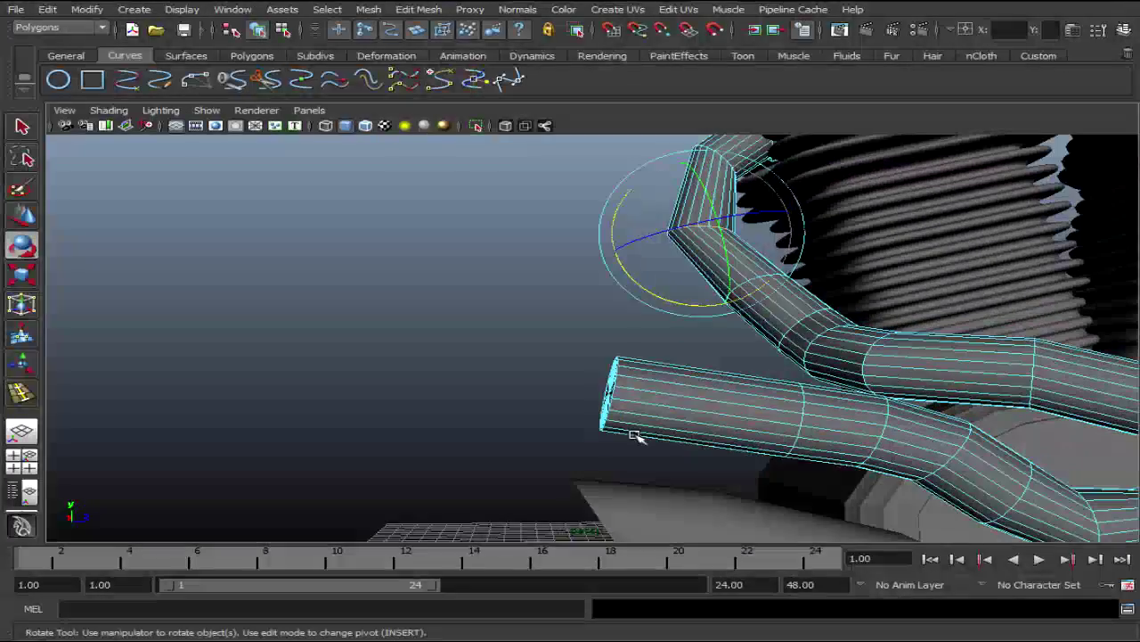
Select the faces at the pipe's open end and rotate them to point slightly upward.
{"action": "right_click", "coordinate": [647, 424]}
{"action": "mouse_move", "coordinate": [649, 425]}
{"action": "left_mouse_down", "text": "alt"}
{"action": "mouse_move", "coordinate": [657, 445]}
{"action": "mouse_move", "coordinate": [495, 325]}
{"action": "mouse_move", "coordinate": [494, 348]}
{"action": "left_mouse_up", "text": "alt"}
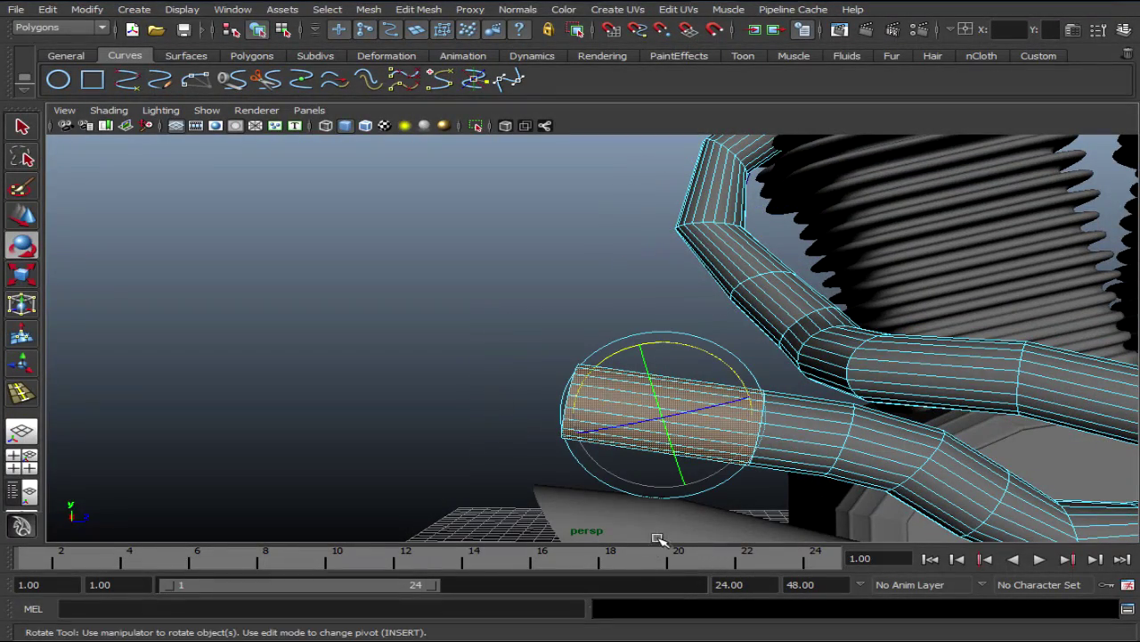
{"action": "key", "text": "q"}
{"action": "mouse_move", "coordinate": [740, 377]}
{"action": "left_mouse_down", "text": "alt"}
{"action": "mouse_move", "coordinate": [631, 443]}
{"action": "mouse_move", "coordinate": [542, 446]}
{"action": "left_mouse_up", "text": "alt"}
{"action": "key", "text": "r"}
{"action": "key", "text": "e"}
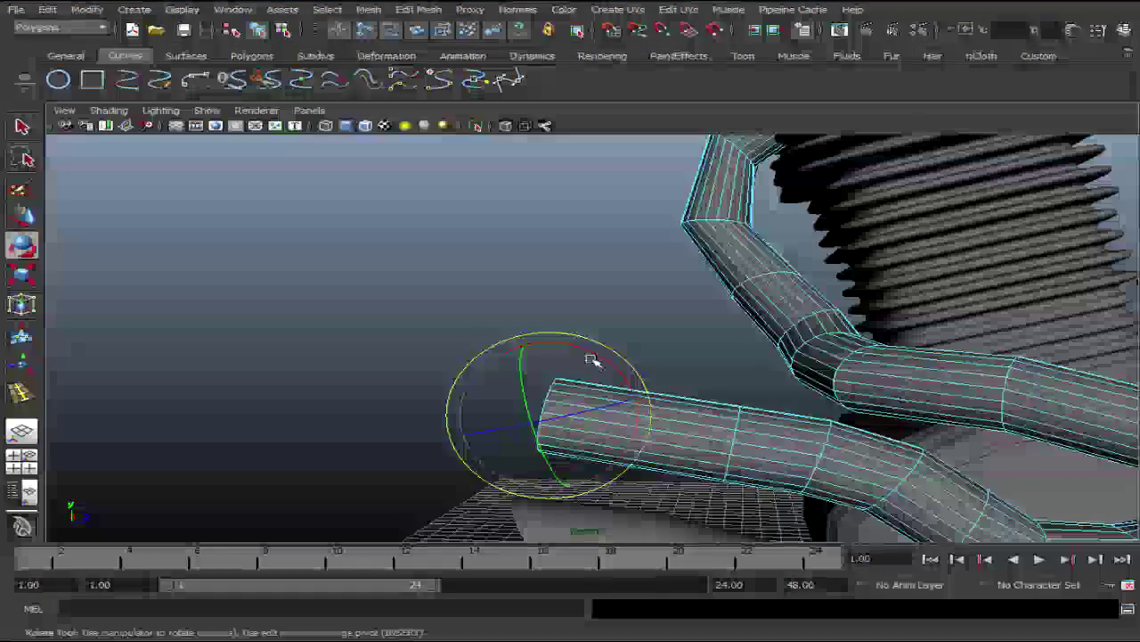
{"action": "key", "text": "space"}
{"action": "key", "text": "space"}
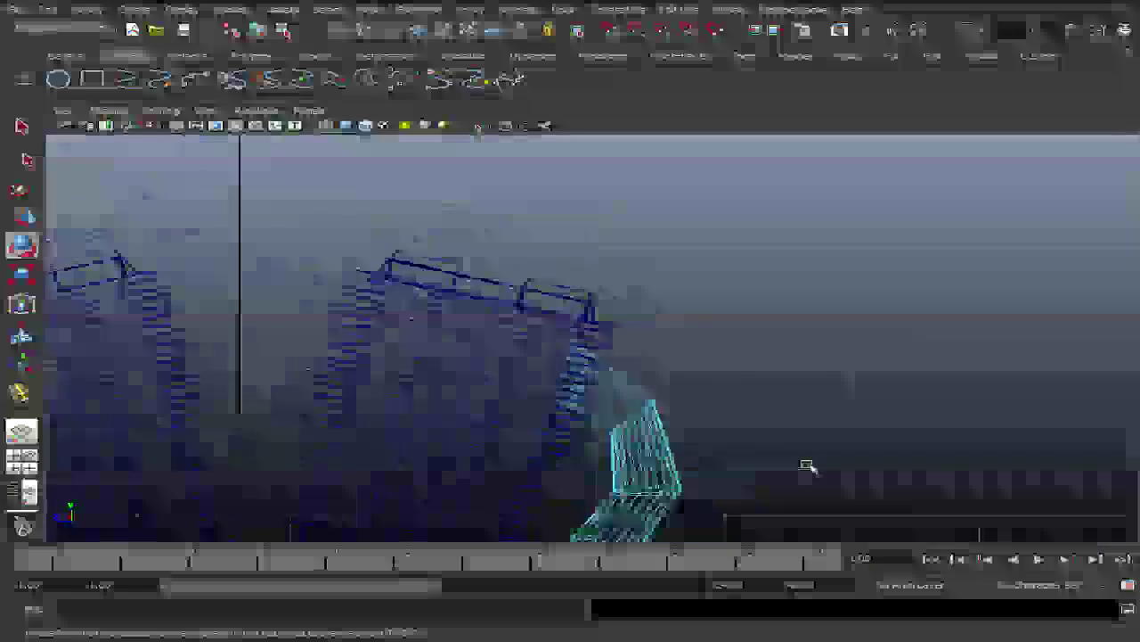
{"action": "left_click_drag", "start_coordinate": [810, 467], "coordinate": [695, 382], "text": "alt"}
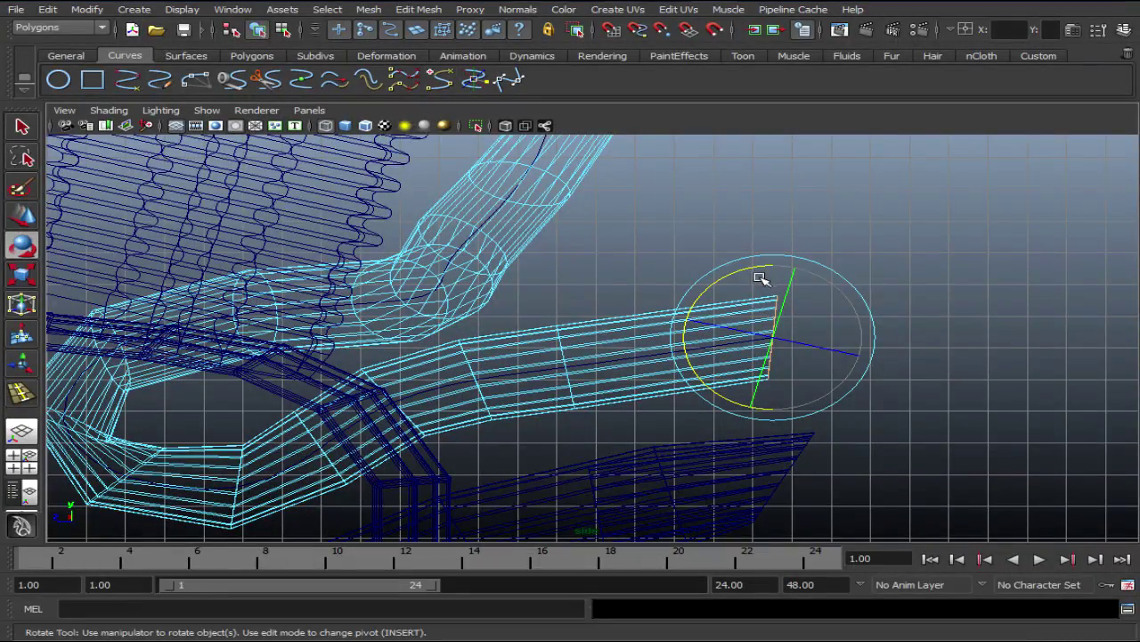
{"action": "left_click_drag", "start_coordinate": [760, 278], "coordinate": [781, 276]}
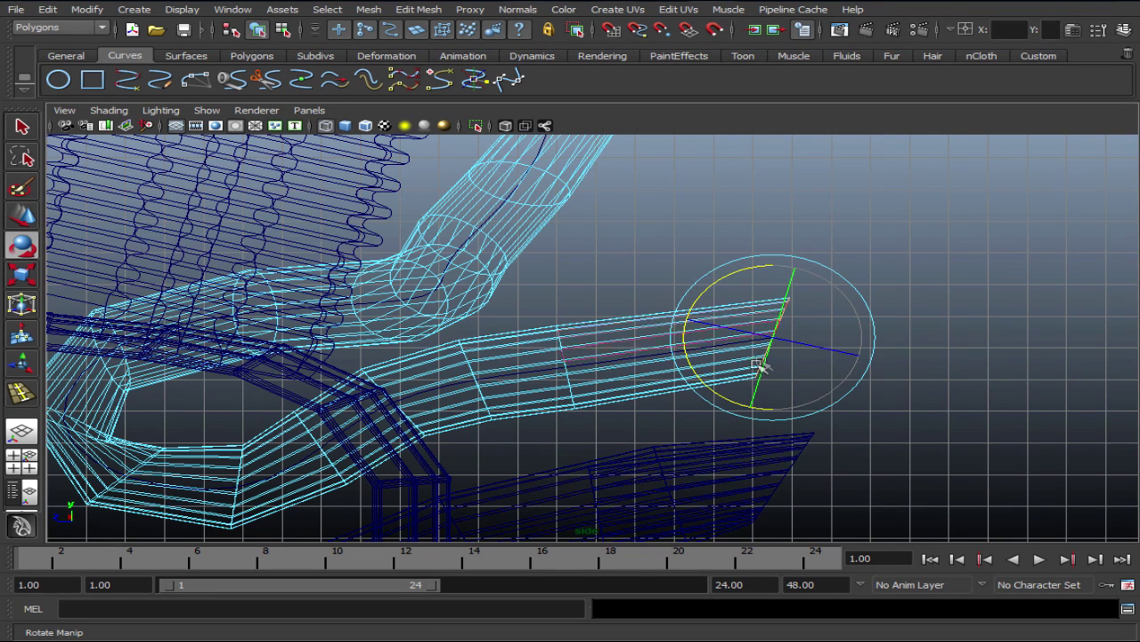
Select an edge loop on the pipe, slide it toward the end along Z and enlarge it.
{"action": "right_click", "coordinate": [621, 340]}
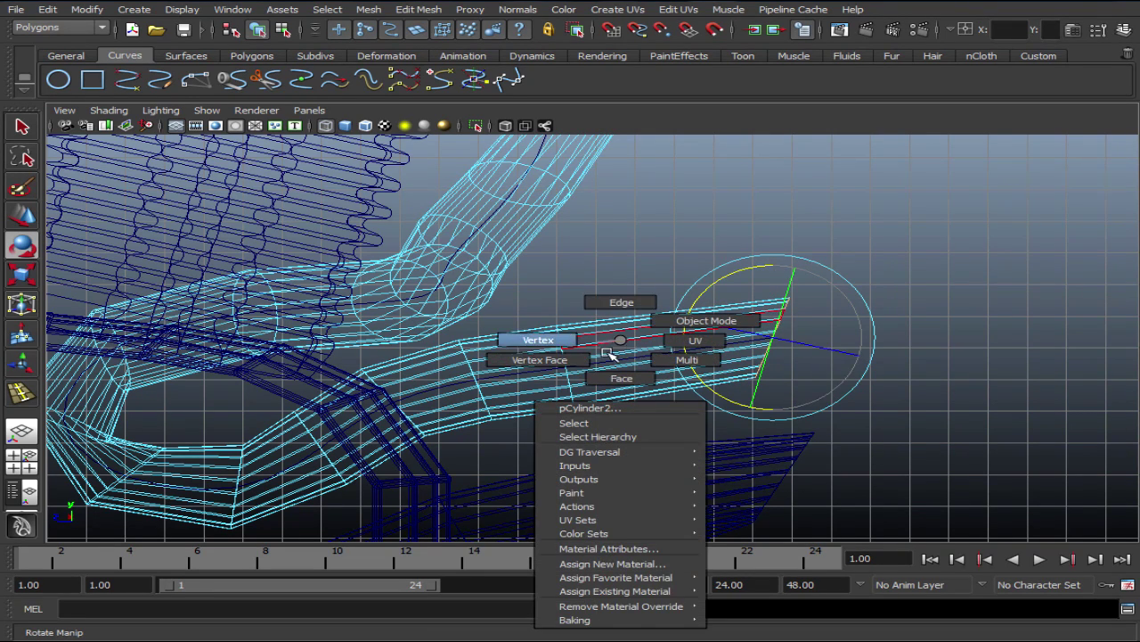
{"action": "right_click_drag", "start_coordinate": [633, 350], "coordinate": [621, 303]}
{"action": "left_click_drag", "start_coordinate": [571, 389], "coordinate": [559, 323]}
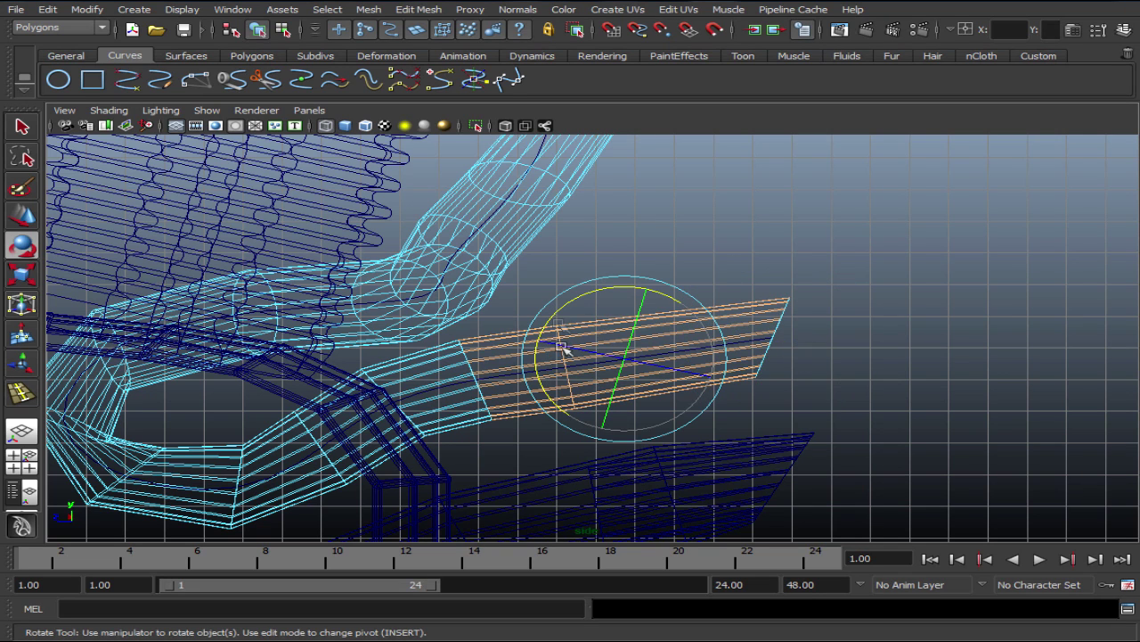
{"action": "left_click_drag", "start_coordinate": [799, 303], "coordinate": [575, 436], "text": "ctrl"}
{"action": "key", "text": "q"}
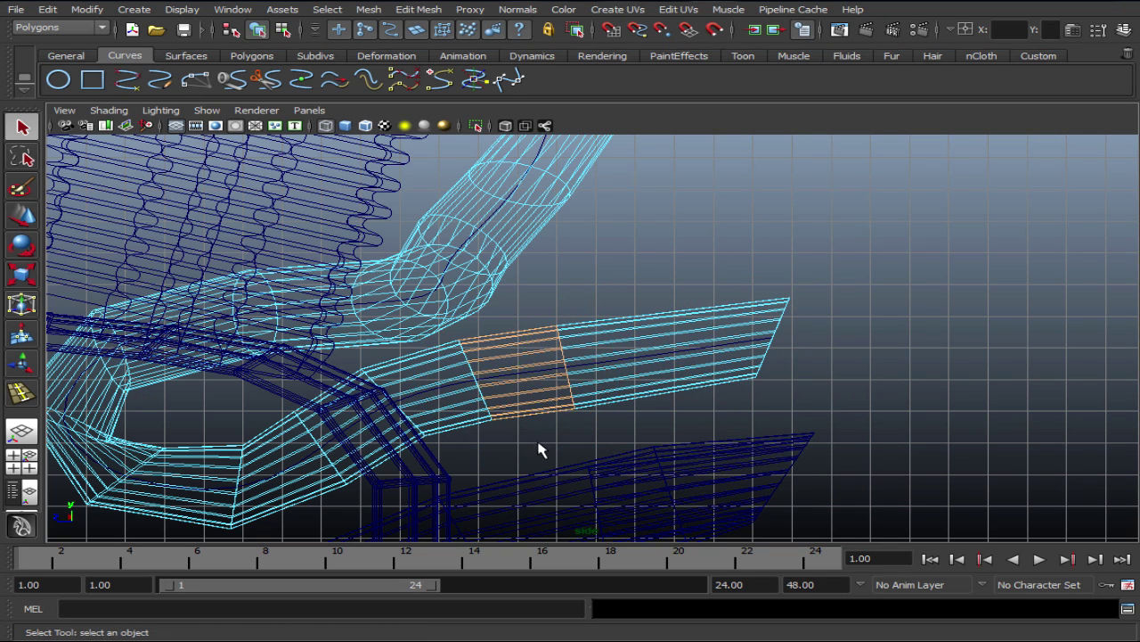
{"action": "double_click", "coordinate": [562, 347]}
{"action": "key", "text": "w"}
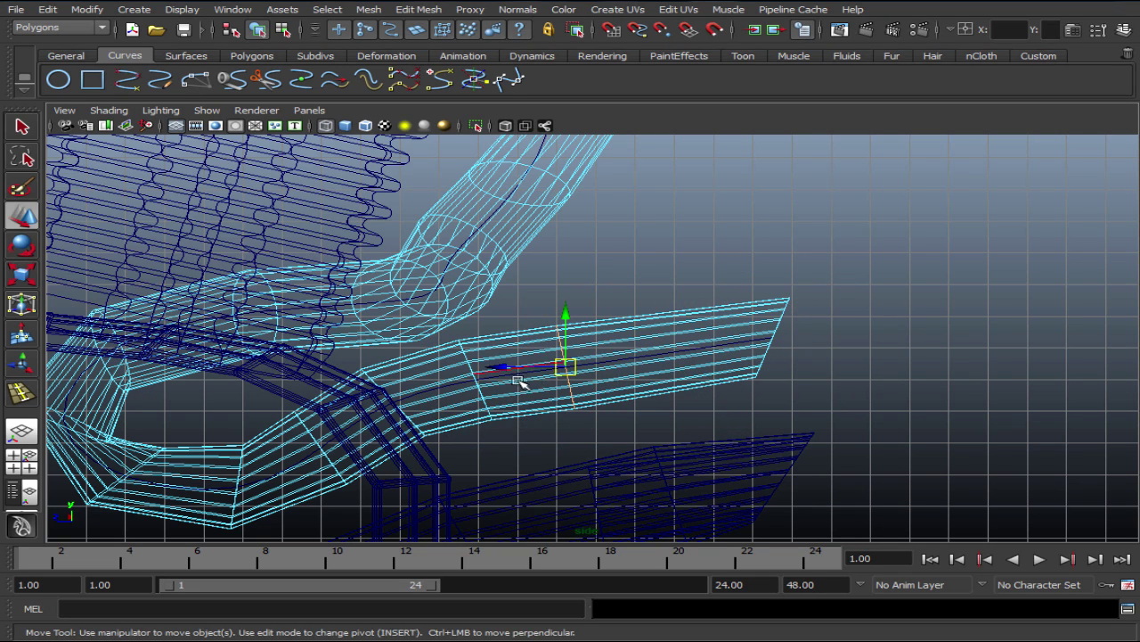
{"action": "left_click", "coordinate": [533, 372]}
{"action": "mouse_move", "coordinate": [533, 372]}
{"action": "left_mouse_down"}
{"action": "mouse_move", "coordinate": [670, 355]}
{"action": "mouse_move", "coordinate": [690, 304]}
{"action": "left_mouse_up"}
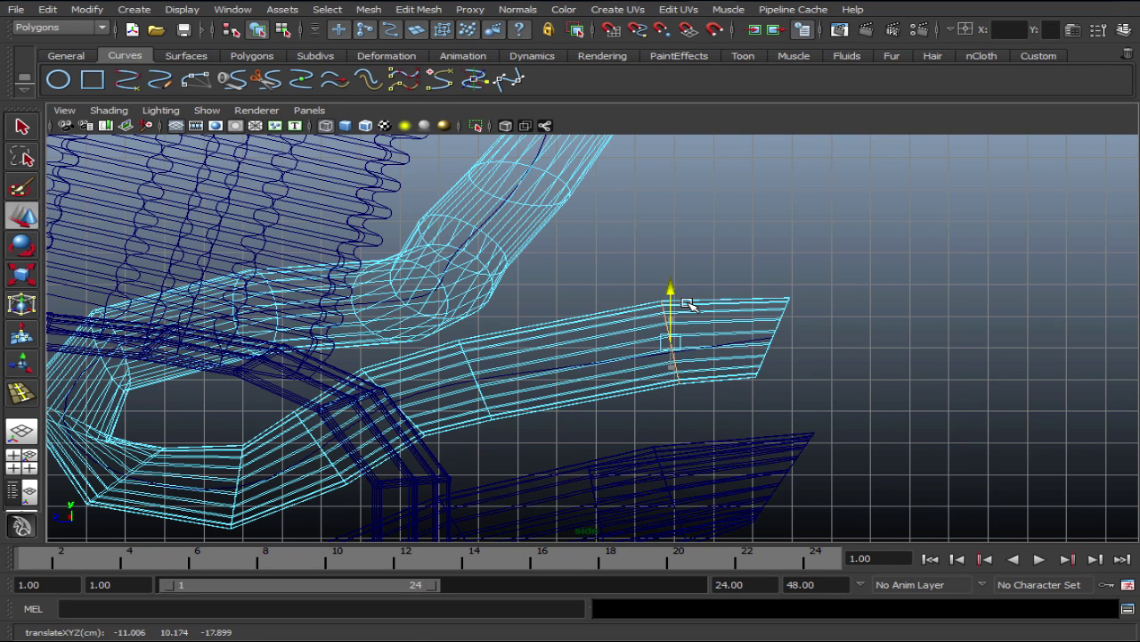
{"action": "key", "text": "r"}
{"action": "left_click_drag", "start_coordinate": [679, 354], "coordinate": [695, 347]}
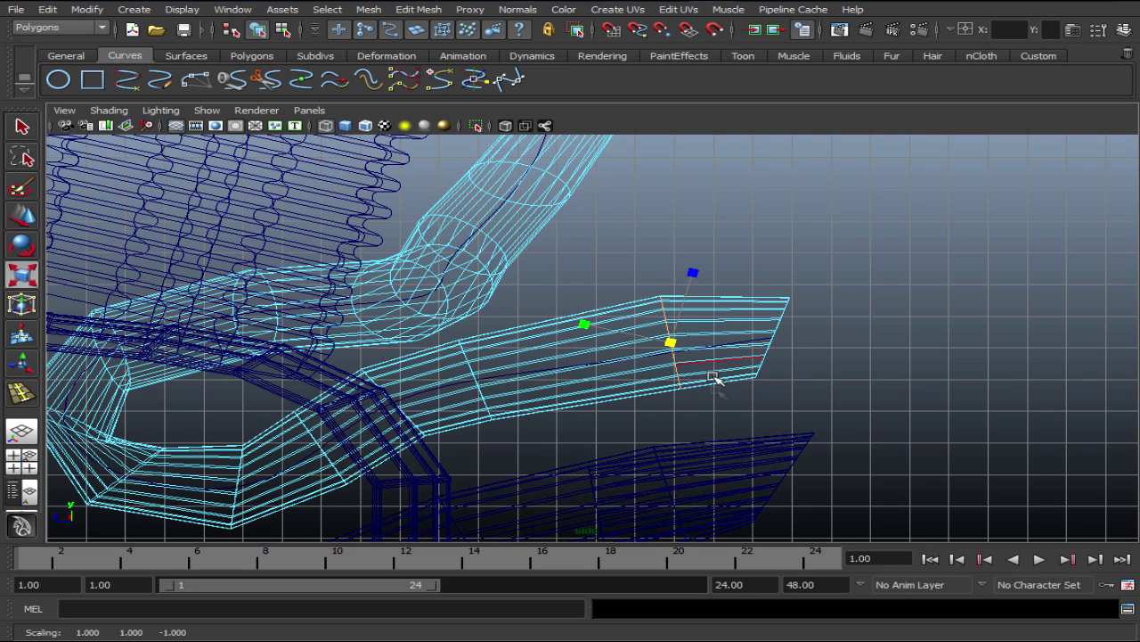
Select the edge loop at the pipe's end and tilt it with the Rotate tool.
{"action": "left_click_drag", "start_coordinate": [771, 372], "coordinate": [827, 320]}
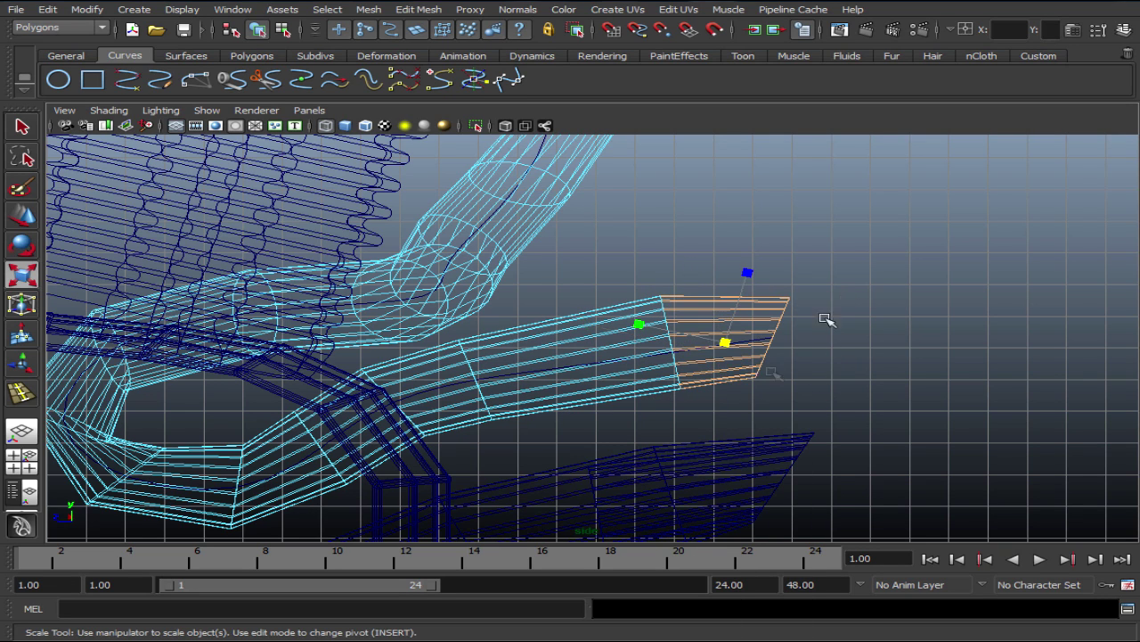
{"action": "left_click", "coordinate": [759, 373]}
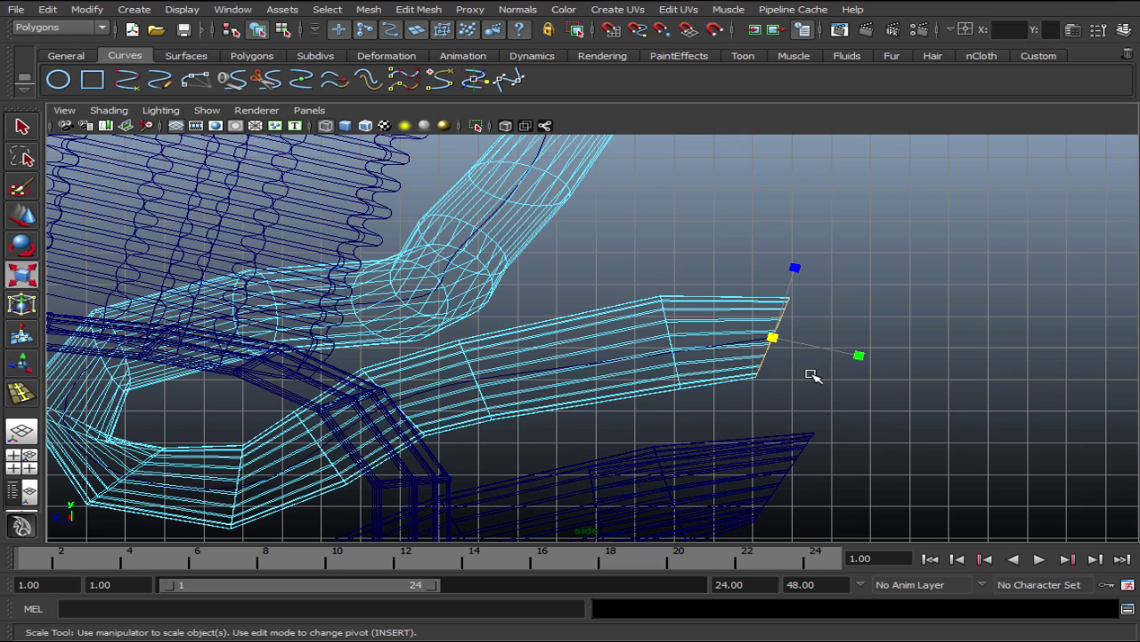
{"action": "key", "text": "e"}
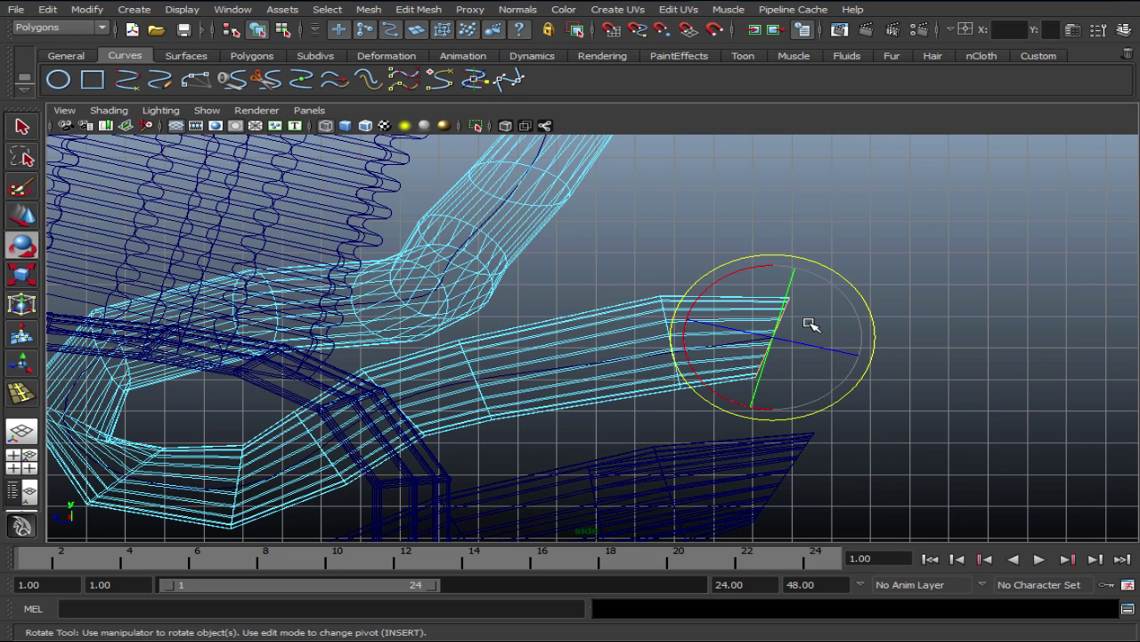
{"action": "left_click_drag", "start_coordinate": [769, 294], "coordinate": [782, 279]}
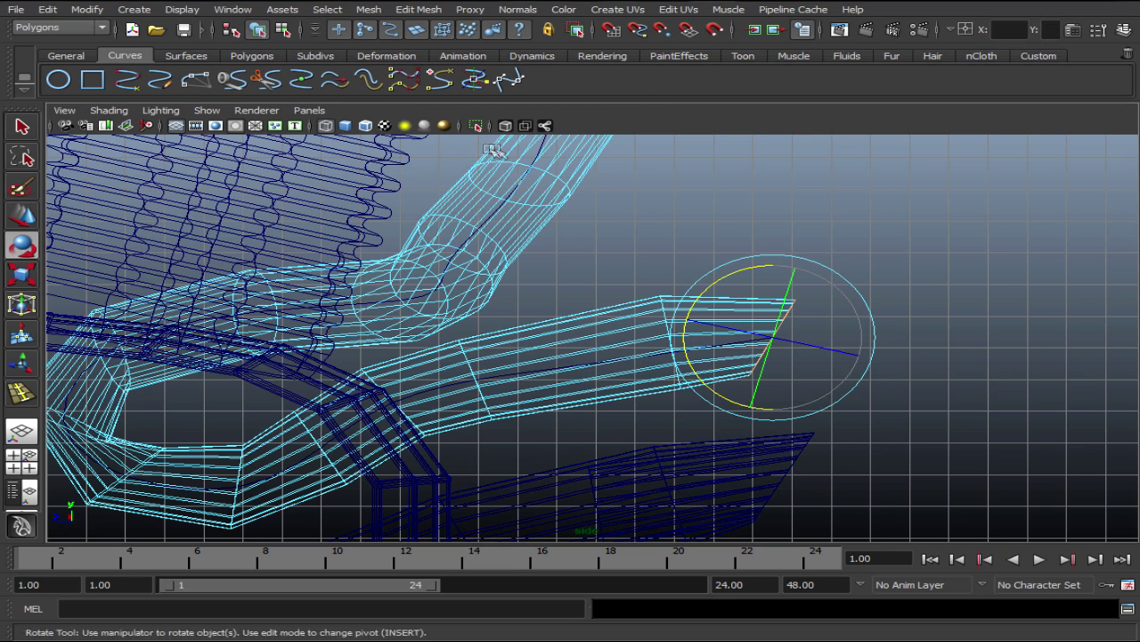
Try an edge extrusion from the Polygons shelf, undo it, and tilt the end face.
{"action": "left_click", "coordinate": [253, 57]}
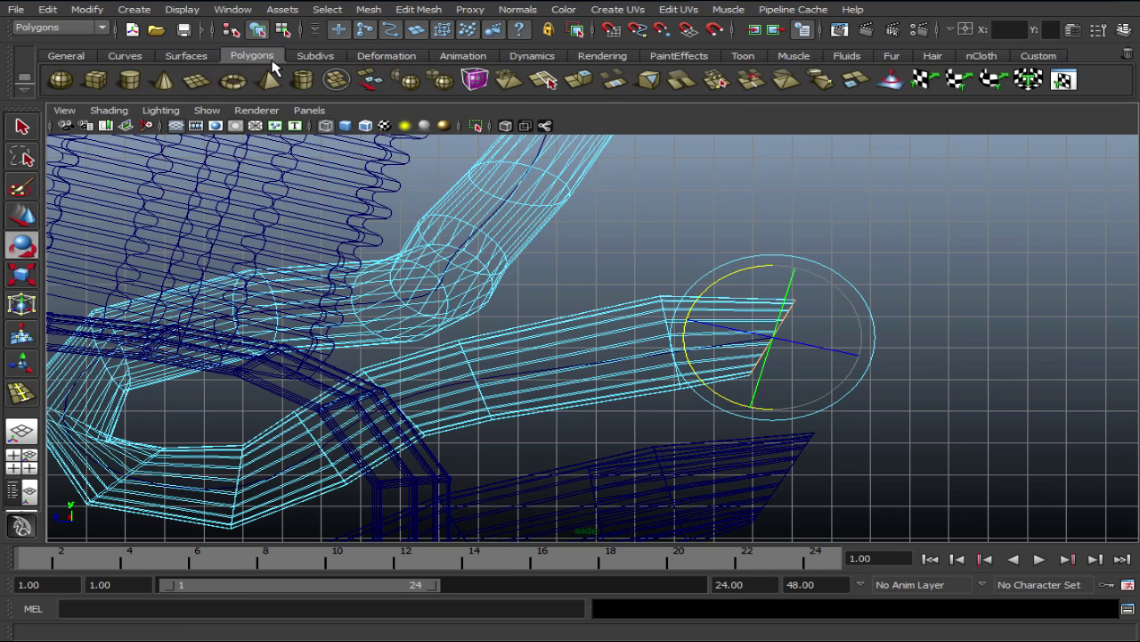
{"action": "left_click", "coordinate": [593, 86]}
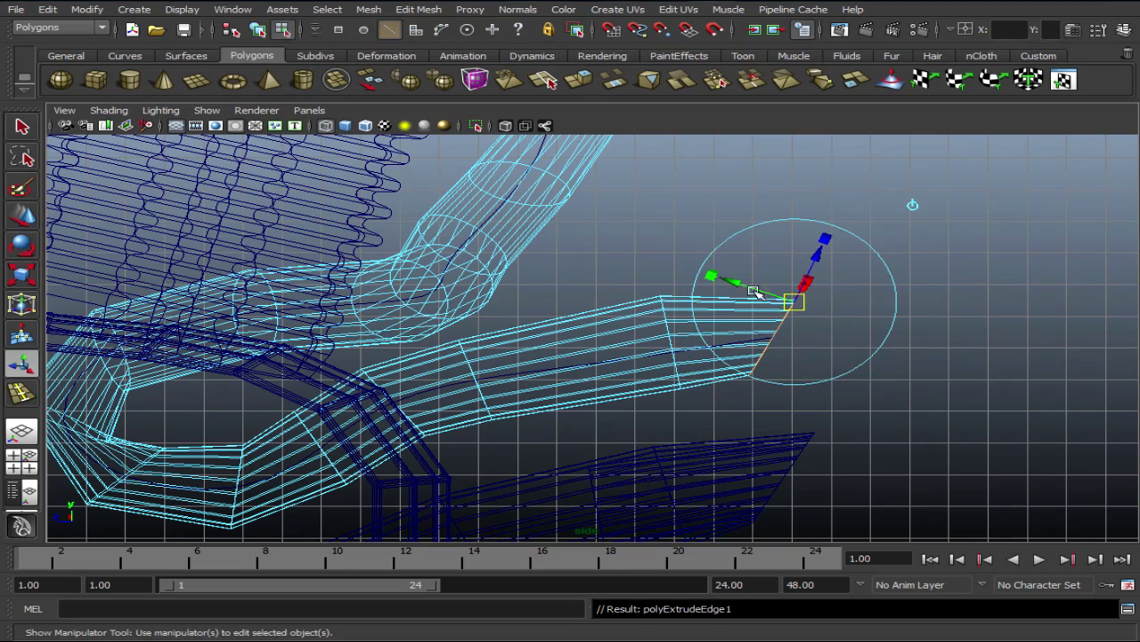
{"action": "key", "text": "space"}
{"action": "key", "text": "space"}
{"action": "mouse_move", "coordinate": [600, 340]}
{"action": "left_mouse_down", "text": "alt"}
{"action": "mouse_move", "coordinate": [703, 323]}
{"action": "mouse_move", "coordinate": [752, 394]}
{"action": "mouse_move", "coordinate": [789, 394]}
{"action": "mouse_move", "coordinate": [754, 404]}
{"action": "left_mouse_up", "text": "alt"}
{"action": "key", "text": "ctrl+z"}
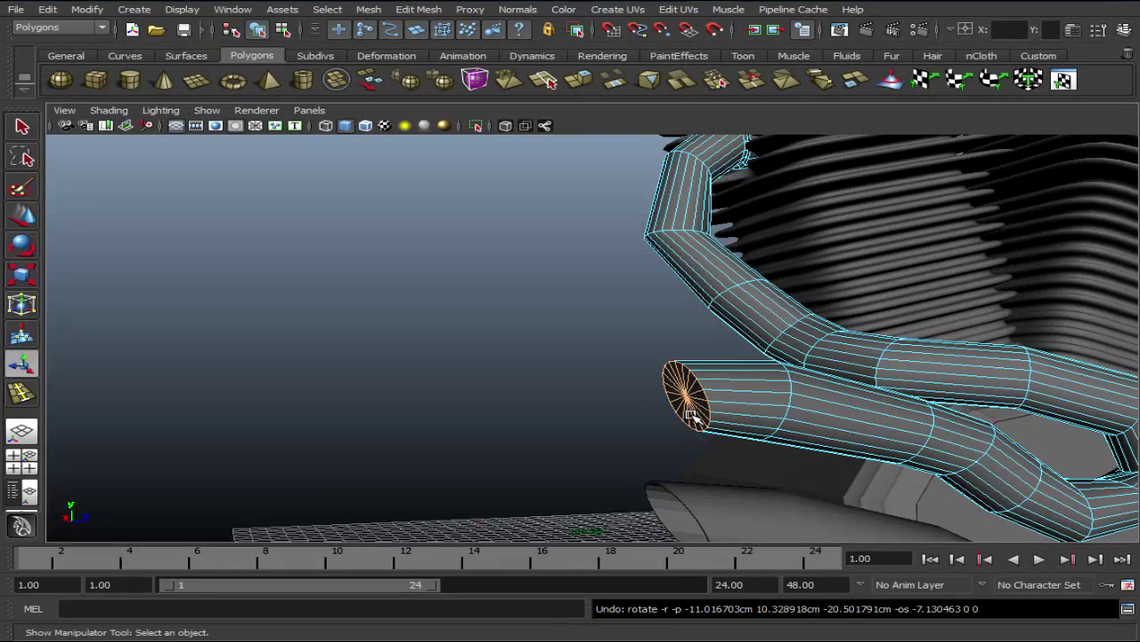
{"action": "key", "text": "e"}
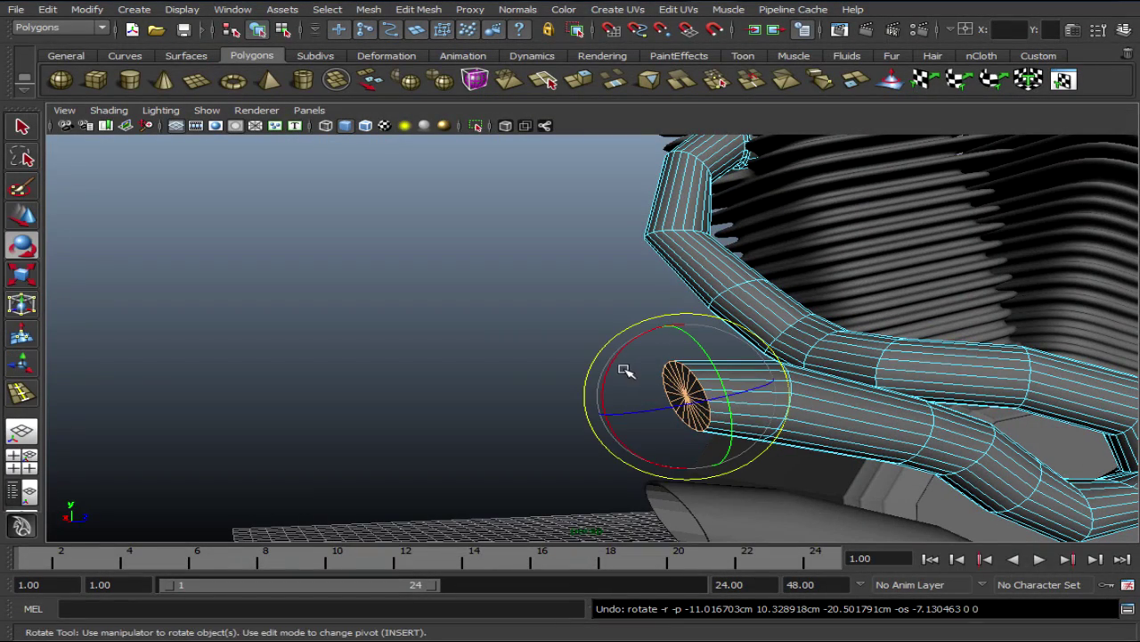
{"action": "left_click_drag", "start_coordinate": [625, 369], "coordinate": [625, 377]}
Select the pipe's end faces and extrude them outward to lengthen the pipe.
{"action": "key", "text": "q"}
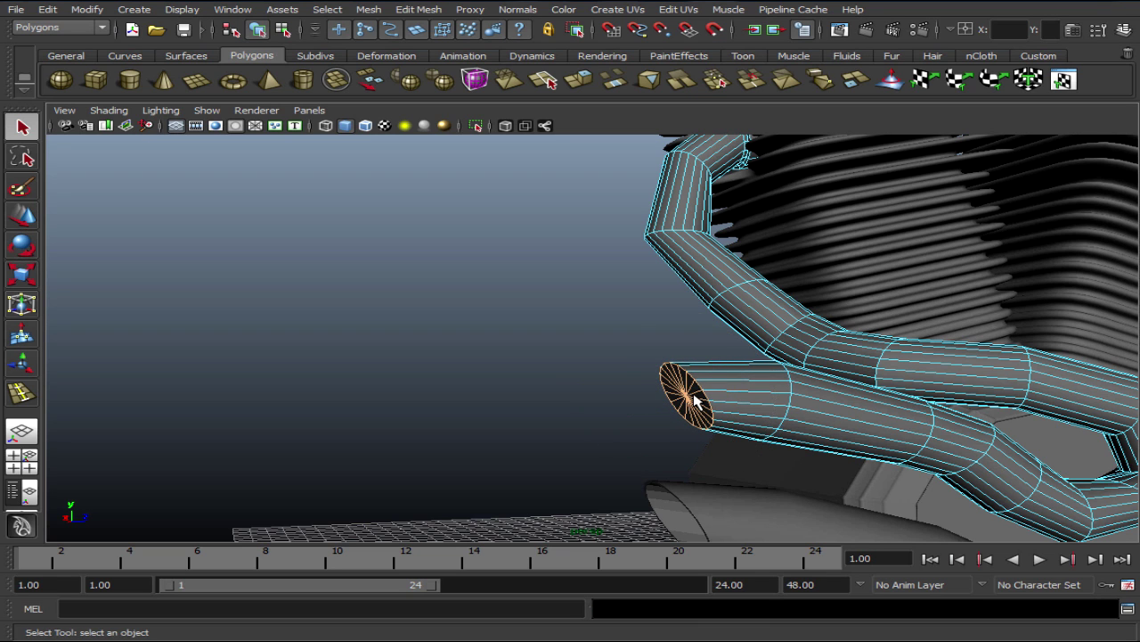
{"action": "right_click", "coordinate": [701, 401]}
{"action": "left_click", "coordinate": [702, 418]}
{"action": "mouse_move", "coordinate": [731, 445]}
{"action": "left_mouse_down", "text": "alt"}
{"action": "mouse_move", "coordinate": [691, 441]}
{"action": "mouse_move", "coordinate": [575, 339]}
{"action": "left_mouse_up", "text": "alt"}
{"action": "left_click_drag", "start_coordinate": [746, 467], "coordinate": [678, 473], "text": "alt"}
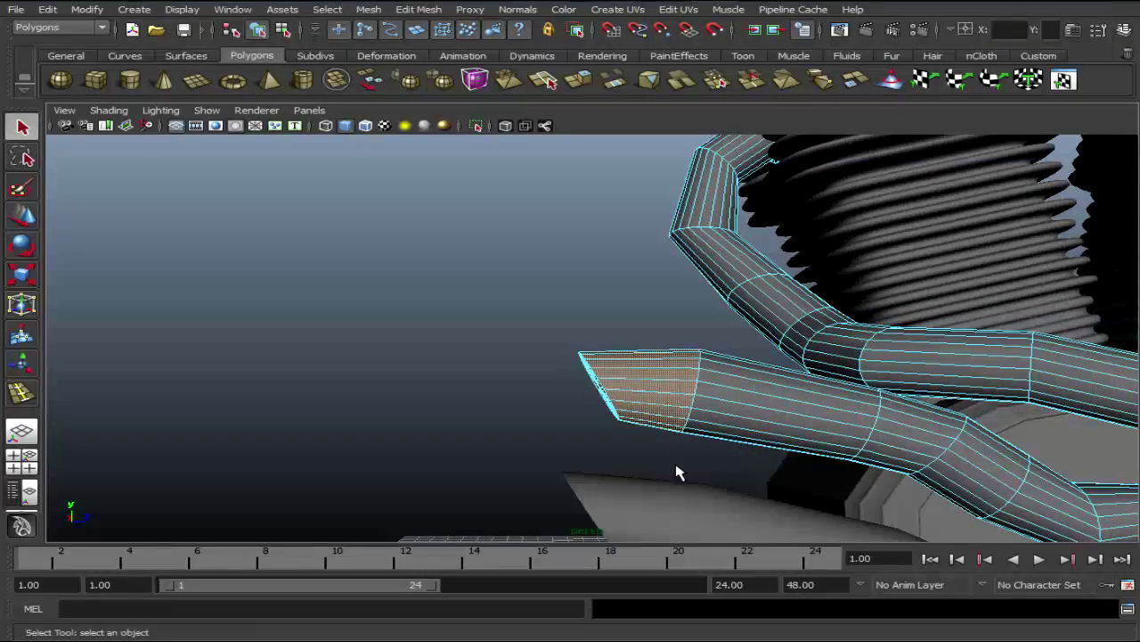
{"action": "left_click_drag", "start_coordinate": [720, 318], "coordinate": [659, 321], "text": "alt"}
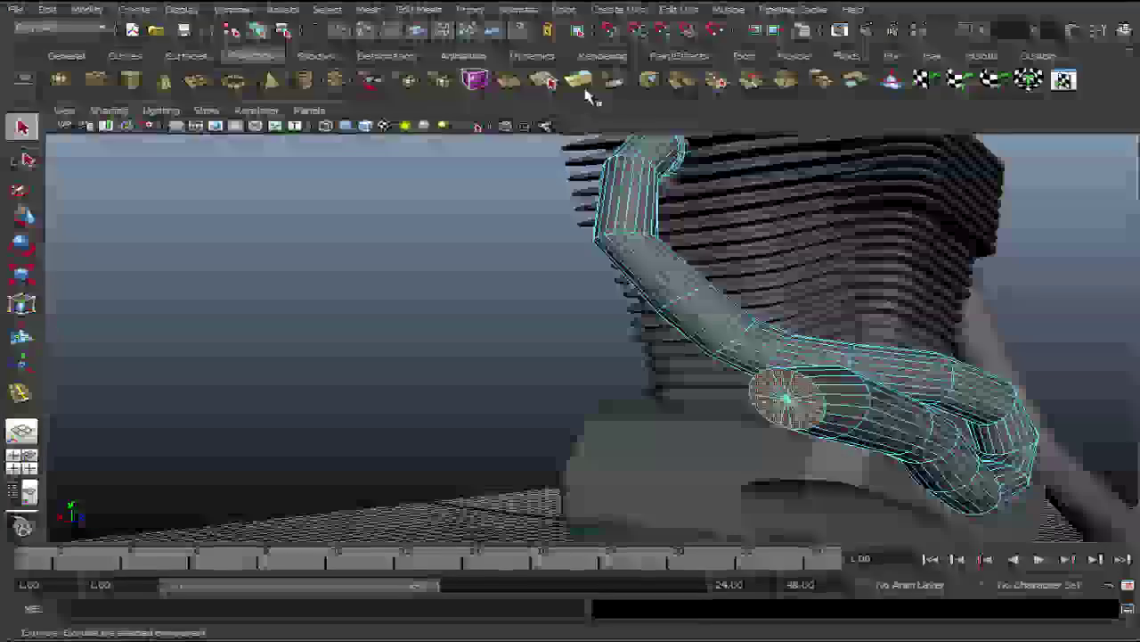
{"action": "left_click", "coordinate": [588, 84]}
{"action": "left_click_drag", "start_coordinate": [712, 428], "coordinate": [624, 407], "text": "alt"}
Shift the new end faces slightly along the pipe's length.
{"action": "key", "text": "w"}
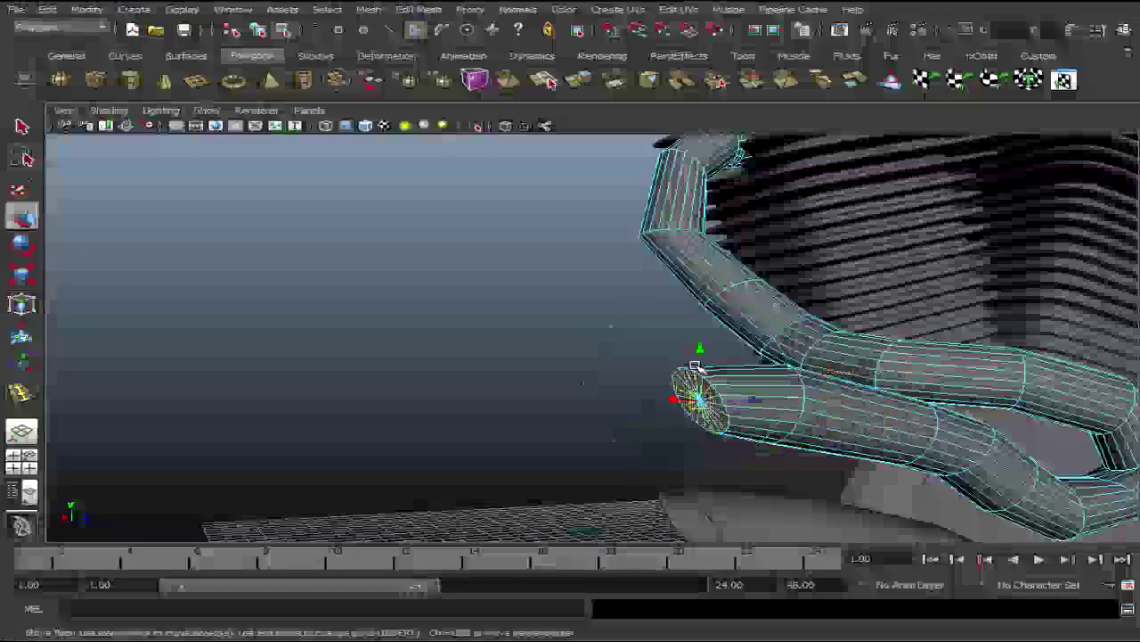
{"action": "left_click_drag", "start_coordinate": [740, 451], "coordinate": [715, 439], "text": "alt"}
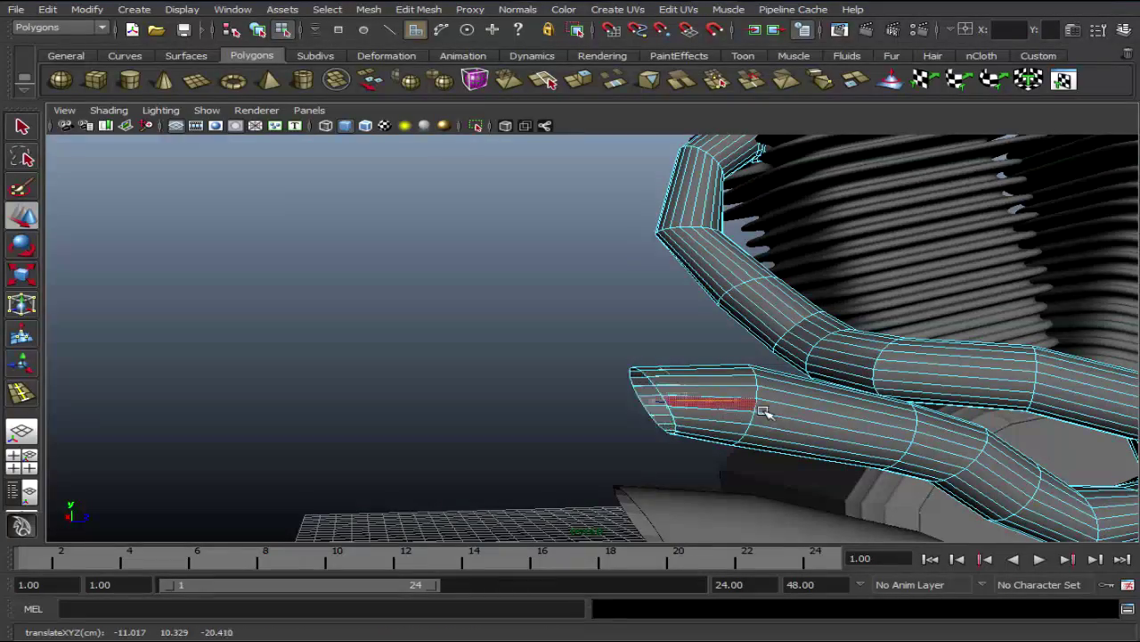
{"action": "left_click_drag", "start_coordinate": [781, 411], "coordinate": [825, 412]}
{"action": "key", "text": "space"}
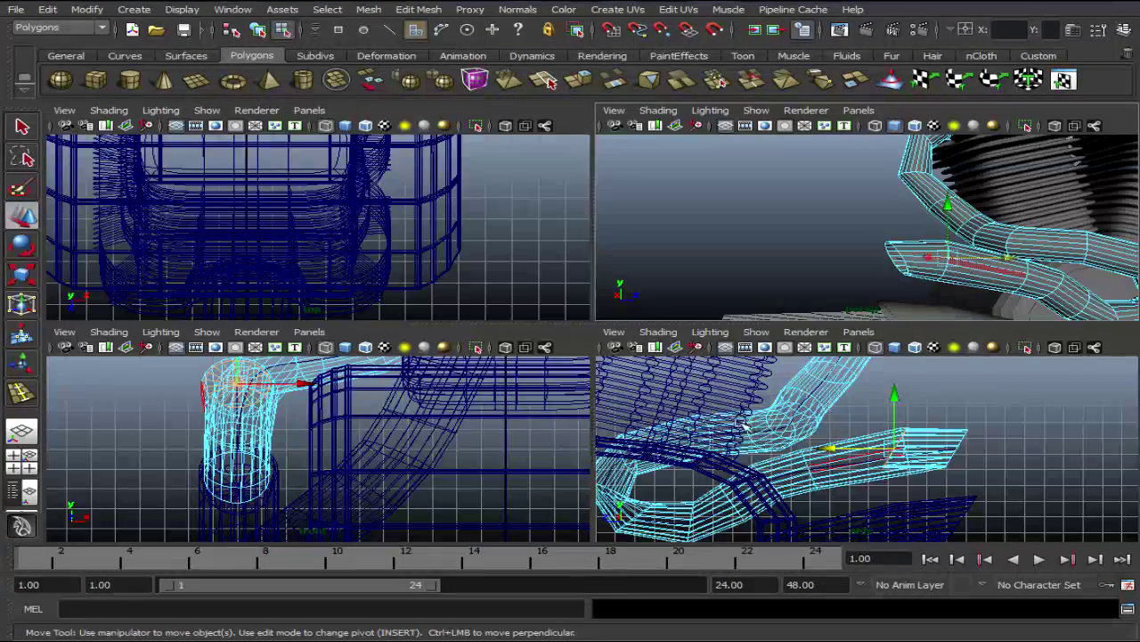
{"action": "key", "text": "space"}
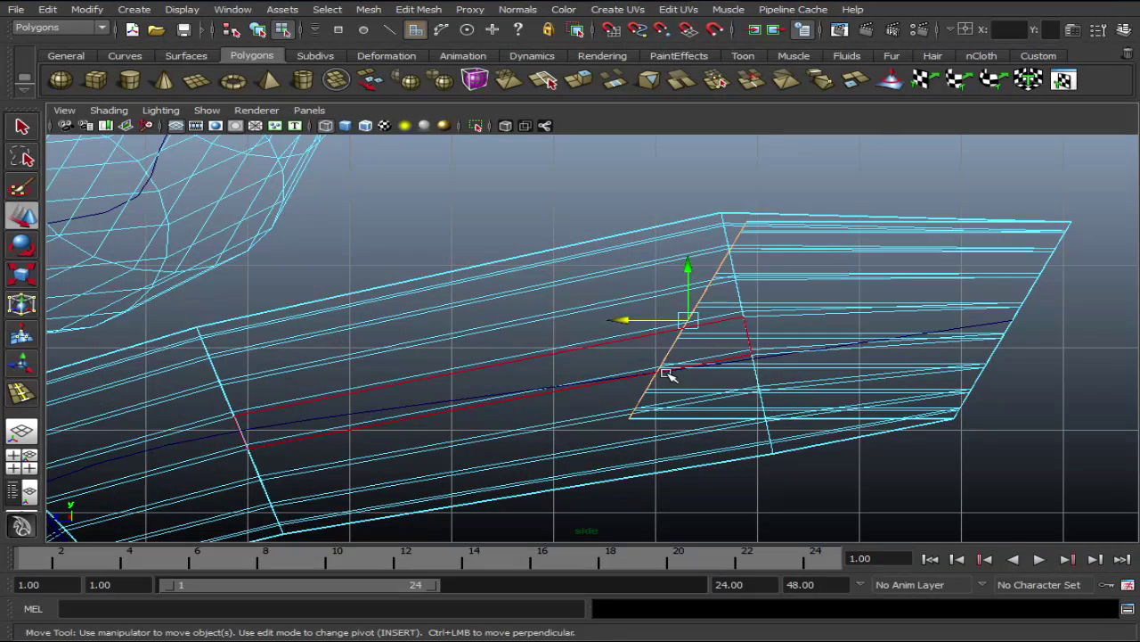
Tilt the end faces, lower them slightly, push them further out and angle them upward.
{"action": "key", "text": "r"}
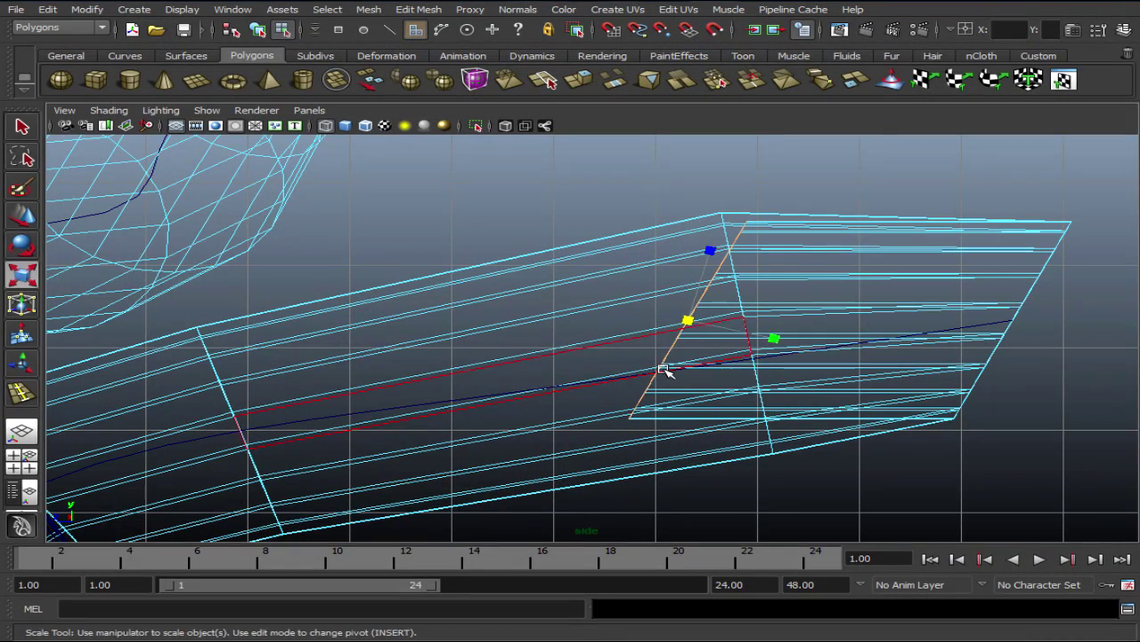
{"action": "key", "text": "e"}
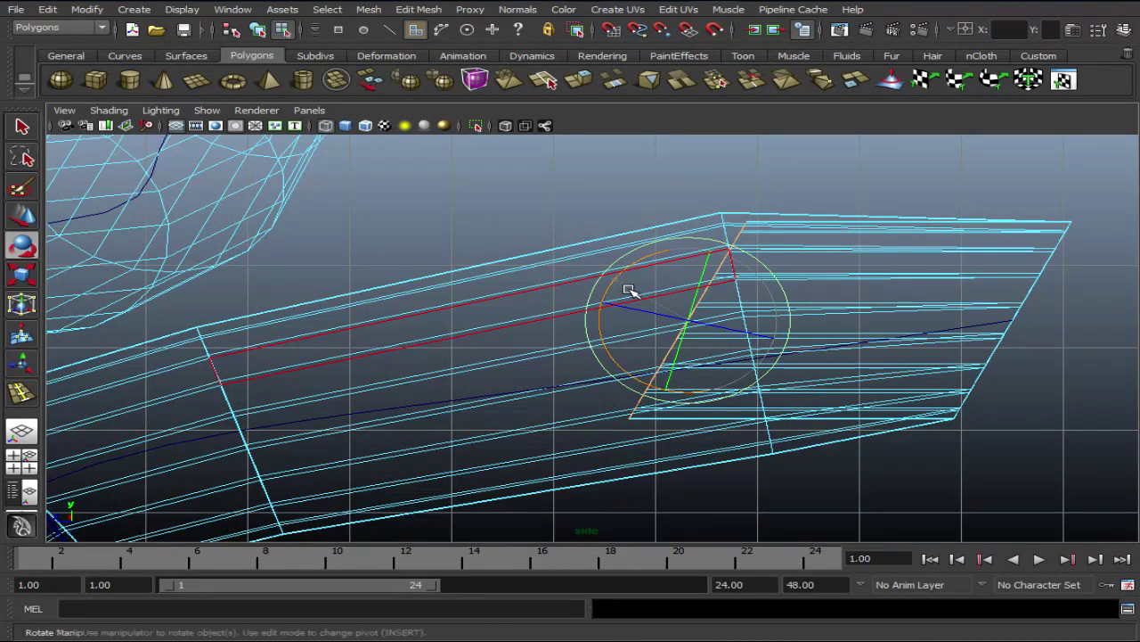
{"action": "left_click_drag", "start_coordinate": [628, 291], "coordinate": [628, 337]}
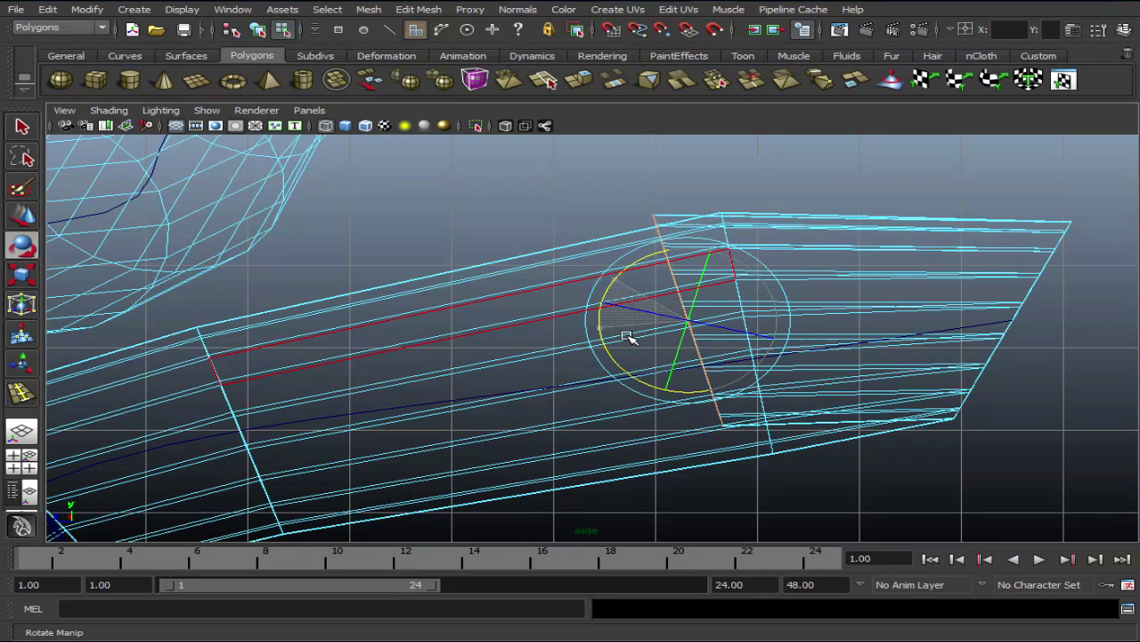
{"action": "key", "text": "w"}
{"action": "left_click_drag", "start_coordinate": [705, 277], "coordinate": [705, 289]}
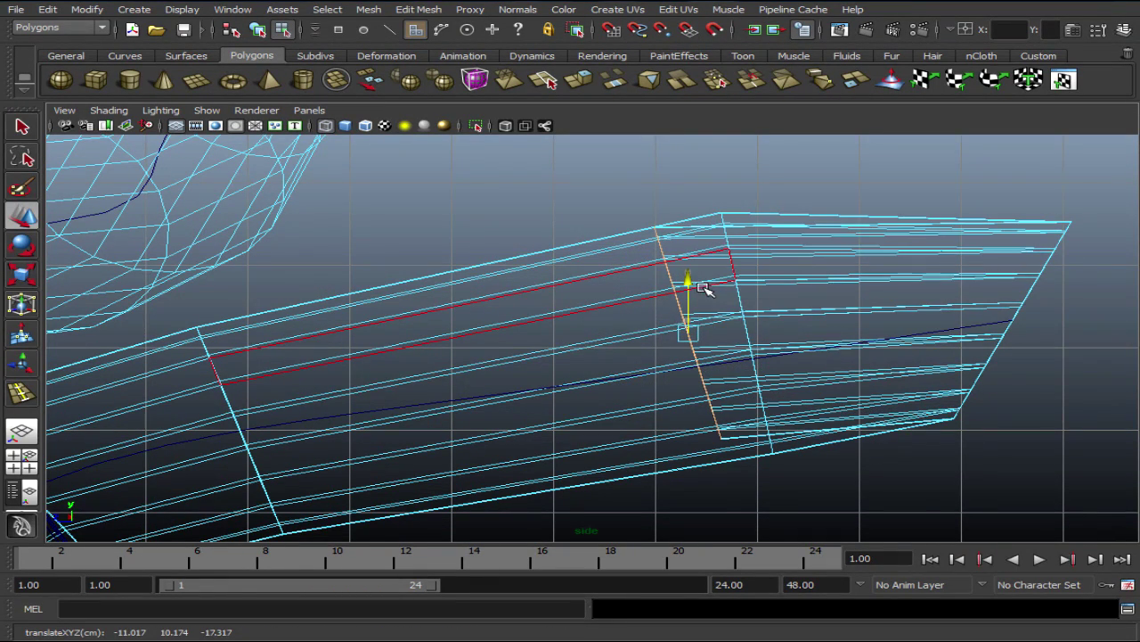
{"action": "left_click_drag", "start_coordinate": [659, 333], "coordinate": [698, 345]}
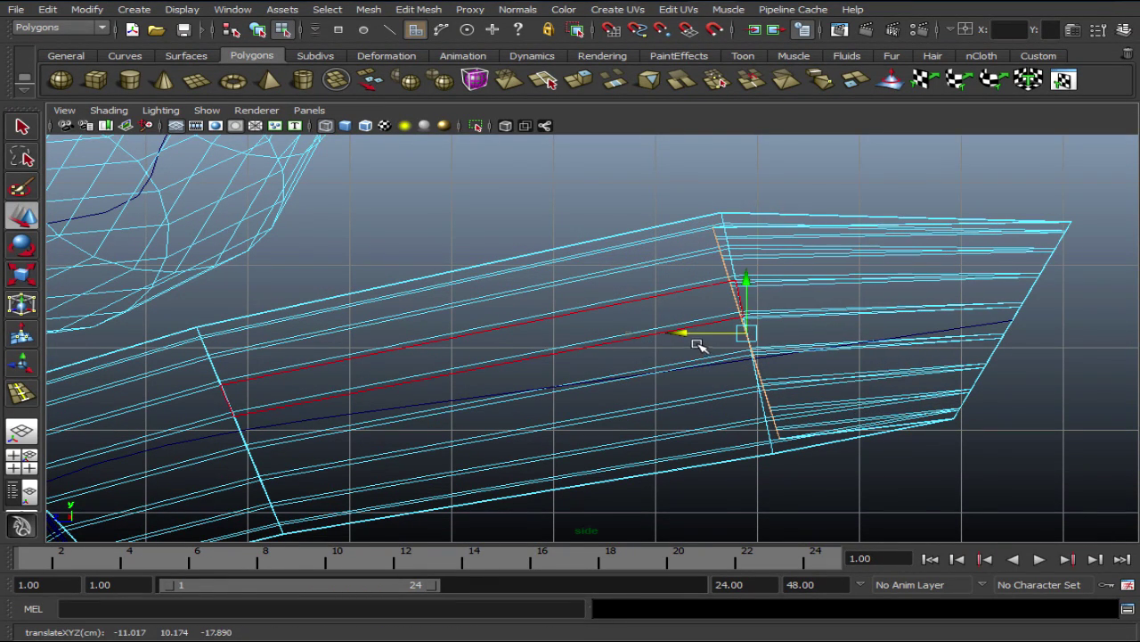
{"action": "key", "text": "r"}
{"action": "key", "text": "e"}
{"action": "left_click_drag", "start_coordinate": [729, 333], "coordinate": [739, 286]}
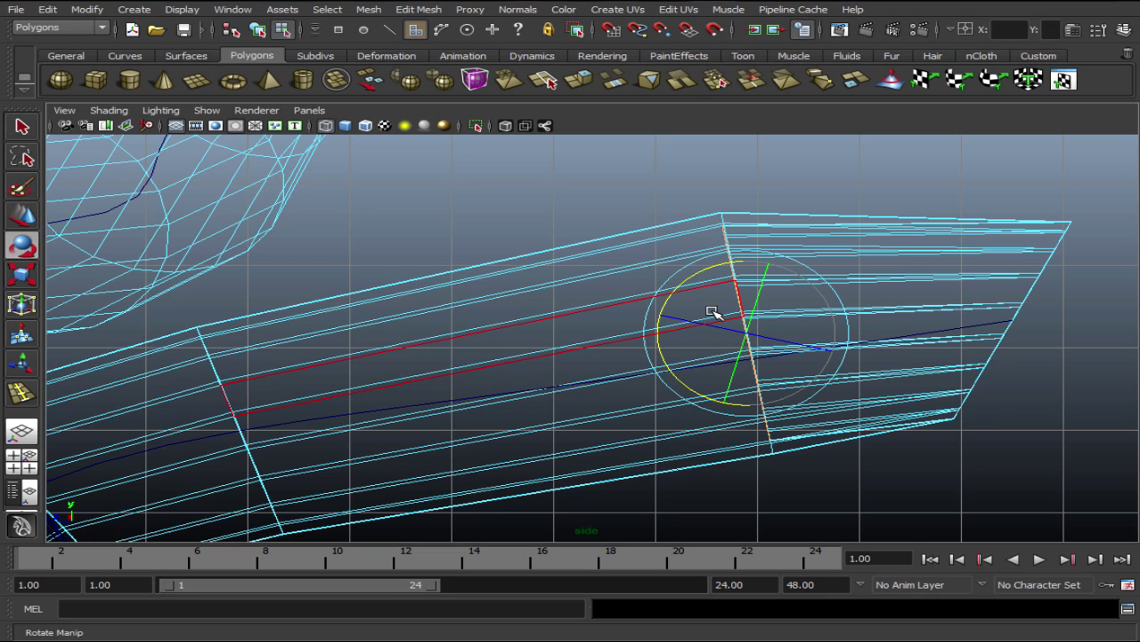
Extrude the selected end faces again, then undo that 15-division extrusion.
{"action": "left_click", "coordinate": [581, 81]}
{"action": "left_click_drag", "start_coordinate": [816, 279], "coordinate": [713, 300]}
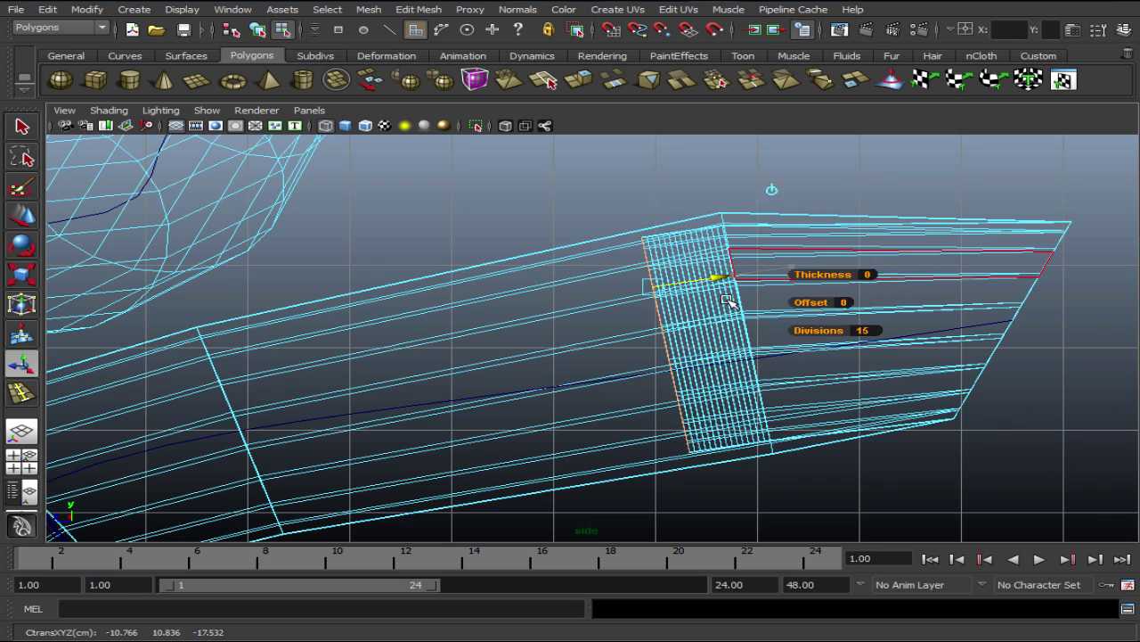
{"action": "key", "text": "ctrl+z"}
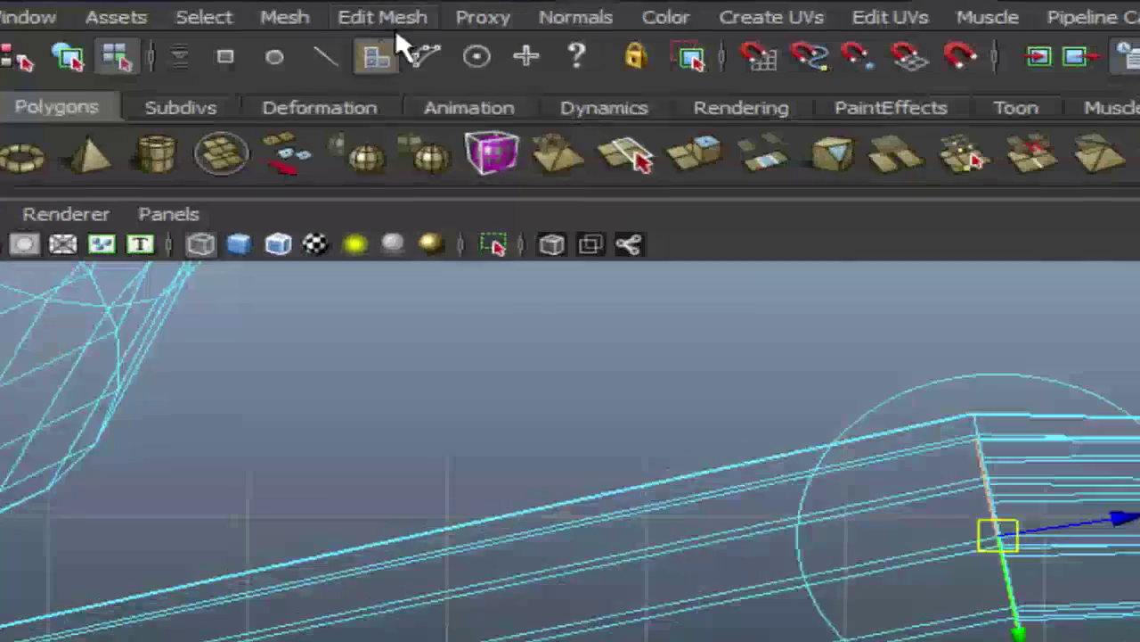
Extrude the pipe's end faces with Divisions set to 1, then slide the new ring back and slightly down.
{"action": "left_click", "coordinate": [392, 17]}
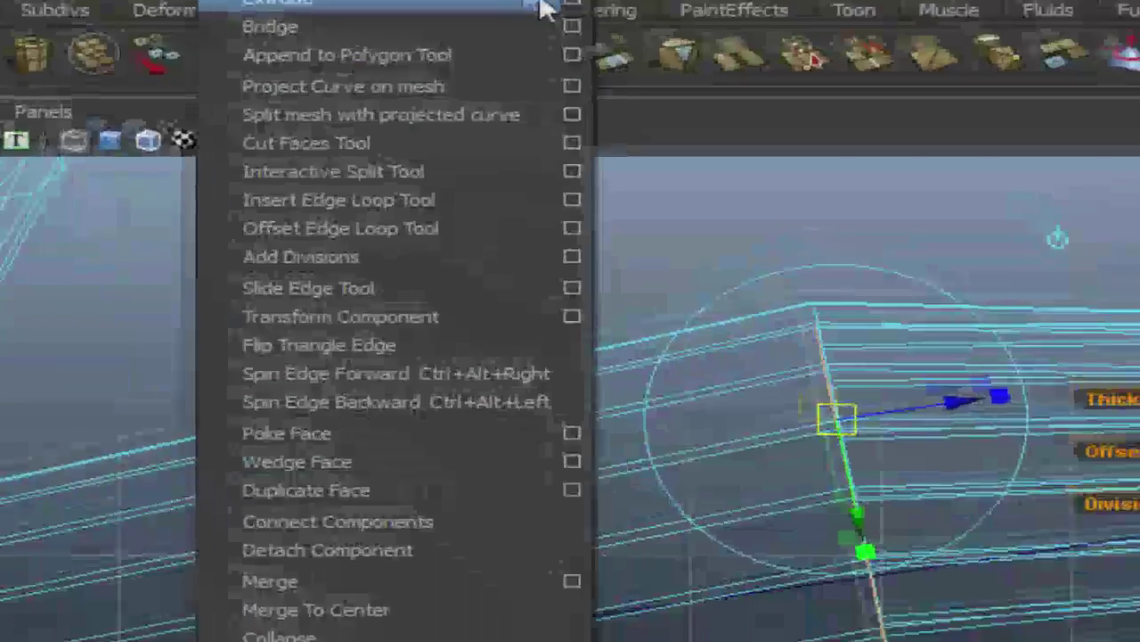
{"action": "left_click", "coordinate": [720, 94]}
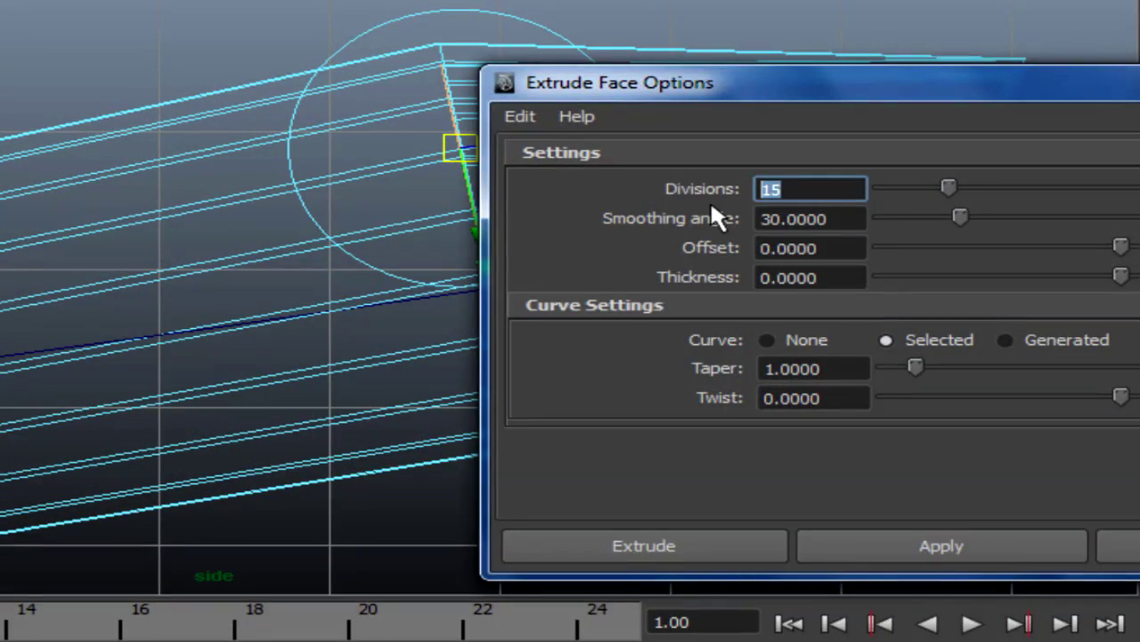
{"action": "type", "text": "1"}
{"action": "left_click", "coordinate": [728, 547]}
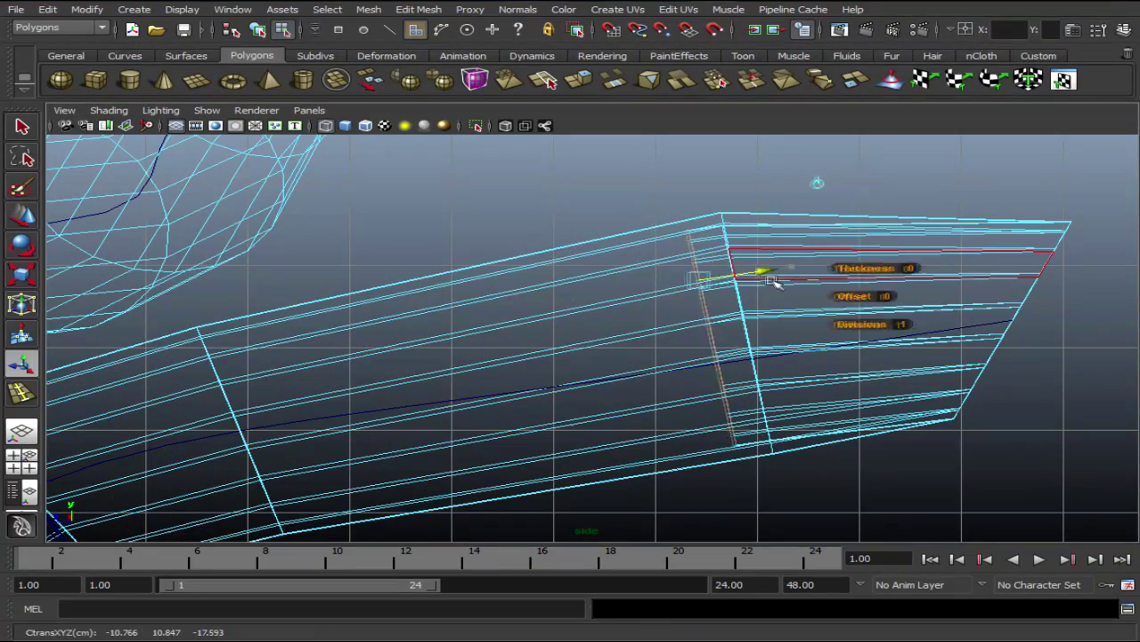
{"action": "left_click_drag", "start_coordinate": [775, 282], "coordinate": [503, 337]}
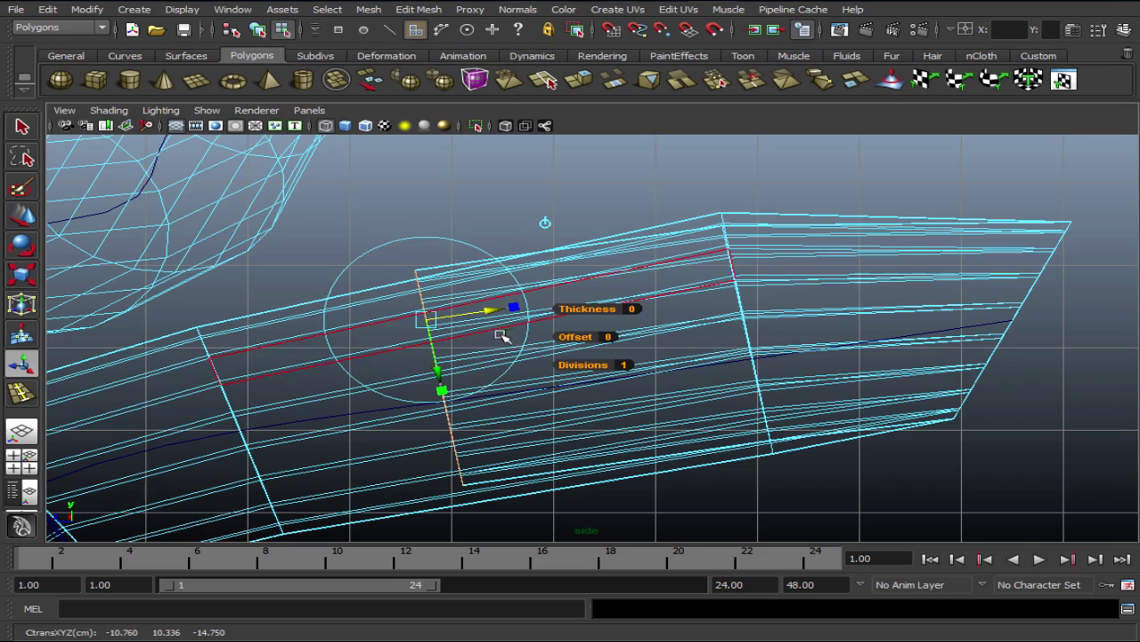
{"action": "left_click_drag", "start_coordinate": [449, 383], "coordinate": [453, 395]}
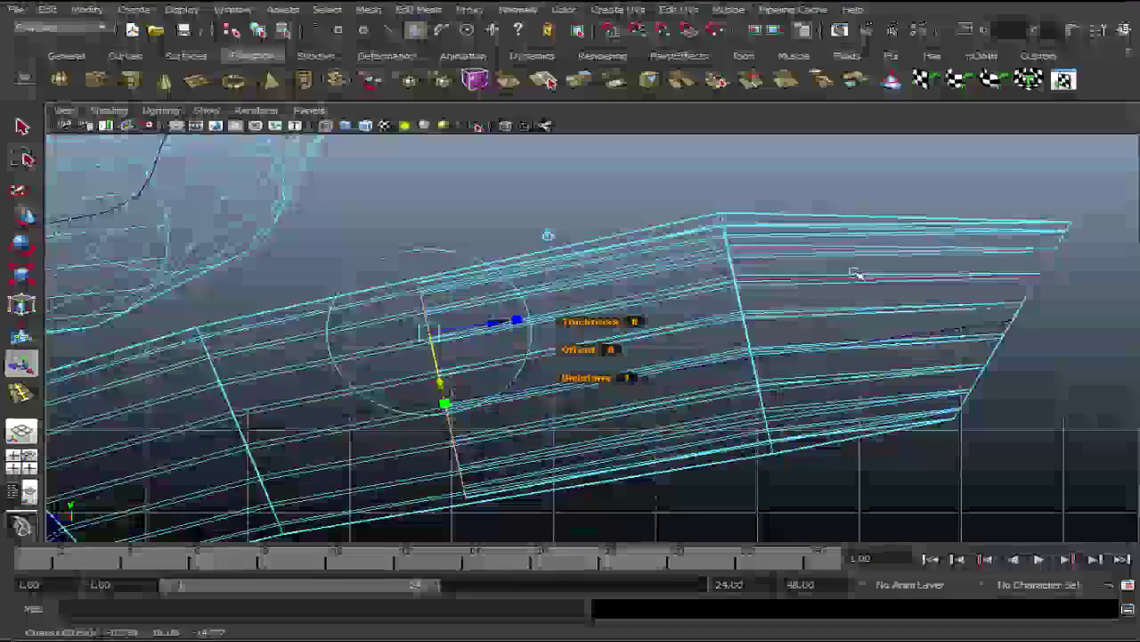
Return to the four-view layout and select the rear exhaust pipe in perspective.
{"action": "key", "text": "space"}
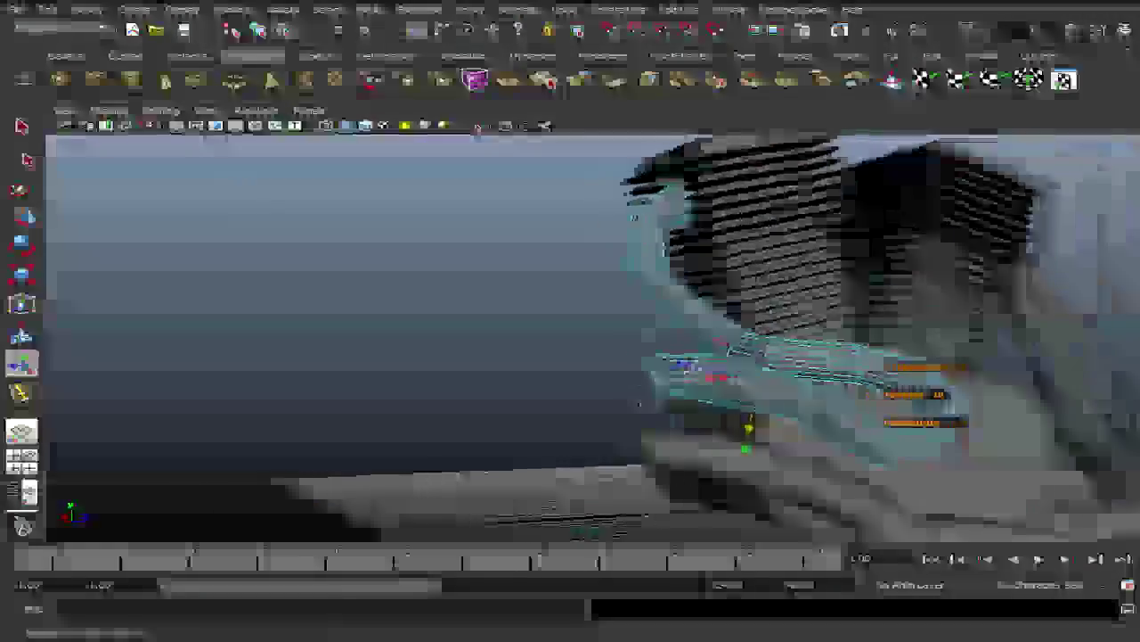
{"action": "left_click_drag", "start_coordinate": [926, 298], "coordinate": [885, 281], "text": "alt"}
{"action": "left_click", "coordinate": [748, 475]}
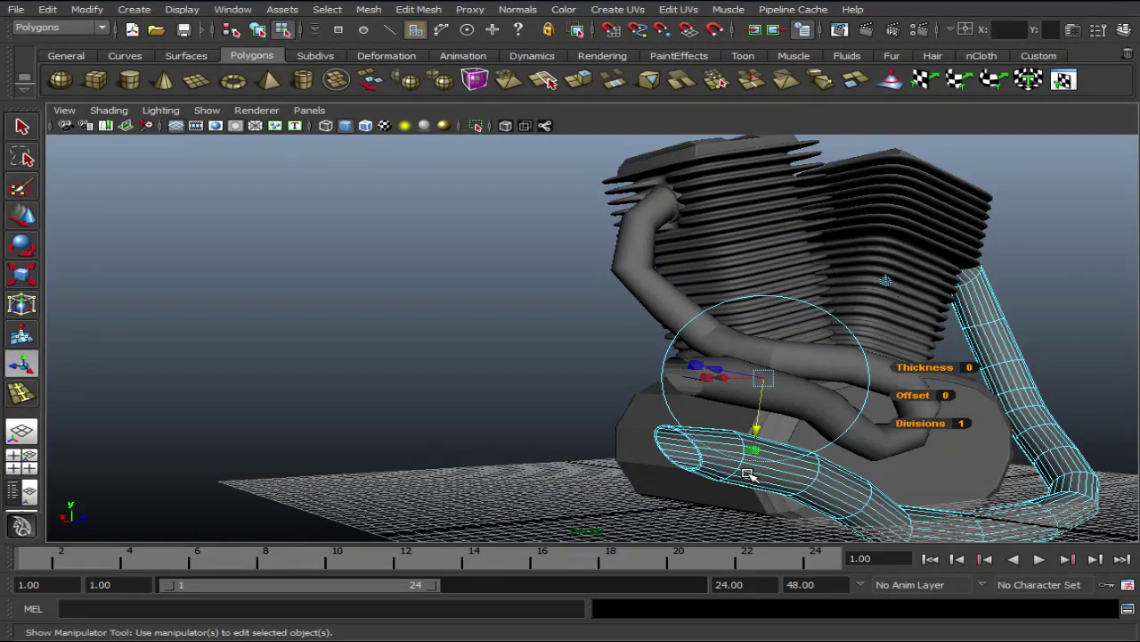
{"action": "right_click", "coordinate": [726, 468]}
{"action": "left_click", "coordinate": [788, 383]}
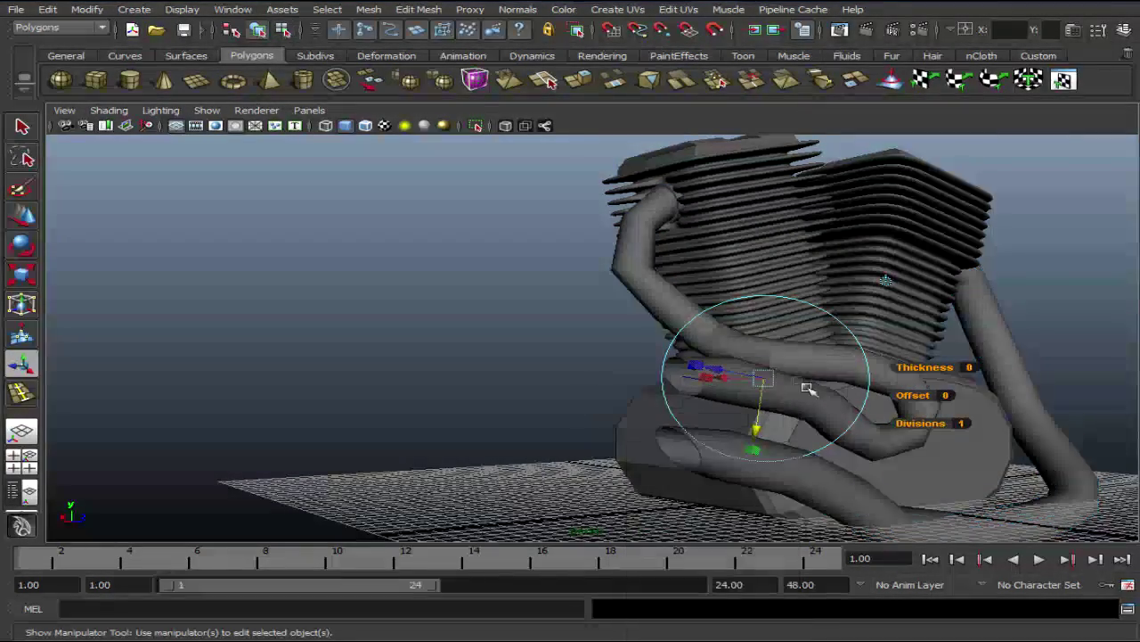
{"action": "mouse_move", "coordinate": [818, 505]}
{"action": "left_mouse_down", "text": "alt"}
{"action": "mouse_move", "coordinate": [744, 497]}
{"action": "mouse_move", "coordinate": [758, 458]}
{"action": "mouse_move", "coordinate": [888, 454]}
{"action": "mouse_move", "coordinate": [879, 433]}
{"action": "mouse_move", "coordinate": [935, 348]}
{"action": "mouse_move", "coordinate": [708, 420]}
{"action": "mouse_move", "coordinate": [757, 428]}
{"action": "mouse_move", "coordinate": [759, 416]}
{"action": "mouse_move", "coordinate": [657, 418]}
{"action": "mouse_move", "coordinate": [889, 475]}
{"action": "left_mouse_up", "text": "alt"}
{"action": "right_click", "coordinate": [888, 475]}
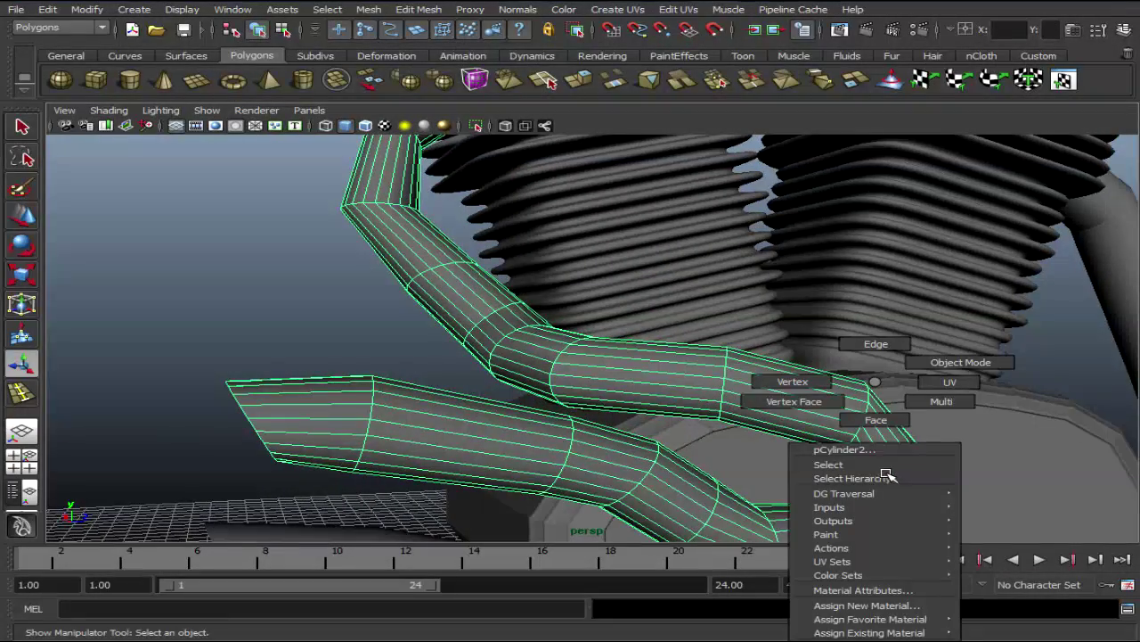
{"action": "left_click", "coordinate": [829, 392]}
{"action": "mouse_move", "coordinate": [828, 392]}
{"action": "left_mouse_down", "text": "alt"}
{"action": "mouse_move", "coordinate": [836, 476]}
{"action": "mouse_move", "coordinate": [796, 473]}
{"action": "left_mouse_up", "text": "alt"}
{"action": "key", "text": "space"}
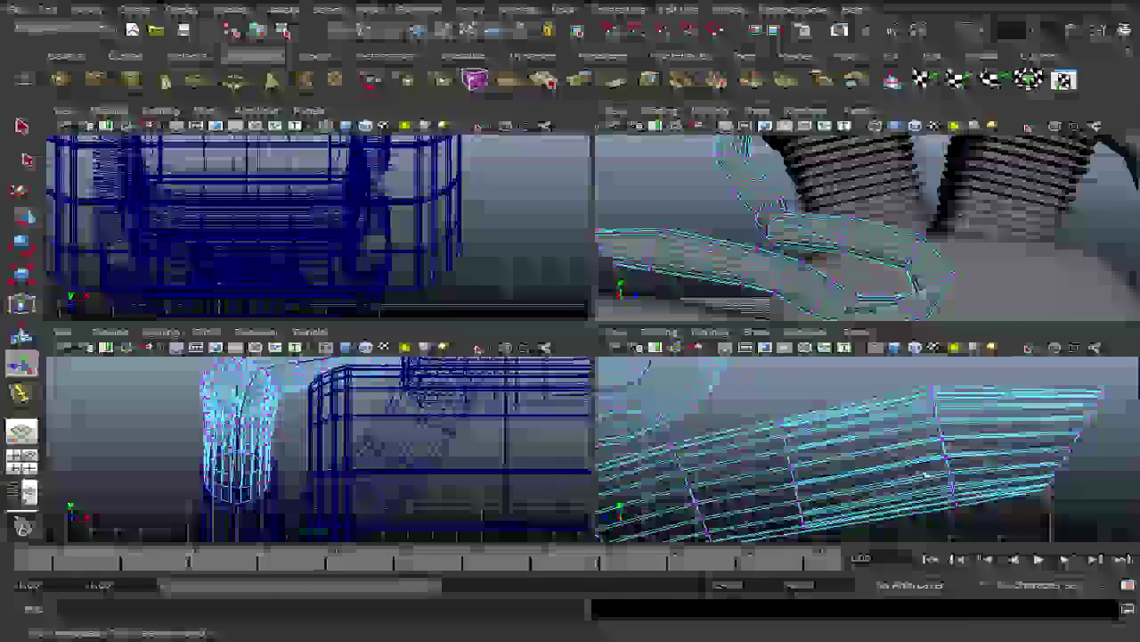
Rotate the left pipe's end vertex ring so the pipe curls into a tighter loop.
{"action": "key", "text": "space"}
{"action": "left_click_drag", "start_coordinate": [855, 448], "coordinate": [618, 400], "text": "alt"}
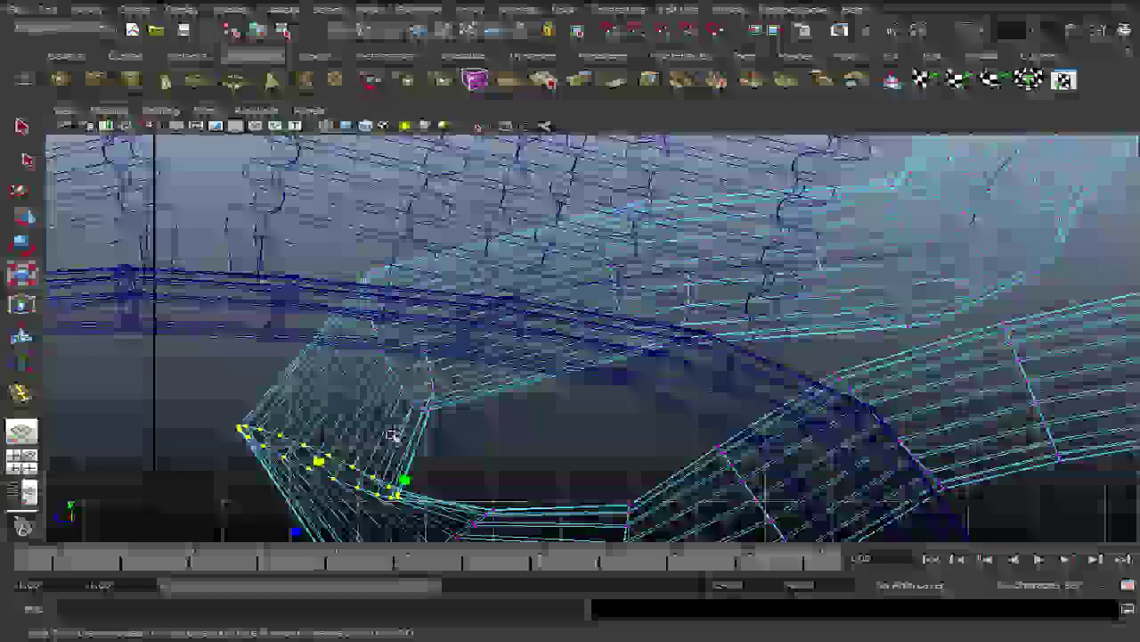
{"action": "key", "text": "r"}
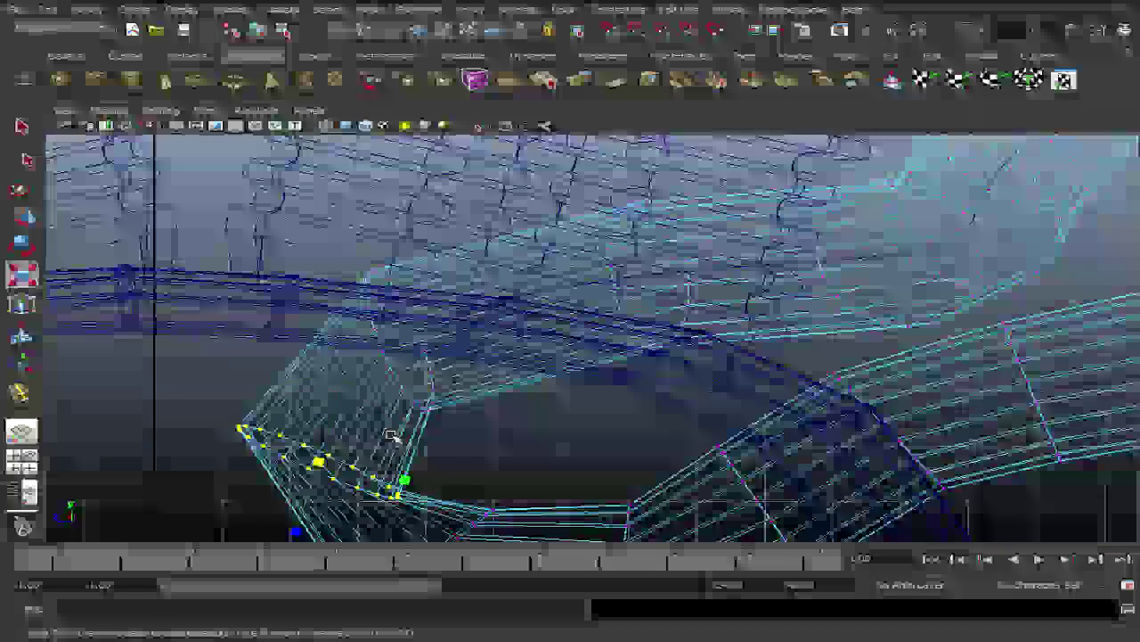
{"action": "key", "text": "e"}
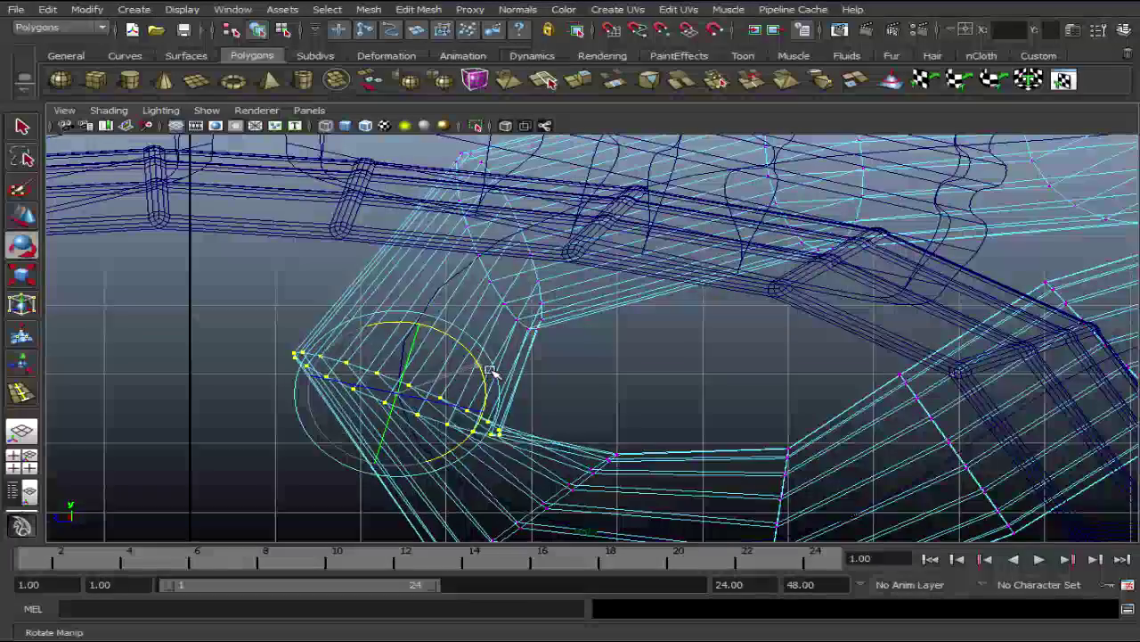
{"action": "left_click_drag", "start_coordinate": [481, 355], "coordinate": [470, 337]}
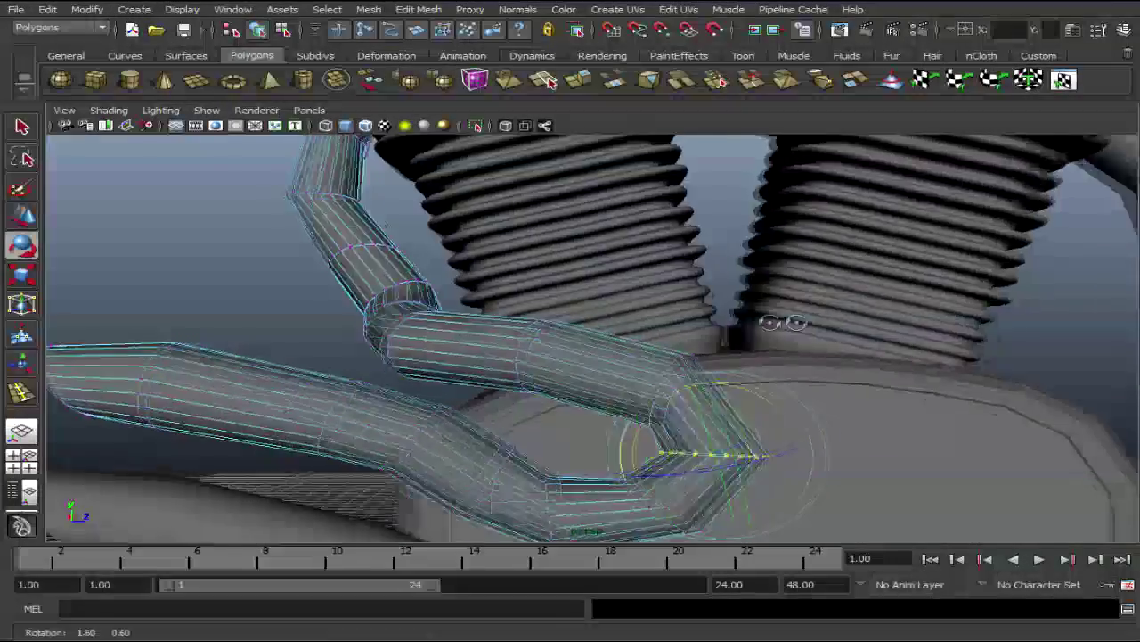
{"action": "mouse_move", "coordinate": [776, 323]}
{"action": "left_mouse_down", "text": "alt"}
{"action": "mouse_move", "coordinate": [682, 311]}
{"action": "mouse_move", "coordinate": [810, 315]}
{"action": "mouse_move", "coordinate": [717, 397]}
{"action": "mouse_move", "coordinate": [720, 425]}
{"action": "mouse_move", "coordinate": [748, 456]}
{"action": "left_mouse_up", "text": "alt"}
Switch back to the Move tool and Object Mode, and select the whole looped pipe.
{"action": "key", "text": "w"}
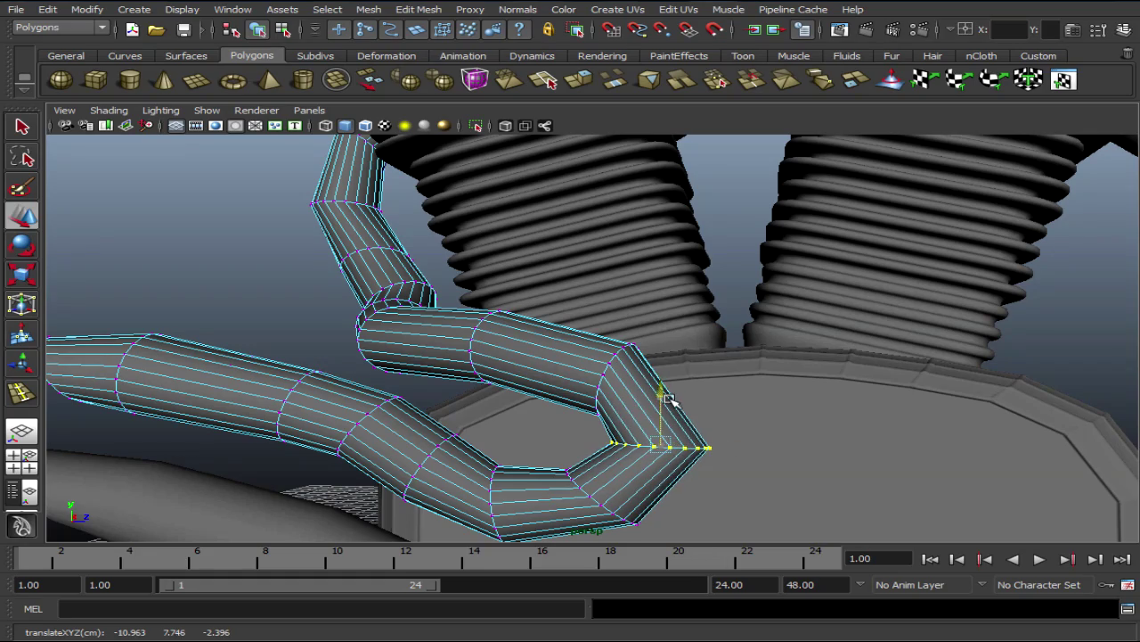
{"action": "mouse_move", "coordinate": [671, 397]}
{"action": "left_mouse_down", "text": "alt"}
{"action": "mouse_move", "coordinate": [659, 401]}
{"action": "mouse_move", "coordinate": [683, 407]}
{"action": "left_mouse_up", "text": "alt"}
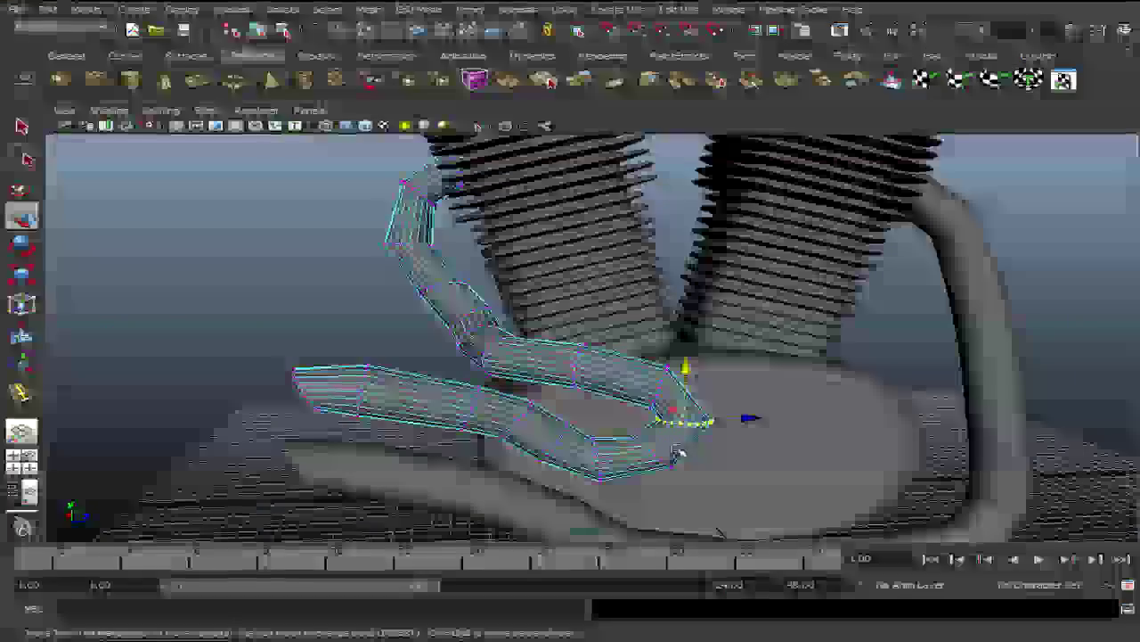
{"action": "right_click_drag", "start_coordinate": [665, 384], "coordinate": [741, 373]}
{"action": "left_click_drag", "start_coordinate": [740, 372], "coordinate": [682, 425], "text": "alt"}
{"action": "scroll", "coordinate": [611, 408], "scroll_direction": "down", "scroll_amount": 3}
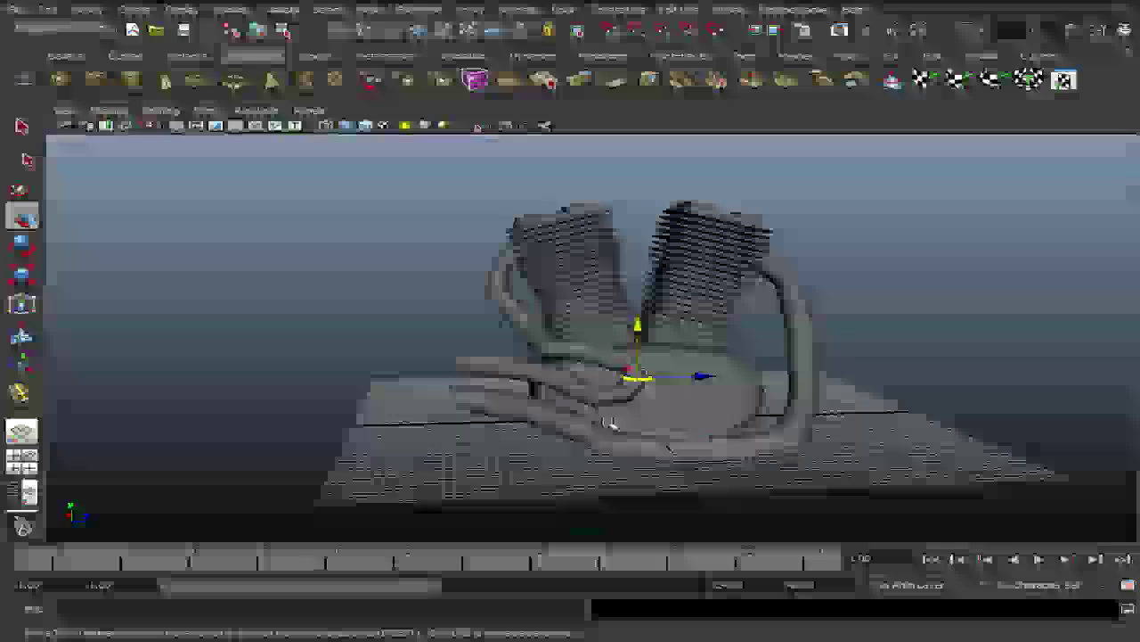
{"action": "left_click", "coordinate": [499, 394]}
{"action": "left_click_drag", "start_coordinate": [529, 383], "coordinate": [552, 385], "text": "alt"}
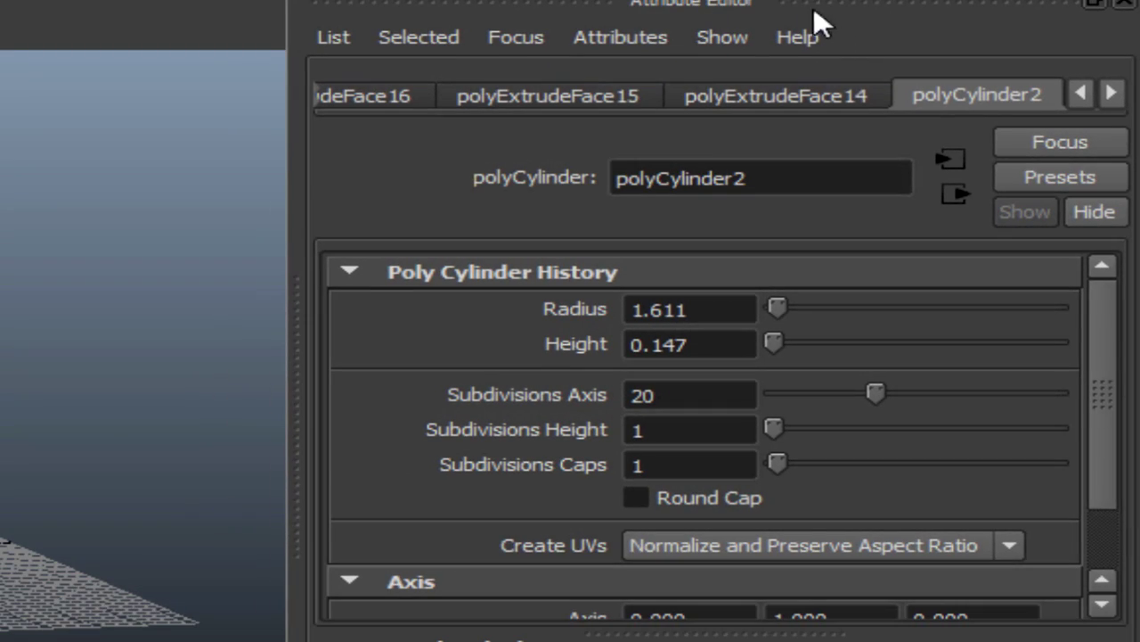
Enable Smooth Mesh Preview on the looped pipe's pCylinderShape2 node.
{"action": "left_click", "coordinate": [1113, 98]}
{"action": "left_click", "coordinate": [1105, 103]}
{"action": "left_click", "coordinate": [1103, 104]}
{"action": "left_click", "coordinate": [1103, 103]}
{"action": "left_click", "coordinate": [393, 100]}
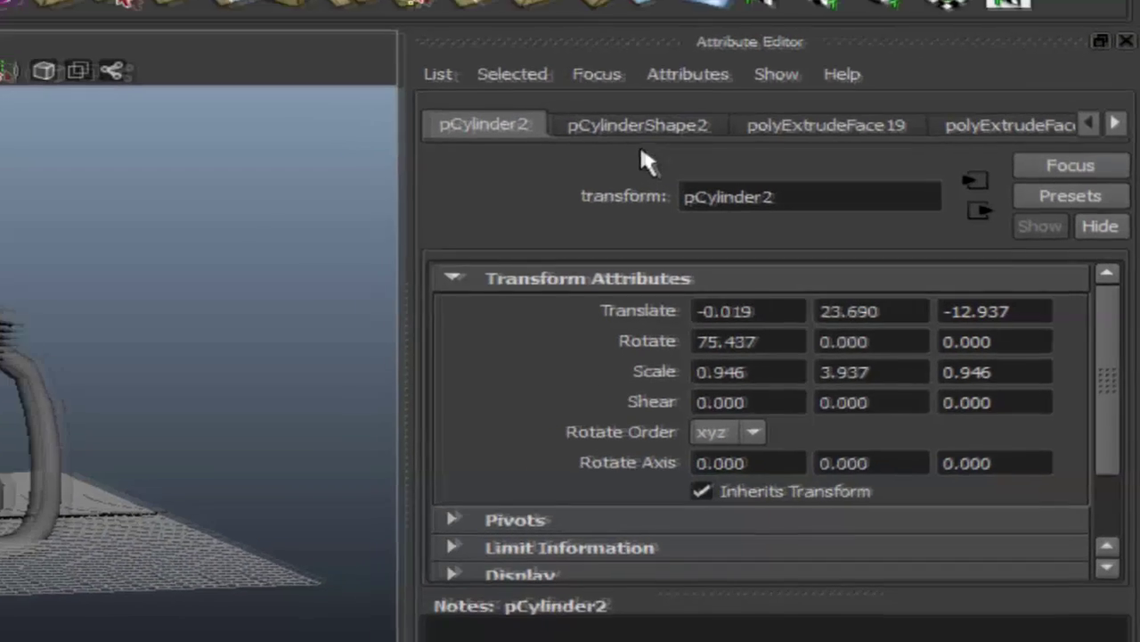
{"action": "left_click", "coordinate": [638, 130]}
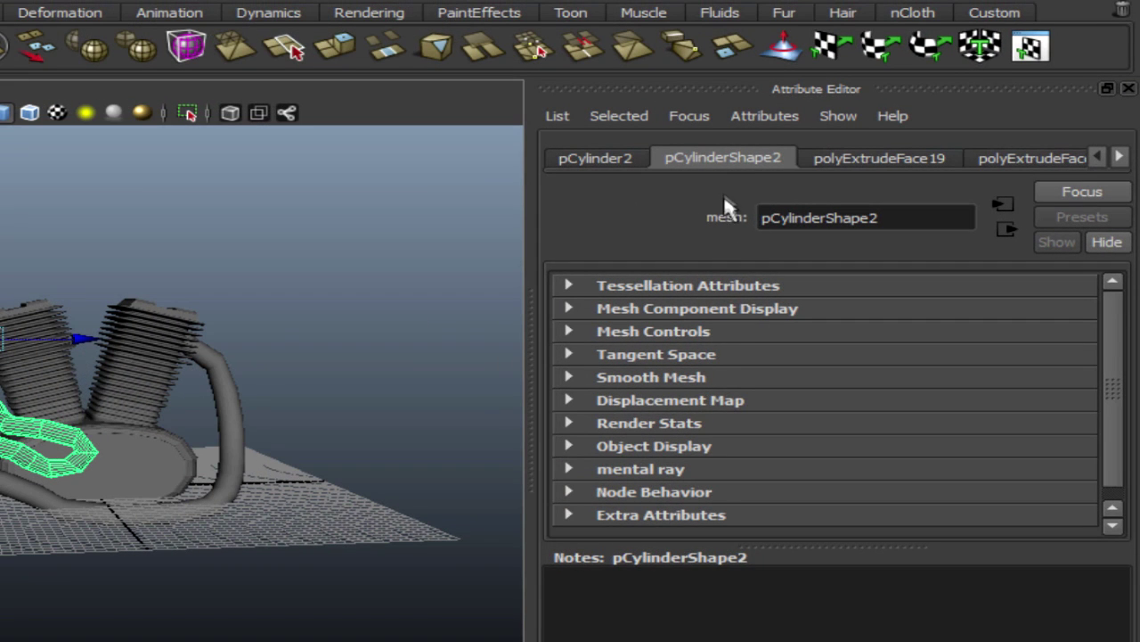
{"action": "left_click", "coordinate": [651, 383]}
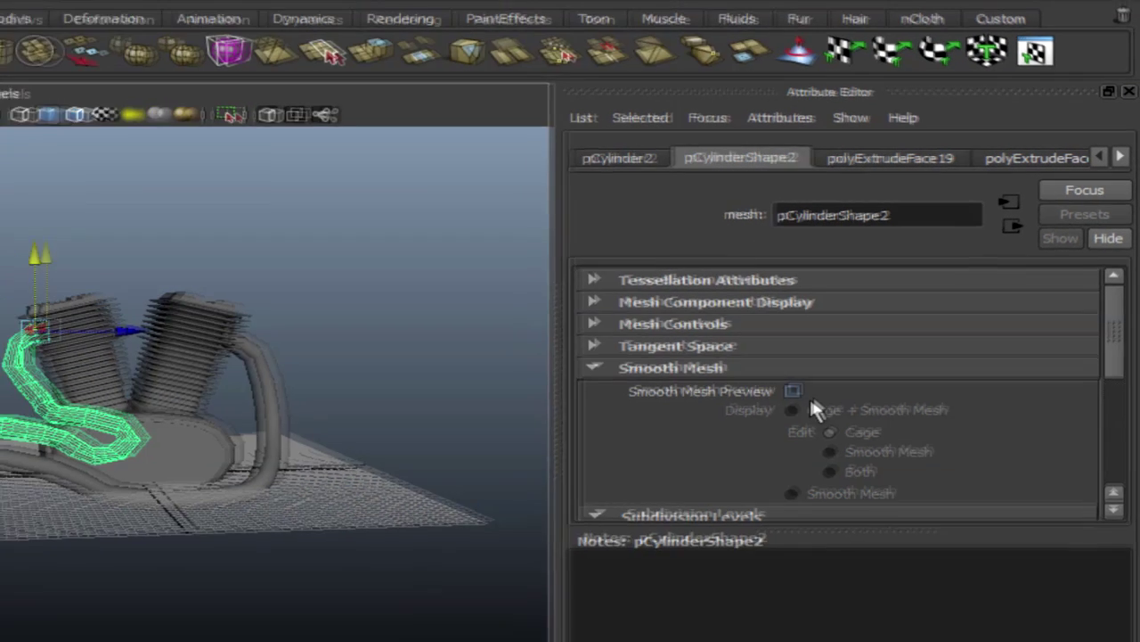
{"action": "left_click", "coordinate": [777, 401]}
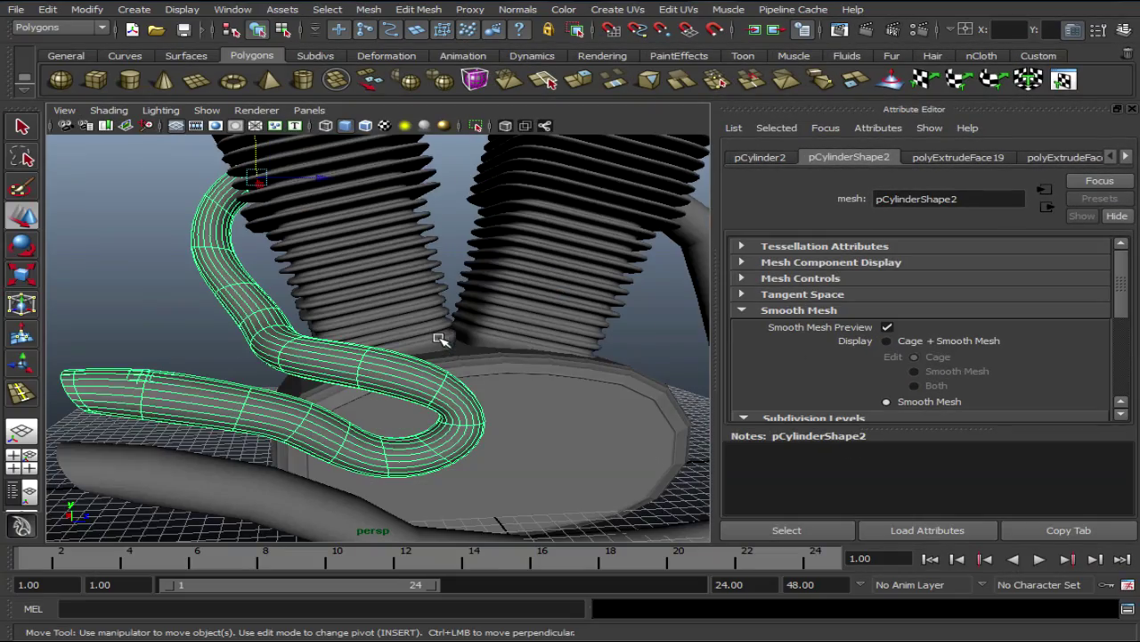
Enable Smooth Mesh Preview on the other exhaust pipe, pCylinder1, then deselect both pipes.
{"action": "left_click_drag", "start_coordinate": [439, 339], "coordinate": [421, 459], "text": "alt"}
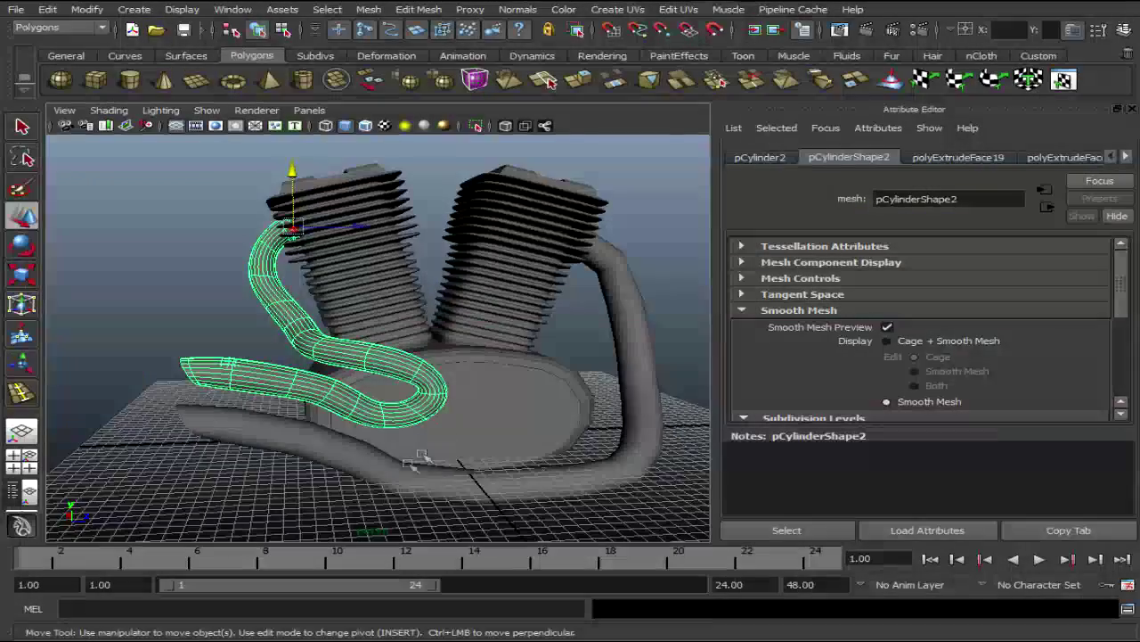
{"action": "left_click", "coordinate": [389, 479]}
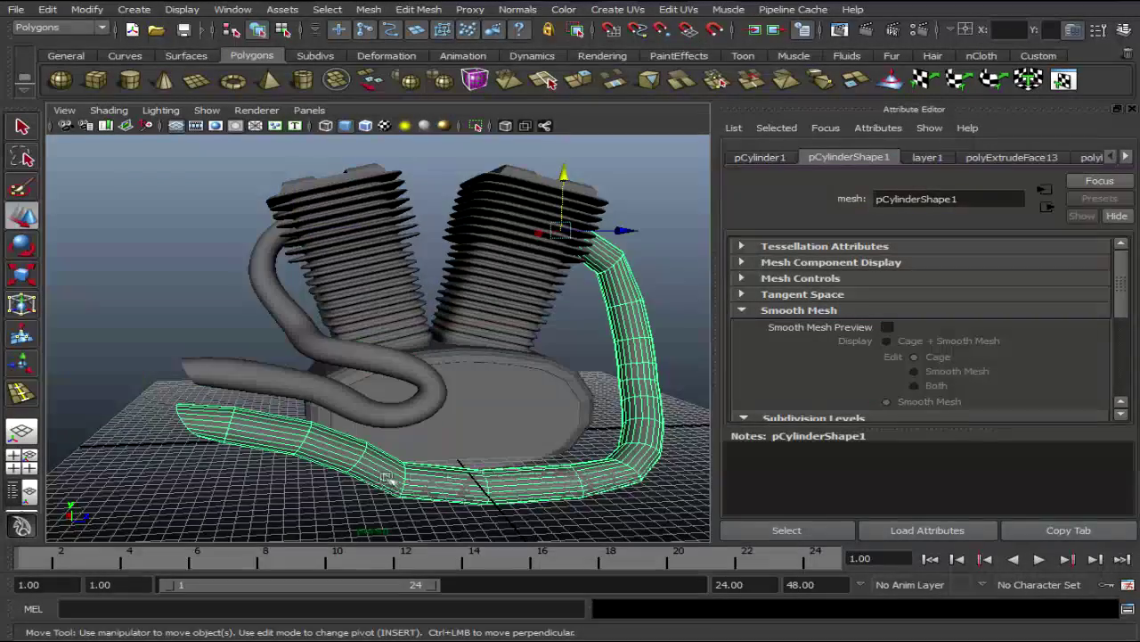
{"action": "left_click", "coordinate": [887, 327]}
{"action": "left_click", "coordinate": [144, 412]}
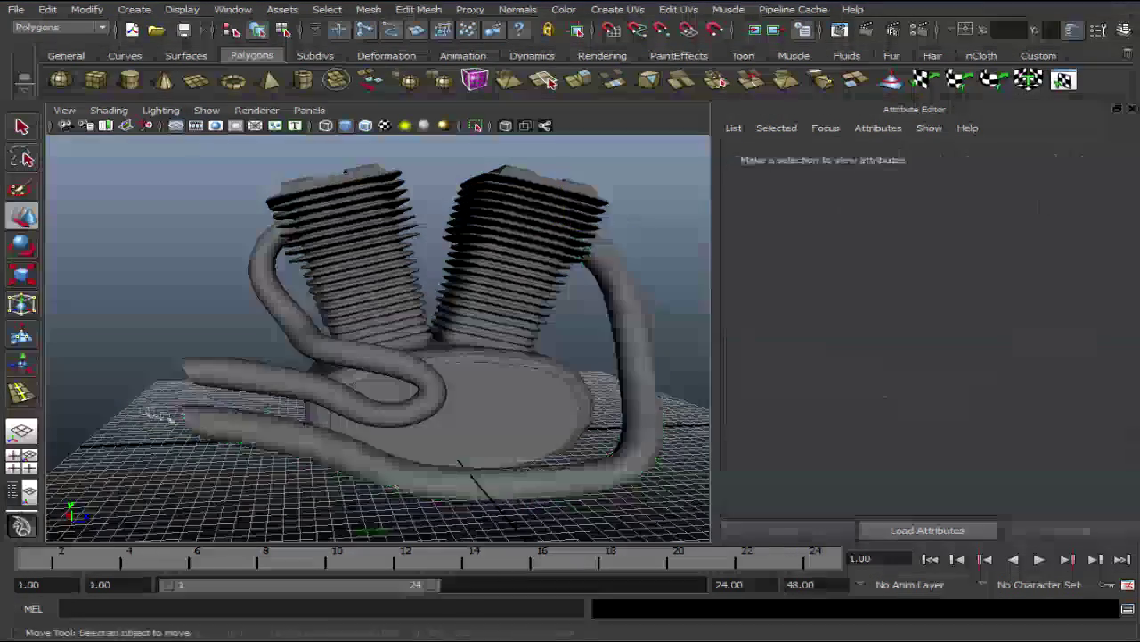
Orbit around the engine to a low rear-side view of the looped pipe.
{"action": "left_click_drag", "start_coordinate": [195, 443], "coordinate": [381, 443], "text": "alt"}
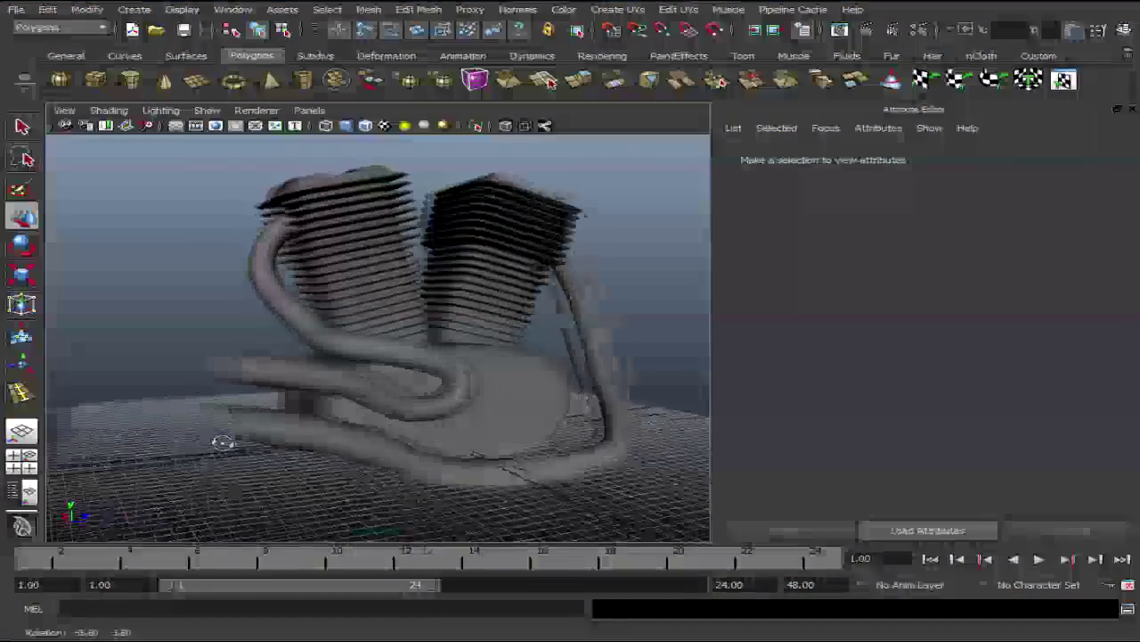
{"action": "left_click_drag", "start_coordinate": [381, 443], "coordinate": [119, 438], "text": "alt"}
{"action": "right_click_drag", "start_coordinate": [120, 437], "coordinate": [153, 441], "text": "alt"}
{"action": "mouse_move", "coordinate": [154, 441]}
{"action": "left_mouse_down", "text": "alt"}
{"action": "mouse_move", "coordinate": [431, 473]}
{"action": "mouse_move", "coordinate": [224, 456]}
{"action": "mouse_move", "coordinate": [390, 473]}
{"action": "mouse_move", "coordinate": [512, 425]}
{"action": "left_mouse_up", "text": "alt"}
{"action": "scroll", "coordinate": [512, 425], "scroll_direction": "up", "scroll_amount": 3}
{"action": "scroll", "coordinate": [517, 433], "scroll_direction": "down", "scroll_amount": 5}
{"action": "scroll", "coordinate": [502, 451], "scroll_direction": "down", "scroll_amount": 3}
Put the looped pipe into vertex mode and marquee-select the vertex ring at the loop's tip.
{"action": "left_click", "coordinate": [515, 435]}
{"action": "left_click_drag", "start_coordinate": [515, 435], "coordinate": [477, 385], "text": "alt"}
{"action": "right_click_drag", "start_coordinate": [474, 381], "coordinate": [489, 418]}
{"action": "left_click", "coordinate": [428, 390]}
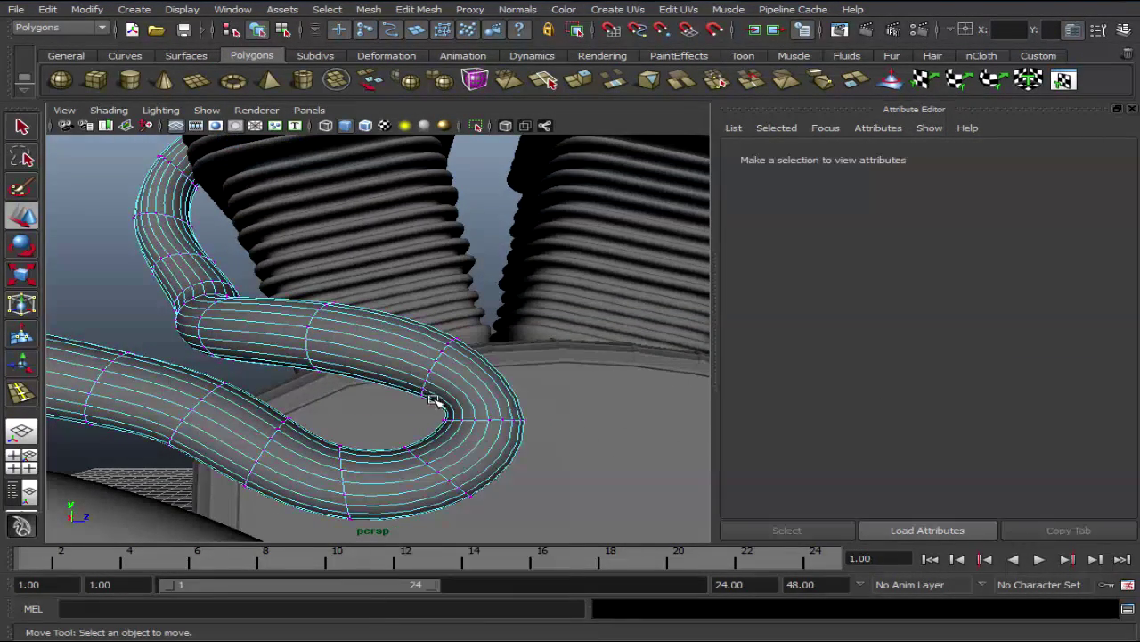
{"action": "left_click", "coordinate": [478, 424]}
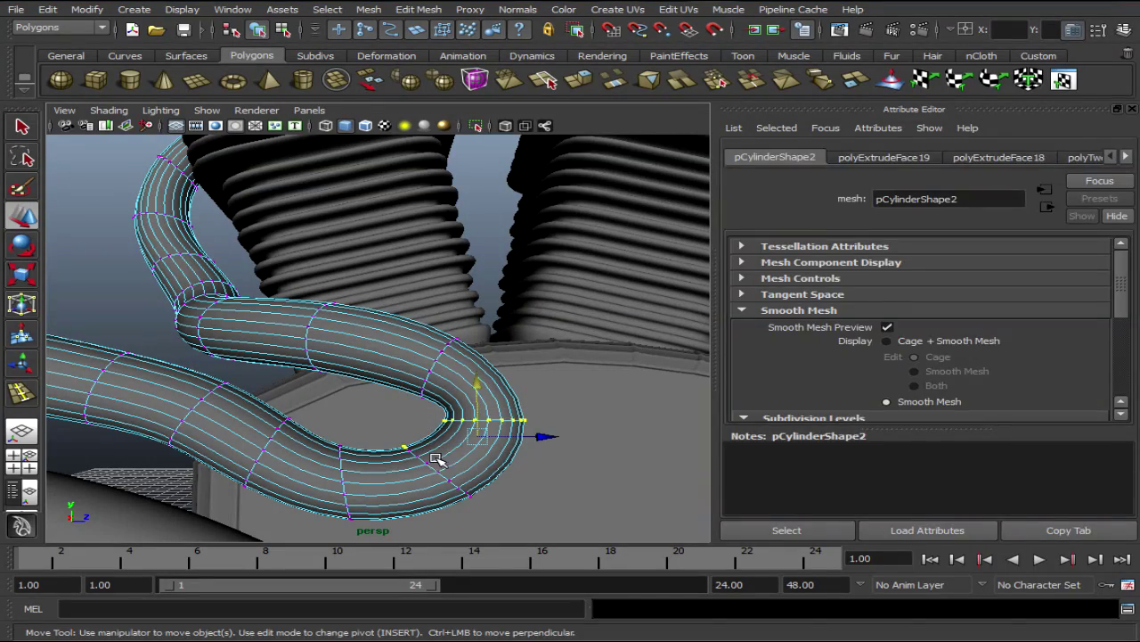
{"action": "left_click", "coordinate": [542, 454]}
{"action": "left_click_drag", "start_coordinate": [421, 422], "coordinate": [544, 424]}
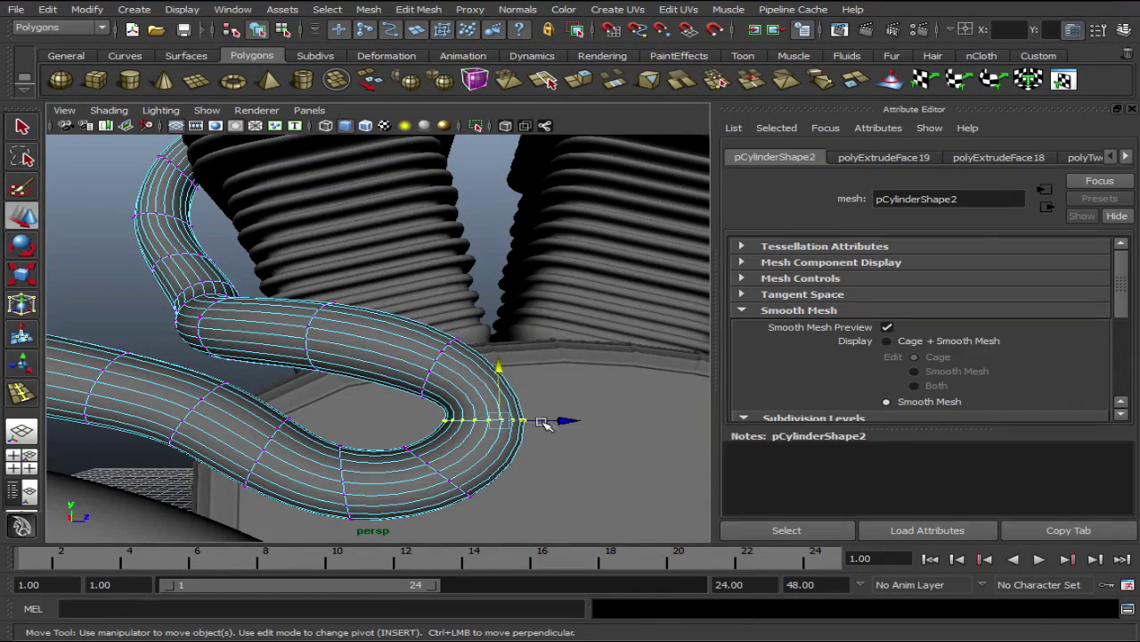
Orbit and zoom around the pipe loop to inspect the selected vertex ring.
{"action": "mouse_move", "coordinate": [572, 430]}
{"action": "left_mouse_down", "text": "alt"}
{"action": "mouse_move", "coordinate": [604, 451]}
{"action": "mouse_move", "coordinate": [470, 466]}
{"action": "mouse_move", "coordinate": [374, 446]}
{"action": "mouse_move", "coordinate": [591, 463]}
{"action": "mouse_move", "coordinate": [454, 464]}
{"action": "left_mouse_up", "text": "alt"}
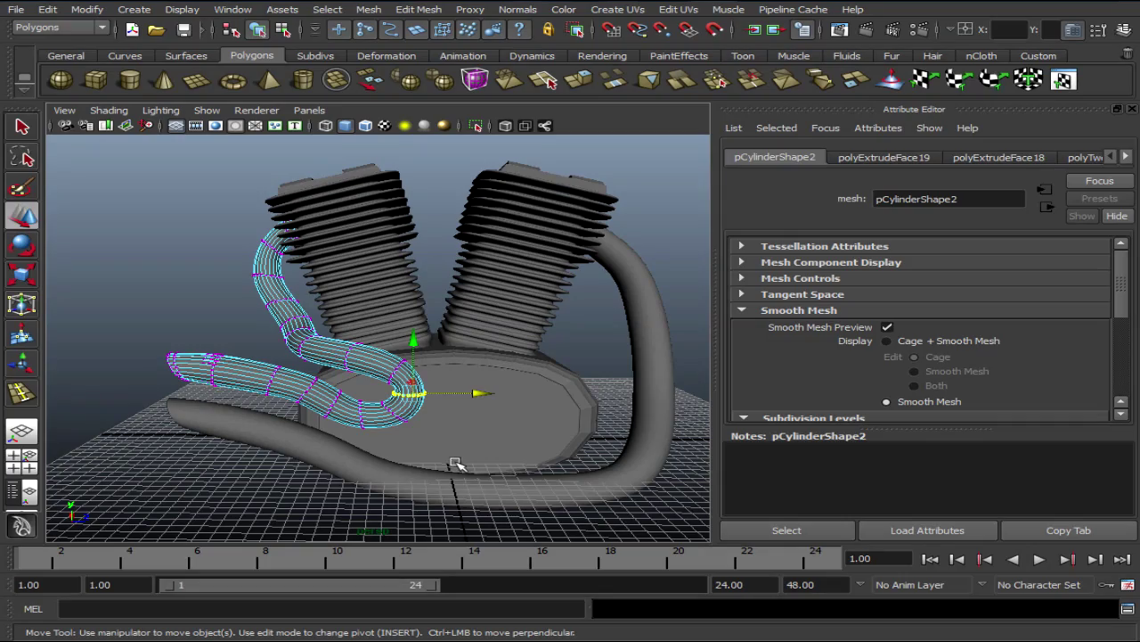
{"action": "scroll", "coordinate": [433, 464], "scroll_direction": "up", "scroll_amount": 5}
{"action": "mouse_move", "coordinate": [433, 464]}
{"action": "left_mouse_down", "text": "alt"}
{"action": "mouse_move", "coordinate": [392, 455]}
{"action": "mouse_move", "coordinate": [484, 458]}
{"action": "mouse_move", "coordinate": [472, 435]}
{"action": "mouse_move", "coordinate": [387, 446]}
{"action": "mouse_move", "coordinate": [458, 433]}
{"action": "left_mouse_up", "text": "alt"}
{"action": "scroll", "coordinate": [427, 441], "scroll_direction": "down", "scroll_amount": 5}
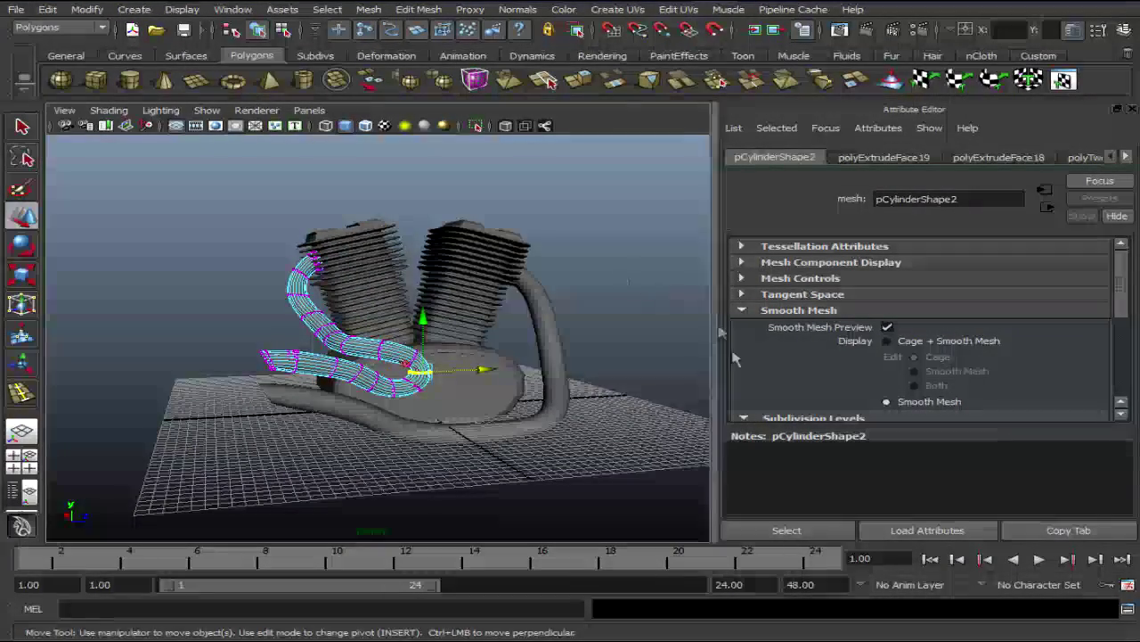
{"action": "left_click_drag", "start_coordinate": [629, 353], "coordinate": [517, 392], "text": "alt"}
{"action": "scroll", "coordinate": [517, 392], "scroll_direction": "down", "scroll_amount": 5}
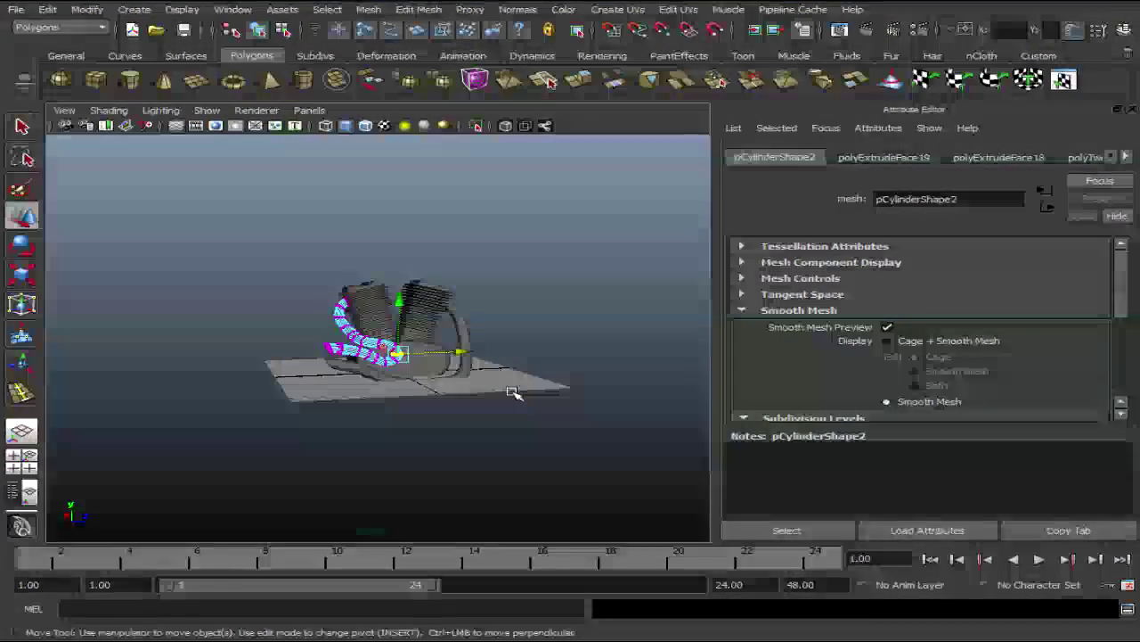
Orbit the V-twin from side, front and three-quarter angles, then hide the Attribute Editor with Ctrl+A.
{"action": "scroll", "coordinate": [514, 393], "scroll_direction": "up", "scroll_amount": 5}
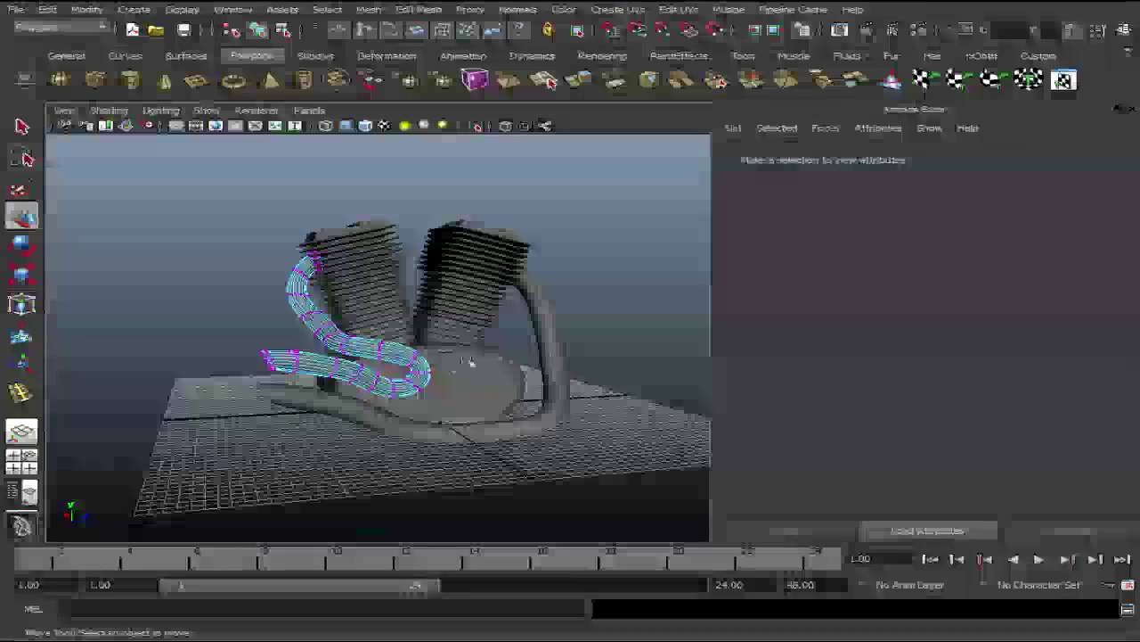
{"action": "mouse_move", "coordinate": [509, 377]}
{"action": "left_mouse_down", "text": "alt"}
{"action": "mouse_move", "coordinate": [660, 375]}
{"action": "mouse_move", "coordinate": [372, 375]}
{"action": "mouse_move", "coordinate": [512, 374]}
{"action": "left_mouse_up", "text": "alt"}
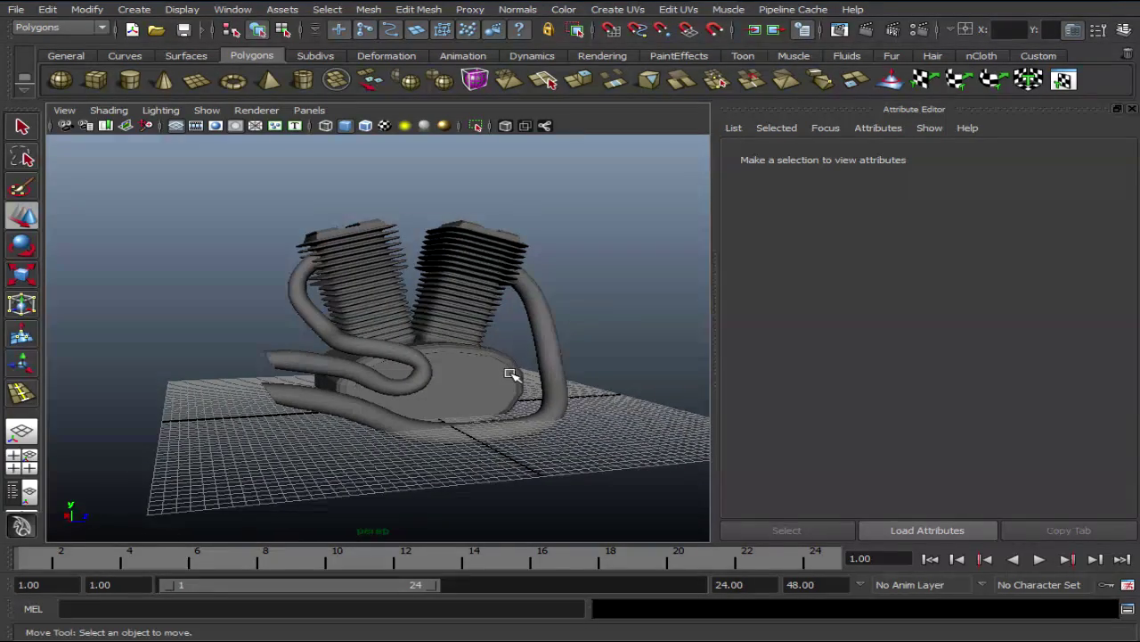
{"action": "left_click_drag", "start_coordinate": [361, 395], "coordinate": [499, 389], "text": "alt"}
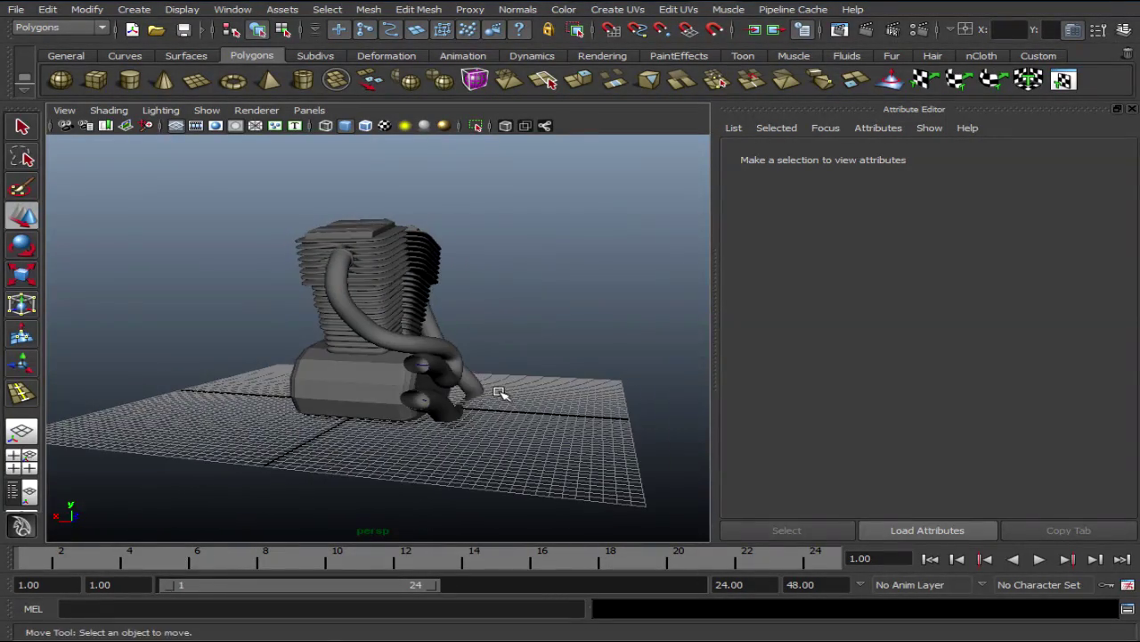
{"action": "left_click_drag", "start_coordinate": [295, 386], "coordinate": [332, 393], "text": "alt"}
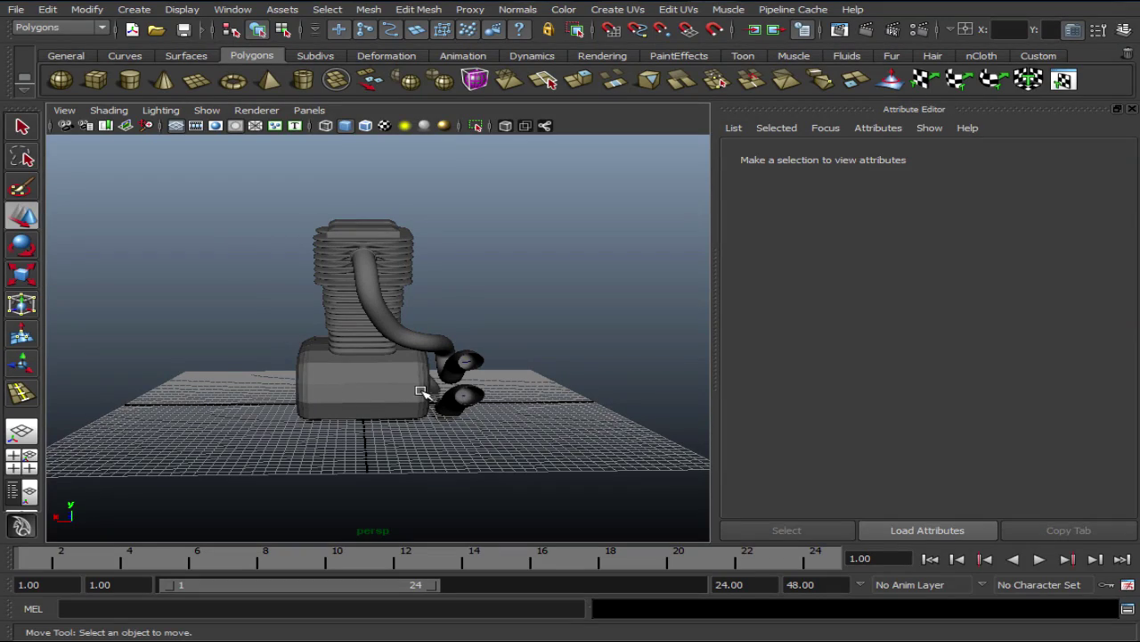
{"action": "left_click_drag", "start_coordinate": [424, 332], "coordinate": [224, 325], "text": "alt"}
{"action": "mouse_move", "coordinate": [587, 308]}
{"action": "left_mouse_down", "text": "alt"}
{"action": "mouse_move", "coordinate": [382, 306]}
{"action": "mouse_move", "coordinate": [412, 356]}
{"action": "mouse_move", "coordinate": [265, 385]}
{"action": "mouse_move", "coordinate": [499, 374]}
{"action": "left_mouse_up", "text": "alt"}
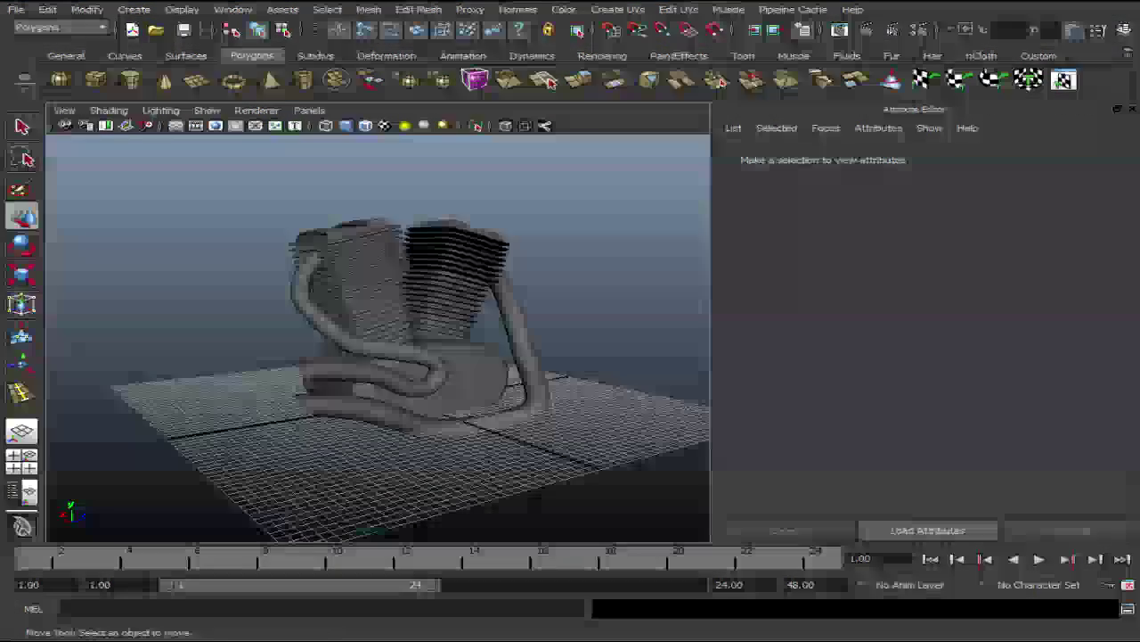
{"action": "key", "text": "ctrl+a"}
{"action": "mouse_move", "coordinate": [624, 356]}
{"action": "right_mouse_down", "text": "alt"}
{"action": "mouse_move", "coordinate": [753, 365]}
{"action": "mouse_move", "coordinate": [720, 362]}
{"action": "right_mouse_up", "text": "alt"}
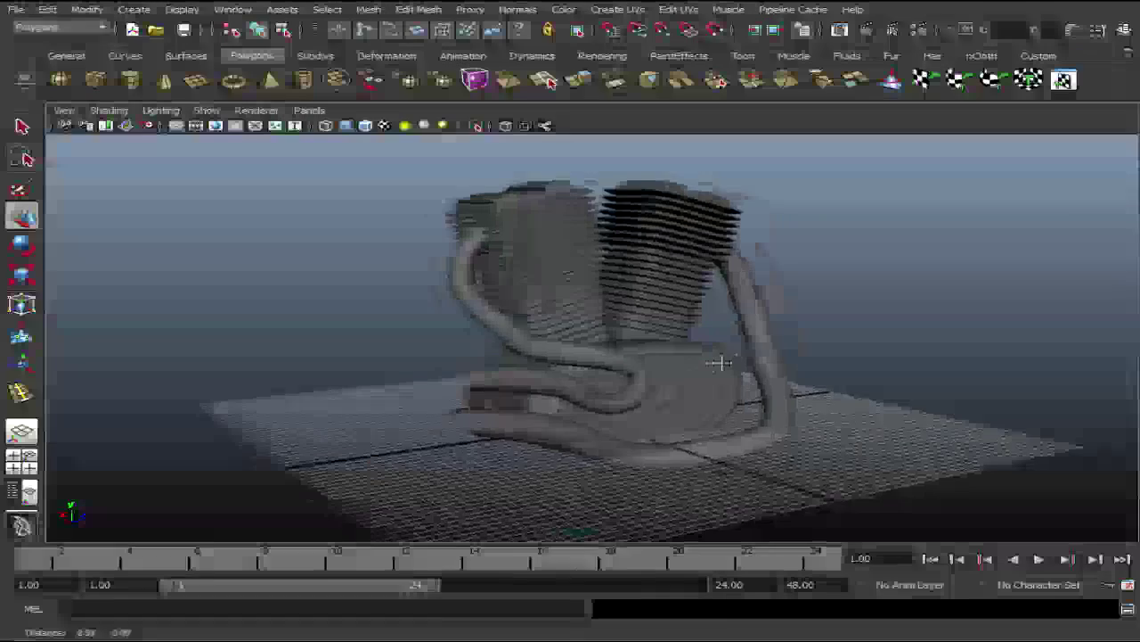